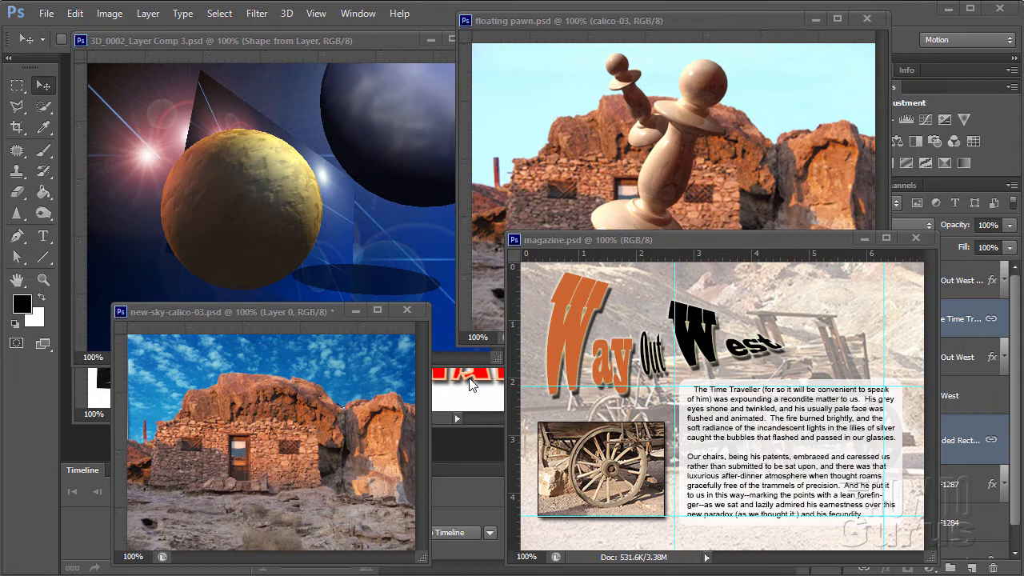
{"action": "left_click", "coordinate": [480, 391]}
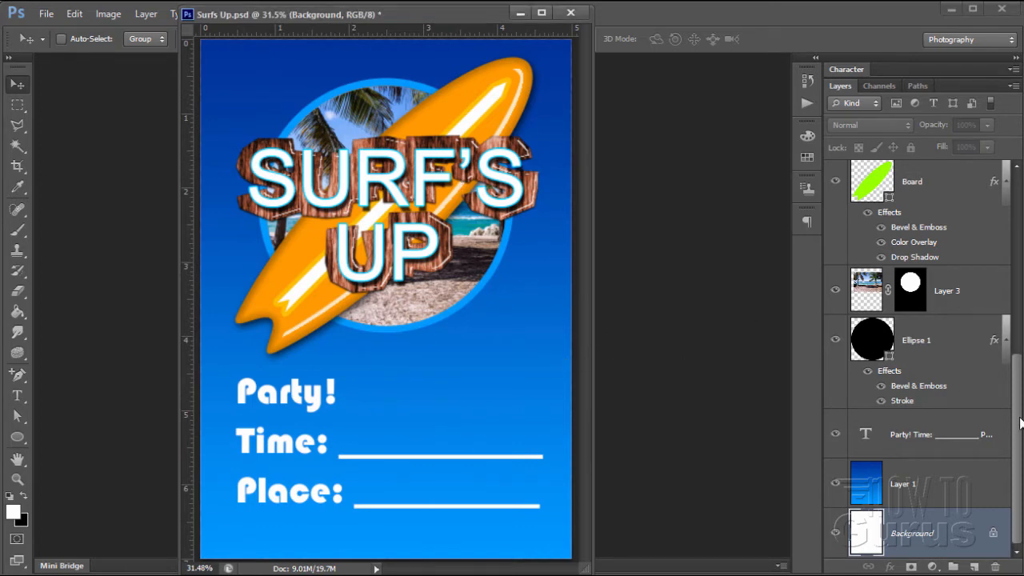
{"action": "left_click", "coordinate": [1016, 184]}
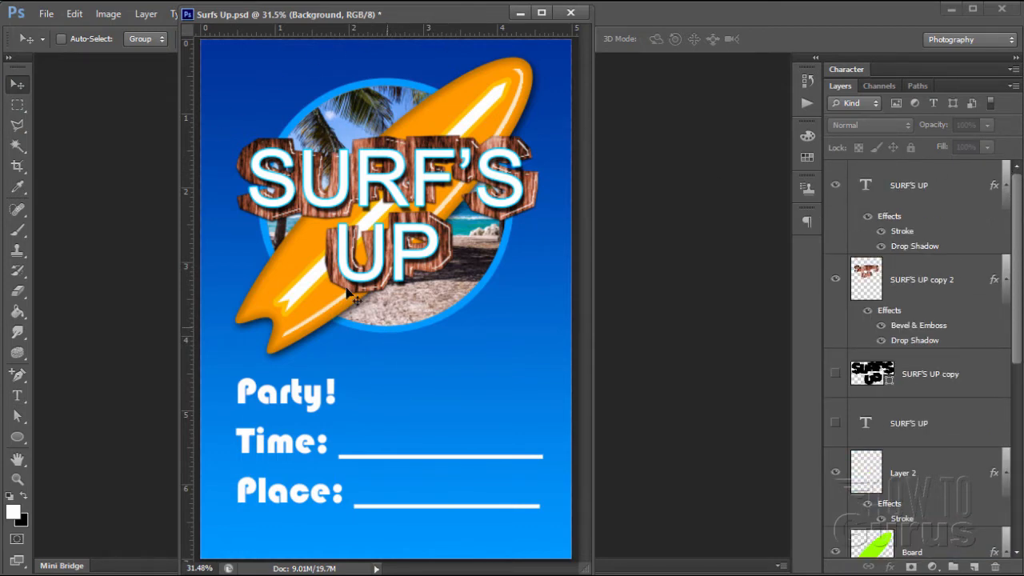
Save the Surfs Up.psd document and close it.
{"action": "left_click", "coordinate": [48, 15]}
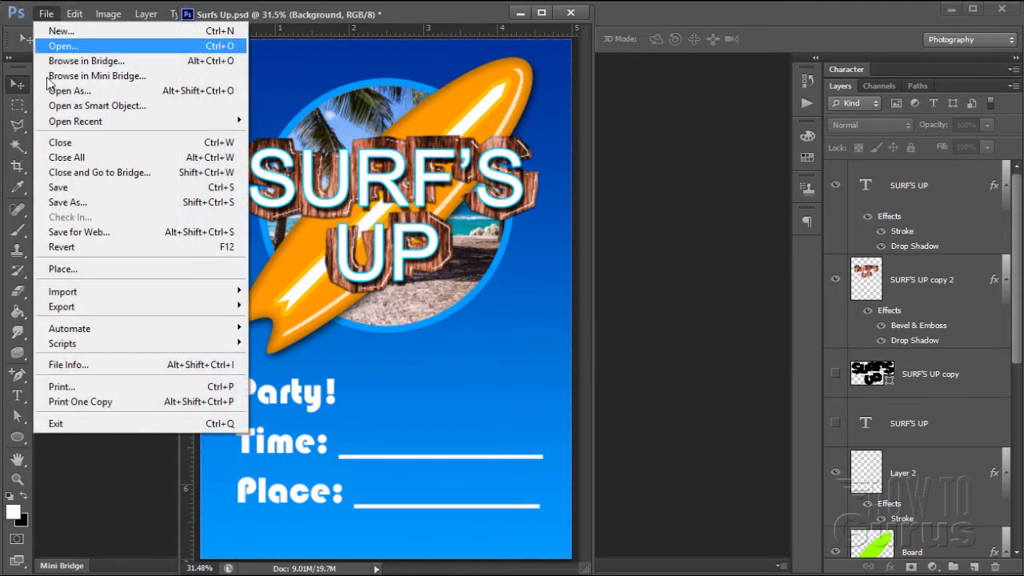
{"action": "left_click", "coordinate": [62, 187]}
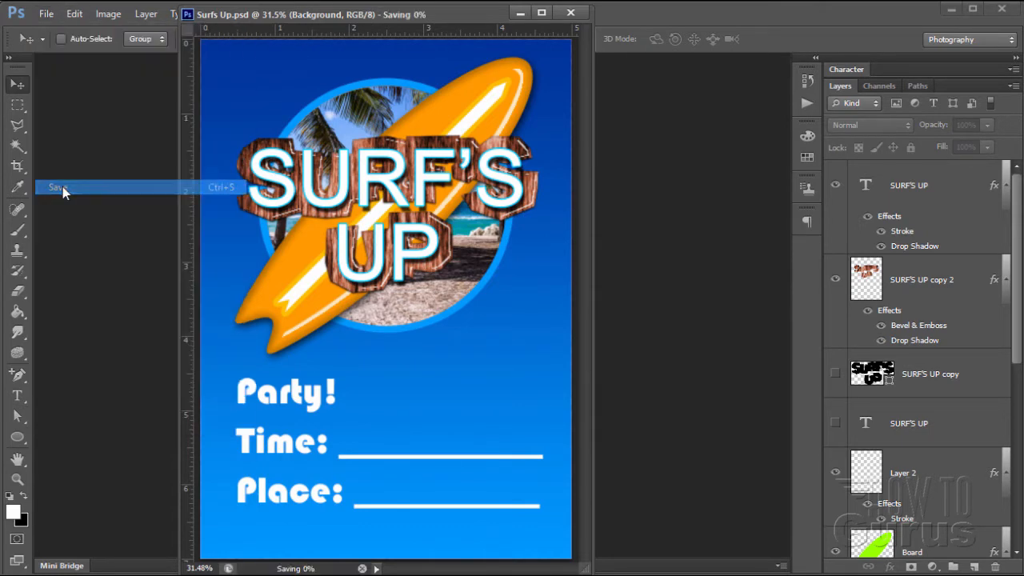
{"action": "left_click", "coordinate": [571, 13]}
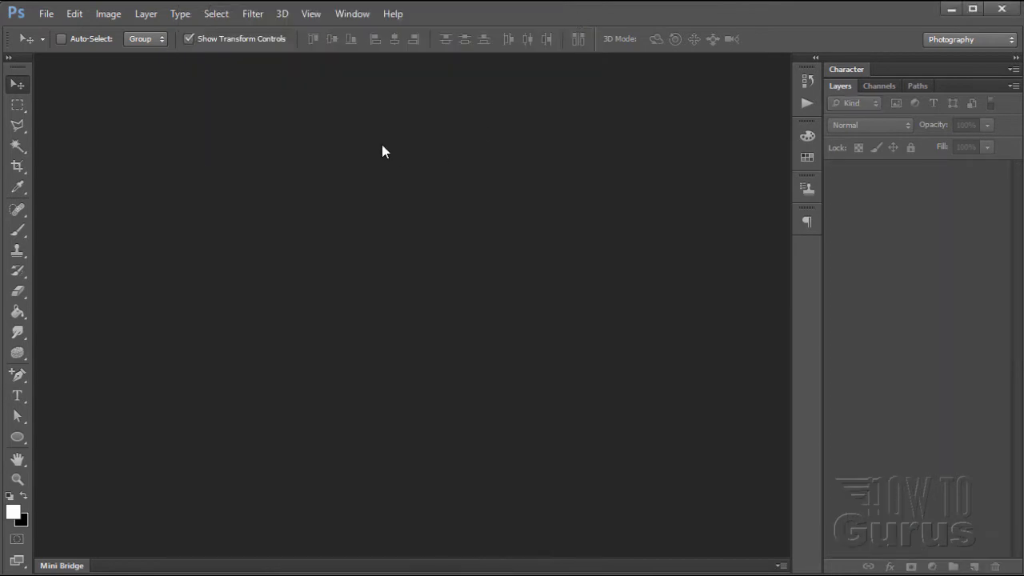
Create a new 5 by 7 inch RGB document at 300 pixels per inch with a white background.
{"action": "left_click", "coordinate": [46, 14]}
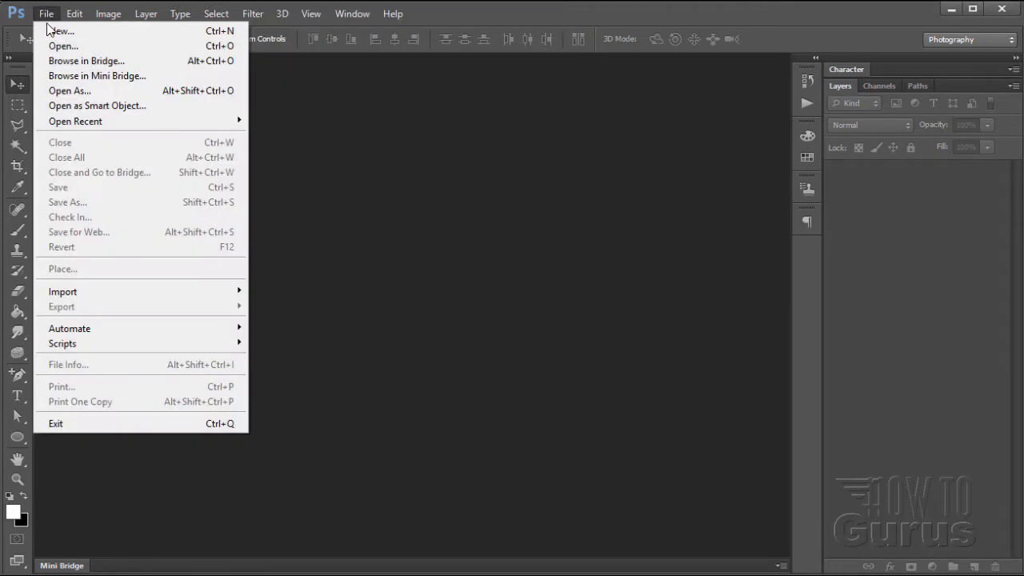
{"action": "left_click", "coordinate": [53, 28]}
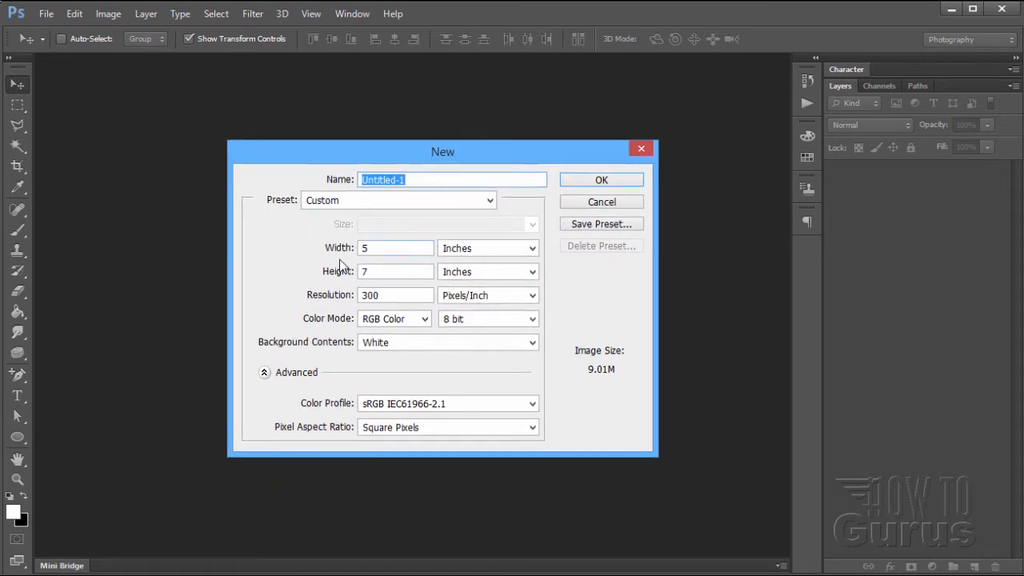
{"action": "double_click", "coordinate": [373, 249]}
{"action": "double_click", "coordinate": [366, 271]}
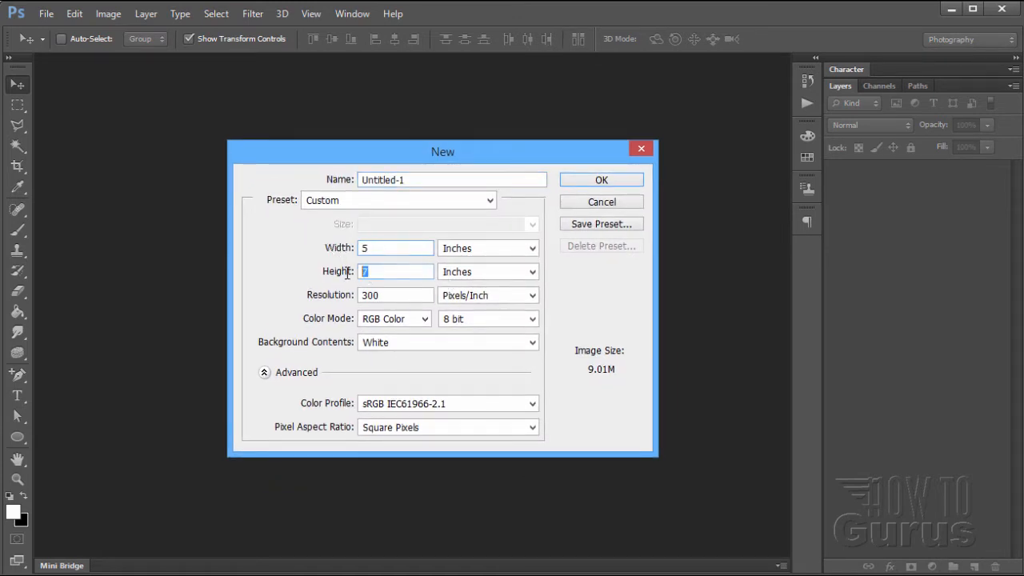
{"action": "left_click", "coordinate": [384, 200]}
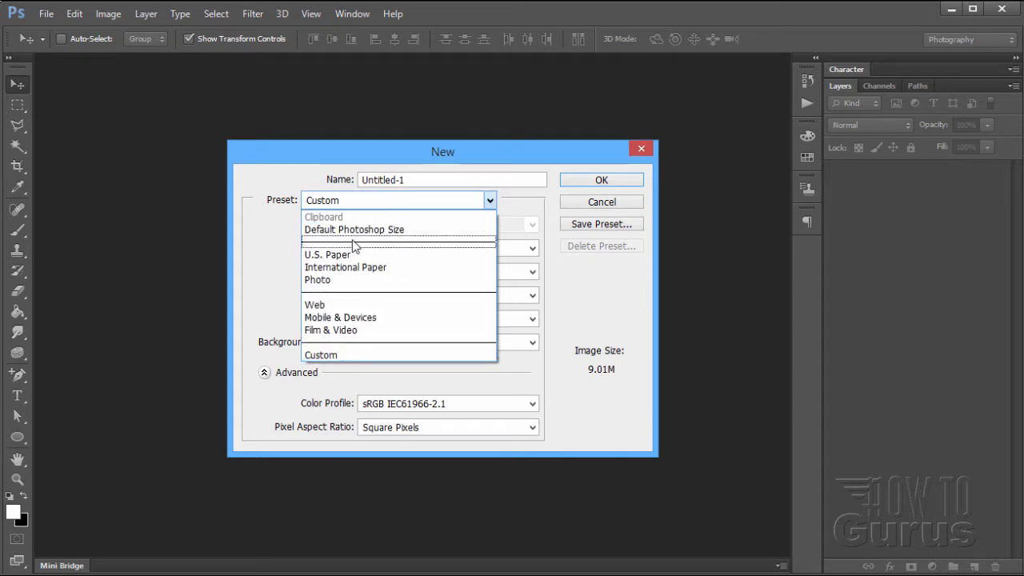
{"action": "left_click", "coordinate": [273, 236]}
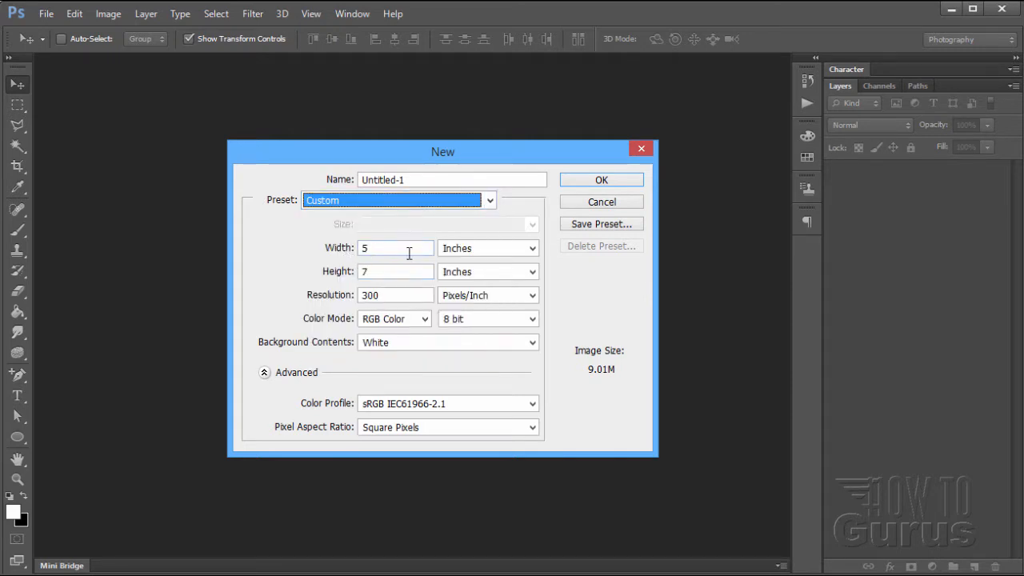
{"action": "left_click_drag", "start_coordinate": [399, 298], "coordinate": [309, 300]}
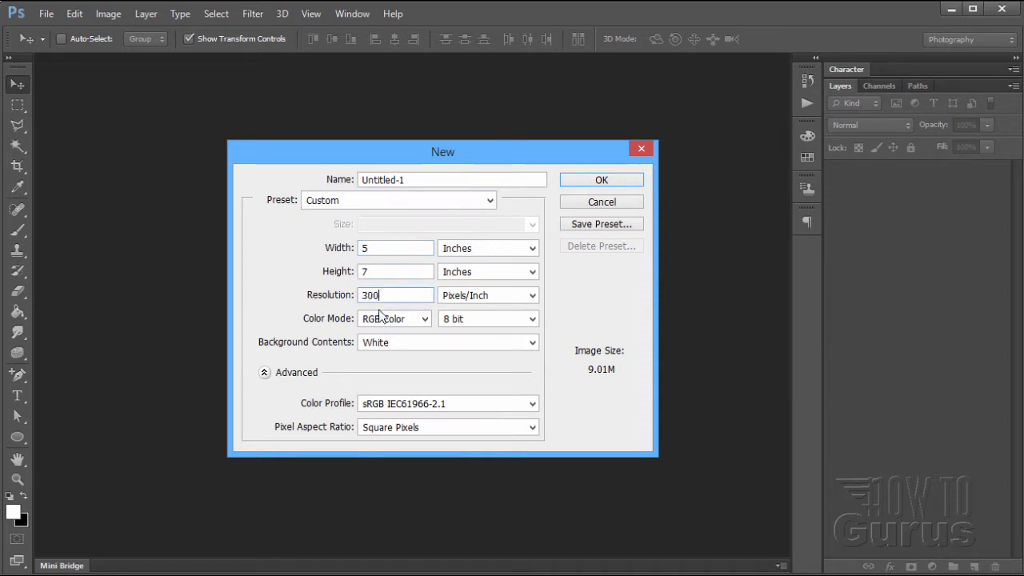
{"action": "left_click", "coordinate": [583, 181]}
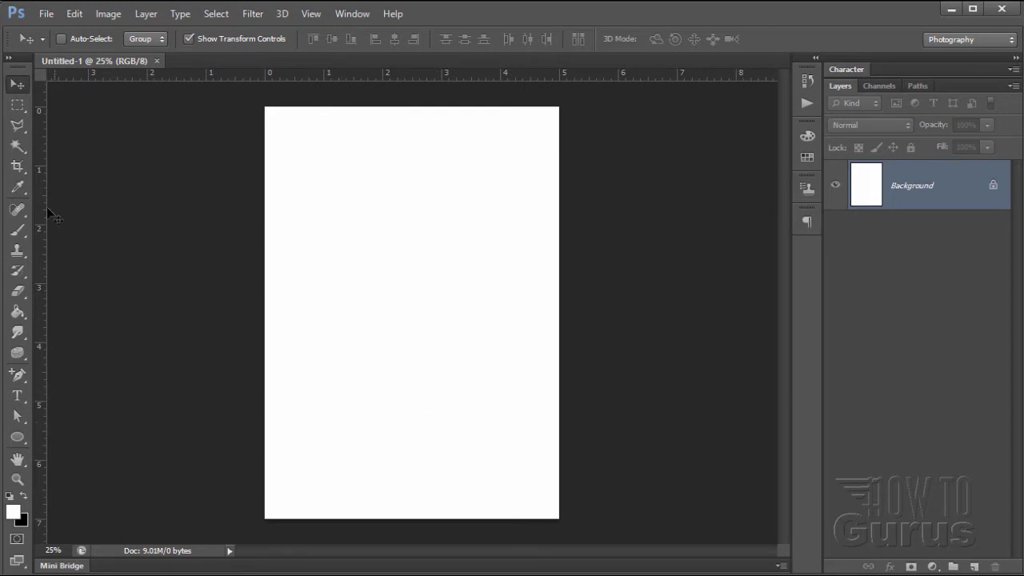
{"action": "left_click", "coordinate": [311, 15]}
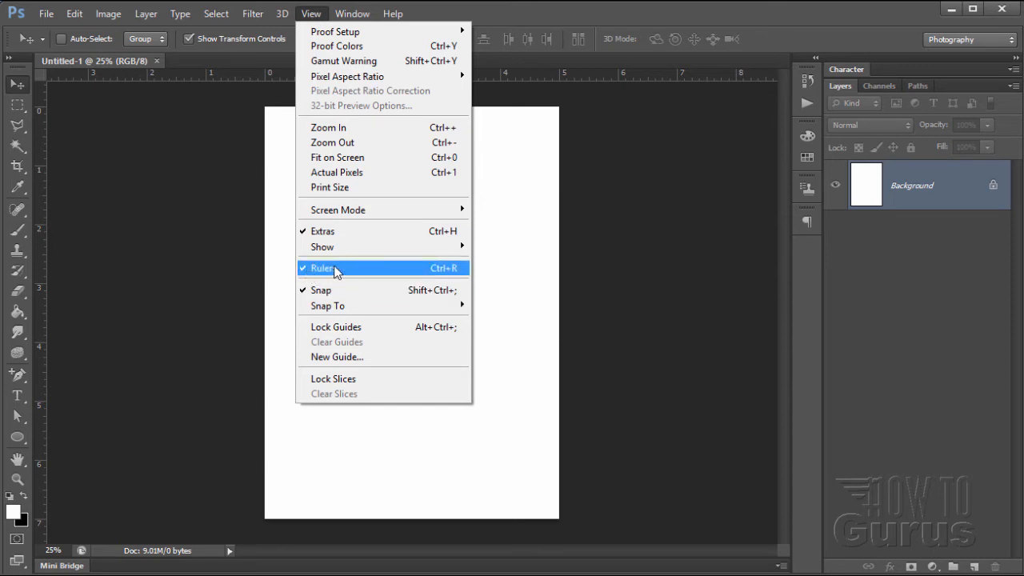
{"action": "left_click", "coordinate": [238, 252]}
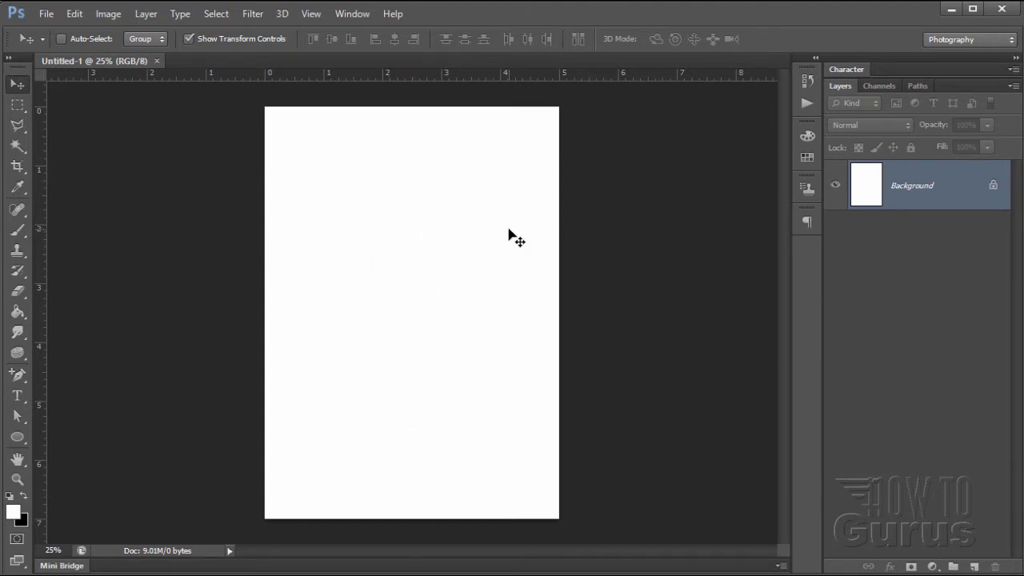
Add a vertical guide at 2.5 inches.
{"action": "left_click", "coordinate": [312, 16]}
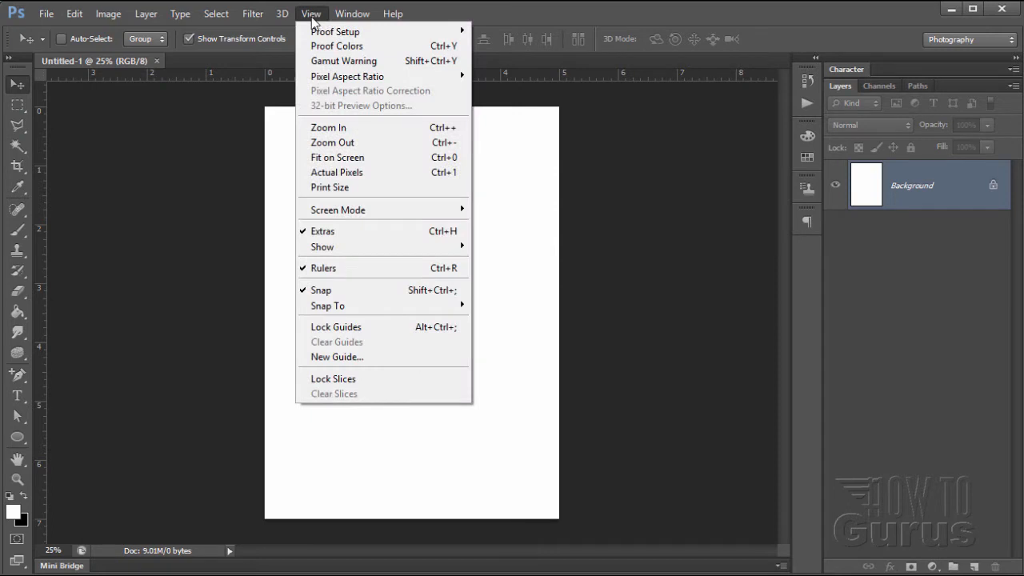
{"action": "left_click", "coordinate": [352, 358]}
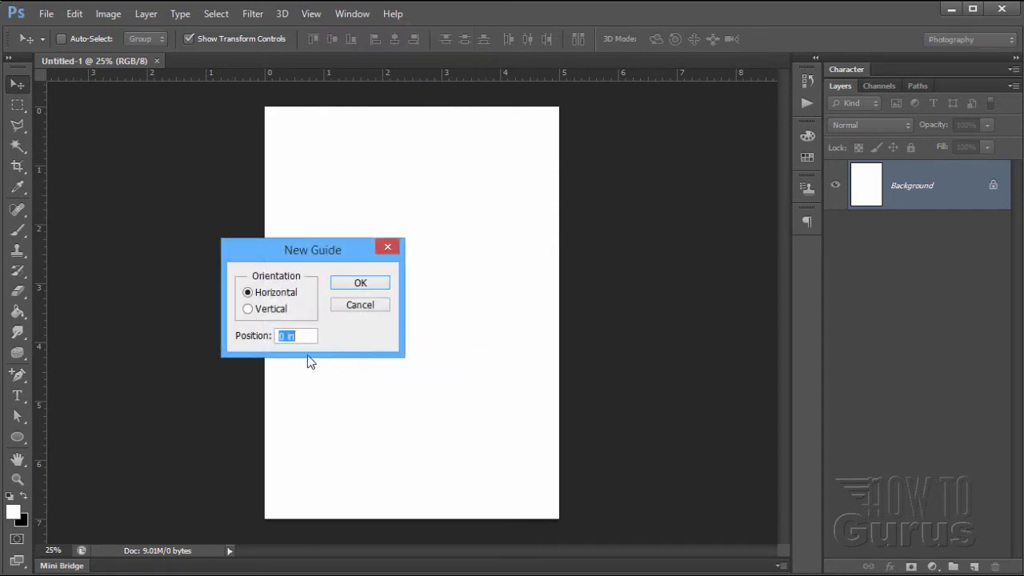
{"action": "left_click", "coordinate": [248, 308]}
{"action": "left_click_drag", "start_coordinate": [305, 338], "coordinate": [250, 338]}
{"action": "type", "text": "2.5"}
{"action": "left_click", "coordinate": [360, 286]}
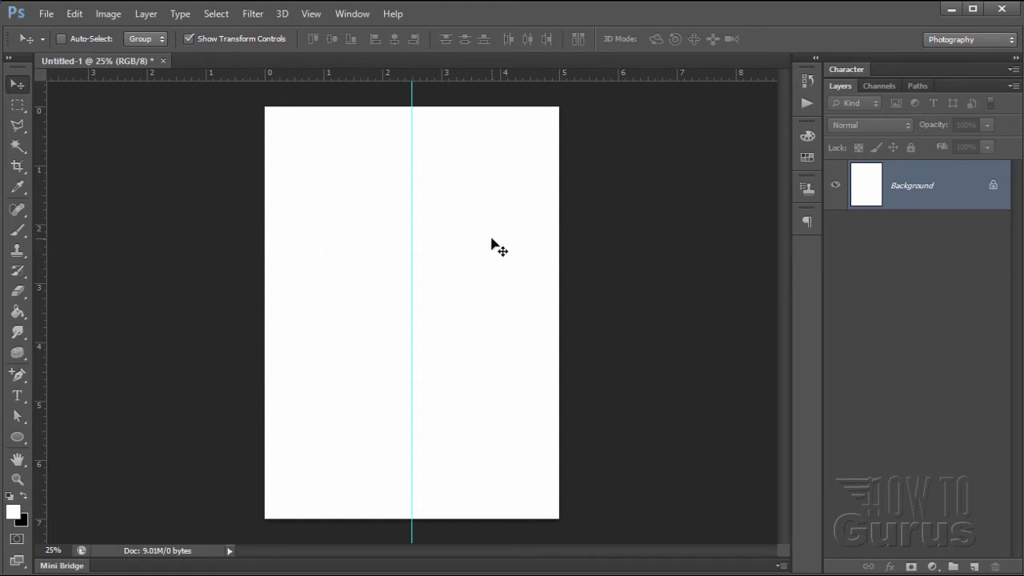
Add a horizontal guide at 2.25 inches.
{"action": "left_click", "coordinate": [312, 15]}
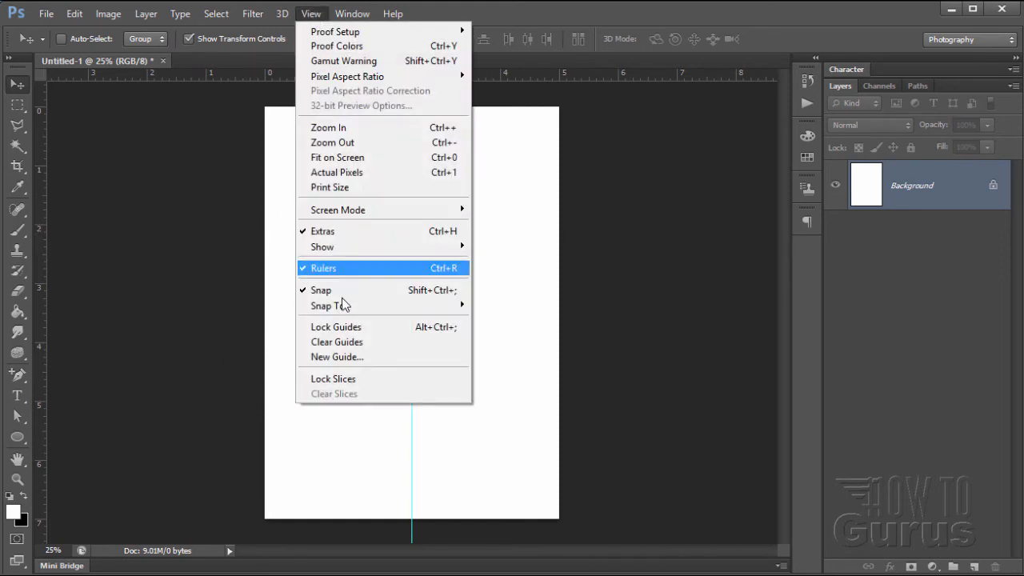
{"action": "left_click", "coordinate": [349, 358]}
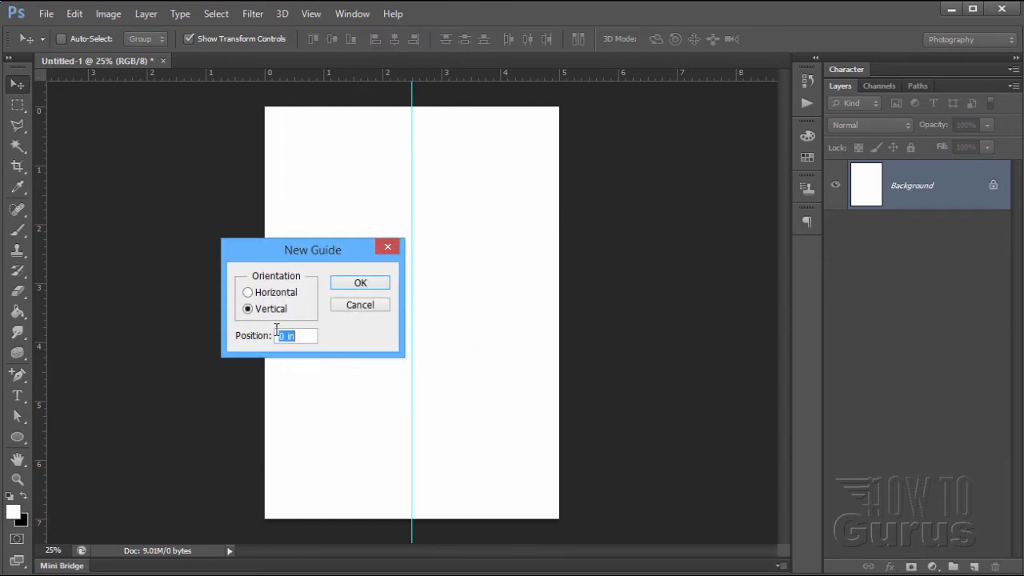
{"action": "left_click", "coordinate": [248, 292]}
{"action": "left_click_drag", "start_coordinate": [295, 336], "coordinate": [234, 331]}
{"action": "type", "text": "2"}
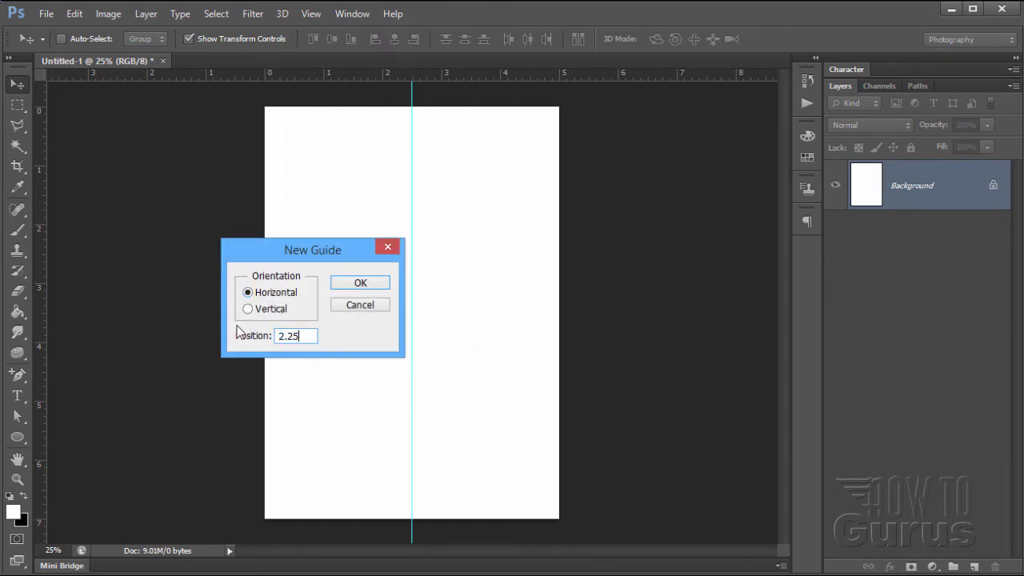
{"action": "type", "text": ".25"}
{"action": "left_click", "coordinate": [358, 286]}
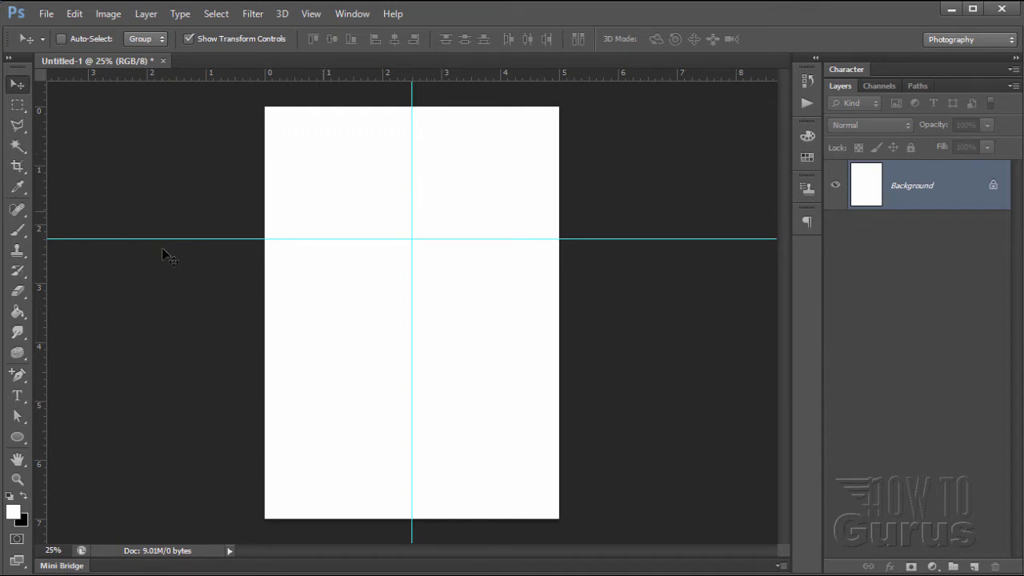
Reset the foreground and background colors to default and set the Type tool's font to Arial in the Black style.
{"action": "left_click", "coordinate": [10, 497]}
{"action": "left_click", "coordinate": [17, 396]}
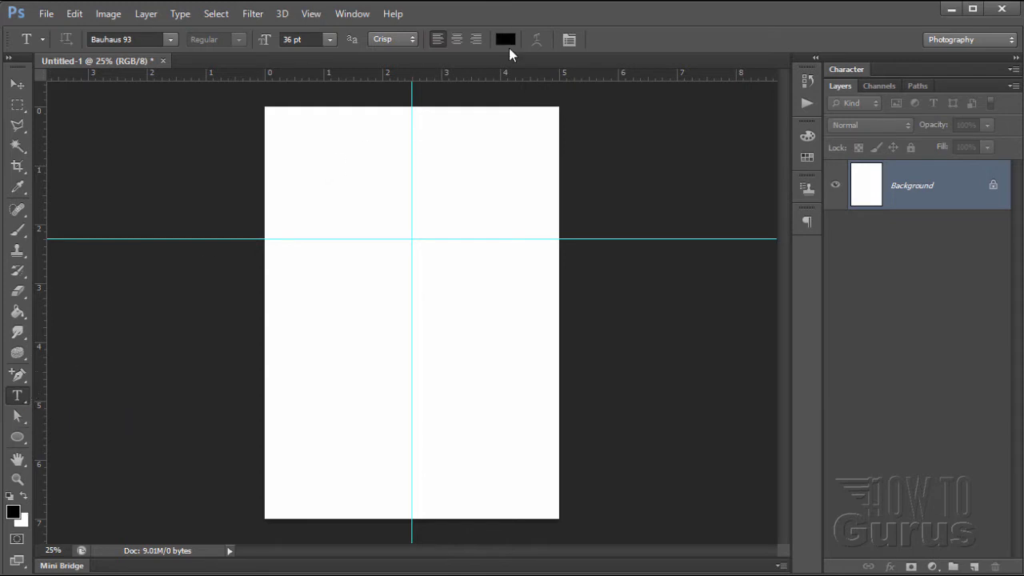
{"action": "left_click", "coordinate": [170, 38]}
{"action": "scroll", "coordinate": [212, 170], "scroll_direction": "up", "scroll_amount": 3}
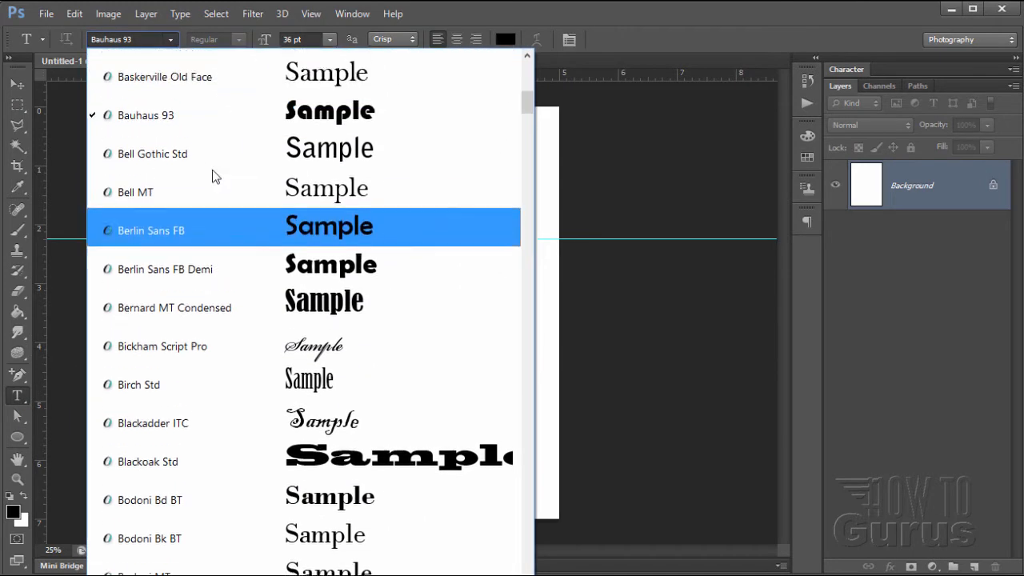
{"action": "left_click", "coordinate": [212, 172]}
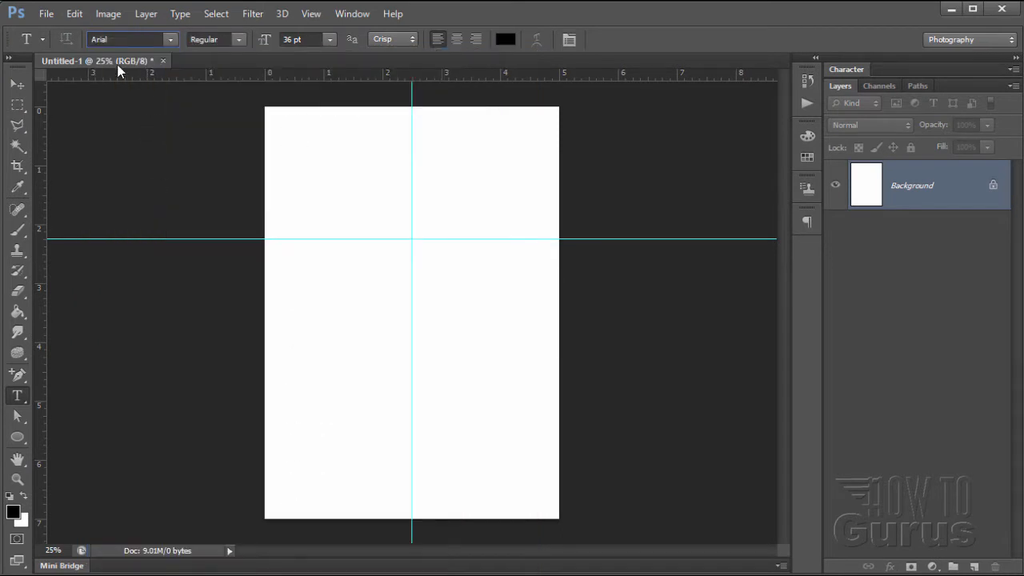
{"action": "left_click", "coordinate": [239, 41]}
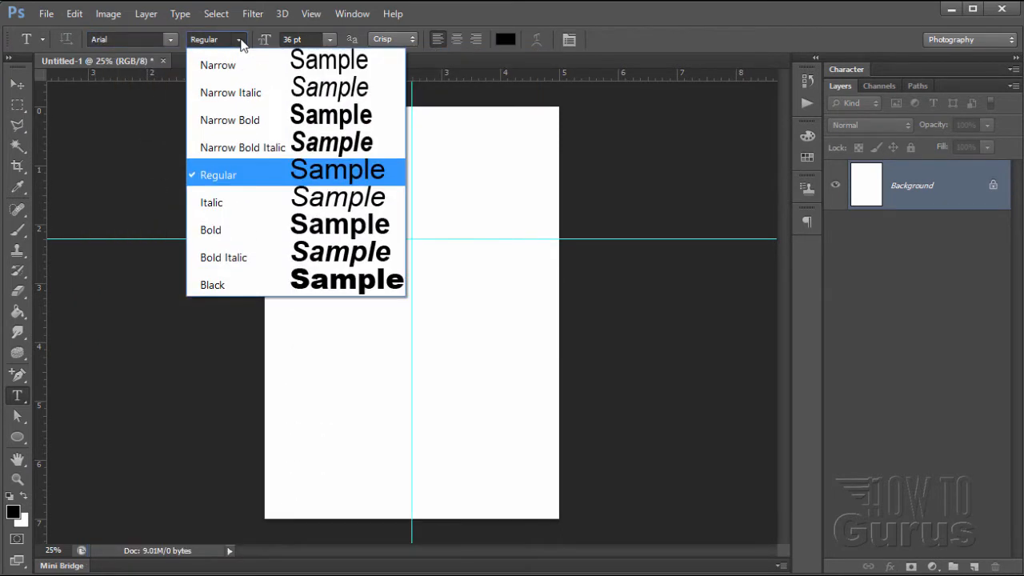
{"action": "left_click", "coordinate": [319, 287]}
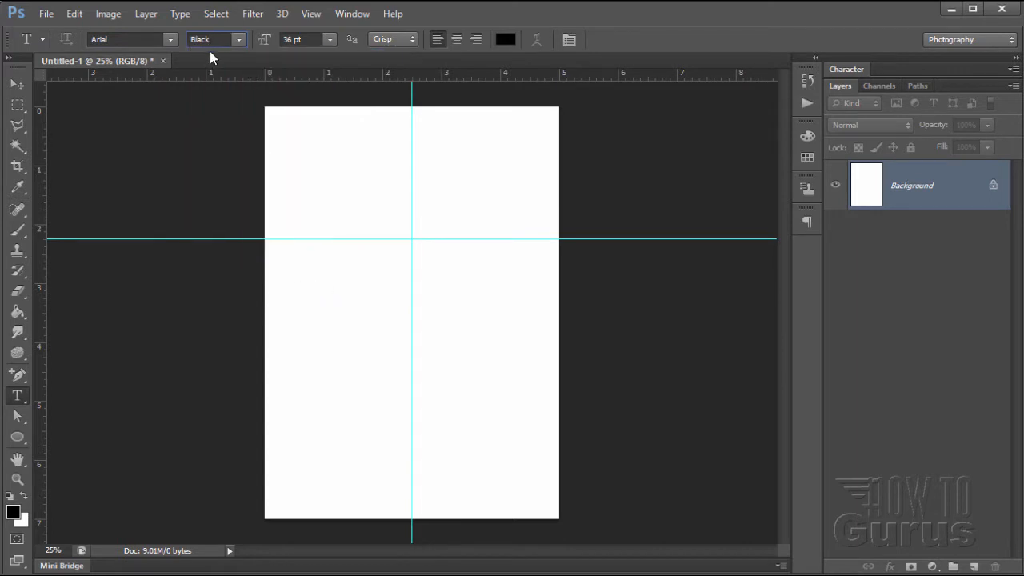
{"action": "left_click", "coordinate": [230, 42]}
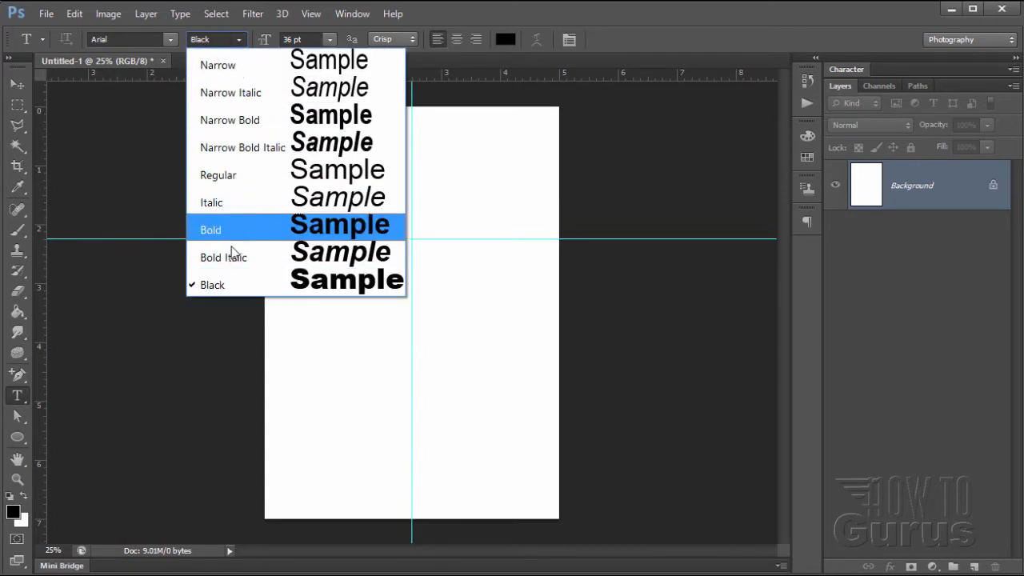
{"action": "left_click", "coordinate": [225, 284]}
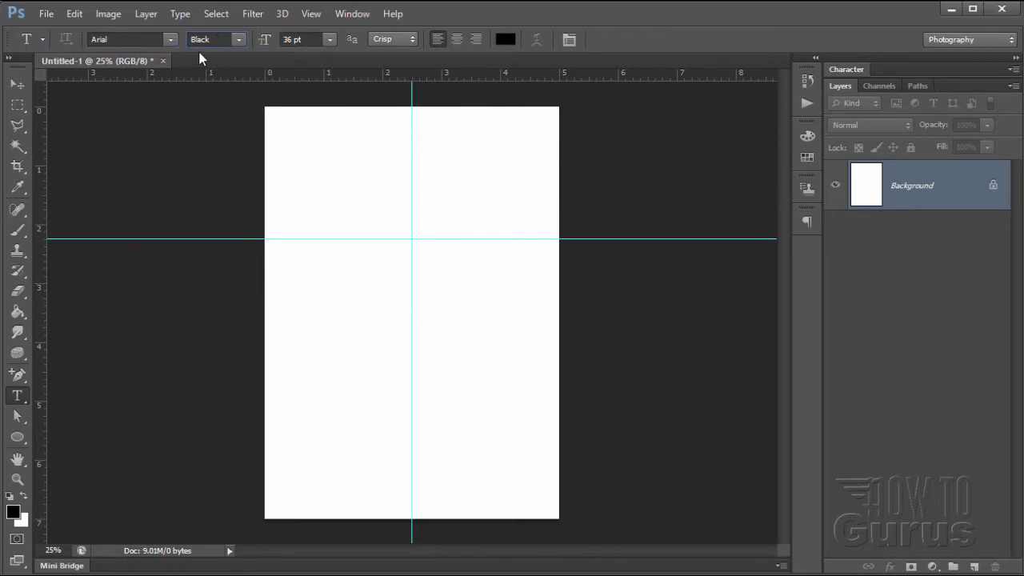
Set the type size to 75 pt and the leading to 72 pt.
{"action": "left_click", "coordinate": [302, 40]}
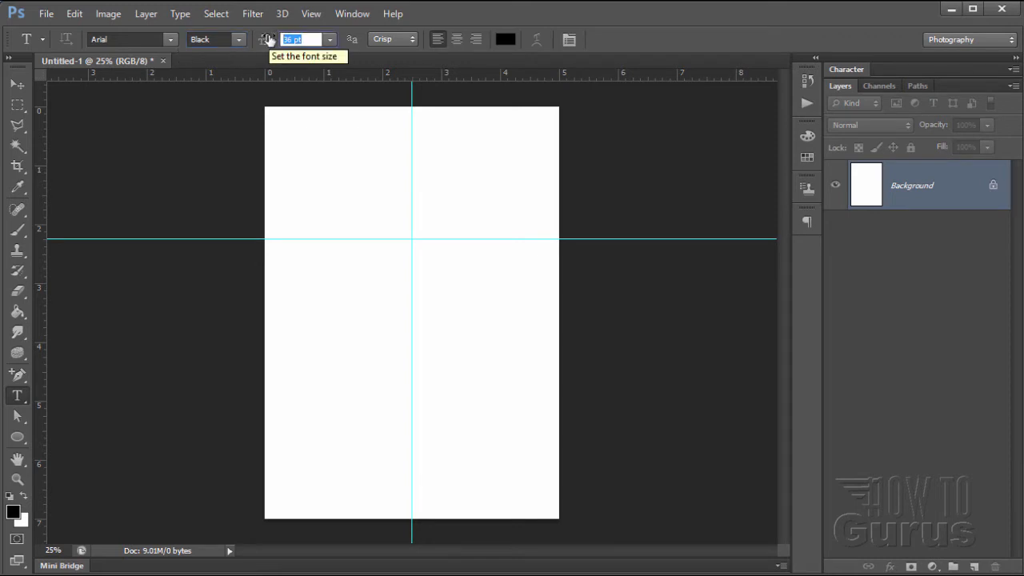
{"action": "type", "text": "75"}
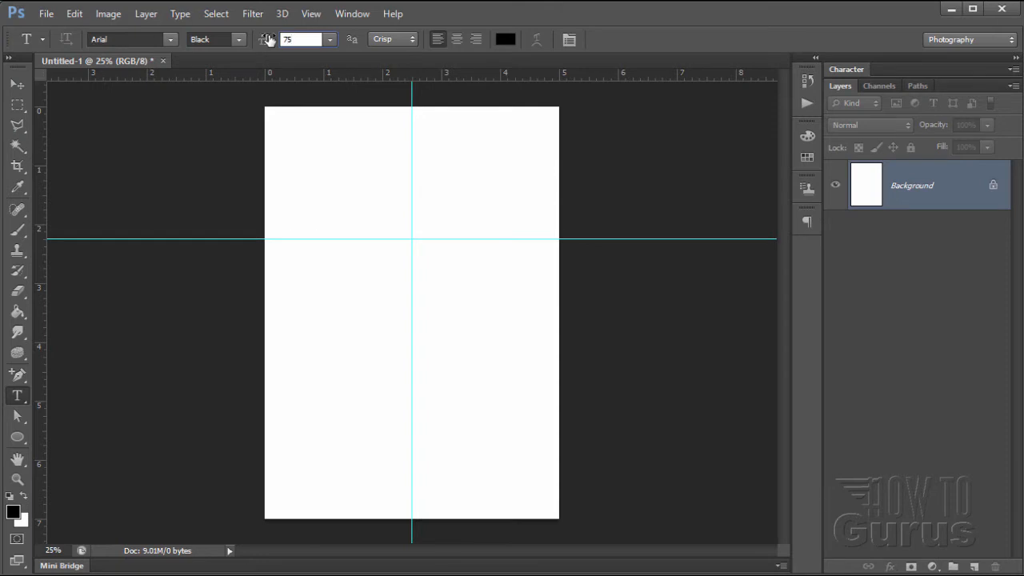
{"action": "left_click", "coordinate": [329, 39]}
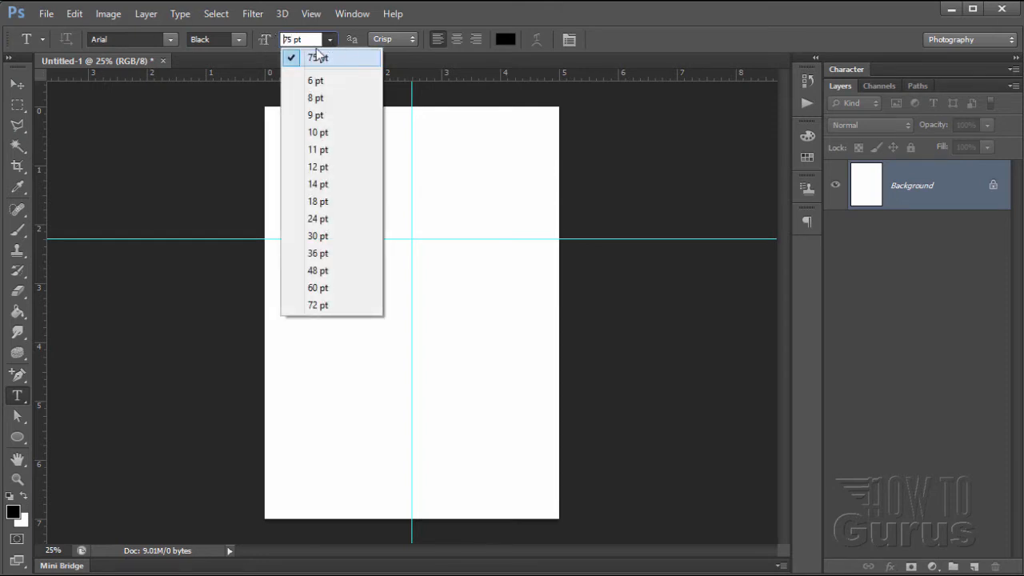
{"action": "left_click", "coordinate": [317, 56]}
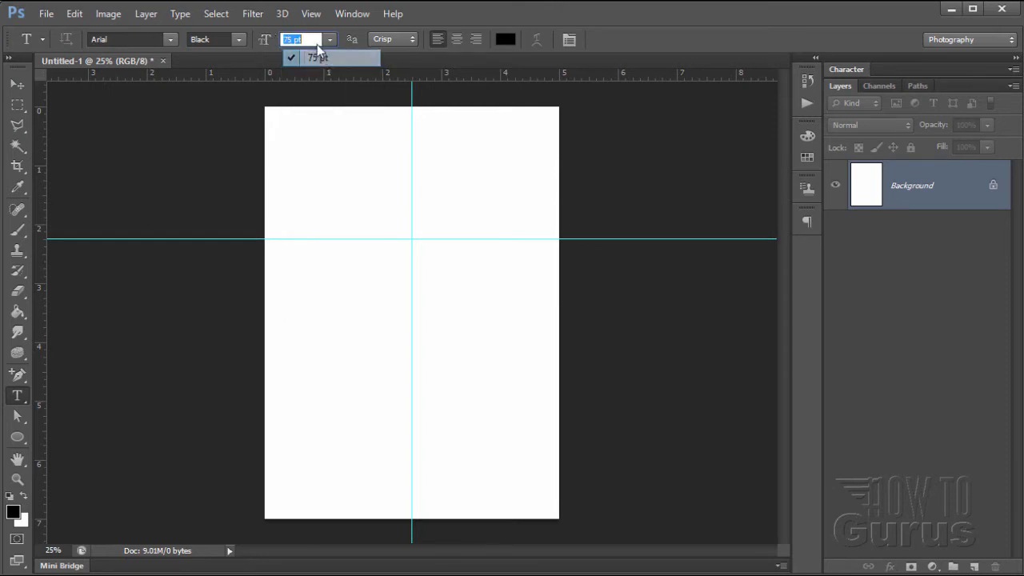
{"action": "left_click", "coordinate": [837, 68]}
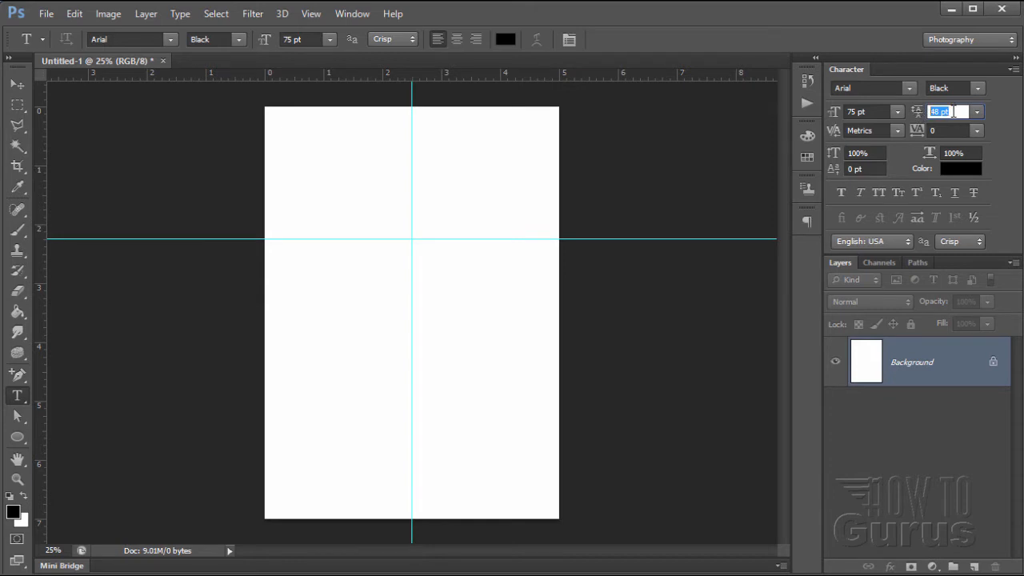
{"action": "type", "text": "72"}
{"action": "key", "text": "Return"}
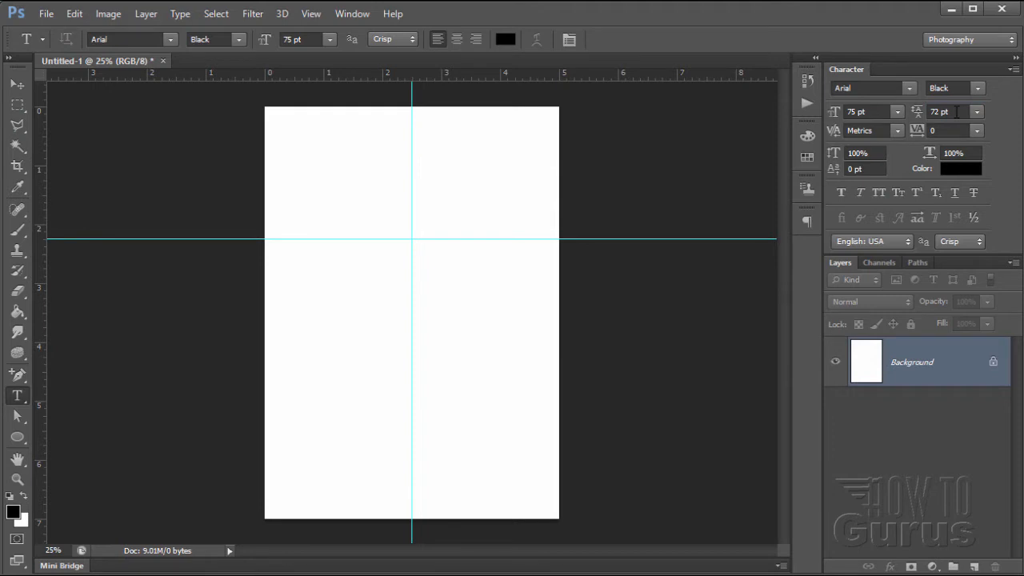
Add the title text "SURF'S UP" on two lines near the top of the page.
{"action": "left_click", "coordinate": [298, 178]}
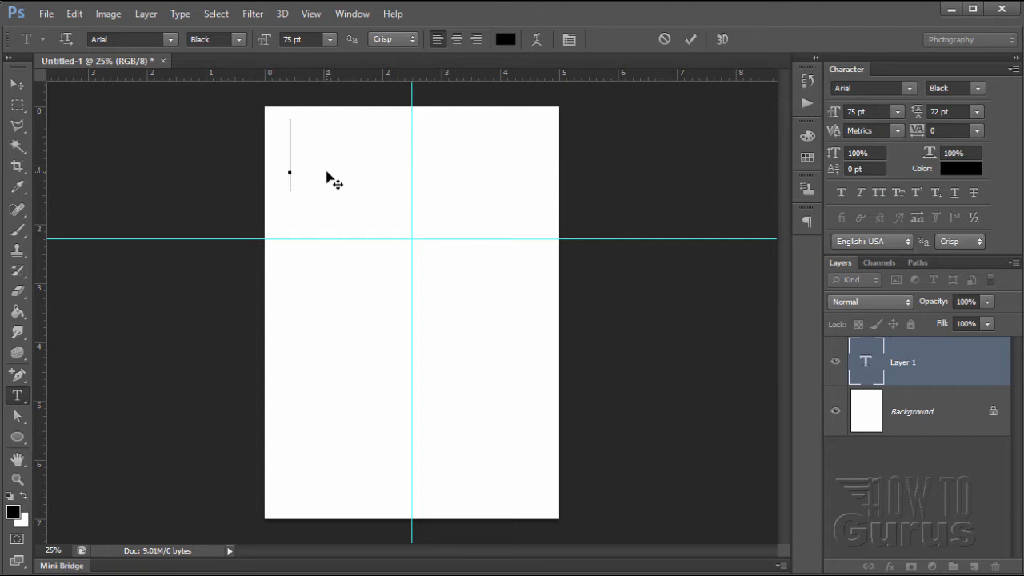
{"action": "type", "text": "SURF"}
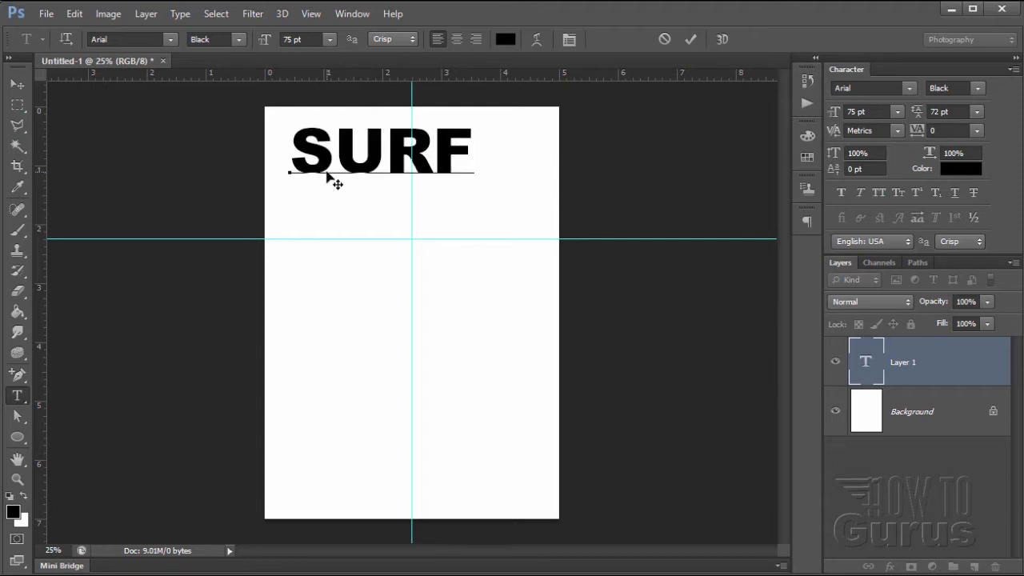
{"action": "type", "text": "'S"}
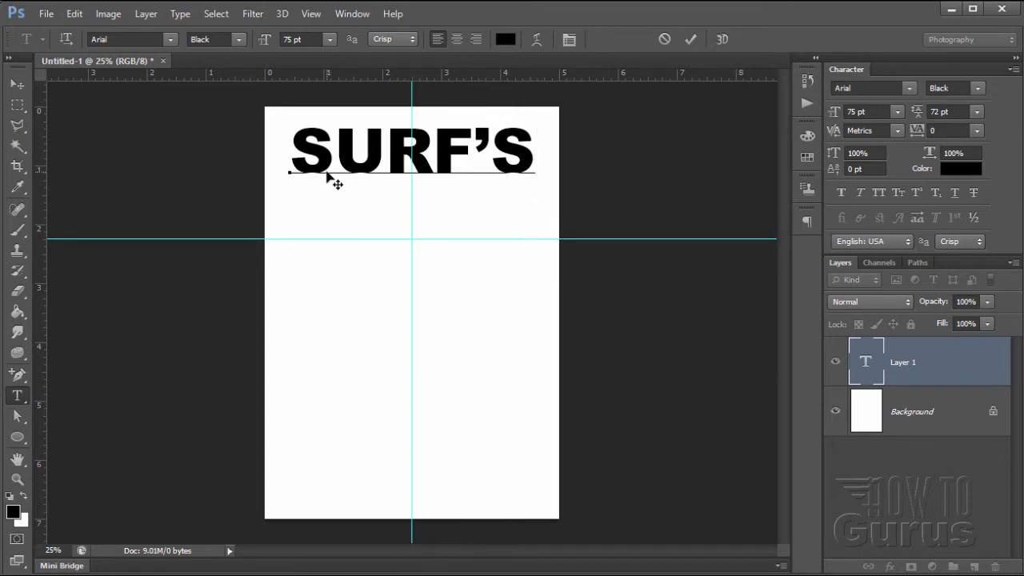
{"action": "type", "text": "UP"}
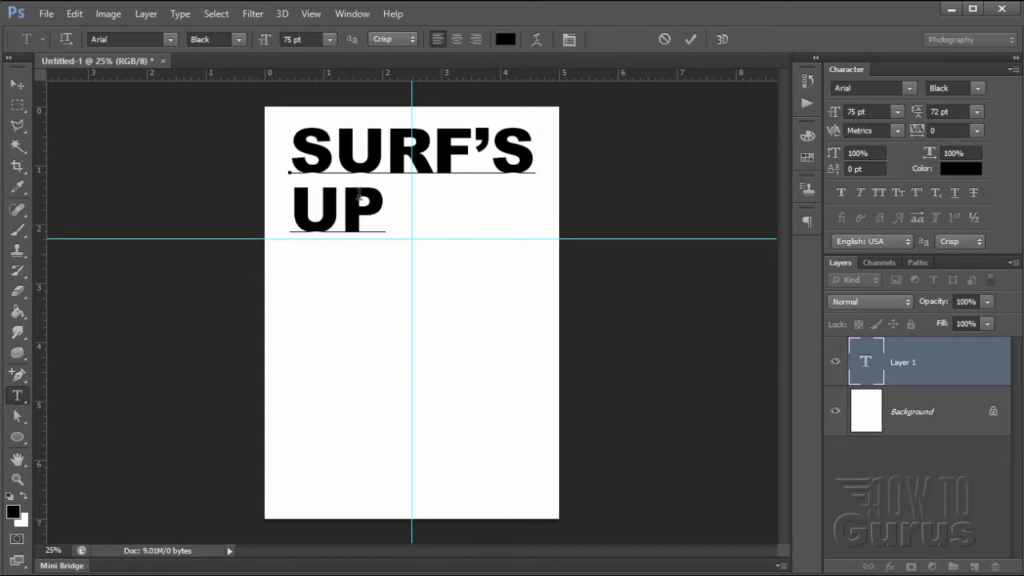
Center-align the title text and move it so it is centered on the vertical guide.
{"action": "left_click_drag", "start_coordinate": [386, 216], "coordinate": [295, 141]}
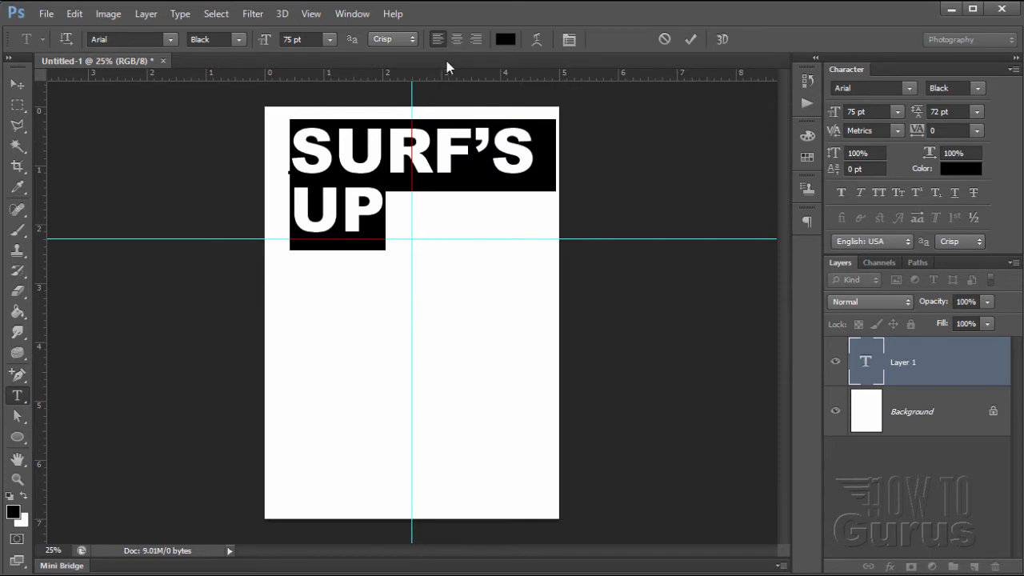
{"action": "left_click", "coordinate": [456, 39]}
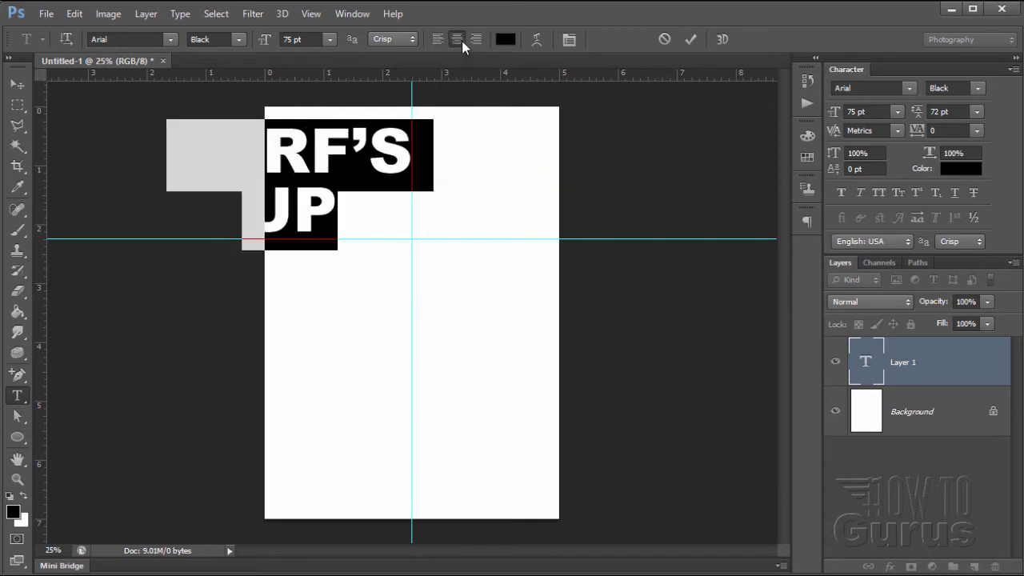
{"action": "left_click", "coordinate": [17, 83]}
{"action": "left_click_drag", "start_coordinate": [288, 164], "coordinate": [408, 200]}
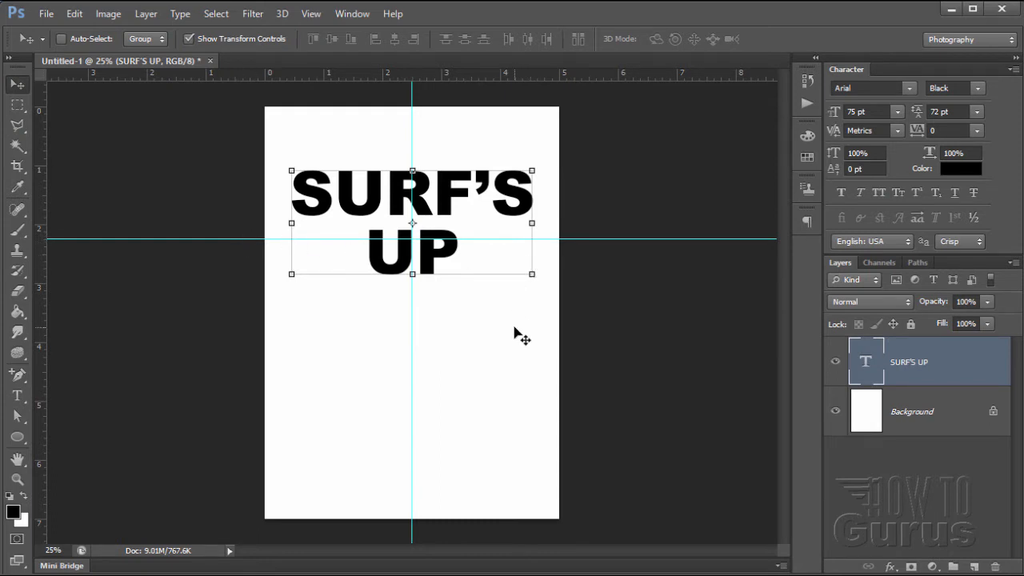
Nudge the title down until the bottom of the word SURF'S sits just above the horizontal guide.
{"action": "key", "text": "Down"}
{"action": "key", "text": "Down"}
{"action": "key", "text": "Down"}
{"action": "key", "text": "Down"}
{"action": "key", "text": "Down"}
{"action": "key", "text": "Down"}
{"action": "key", "text": "Down"}
{"action": "key", "text": "Down"}
{"action": "key", "text": "Down"}
{"action": "key", "text": "Down"}
{"action": "key", "text": "Down"}
{"action": "key", "text": "Down"}
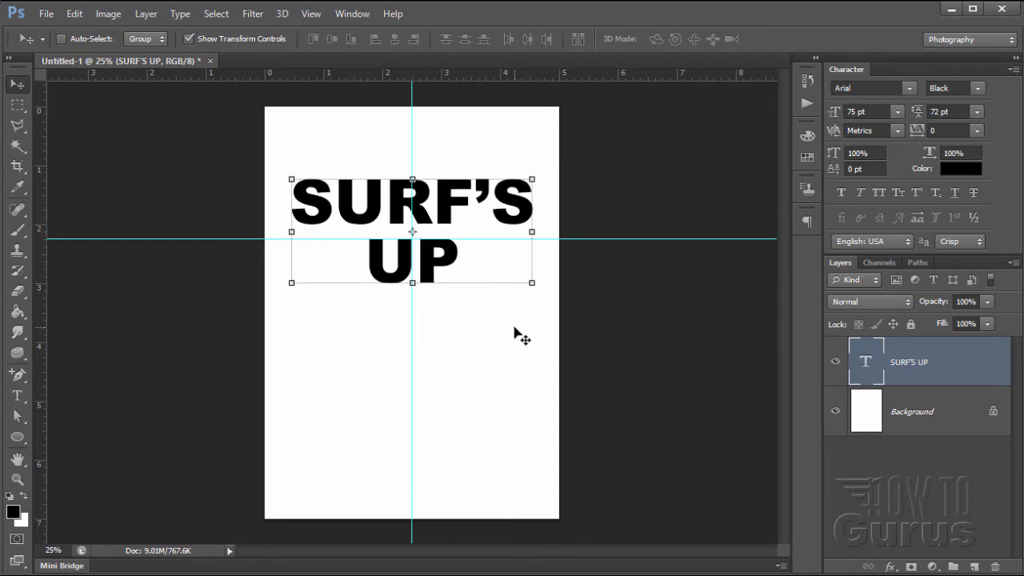
{"action": "key", "text": "Down"}
{"action": "key", "text": "Down"}
{"action": "key", "text": "Down"}
{"action": "key", "text": "Down"}
{"action": "key", "text": "Down"}
{"action": "key", "text": "Down"}
{"action": "key", "text": "Down"}
{"action": "key", "text": "Down"}
{"action": "key", "text": "Down"}
{"action": "key", "text": "Down"}
{"action": "key", "text": "Down"}
{"action": "key", "text": "Down"}
{"action": "key", "text": "Down"}
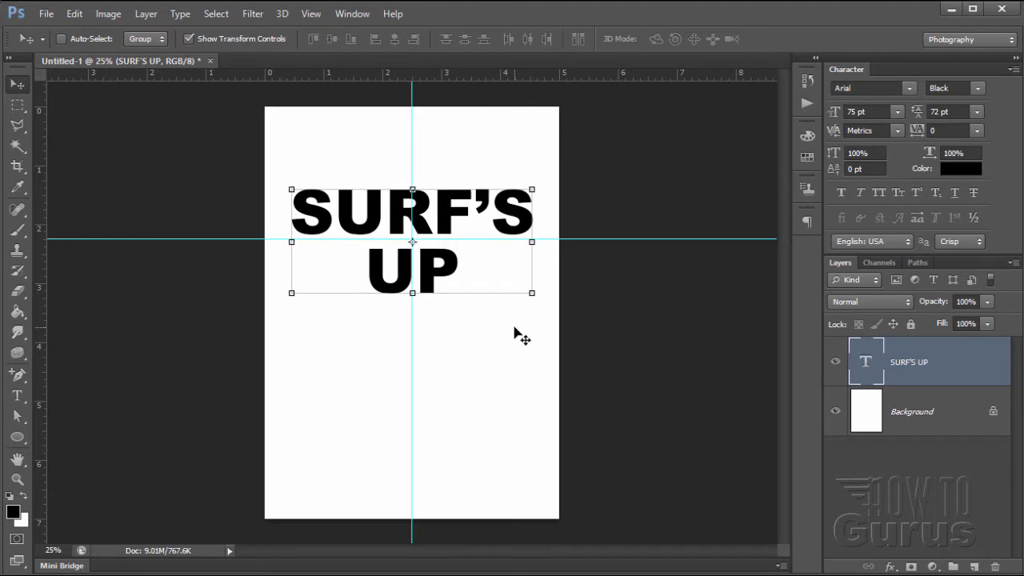
{"action": "key", "text": "Down"}
{"action": "key", "text": "Down"}
{"action": "key", "text": "Down"}
{"action": "key", "text": "Down"}
{"action": "key", "text": "Down"}
{"action": "key", "text": "Down"}
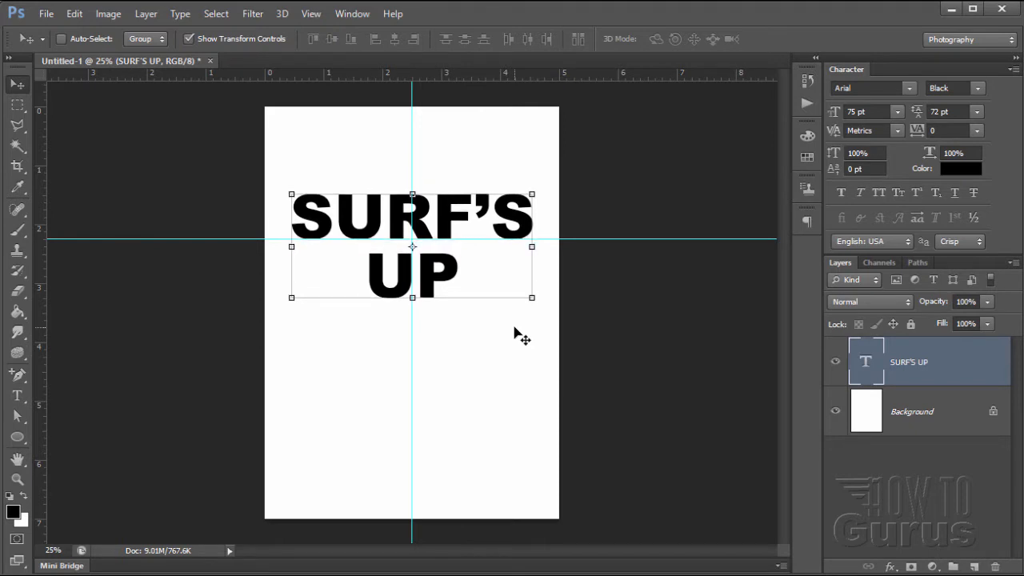
{"action": "key", "text": "Up"}
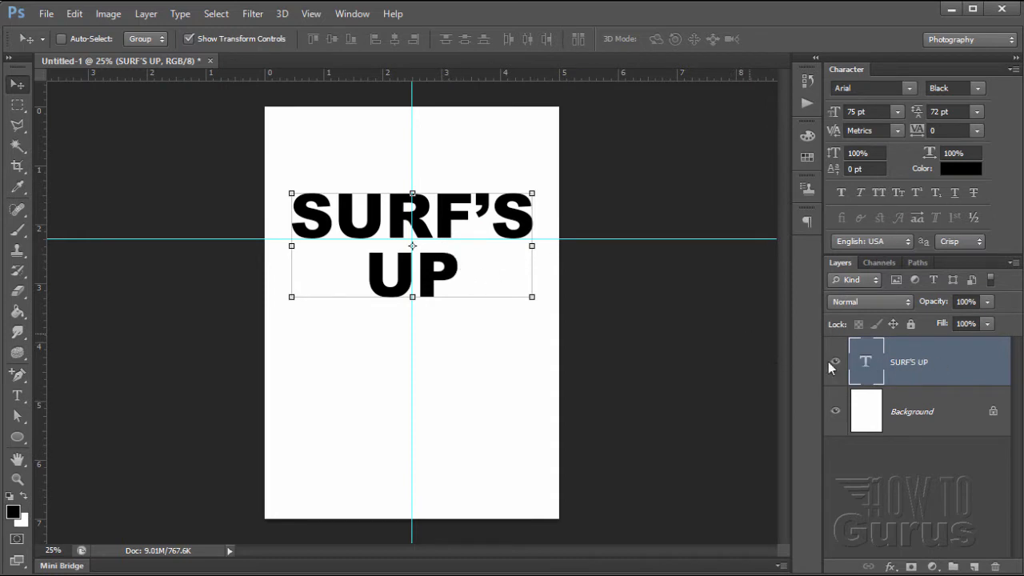
Collapse the Character panel, duplicate the SURF'S UP text layer and hide the original.
{"action": "double_click", "coordinate": [862, 69]}
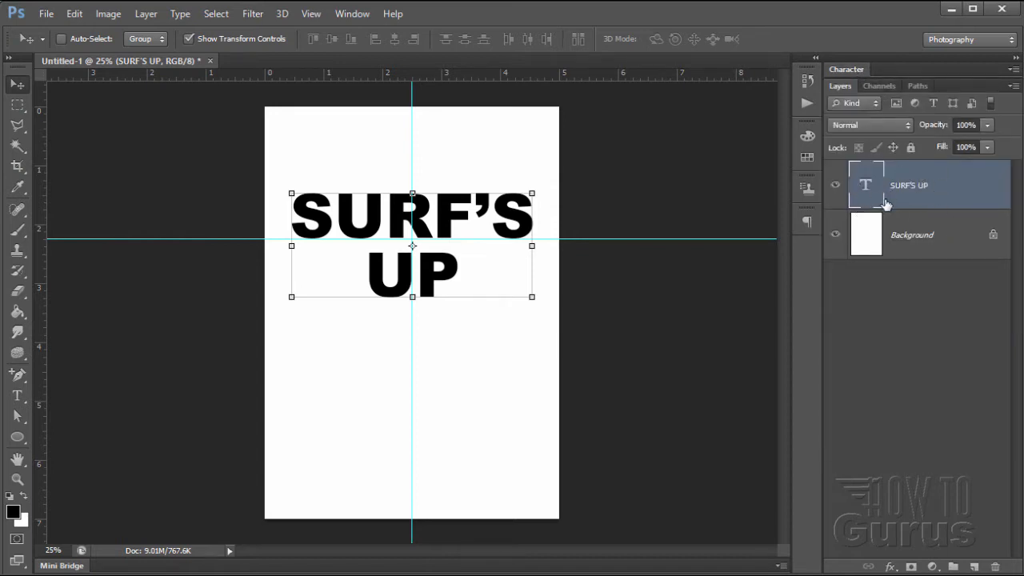
{"action": "left_click_drag", "start_coordinate": [905, 204], "coordinate": [971, 560]}
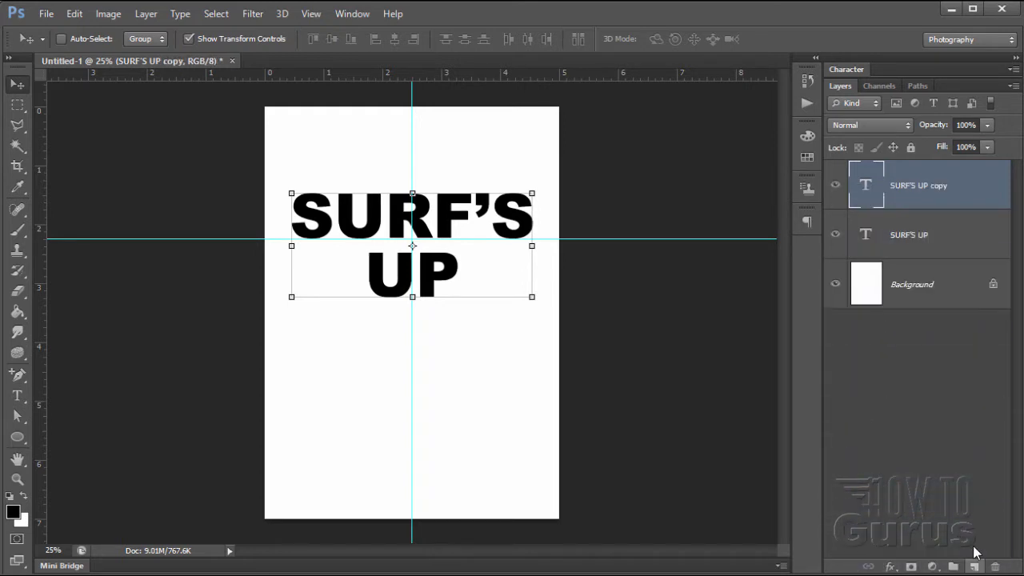
{"action": "left_click", "coordinate": [924, 244]}
{"action": "left_click", "coordinate": [835, 234]}
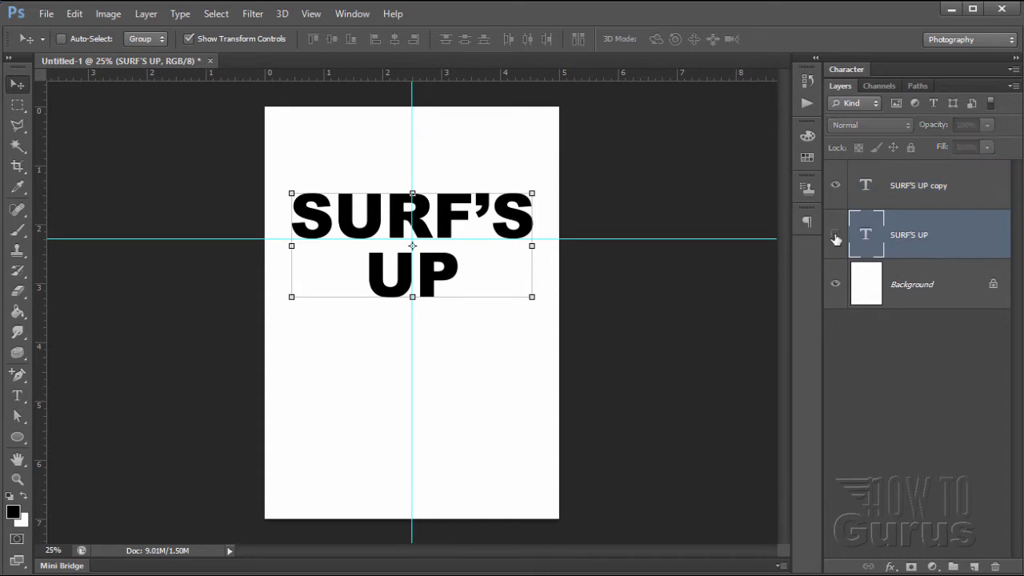
Convert the SURF'S UP copy text layer to a shape.
{"action": "left_click", "coordinate": [917, 200]}
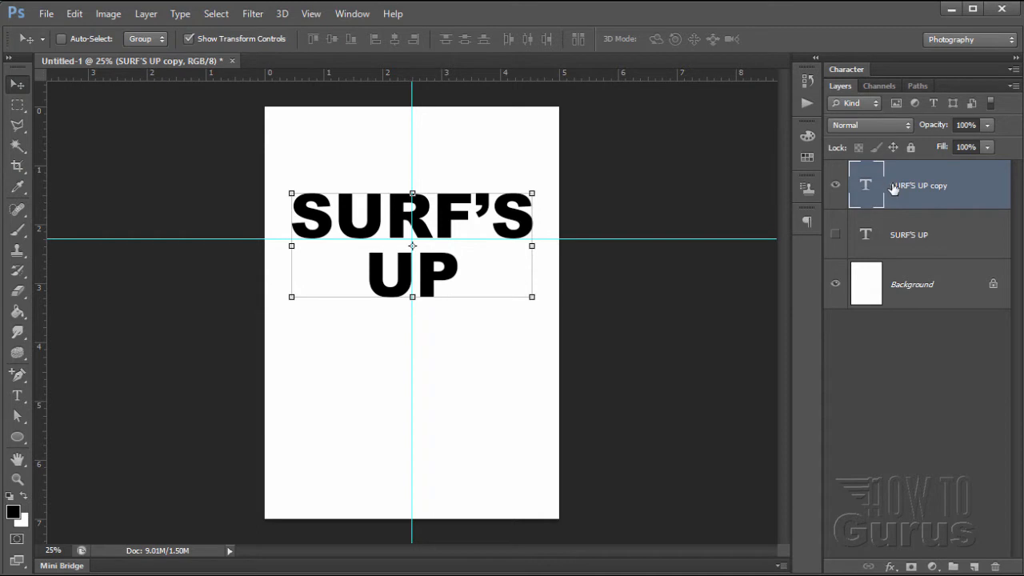
{"action": "right_click", "coordinate": [918, 193]}
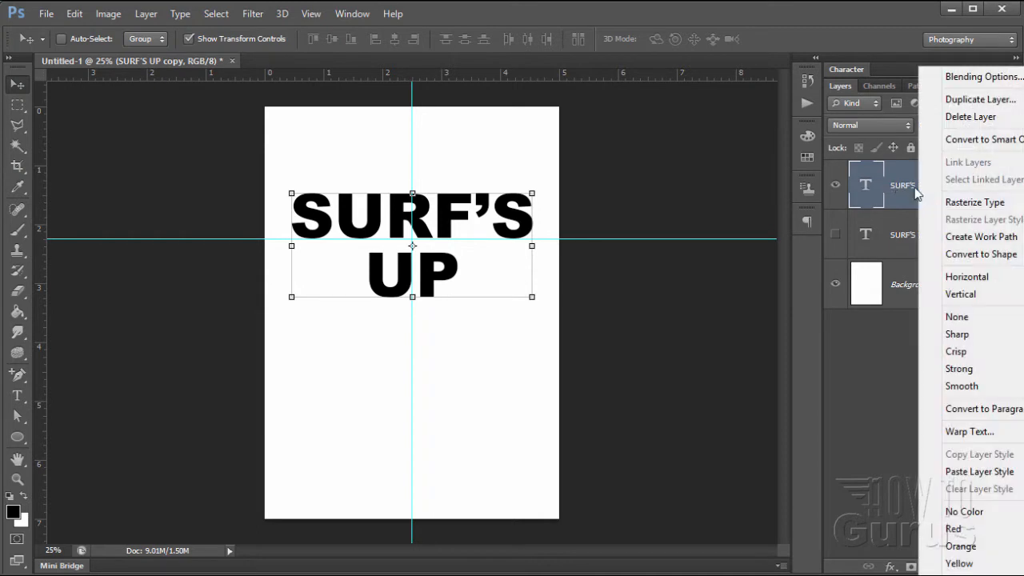
{"action": "left_click", "coordinate": [972, 254]}
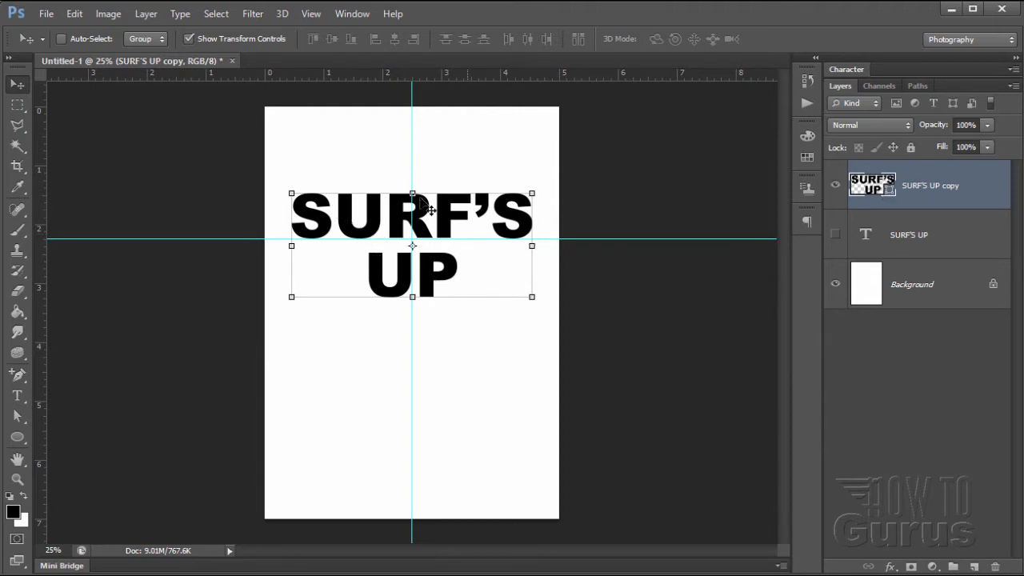
Show the anchor points of the first S in SURF'S at 200% zoom with the path selection tool.
{"action": "left_click", "coordinate": [17, 478]}
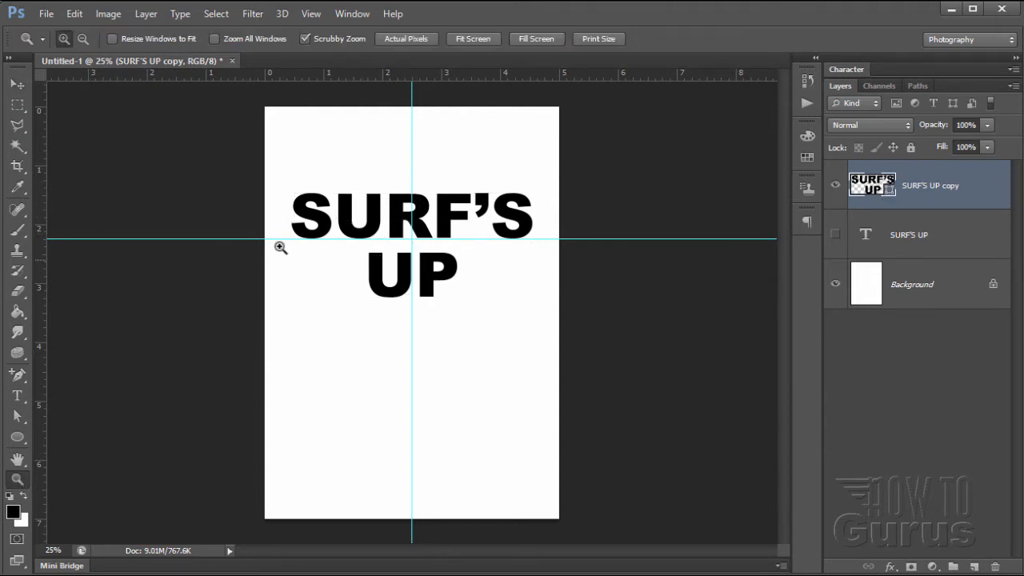
{"action": "left_click", "coordinate": [296, 217]}
{"action": "left_click", "coordinate": [298, 214]}
{"action": "left_click", "coordinate": [335, 206]}
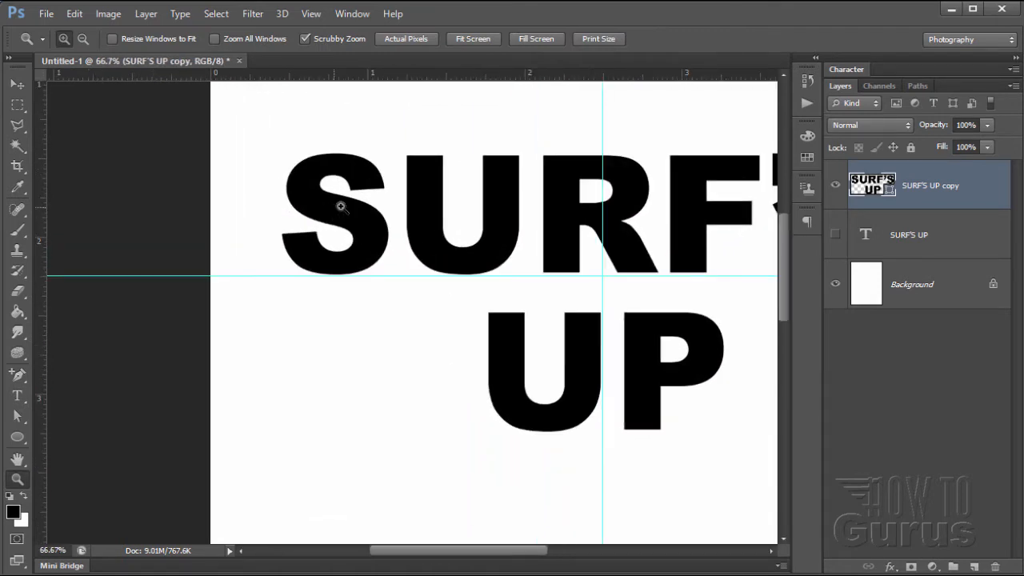
{"action": "left_click", "coordinate": [336, 208]}
{"action": "left_click", "coordinate": [336, 208]}
{"action": "scroll", "coordinate": [372, 293], "scroll_direction": "up", "scroll_amount": 3}
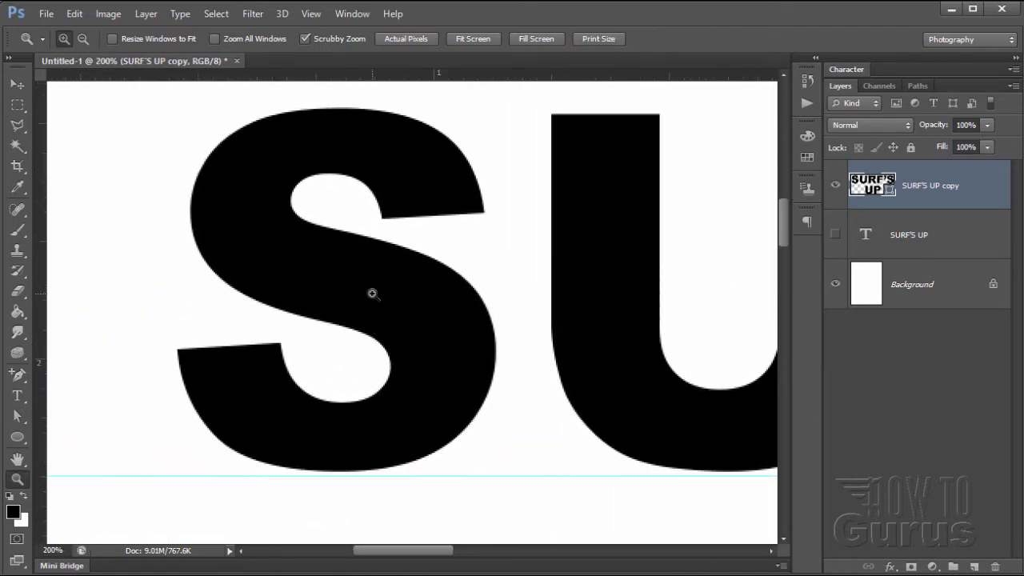
{"action": "scroll", "coordinate": [373, 293], "scroll_direction": "up", "scroll_amount": 1}
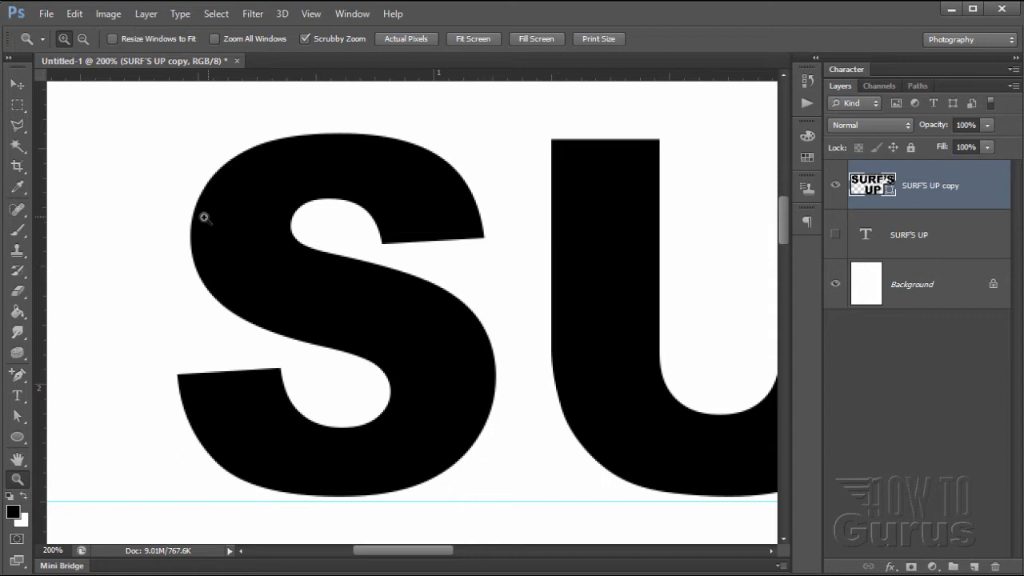
{"action": "left_click", "coordinate": [23, 422]}
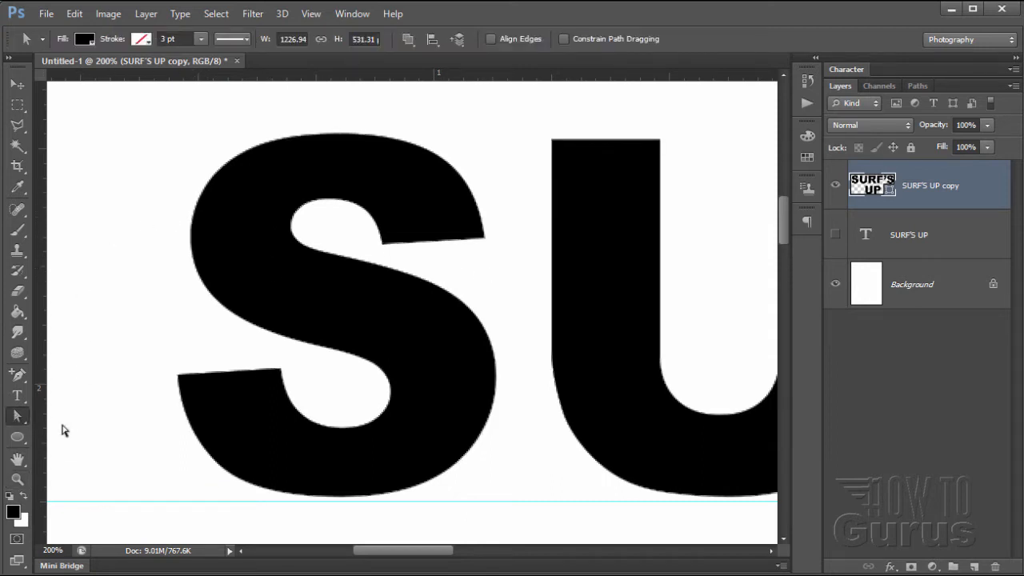
{"action": "left_click", "coordinate": [205, 380]}
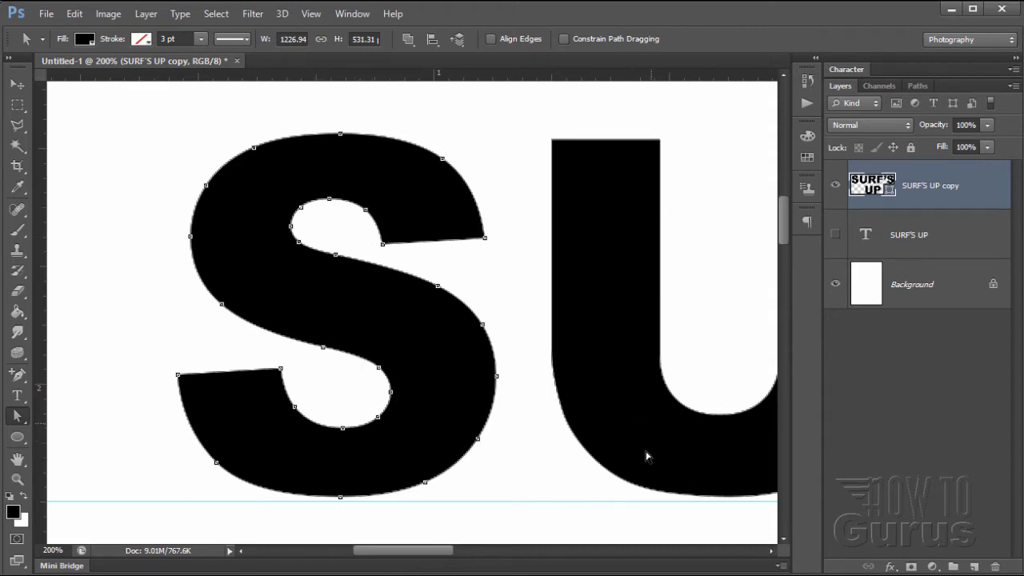
Convert the anchor points along the S's lower outer curve to corner points, from the lower-left tip around to the middle stroke's right end.
{"action": "left_click_drag", "start_coordinate": [440, 557], "coordinate": [490, 552]}
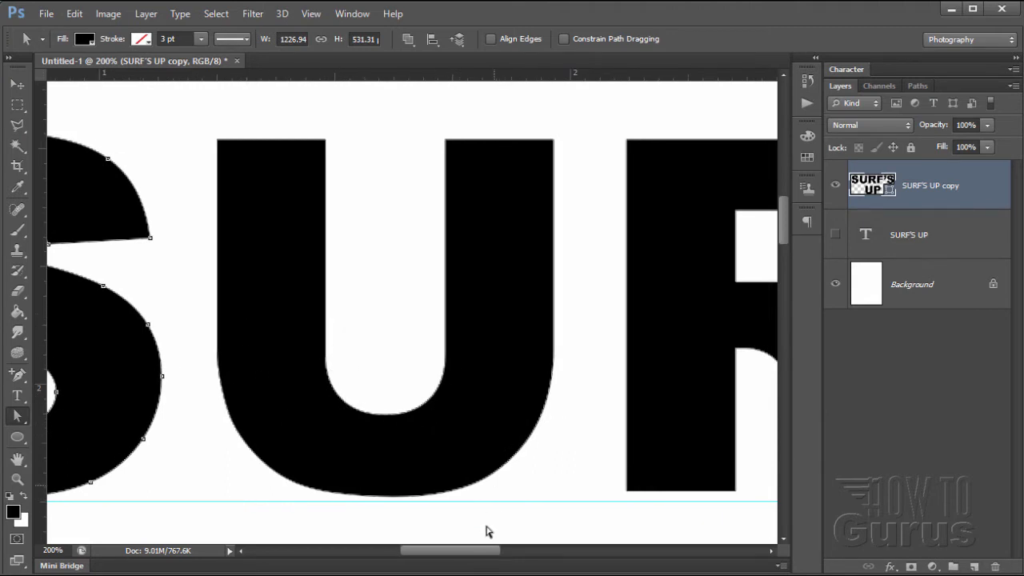
{"action": "left_click_drag", "start_coordinate": [468, 558], "coordinate": [424, 552]}
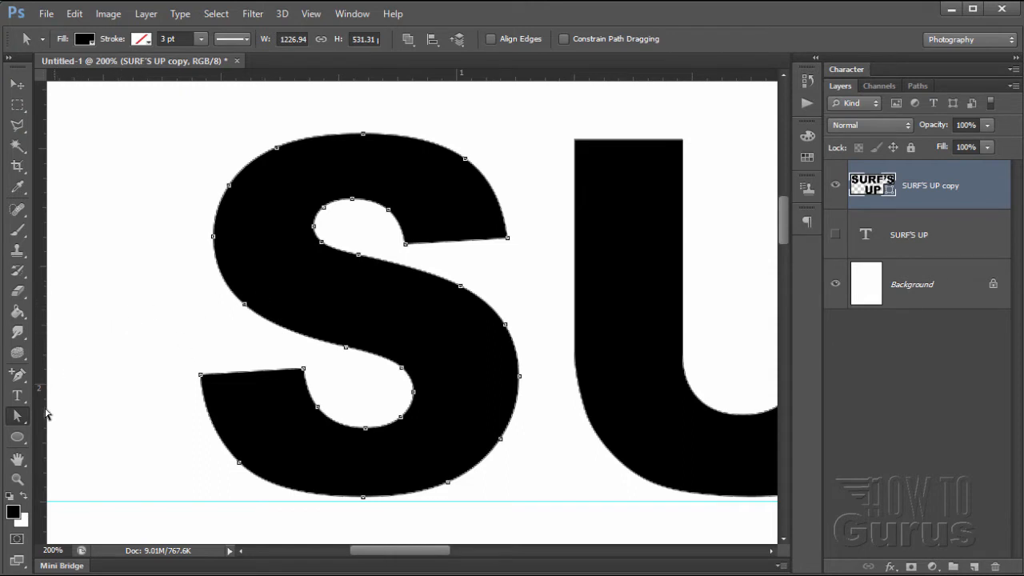
{"action": "left_click", "coordinate": [19, 379]}
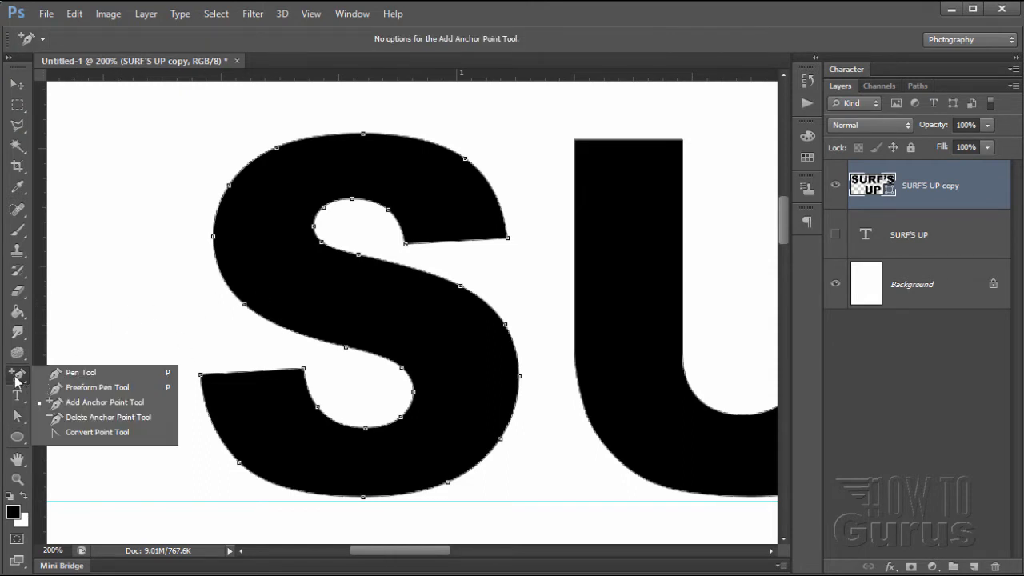
{"action": "left_click", "coordinate": [107, 436]}
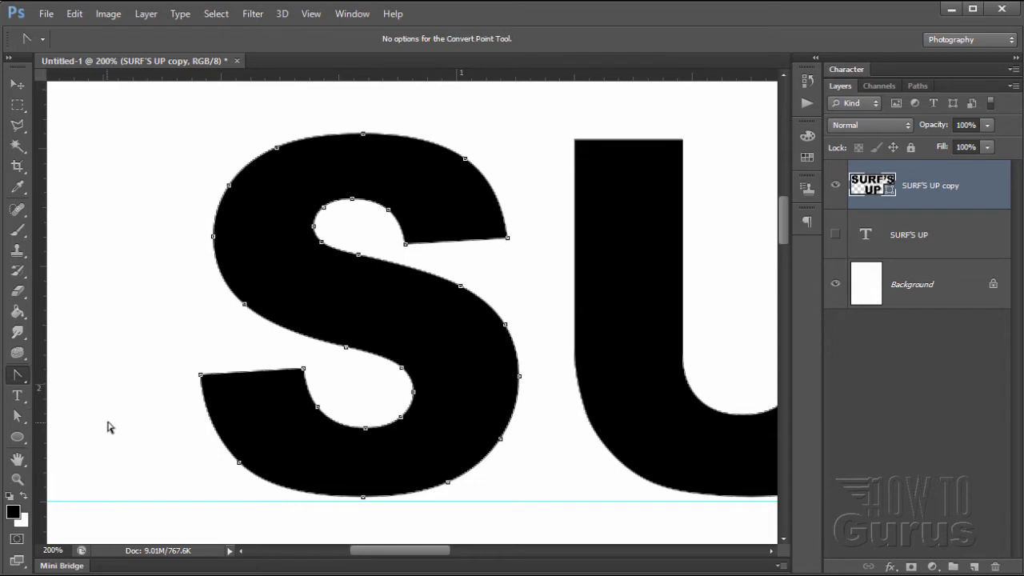
{"action": "left_click", "coordinate": [200, 374]}
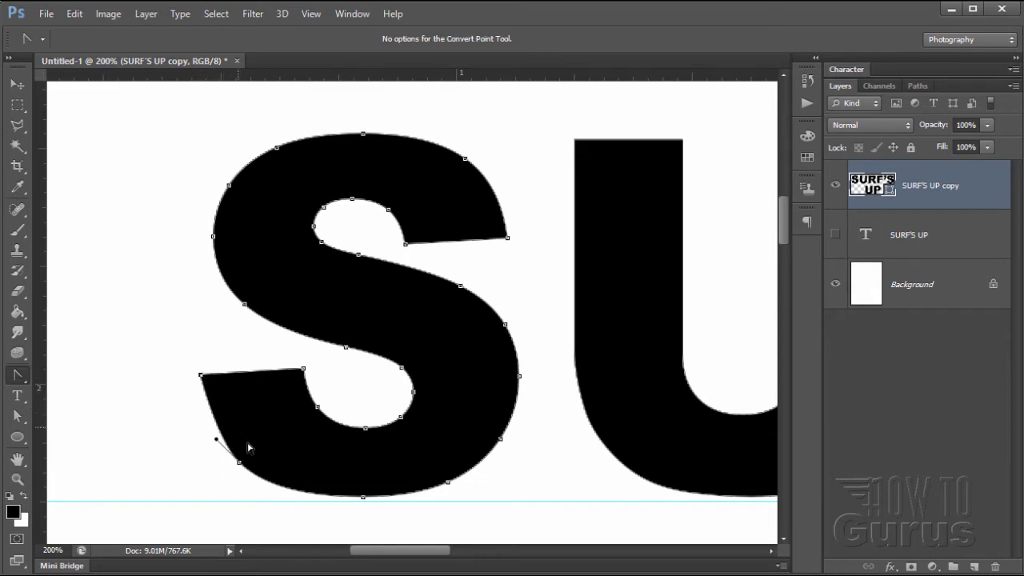
{"action": "left_click", "coordinate": [239, 461]}
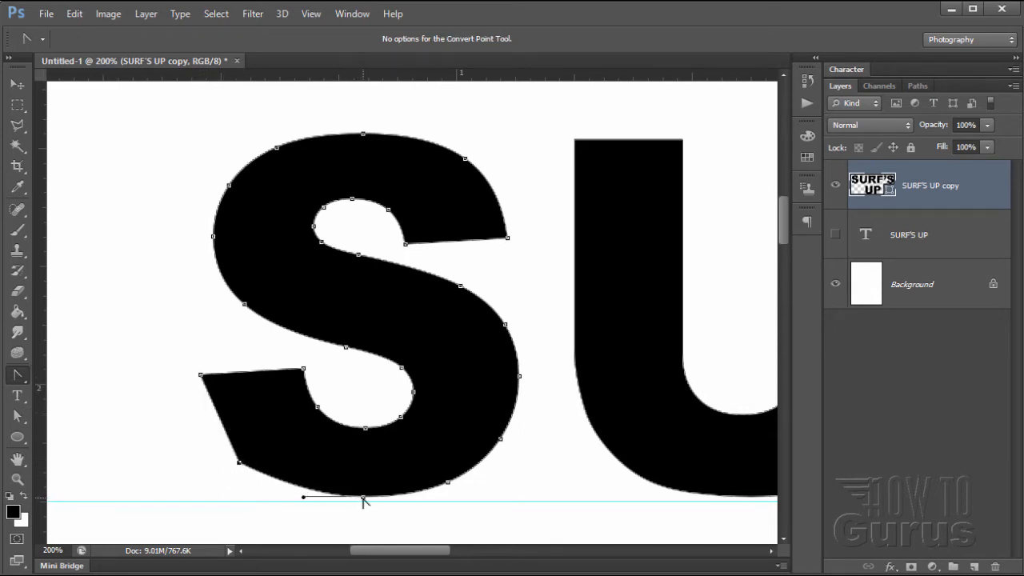
{"action": "left_click", "coordinate": [363, 497]}
{"action": "left_click", "coordinate": [448, 483]}
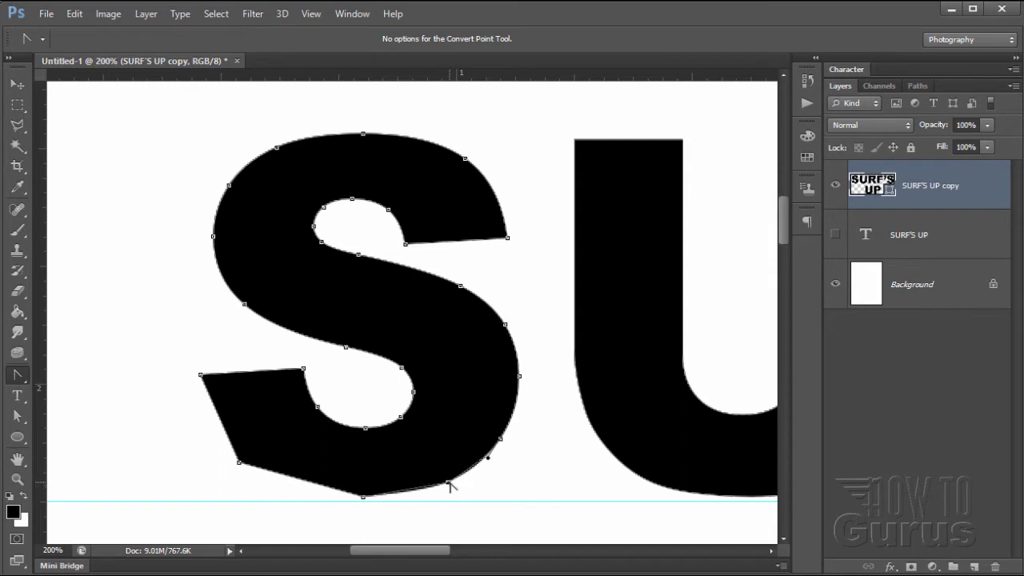
{"action": "left_click", "coordinate": [501, 440]}
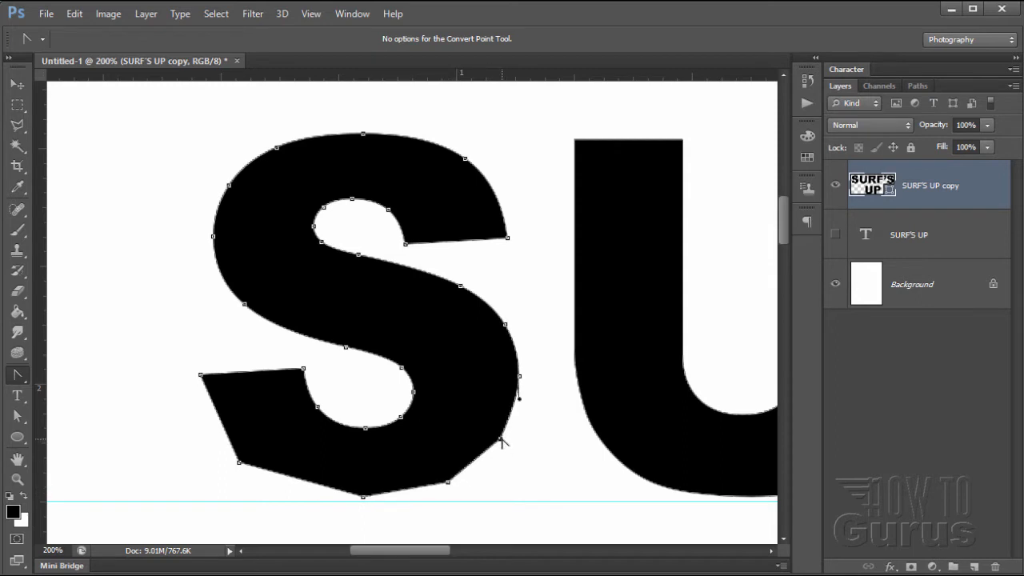
{"action": "left_click", "coordinate": [519, 375]}
{"action": "left_click", "coordinate": [504, 325]}
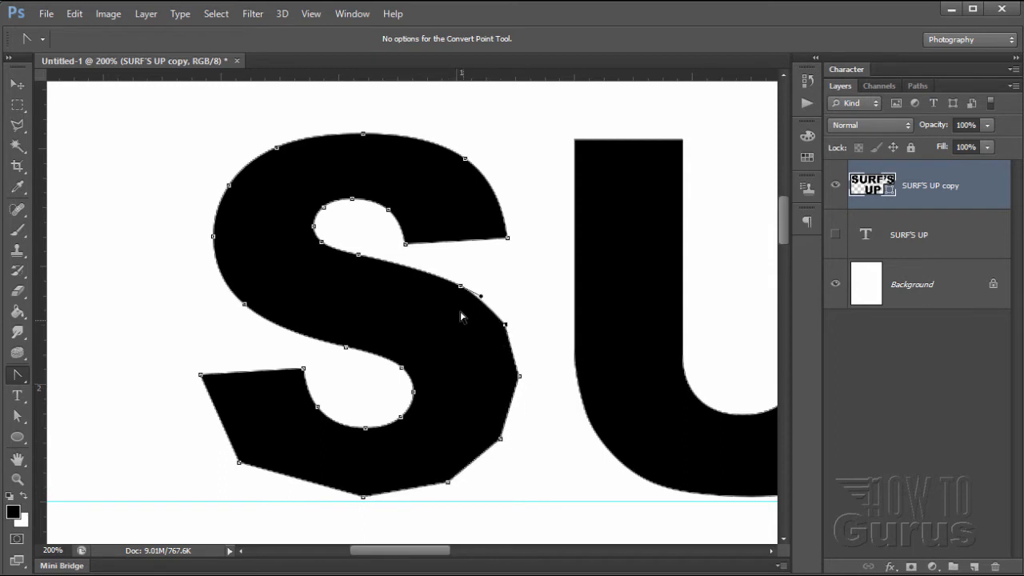
{"action": "left_click", "coordinate": [461, 286]}
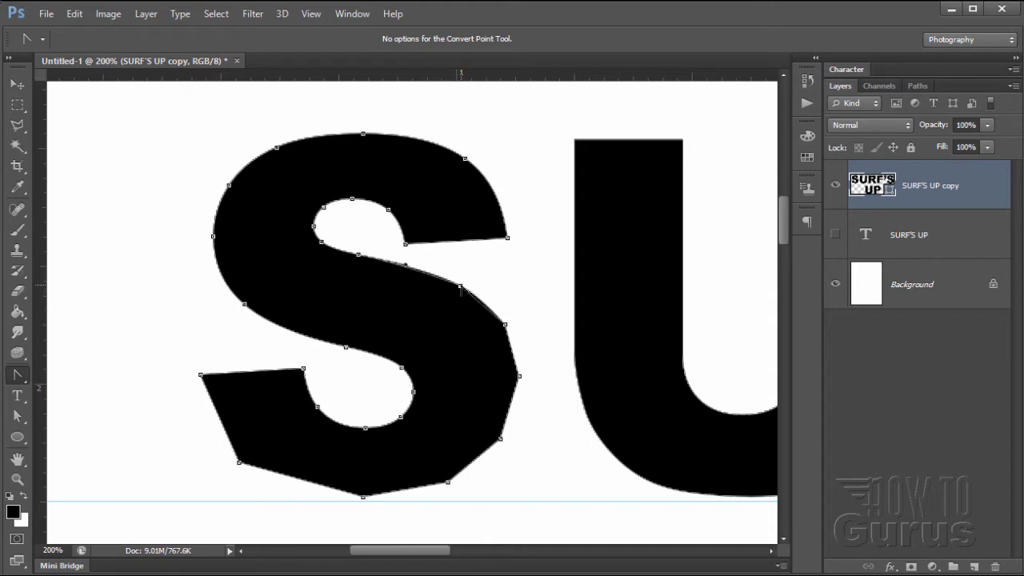
Convert the anchor points around the S's upper inner opening to corner points, from the middle stroke to the upper arm's inner corner.
{"action": "left_click", "coordinate": [357, 254]}
{"action": "left_click", "coordinate": [320, 242]}
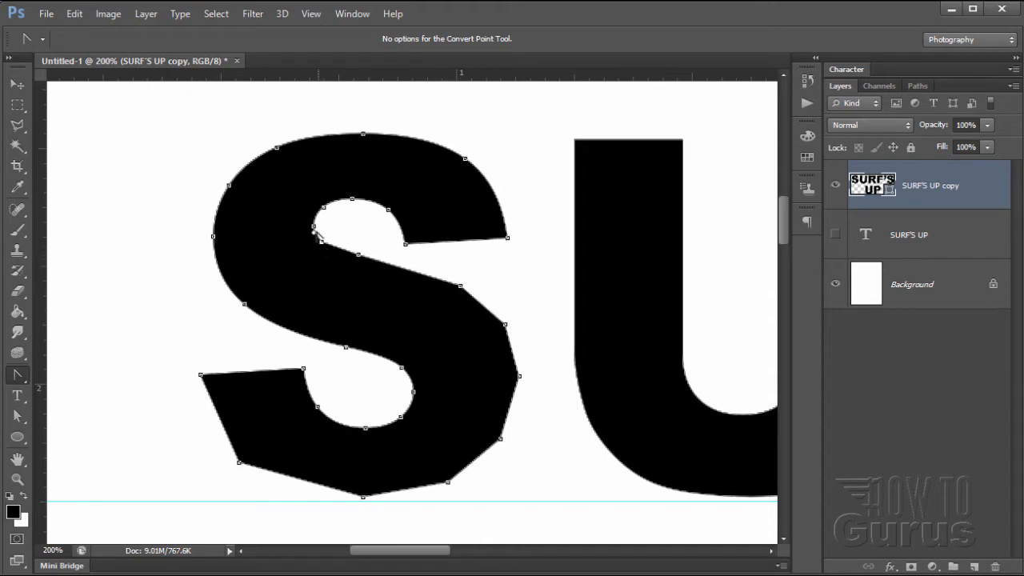
{"action": "left_click", "coordinate": [313, 227]}
{"action": "left_click", "coordinate": [323, 208]}
{"action": "left_click", "coordinate": [352, 198]}
{"action": "left_click", "coordinate": [387, 211]}
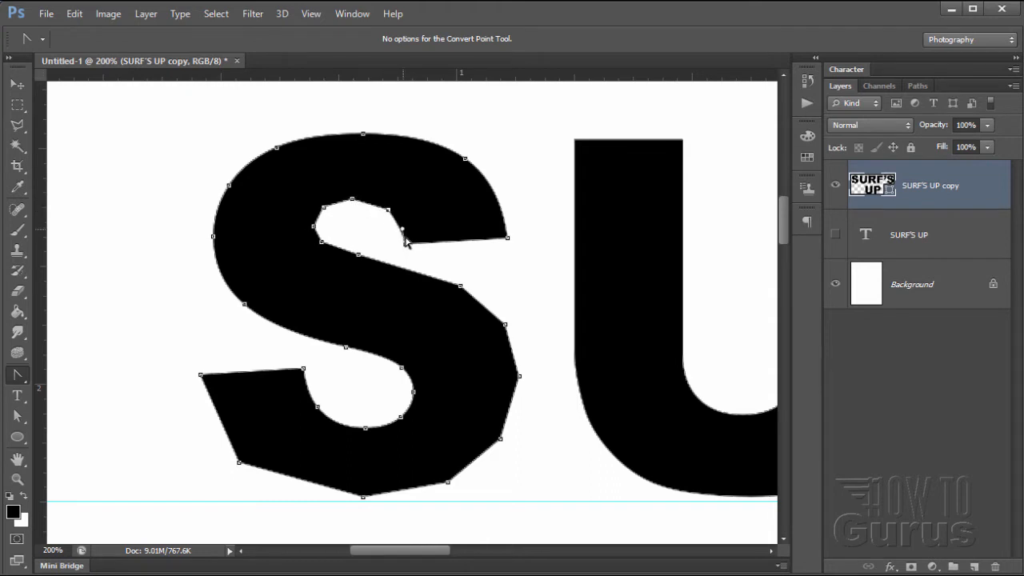
{"action": "left_click", "coordinate": [406, 244]}
Convert the anchor points along the S's upper outer curve to corner points, from the upper arm's tip around to the middle stroke's left end.
{"action": "left_click", "coordinate": [508, 238]}
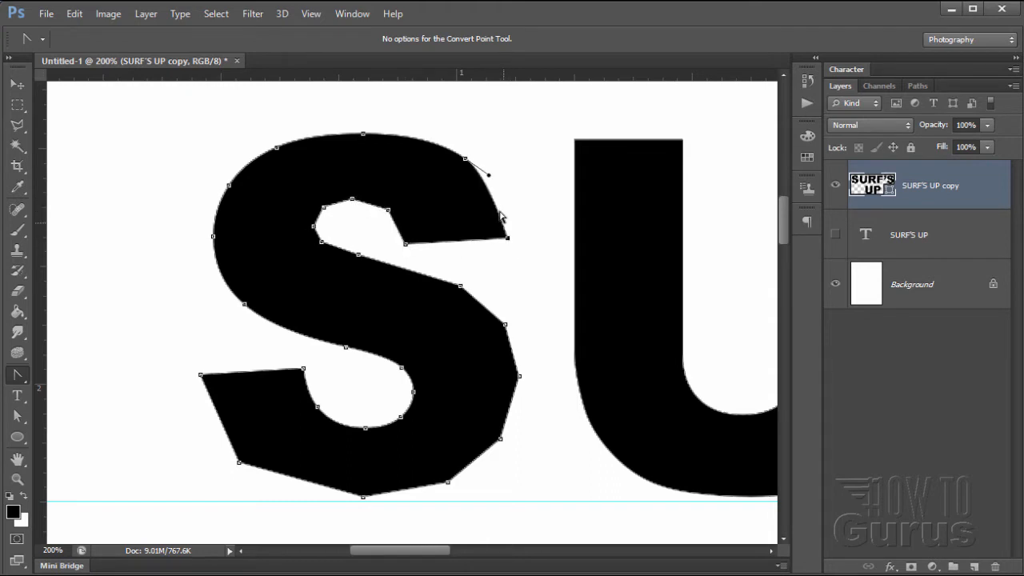
{"action": "left_click", "coordinate": [466, 159]}
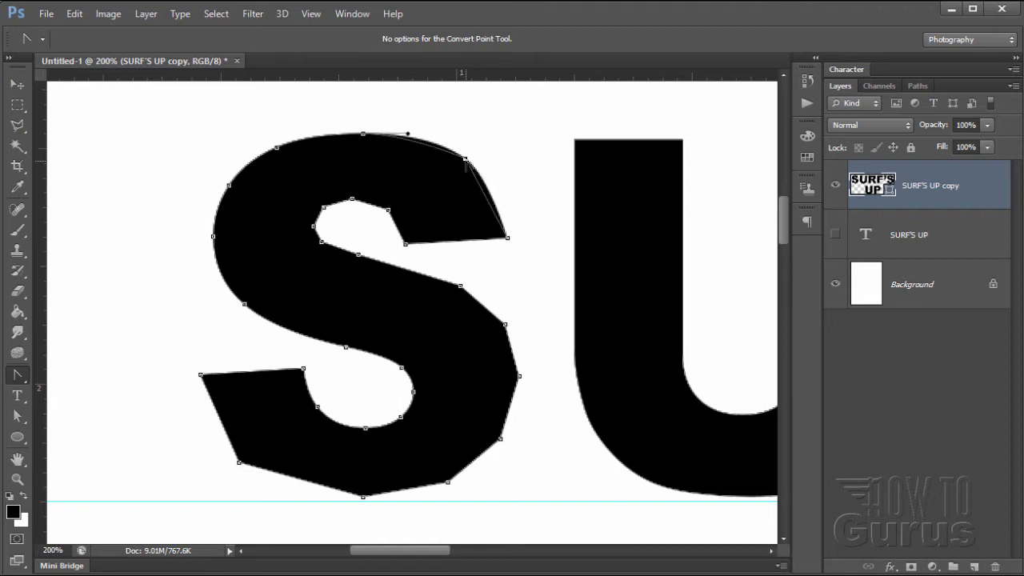
{"action": "left_click", "coordinate": [364, 135]}
{"action": "left_click", "coordinate": [277, 148]}
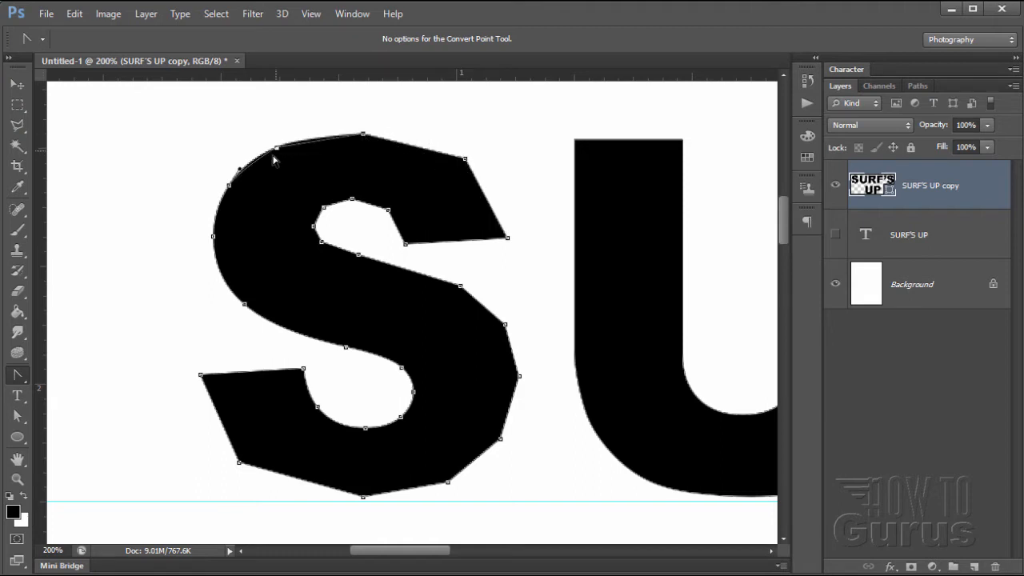
{"action": "left_click", "coordinate": [229, 186]}
{"action": "left_click", "coordinate": [212, 237]}
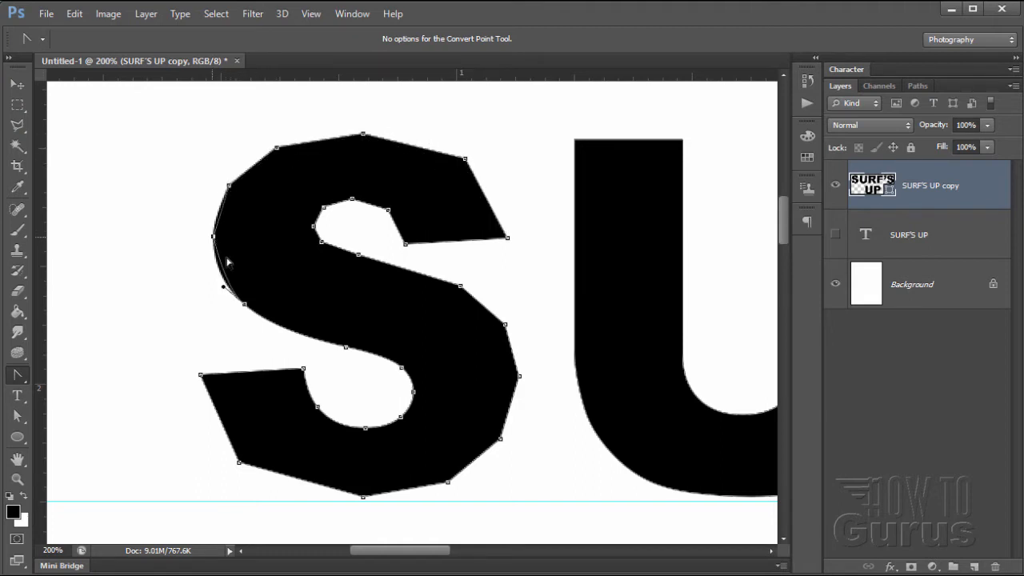
{"action": "left_click", "coordinate": [244, 305]}
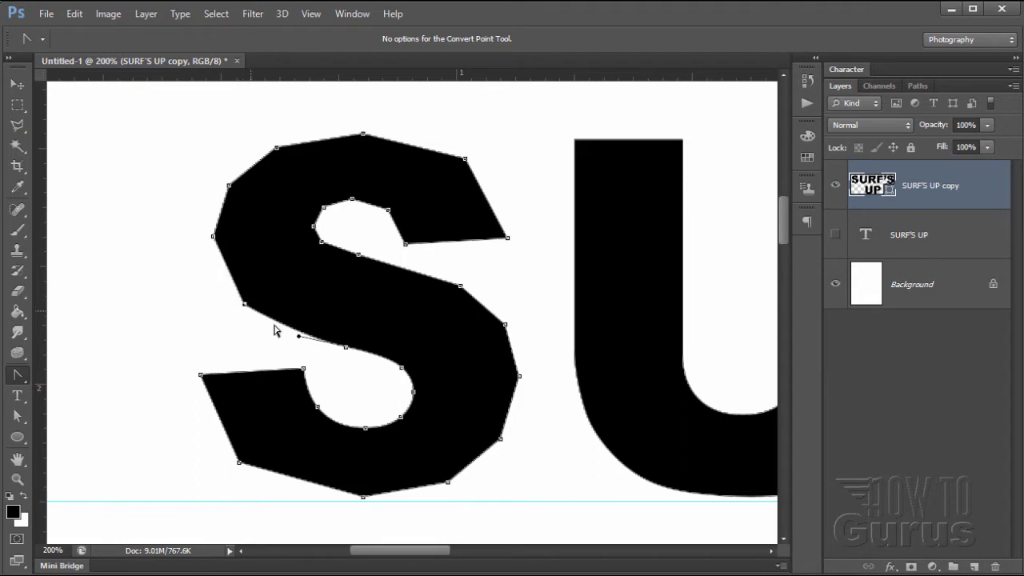
Convert the anchor points around the S's lower inner opening to corner points, from the middle stroke's underside to the lower arm's inner corner.
{"action": "left_click", "coordinate": [346, 347]}
{"action": "left_click", "coordinate": [401, 368]}
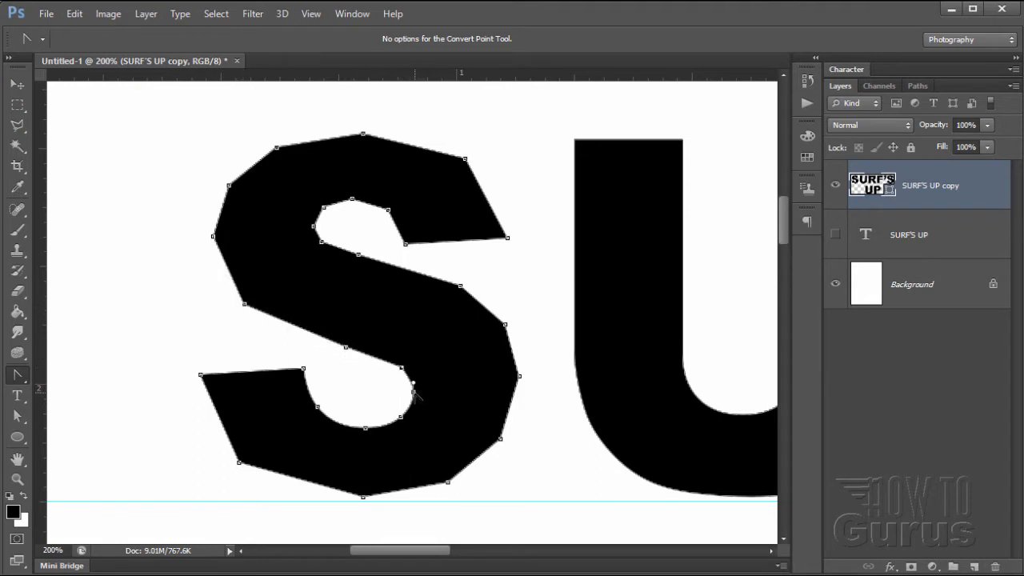
{"action": "left_click", "coordinate": [413, 392]}
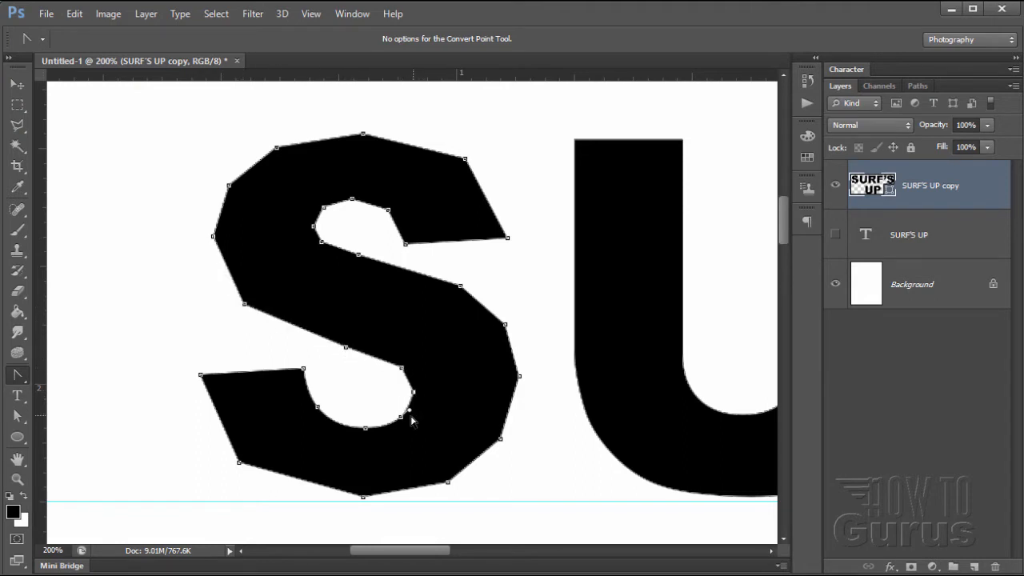
{"action": "left_click", "coordinate": [365, 429]}
{"action": "left_click", "coordinate": [317, 407]}
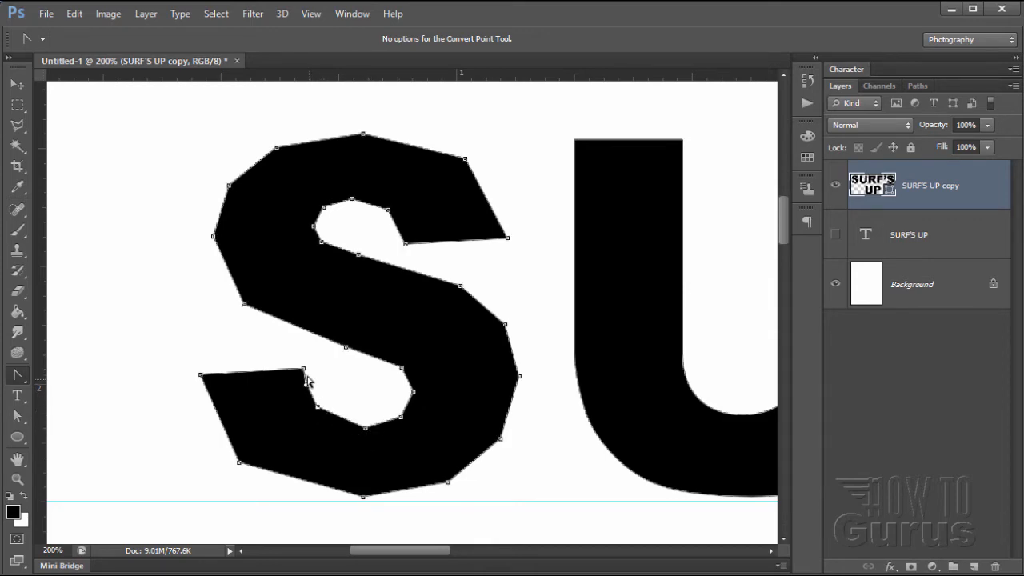
{"action": "left_click", "coordinate": [304, 370]}
Delete the S's anchor points at the bottom outer edge's centre, the lower opening's lowest point and the middle of the diagonal stroke's underside.
{"action": "right_click", "coordinate": [16, 376]}
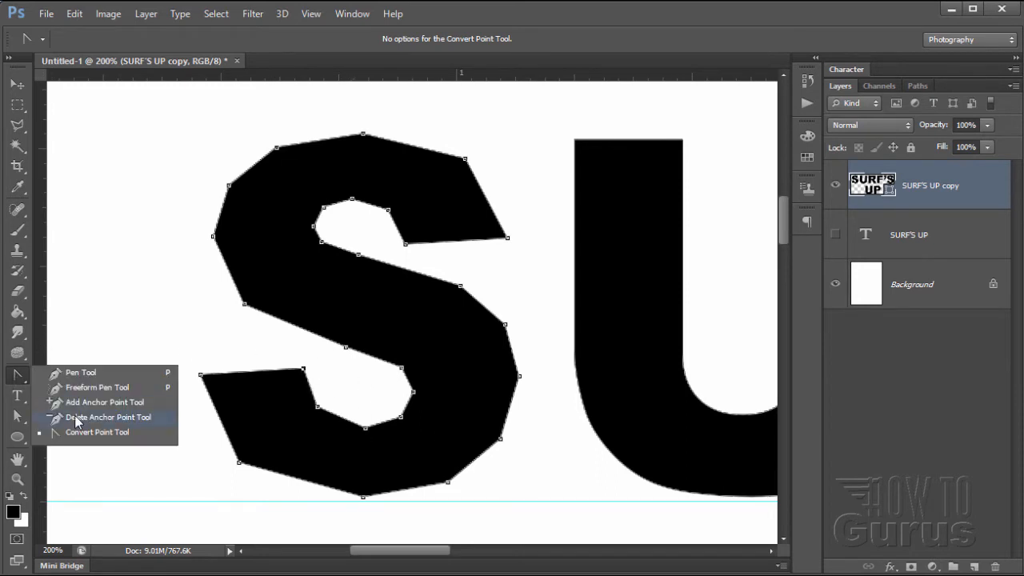
{"action": "left_click", "coordinate": [105, 418]}
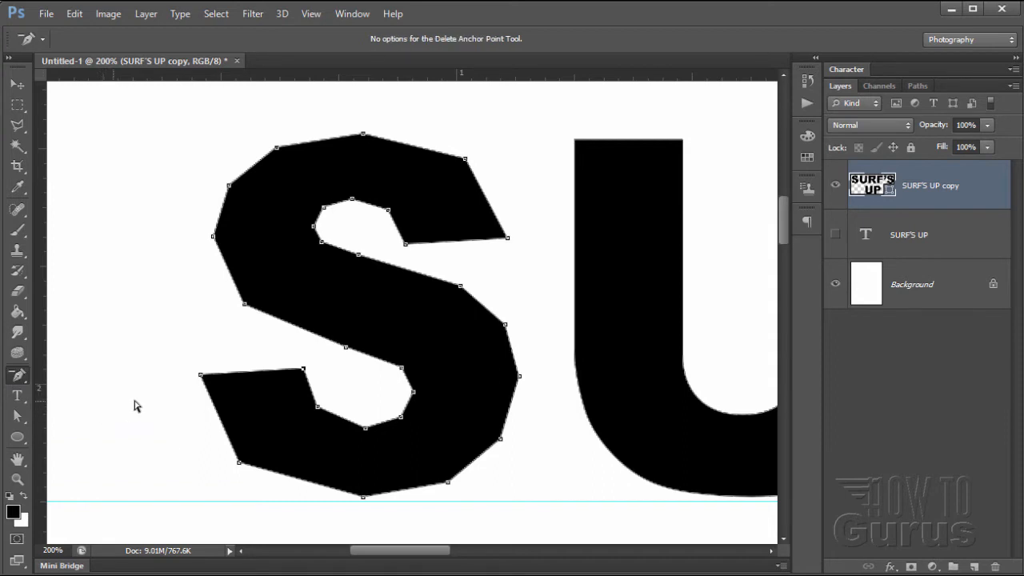
{"action": "left_click", "coordinate": [363, 496]}
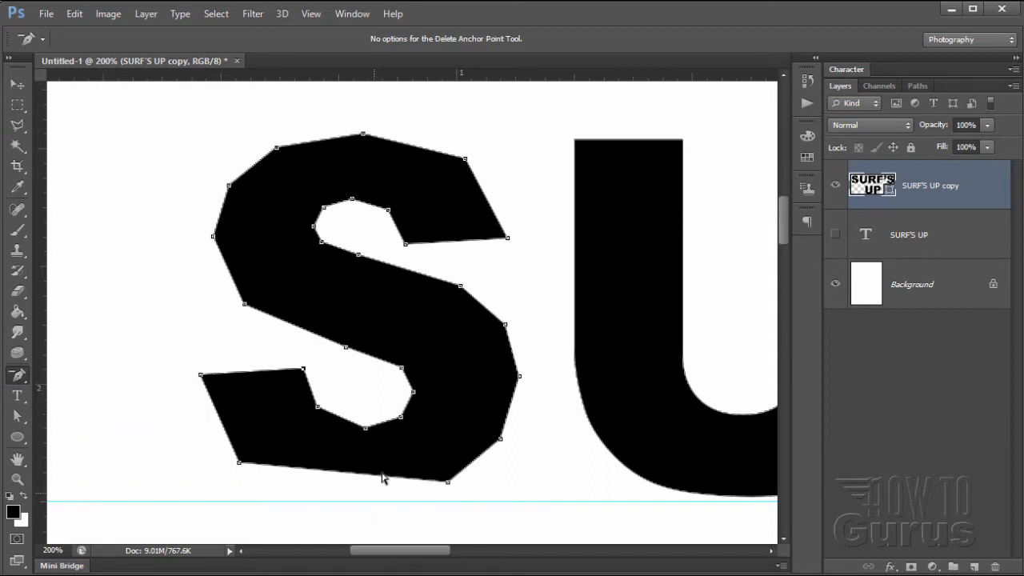
{"action": "left_click", "coordinate": [365, 428]}
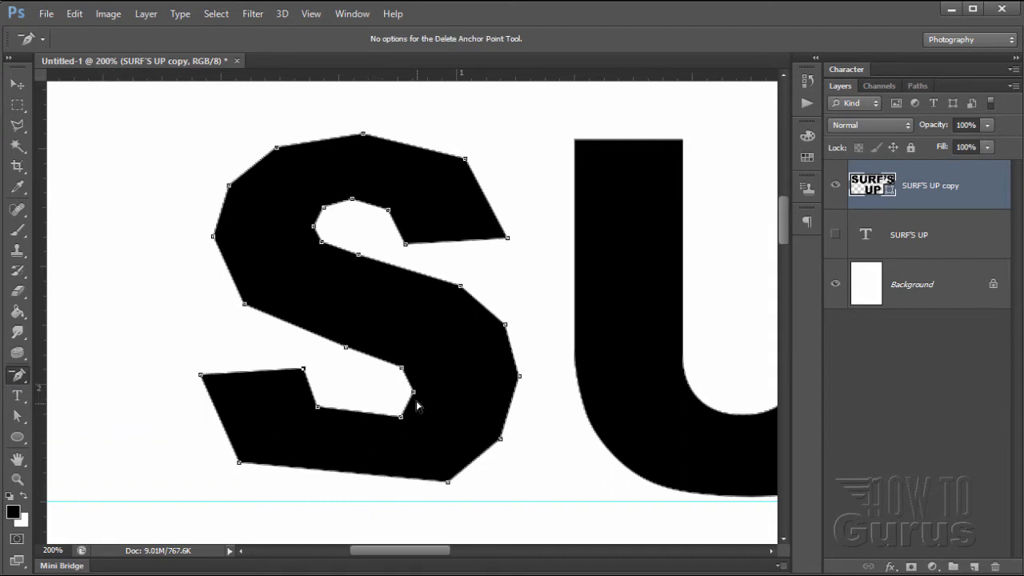
{"action": "left_click", "coordinate": [347, 348]}
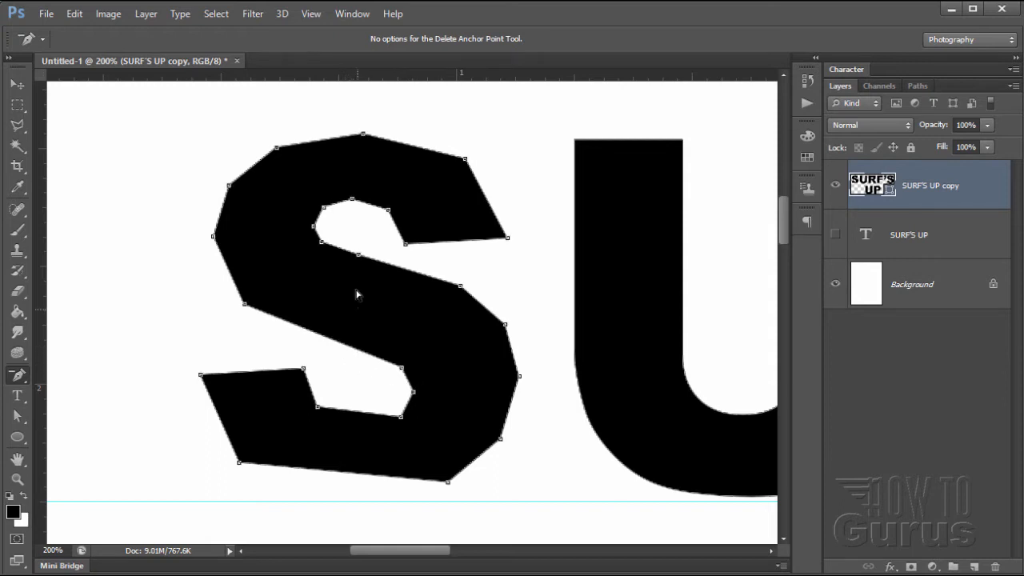
Delete the S's anchor points at the upper opening's lower-left corner and top centre, the upper-left outer curve and the lower bowl's rightmost bulge.
{"action": "left_click", "coordinate": [321, 241]}
{"action": "left_click", "coordinate": [352, 199]}
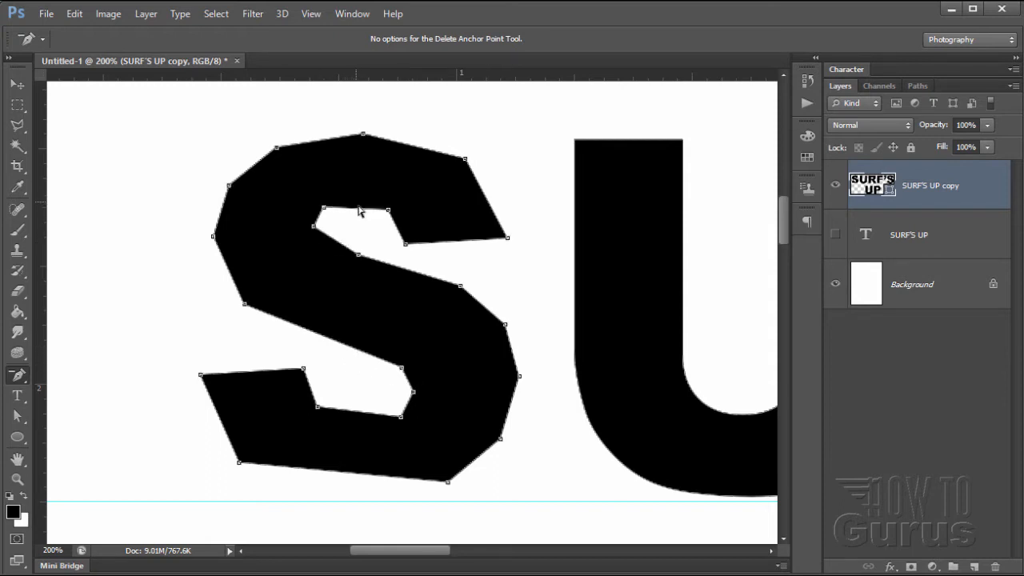
{"action": "left_click", "coordinate": [230, 188]}
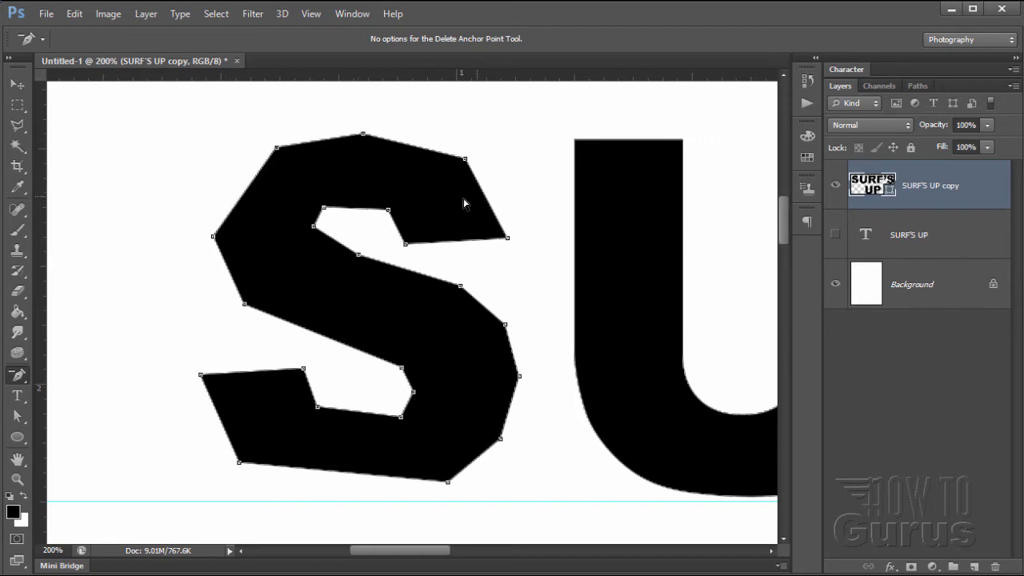
{"action": "left_click", "coordinate": [519, 376]}
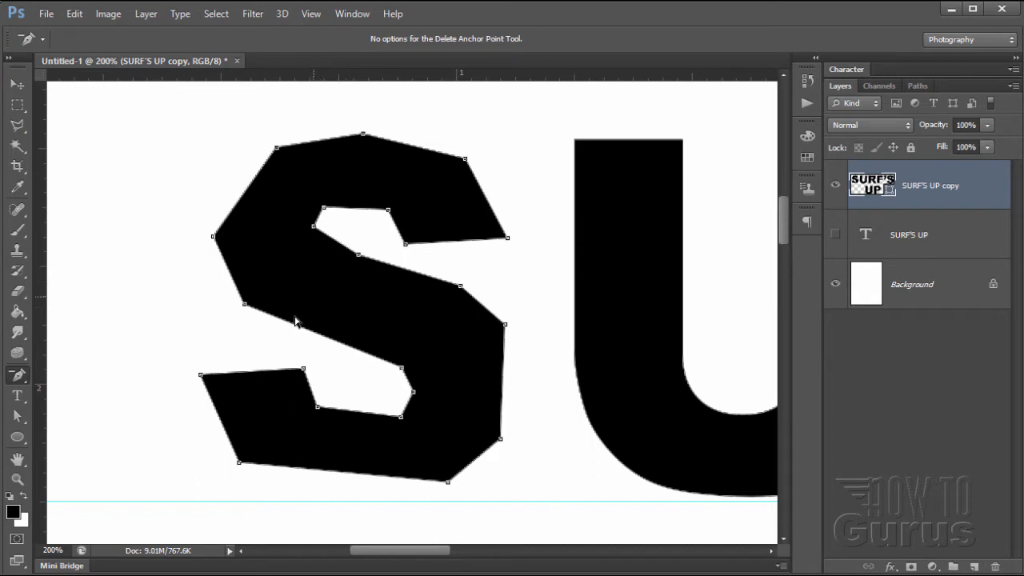
Show the anchor points of the U in SURF'S with the path selection tool.
{"action": "left_click", "coordinate": [17, 415]}
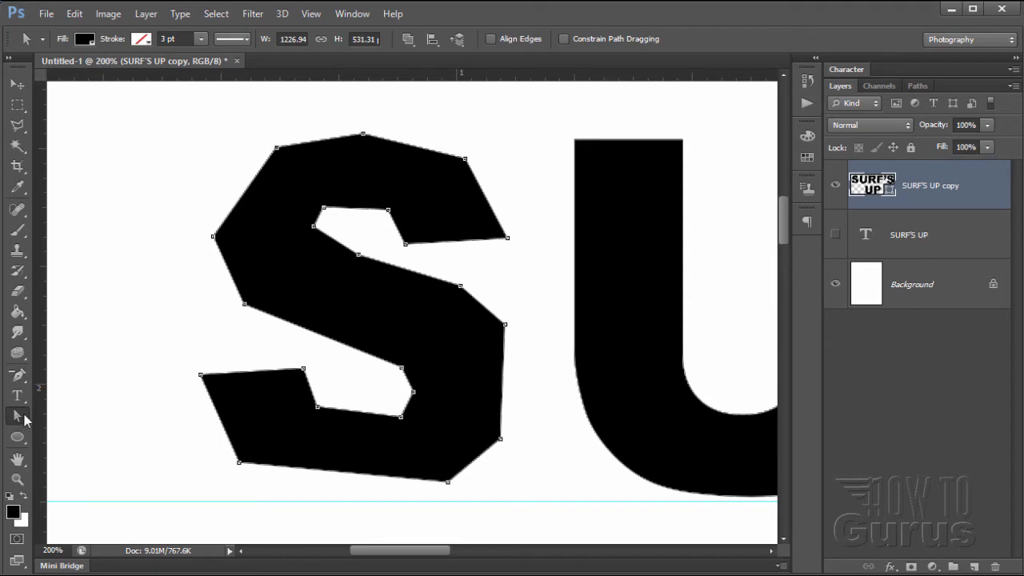
{"action": "left_click_drag", "start_coordinate": [404, 555], "coordinate": [457, 551]}
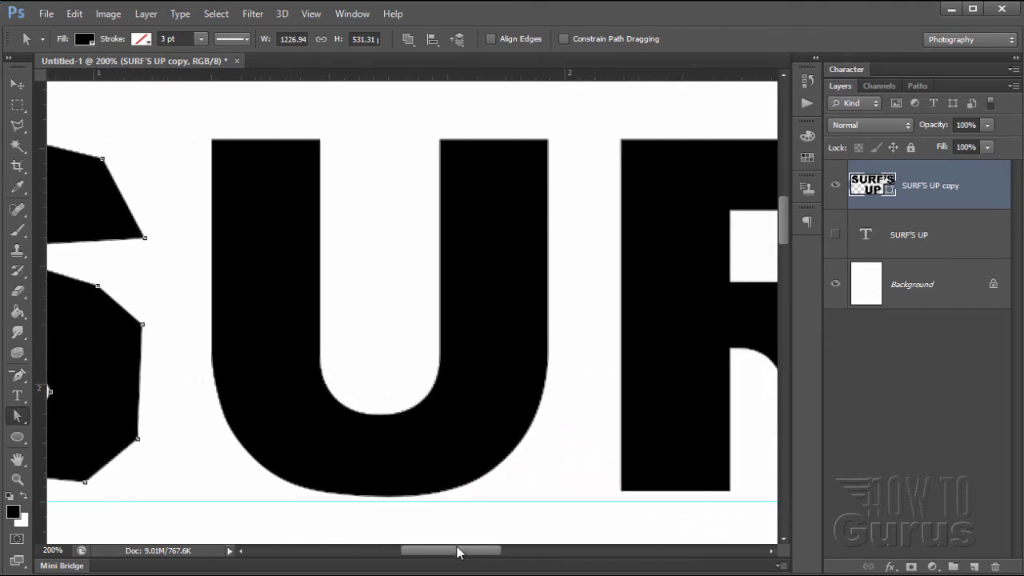
{"action": "left_click", "coordinate": [235, 437]}
Convert the anchor points along the U's outer curve to corner points, from the left stem's lower end around to the right stem.
{"action": "left_click", "coordinate": [18, 375]}
{"action": "left_click", "coordinate": [109, 432]}
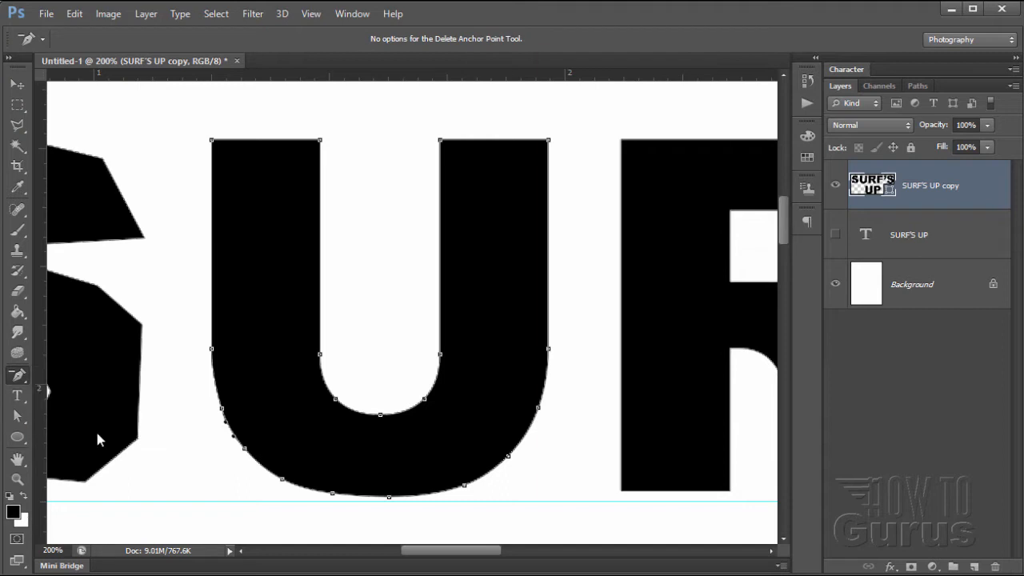
{"action": "left_click", "coordinate": [213, 349]}
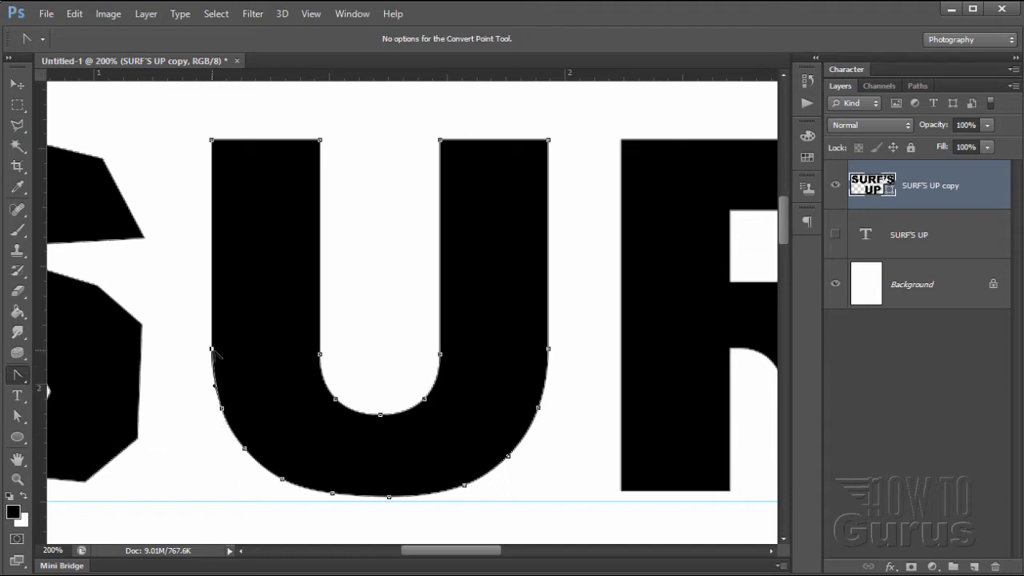
{"action": "left_click", "coordinate": [221, 409]}
{"action": "left_click", "coordinate": [244, 449]}
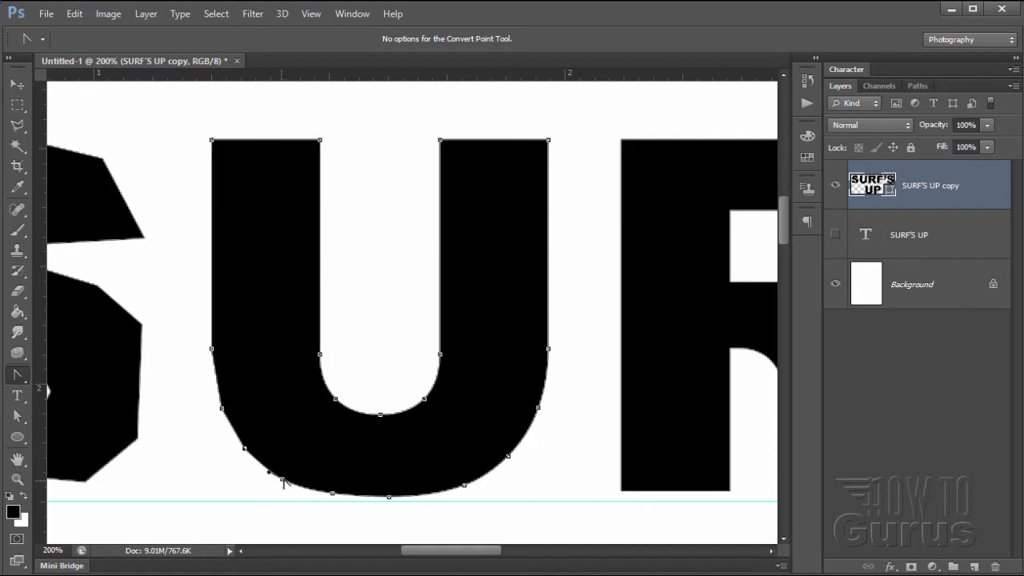
{"action": "left_click", "coordinate": [281, 480]}
{"action": "left_click", "coordinate": [333, 494]}
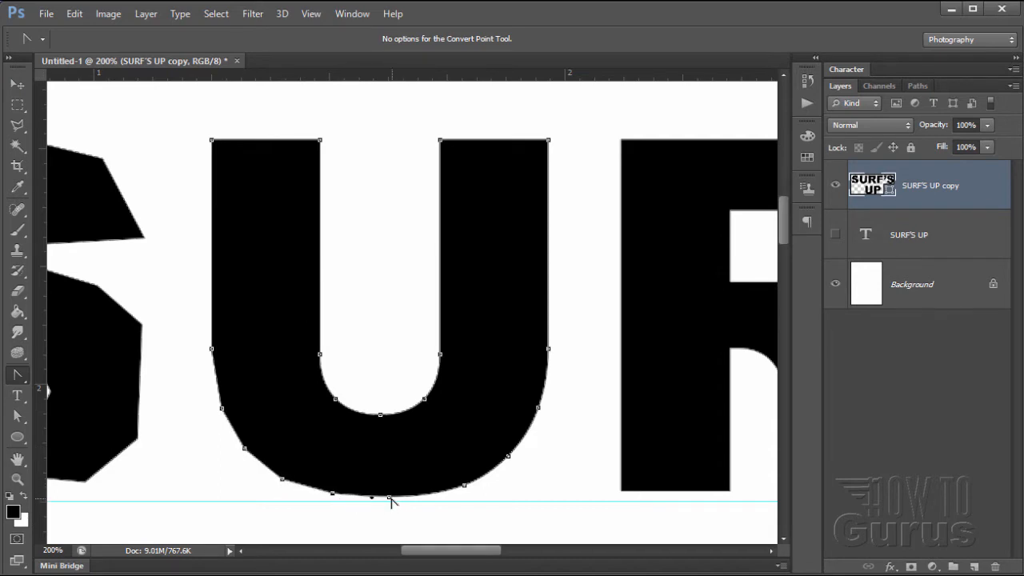
{"action": "left_click", "coordinate": [389, 498]}
{"action": "left_click", "coordinate": [464, 486]}
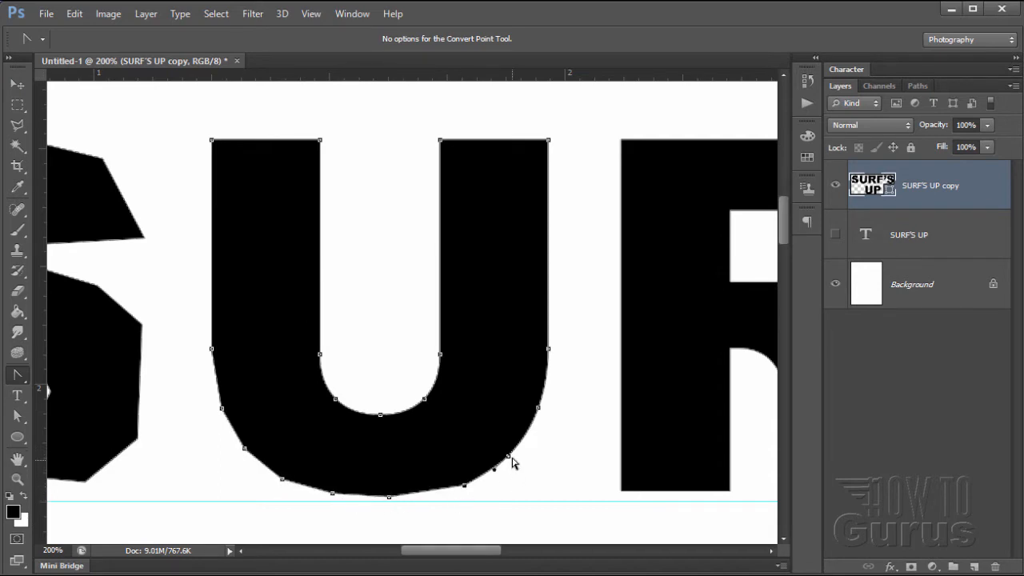
{"action": "left_click", "coordinate": [508, 456]}
{"action": "left_click", "coordinate": [537, 409]}
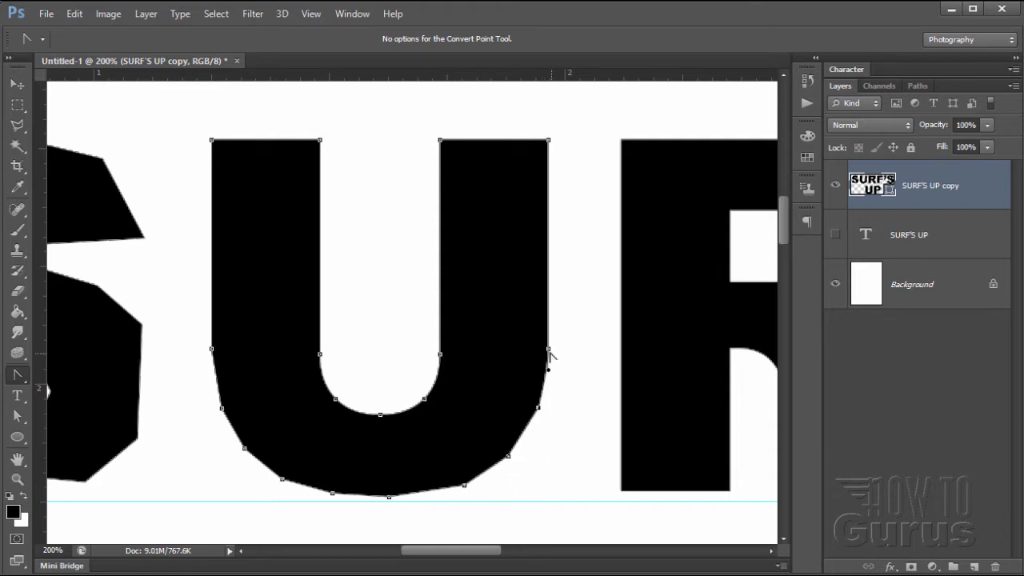
Convert the anchor points along the U's inner curve to corner points, from the right stem across to the left stem.
{"action": "left_click", "coordinate": [440, 355]}
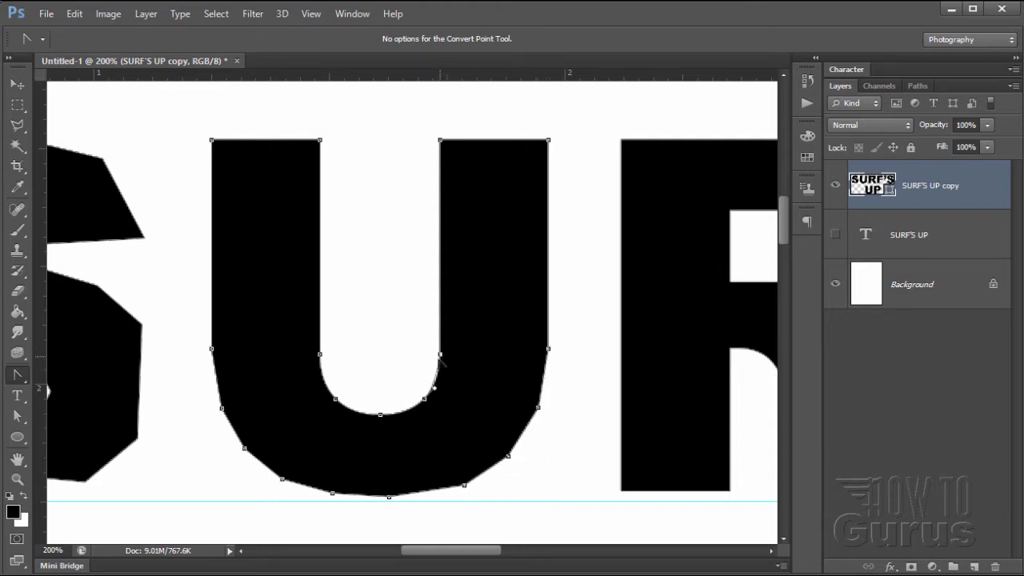
{"action": "left_click", "coordinate": [425, 399]}
{"action": "left_click", "coordinate": [381, 415]}
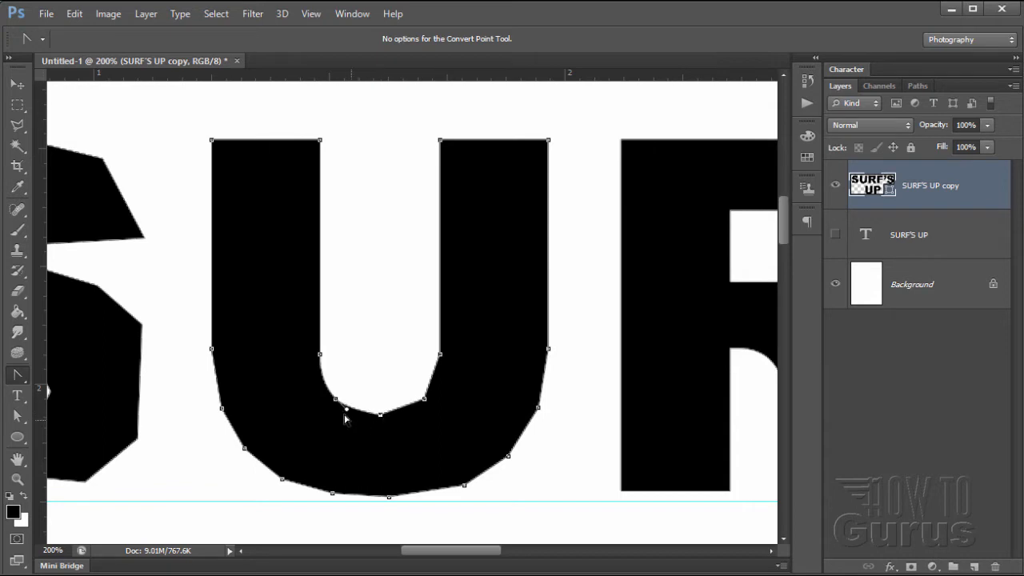
{"action": "left_click", "coordinate": [336, 398]}
Delete the U's anchor points at the left, lower-left, bottom-centre and lower-right of the outer curve and at the inner curve's lower left.
{"action": "right_click", "coordinate": [19, 376]}
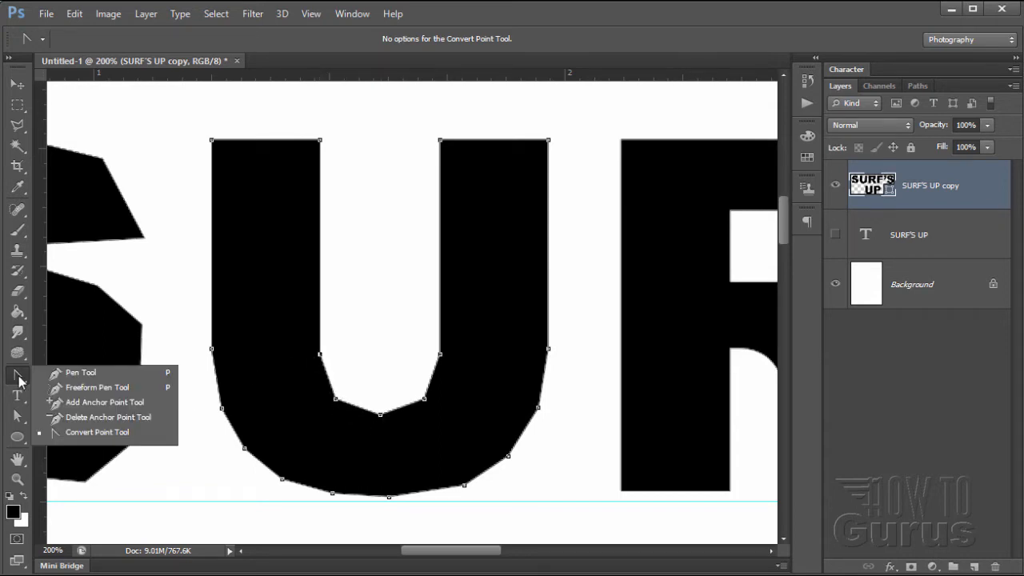
{"action": "left_click", "coordinate": [99, 417]}
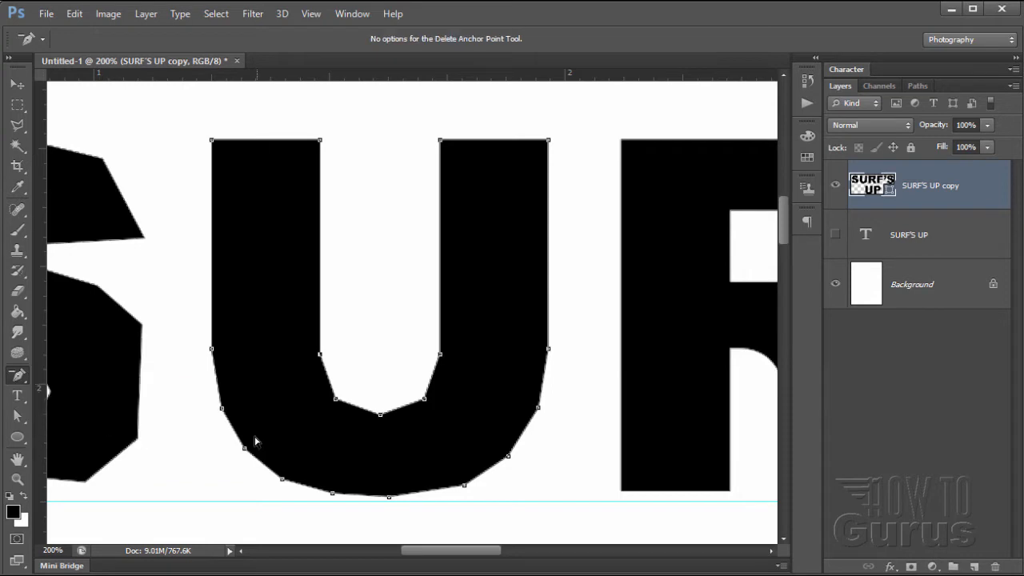
{"action": "left_click", "coordinate": [222, 409]}
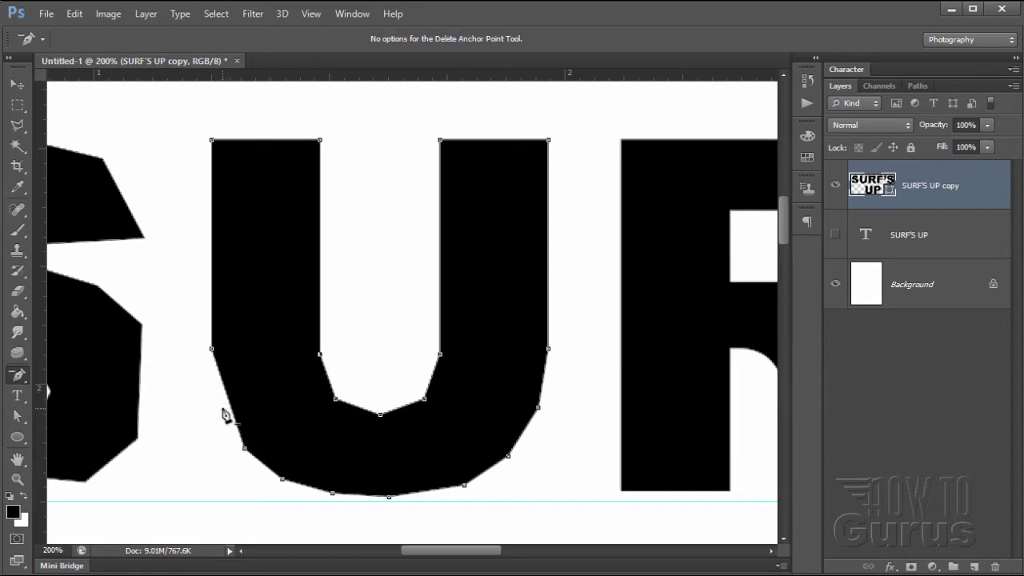
{"action": "left_click", "coordinate": [283, 479]}
{"action": "left_click", "coordinate": [390, 497]}
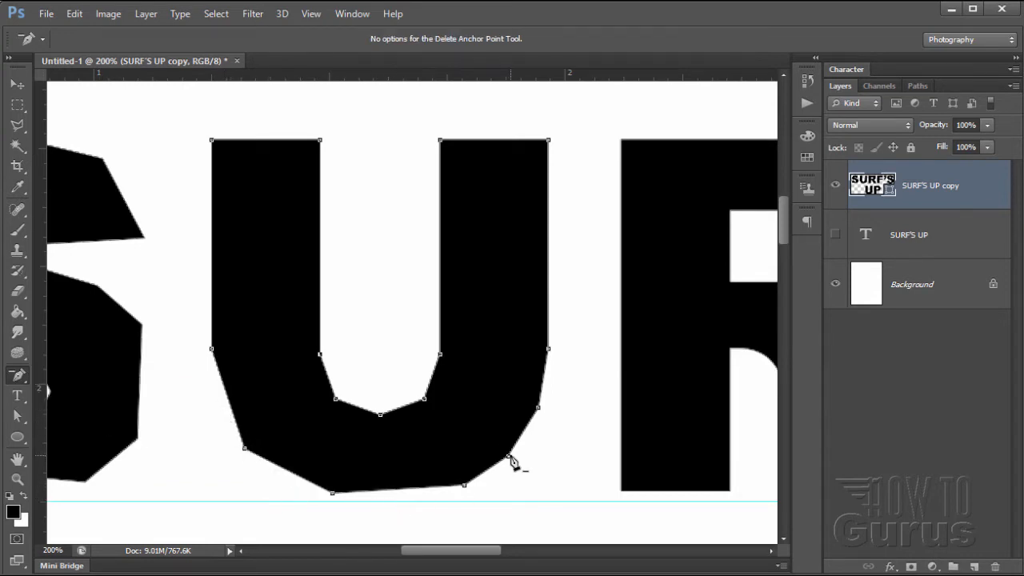
{"action": "left_click", "coordinate": [509, 456]}
{"action": "left_click", "coordinate": [335, 399]}
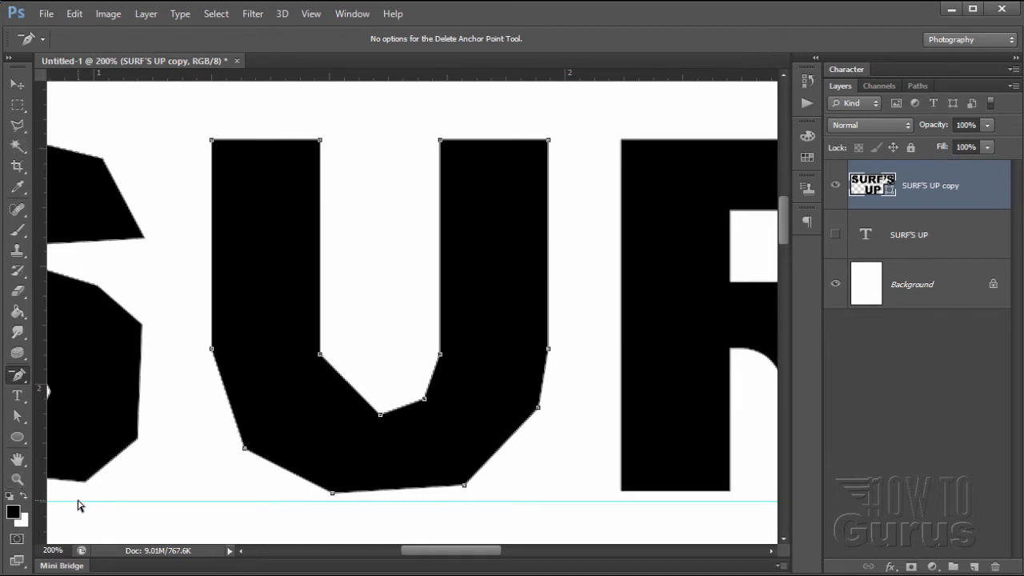
{"action": "left_click", "coordinate": [17, 84]}
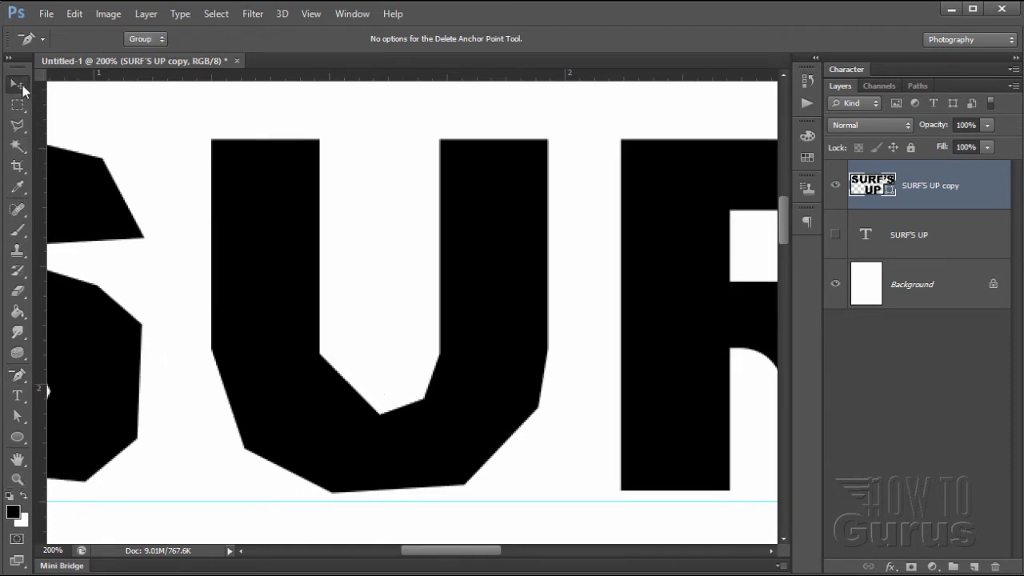
{"action": "left_click_drag", "start_coordinate": [438, 548], "coordinate": [496, 552]}
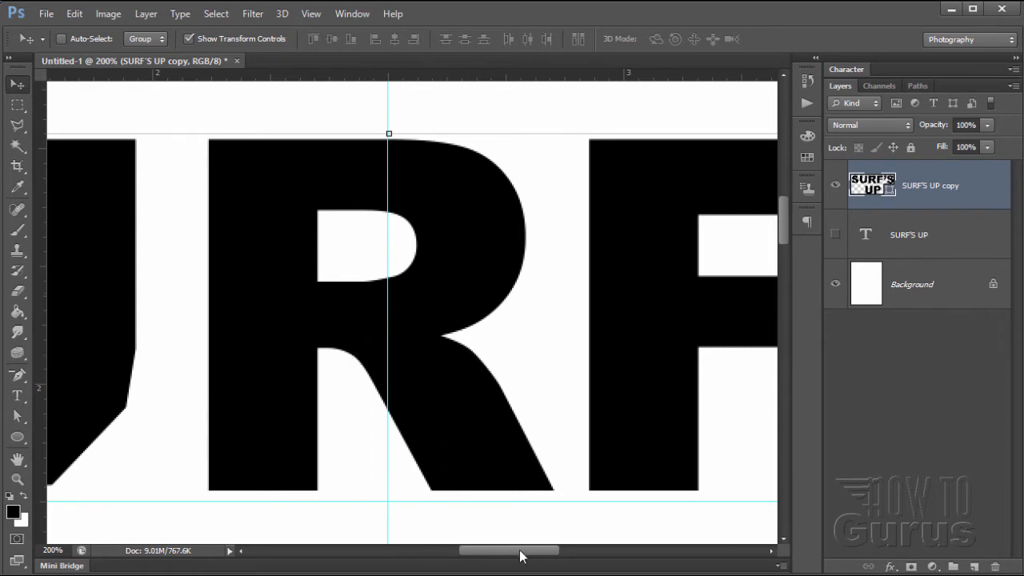
Look over the letters that are still curved: the R and apostrophe in SURF'S and the word UP.
{"action": "left_click_drag", "start_coordinate": [520, 552], "coordinate": [554, 552]}
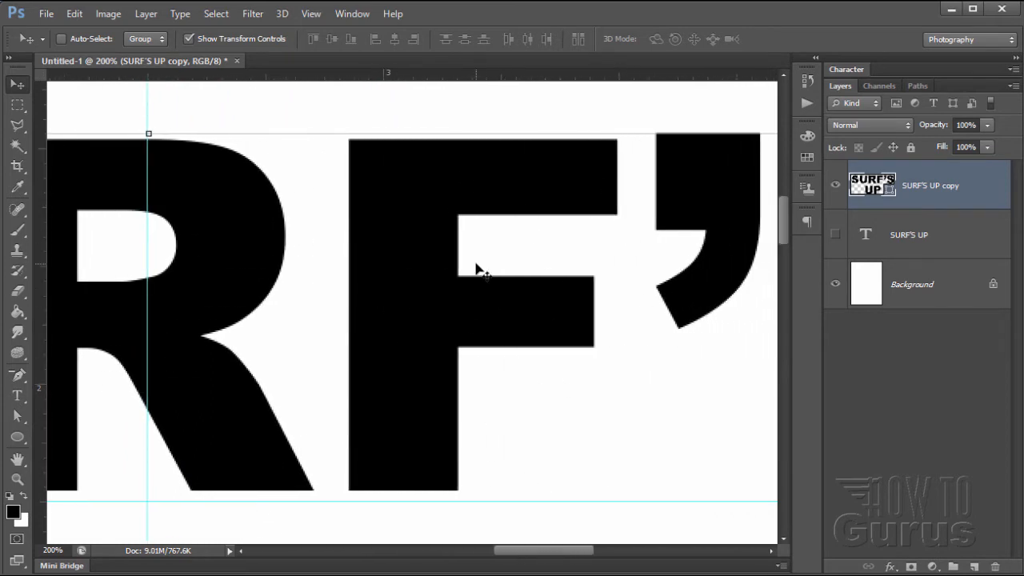
{"action": "mouse_move", "coordinate": [538, 552]}
{"action": "left_mouse_down"}
{"action": "mouse_move", "coordinate": [573, 553]}
{"action": "mouse_move", "coordinate": [521, 552]}
{"action": "left_mouse_up"}
{"action": "scroll", "coordinate": [448, 408], "scroll_direction": "down", "scroll_amount": 8}
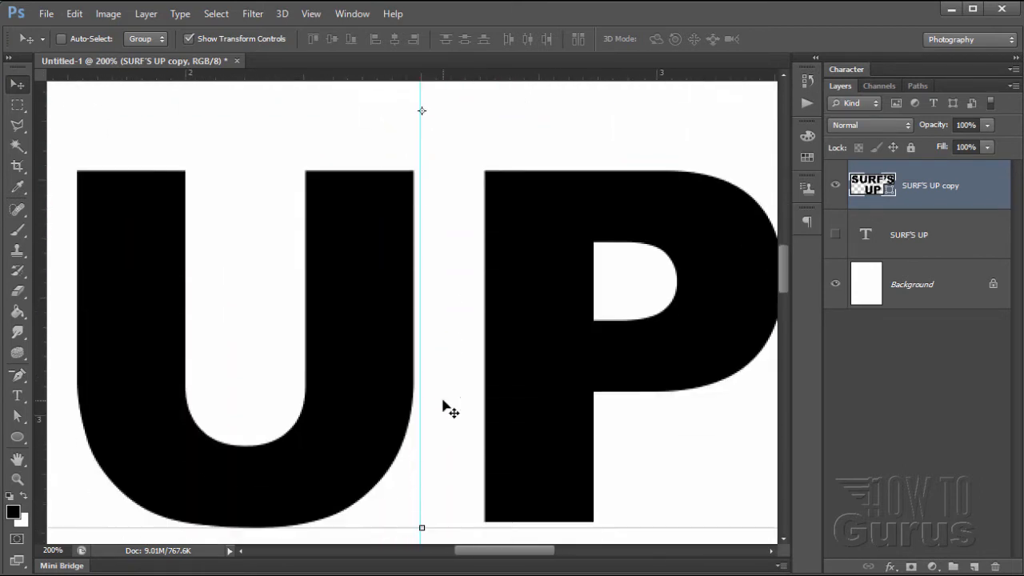
{"action": "scroll", "coordinate": [448, 408], "scroll_direction": "down", "scroll_amount": 2}
{"action": "scroll", "coordinate": [528, 372], "scroll_direction": "up", "scroll_amount": 2}
{"action": "left_click_drag", "start_coordinate": [474, 556], "coordinate": [462, 530]}
{"action": "scroll", "coordinate": [405, 461], "scroll_direction": "up", "scroll_amount": 8}
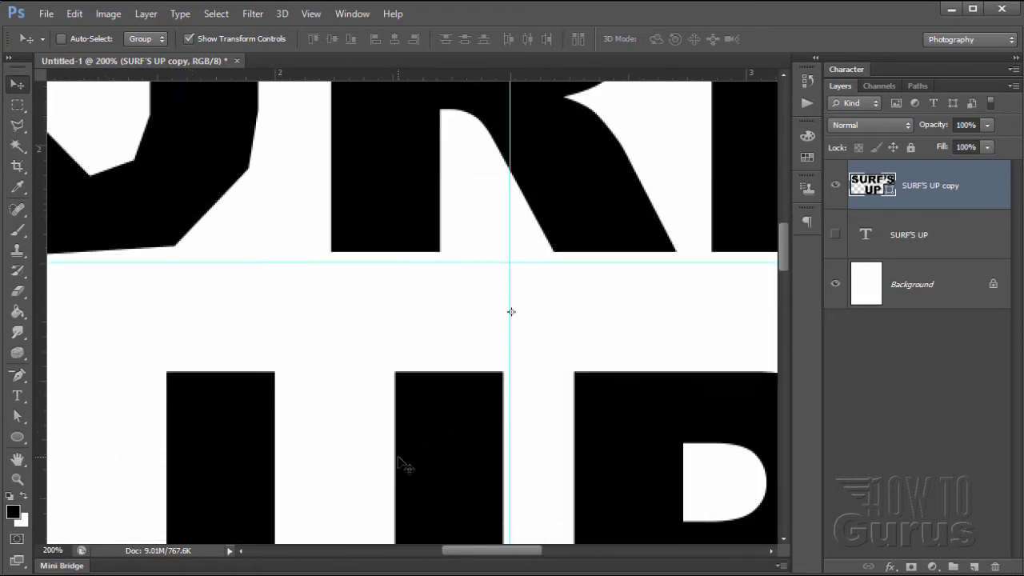
{"action": "scroll", "coordinate": [360, 492], "scroll_direction": "left", "scroll_amount": 10}
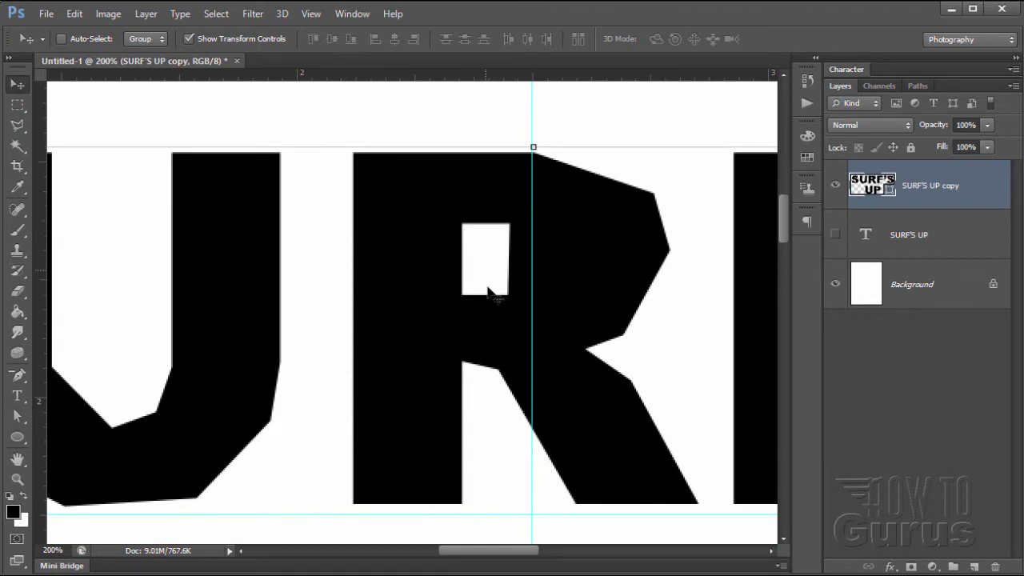
Check the reshaped straight-edged letters one by one, from the apostrophe and last S to the U and P.
{"action": "left_click_drag", "start_coordinate": [491, 551], "coordinate": [593, 552]}
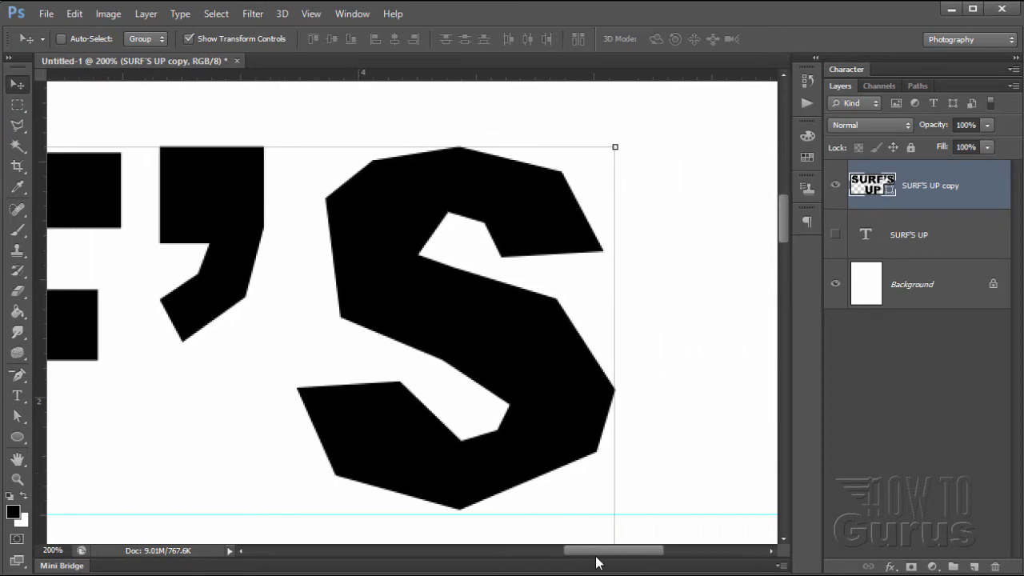
{"action": "left_click_drag", "start_coordinate": [589, 550], "coordinate": [419, 480]}
{"action": "scroll", "coordinate": [400, 472], "scroll_direction": "down", "scroll_amount": 3}
{"action": "scroll", "coordinate": [372, 496], "scroll_direction": "down", "scroll_amount": 10}
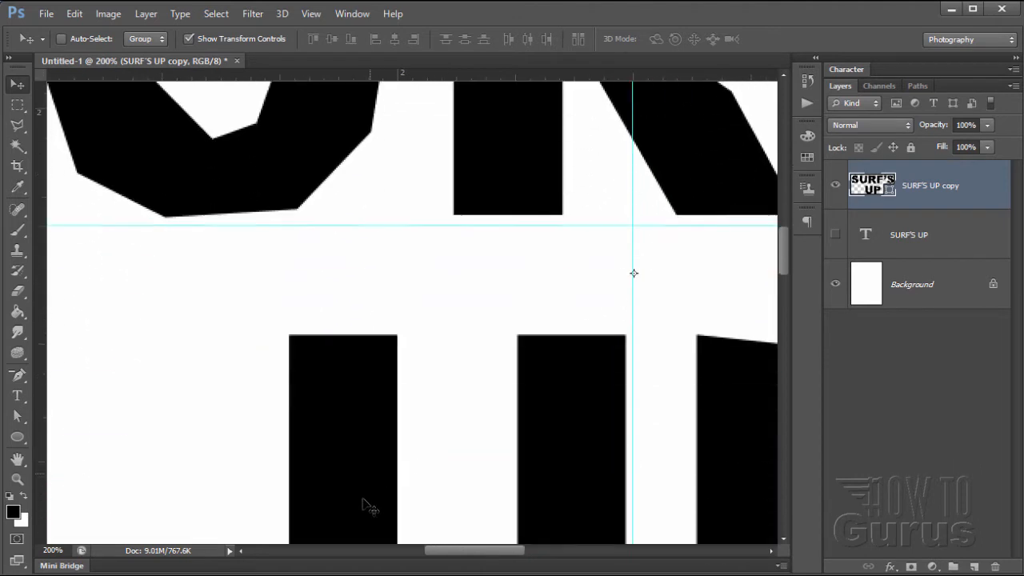
{"action": "scroll", "coordinate": [493, 524], "scroll_direction": "up", "scroll_amount": 2}
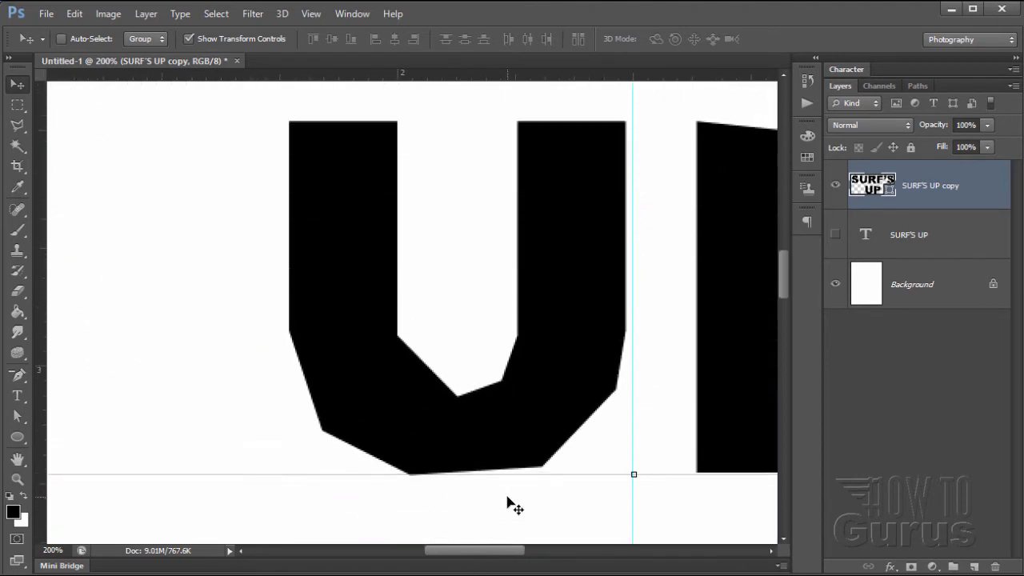
{"action": "left_click_drag", "start_coordinate": [485, 551], "coordinate": [546, 550]}
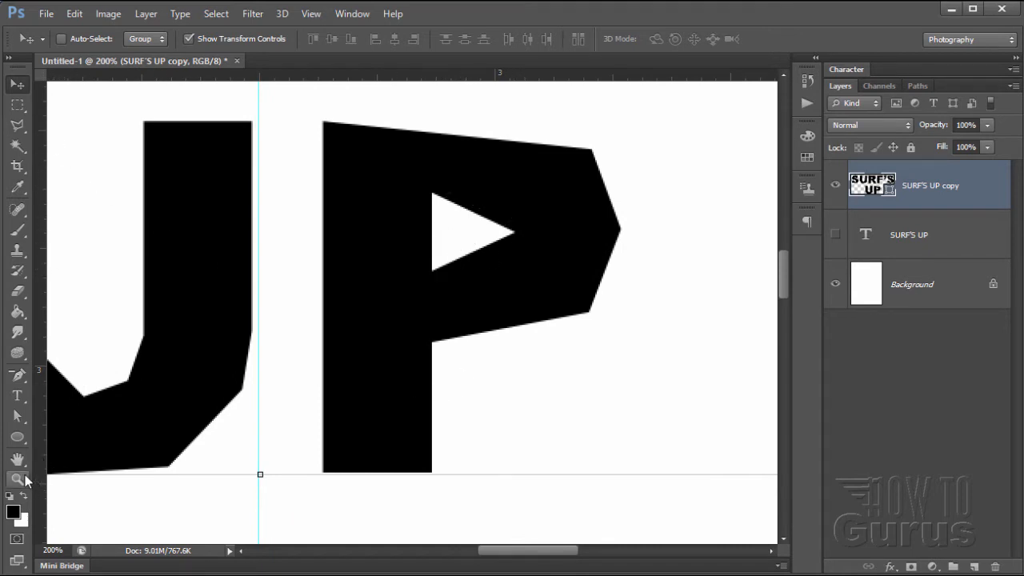
View the whole reshaped SURF'S UP title at 66.67% zoom.
{"action": "key", "text": "z"}
{"action": "left_click", "coordinate": [246, 369], "text": "alt"}
{"action": "left_click", "coordinate": [245, 369], "text": "alt"}
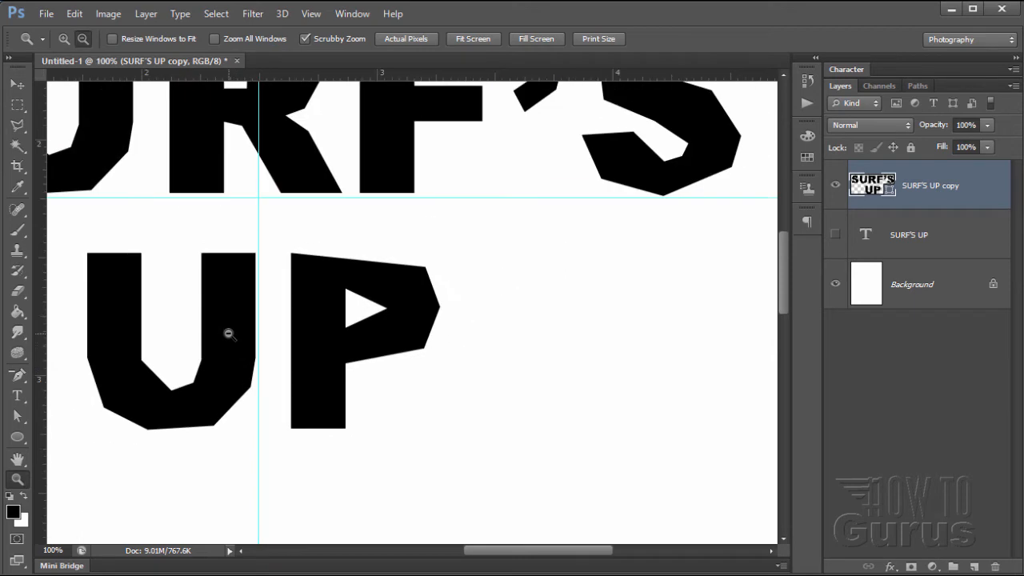
{"action": "left_click", "coordinate": [227, 333], "text": "alt"}
{"action": "left_click_drag", "start_coordinate": [503, 556], "coordinate": [459, 555]}
{"action": "mouse_move", "coordinate": [781, 287]}
{"action": "left_mouse_down"}
{"action": "mouse_move", "coordinate": [780, 265]}
{"action": "mouse_move", "coordinate": [780, 276]}
{"action": "left_mouse_up"}
{"action": "key", "text": "v"}
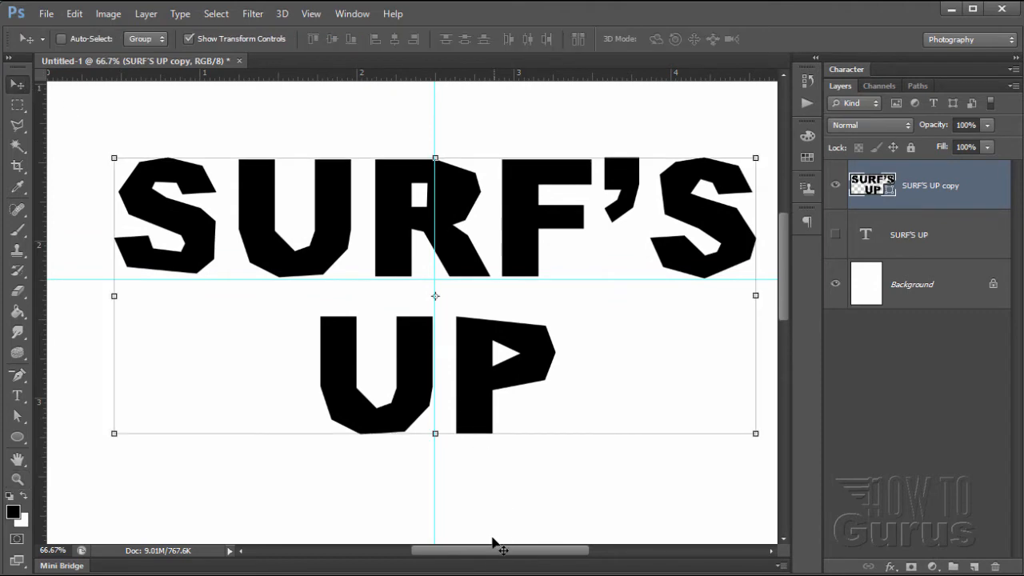
{"action": "left_click_drag", "start_coordinate": [498, 553], "coordinate": [512, 555]}
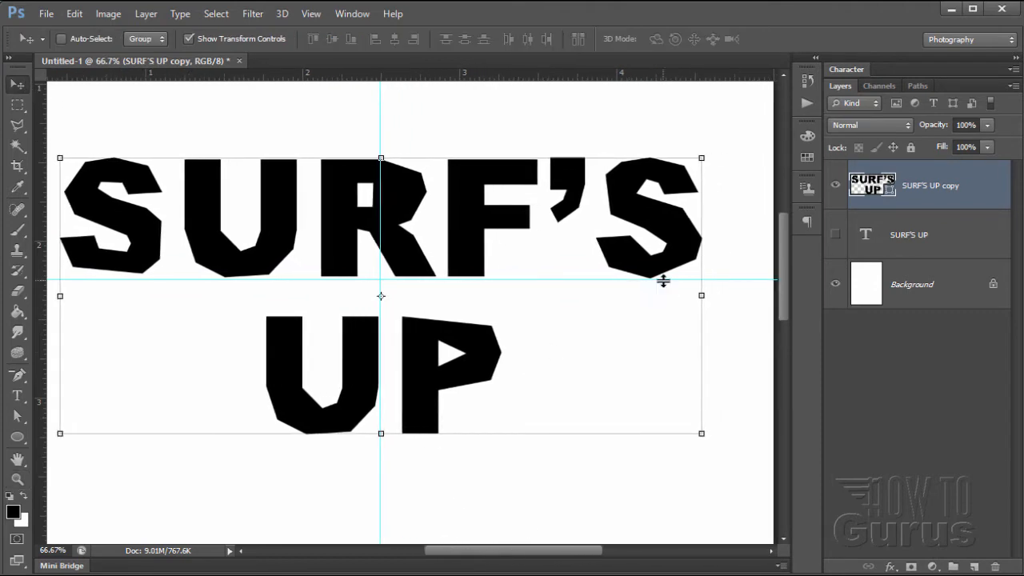
Show the original SURF'S UP text layer and hide the reshaped SURF'S UP copy layer.
{"action": "left_click", "coordinate": [937, 238]}
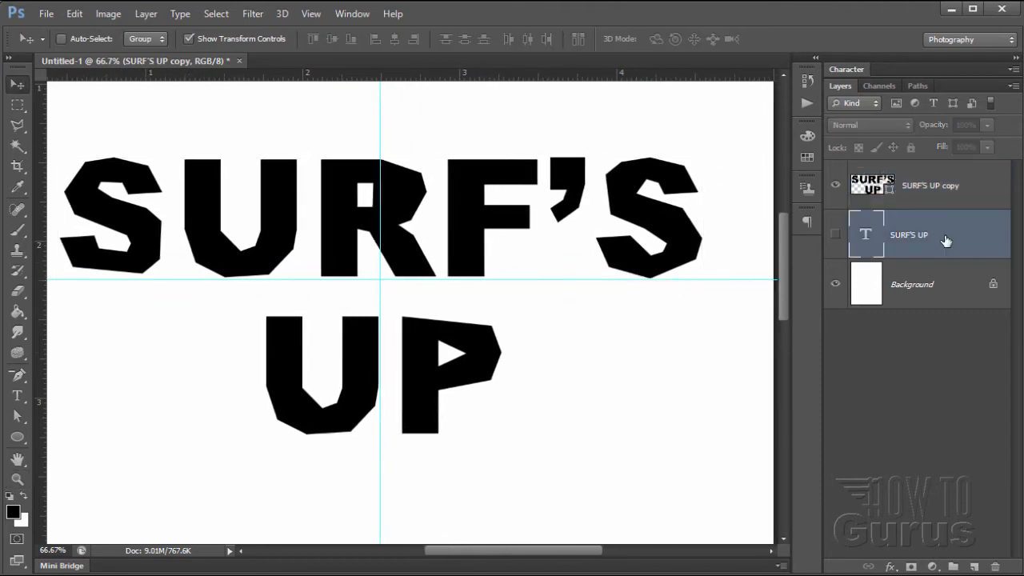
{"action": "left_click", "coordinate": [836, 235]}
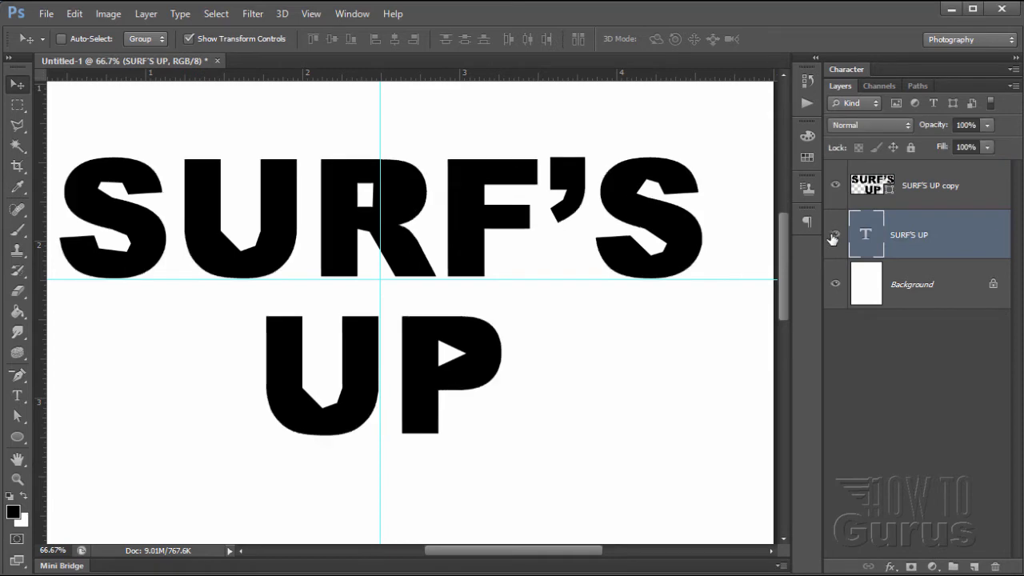
{"action": "left_click", "coordinate": [835, 186]}
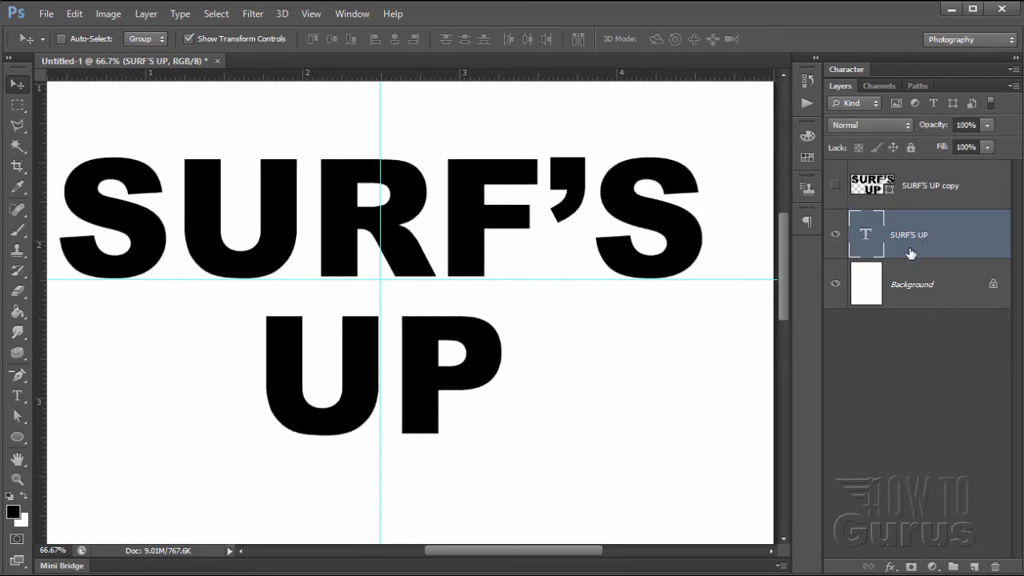
Duplicate the SURF'S UP text layer, place the duplicate above the reshaped layer and hide the original text.
{"action": "left_click_drag", "start_coordinate": [908, 231], "coordinate": [969, 560]}
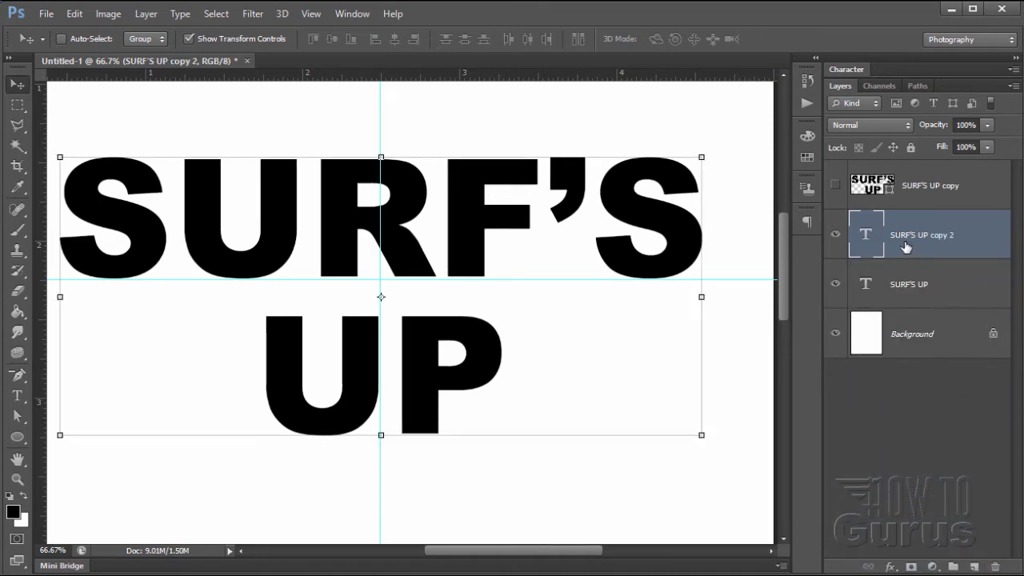
{"action": "left_click_drag", "start_coordinate": [905, 251], "coordinate": [904, 172]}
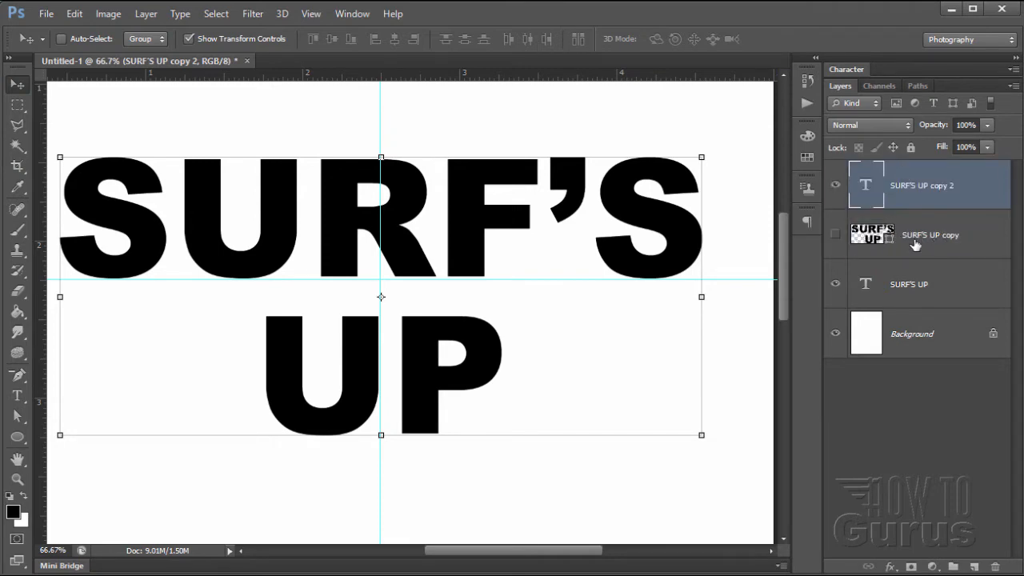
{"action": "left_click", "coordinate": [837, 286]}
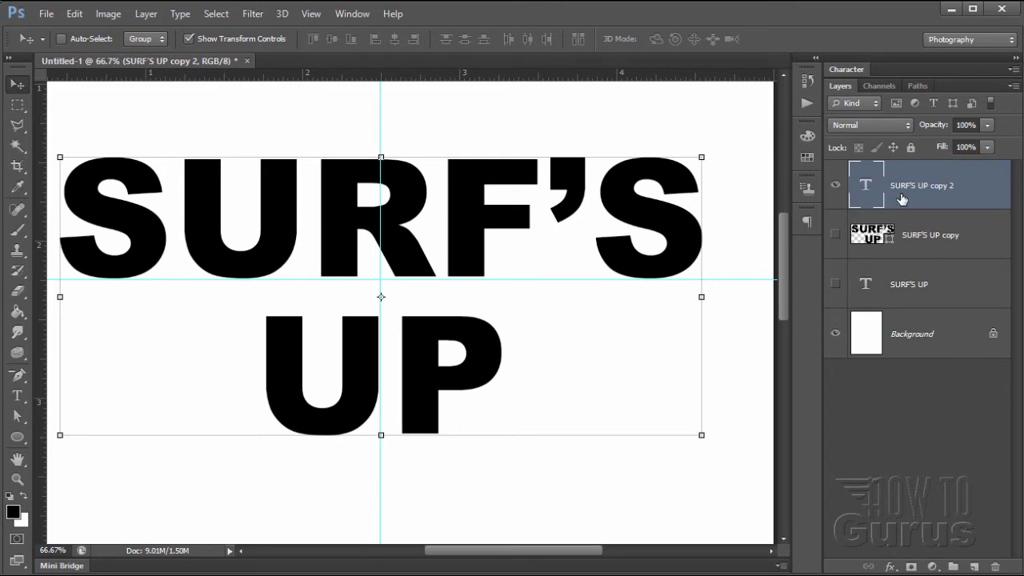
Change the font style of all the text in the top SURF'S UP layer to Regular.
{"action": "left_click_drag", "start_coordinate": [557, 557], "coordinate": [542, 557]}
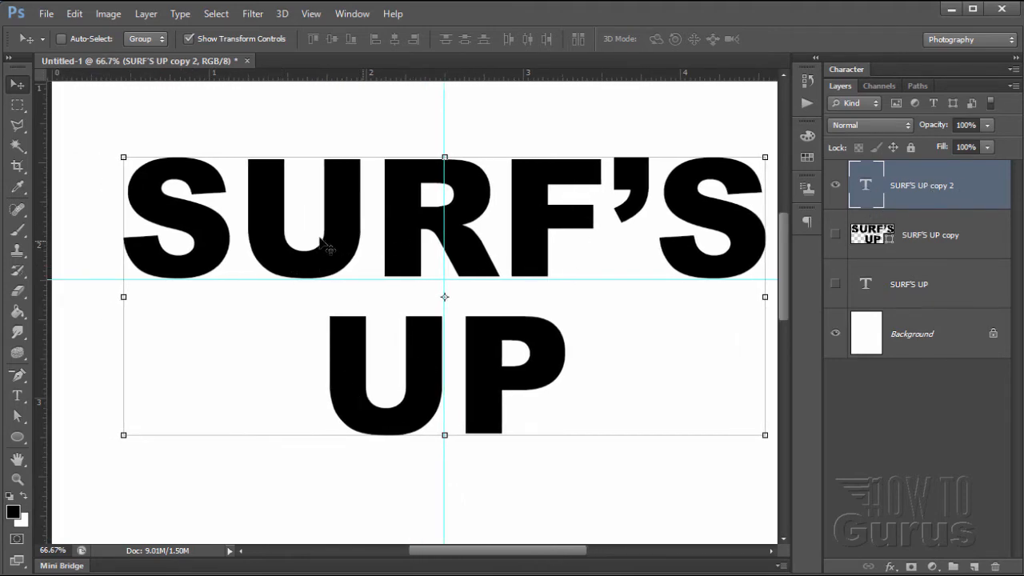
{"action": "left_click", "coordinate": [19, 400]}
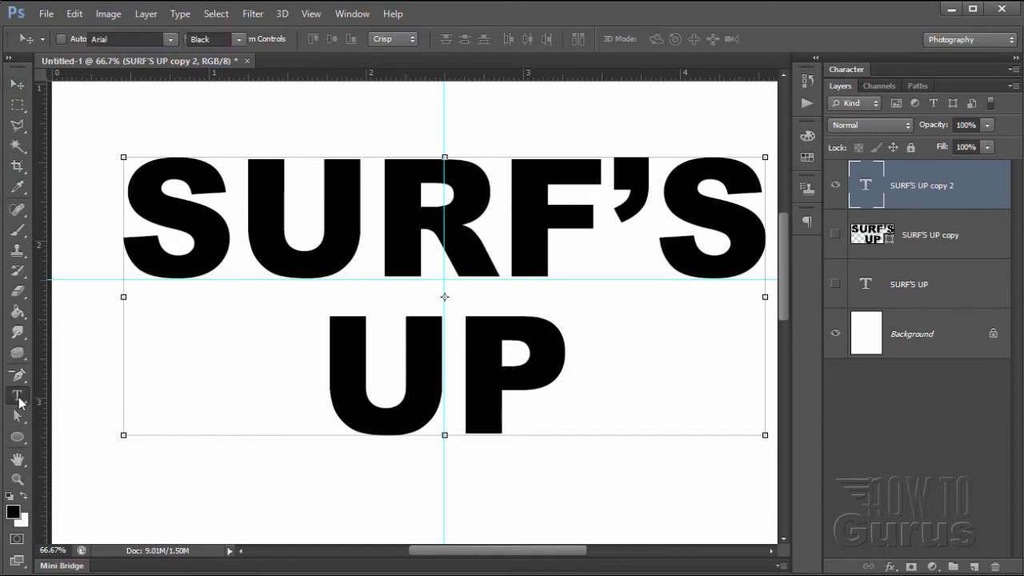
{"action": "triple_click", "coordinate": [222, 245]}
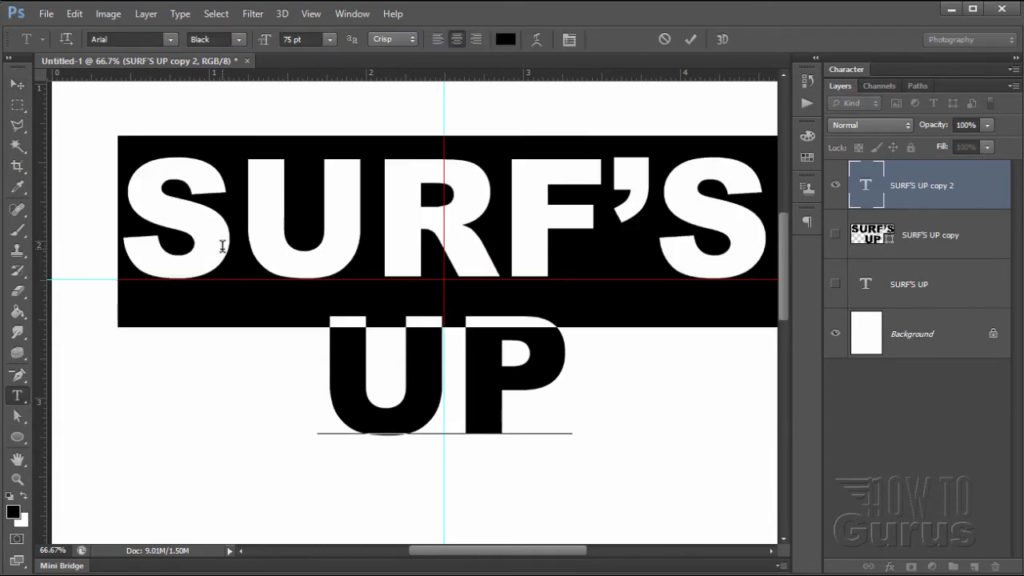
{"action": "key", "text": "ctrl+a"}
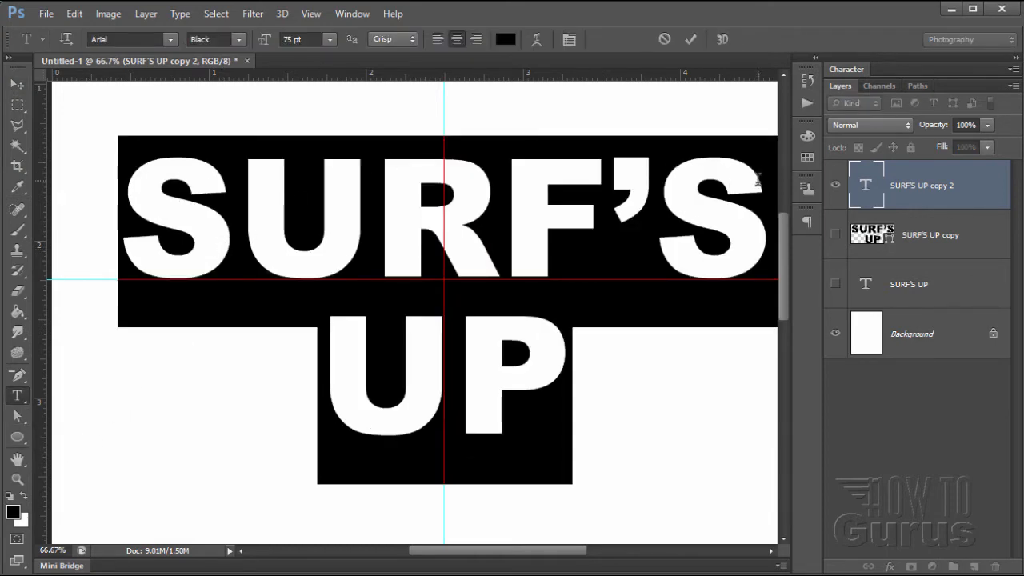
{"action": "left_click", "coordinate": [176, 223]}
{"action": "left_click_drag", "start_coordinate": [142, 200], "coordinate": [573, 405]}
{"action": "left_click", "coordinate": [238, 40]}
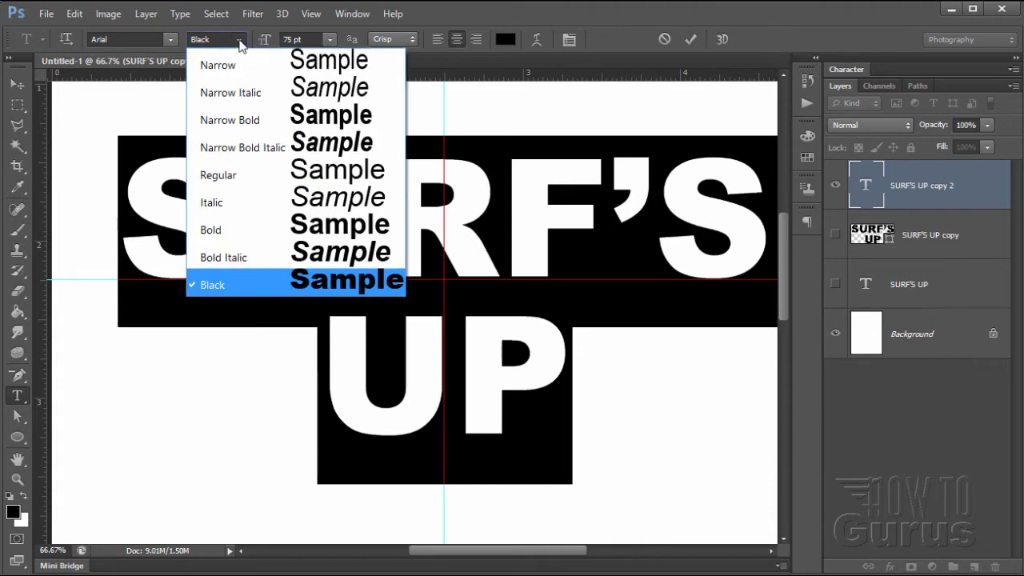
{"action": "left_click", "coordinate": [228, 172]}
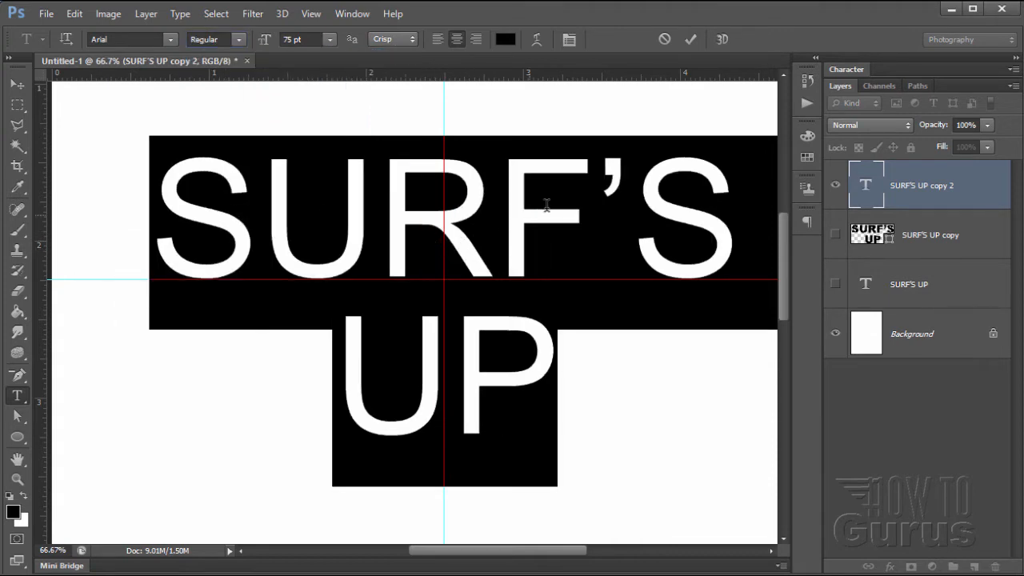
Set the color of the top layer's SURF'S UP text to white and commit the edit.
{"action": "left_click", "coordinate": [505, 39]}
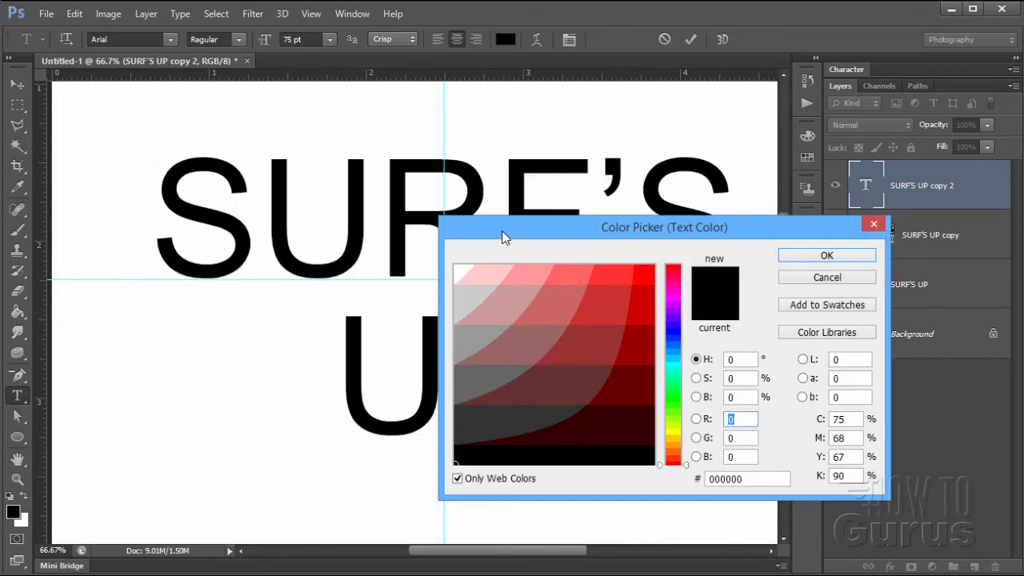
{"action": "left_click_drag", "start_coordinate": [503, 235], "coordinate": [462, 233]}
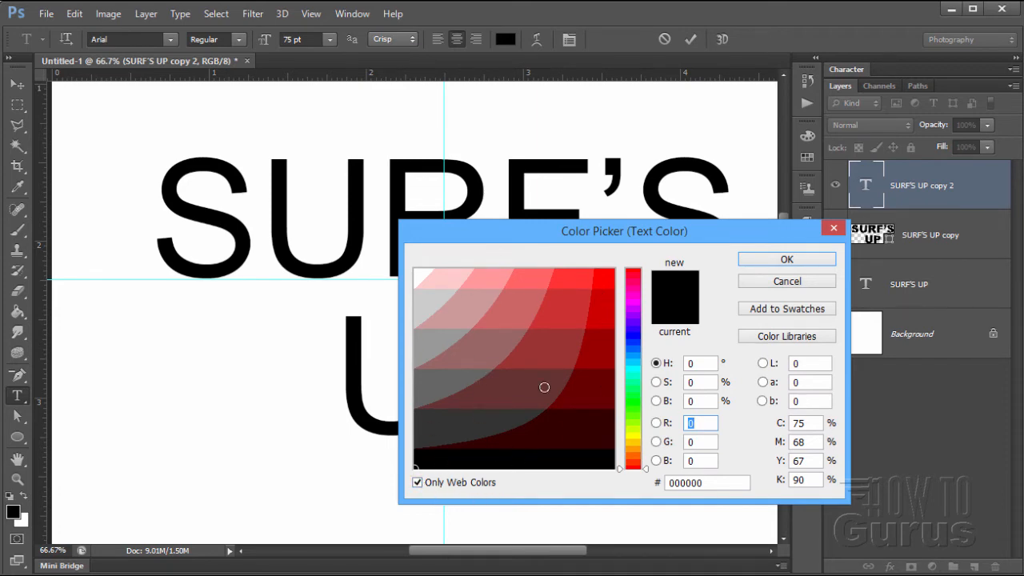
{"action": "left_click", "coordinate": [419, 277]}
{"action": "left_click", "coordinate": [787, 259]}
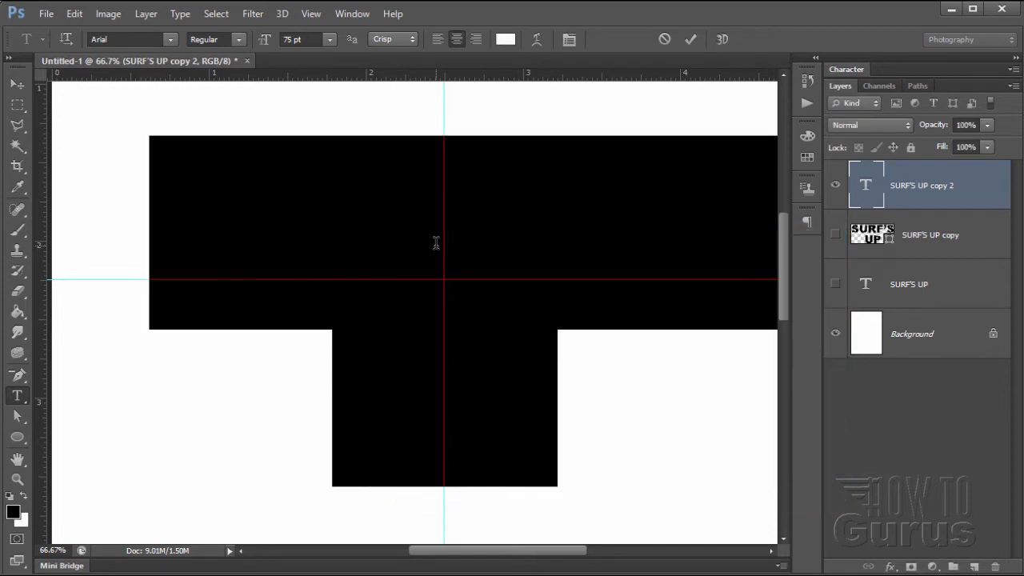
{"action": "left_click", "coordinate": [318, 236]}
{"action": "left_click", "coordinate": [20, 85]}
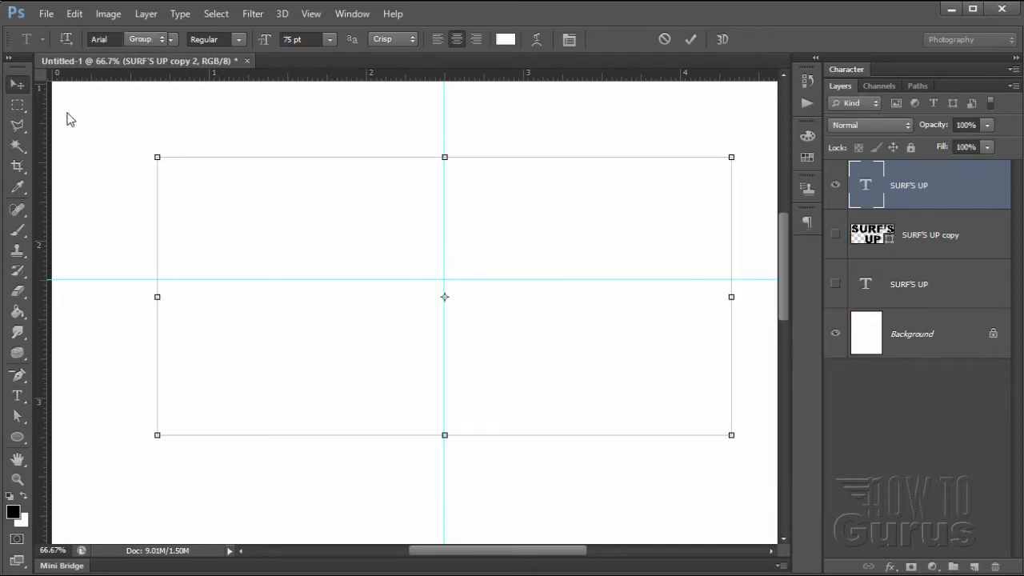
Add a new empty layer directly above the Background and set the foreground color to dark blue 003399.
{"action": "left_click", "coordinate": [928, 350]}
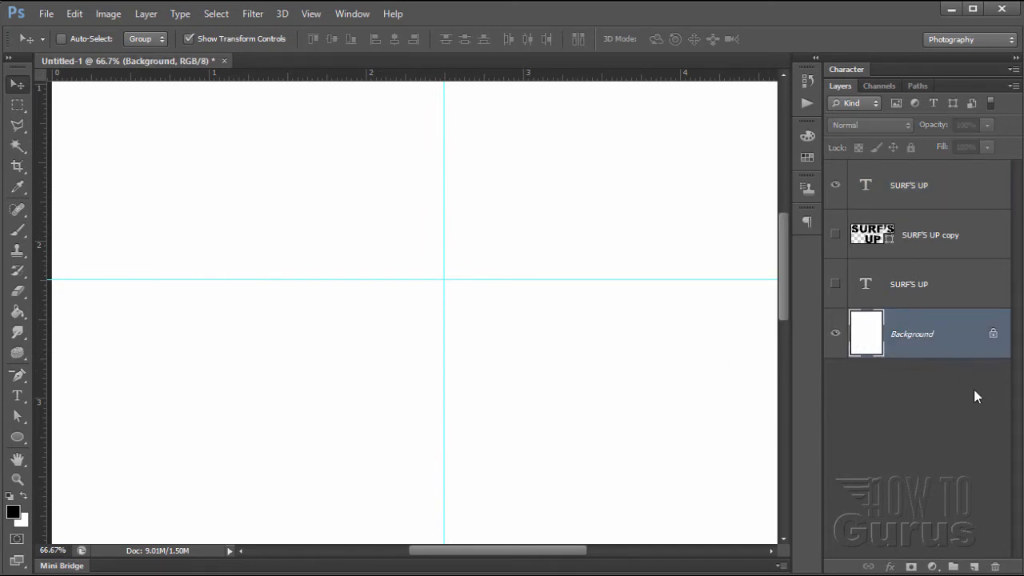
{"action": "left_click", "coordinate": [970, 566]}
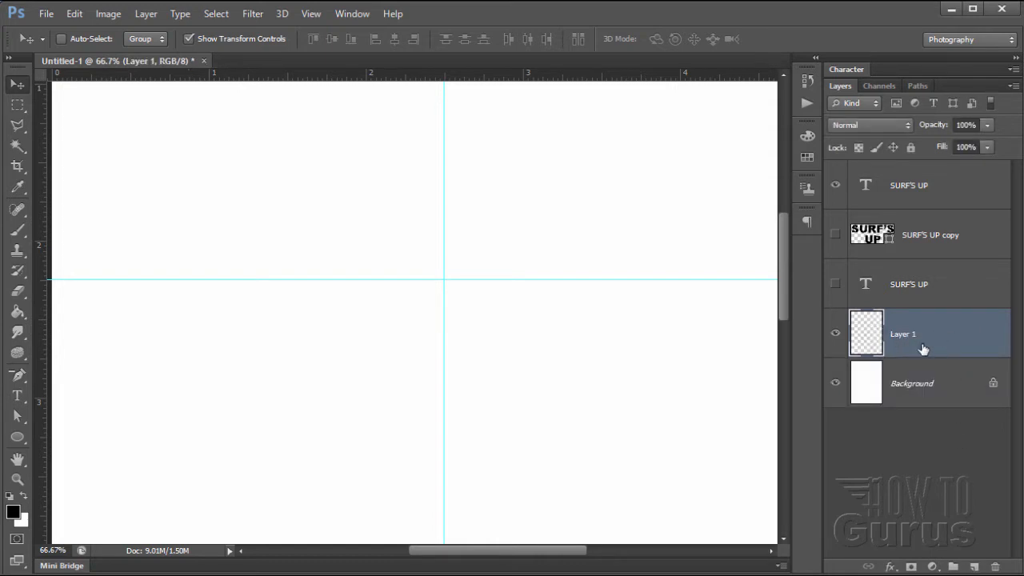
{"action": "left_click", "coordinate": [14, 513]}
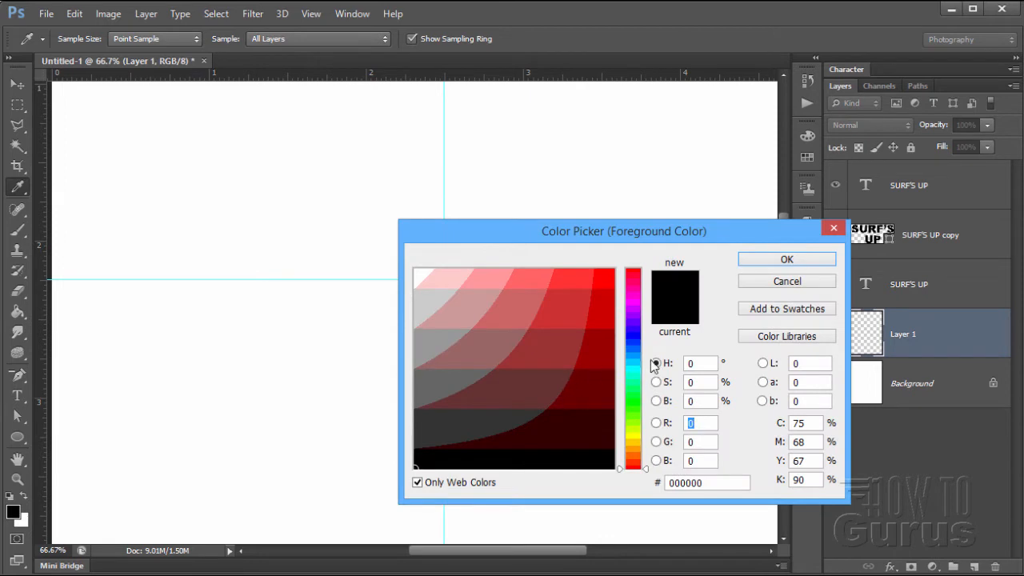
{"action": "left_click", "coordinate": [638, 353]}
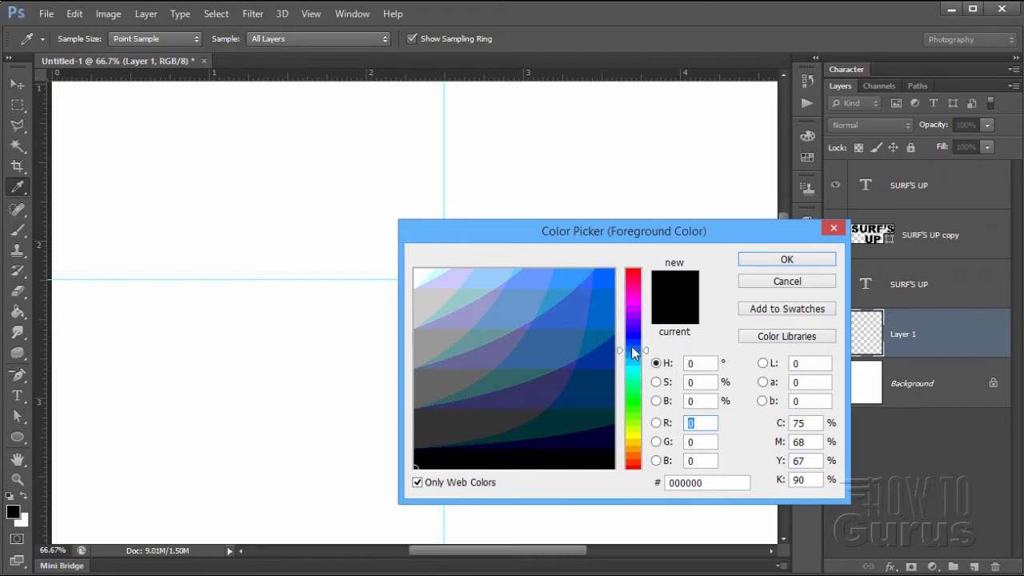
{"action": "left_click", "coordinate": [600, 358]}
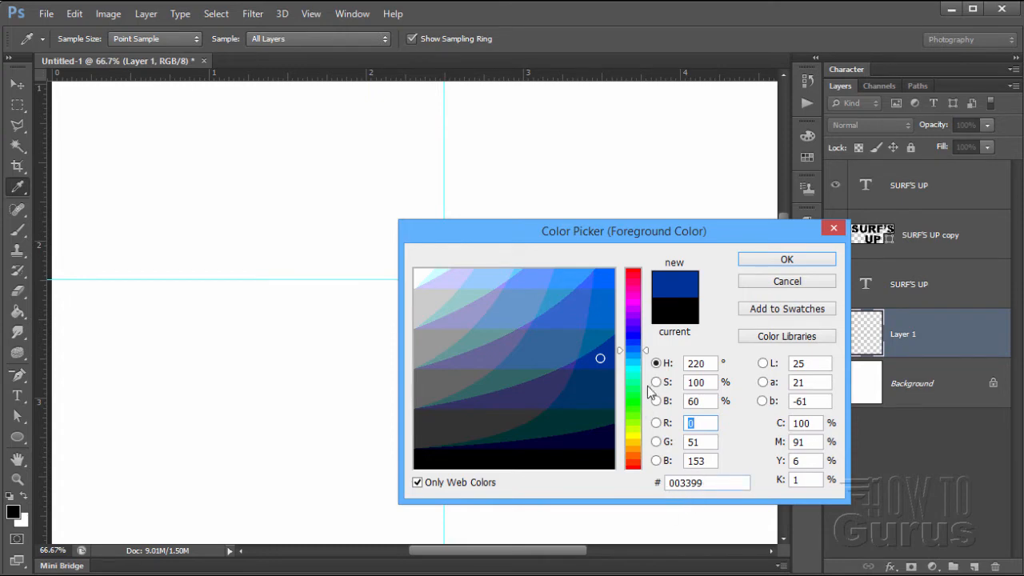
{"action": "left_click", "coordinate": [759, 265]}
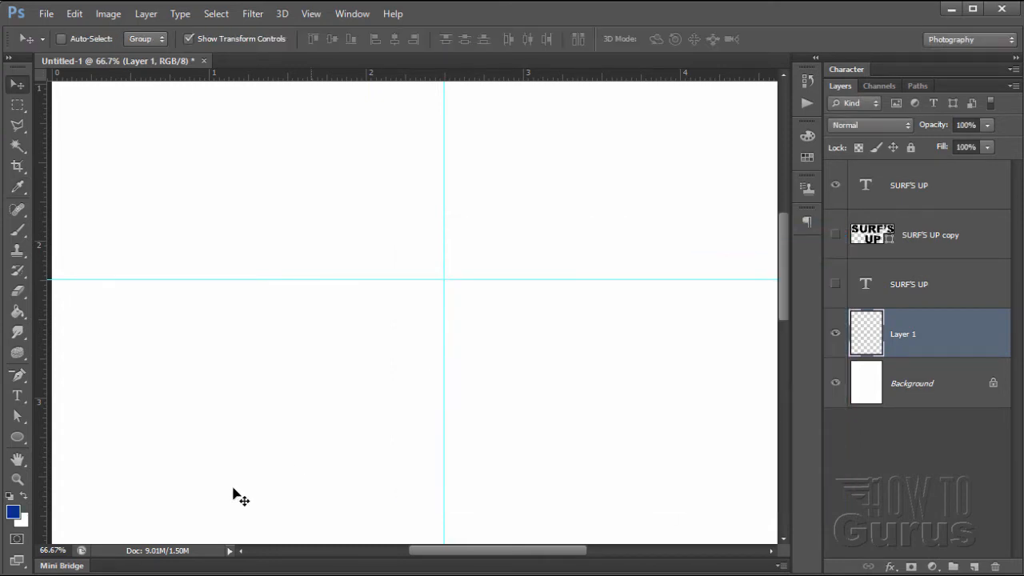
Set the background color to bright blue 0099ff.
{"action": "left_click", "coordinate": [24, 523]}
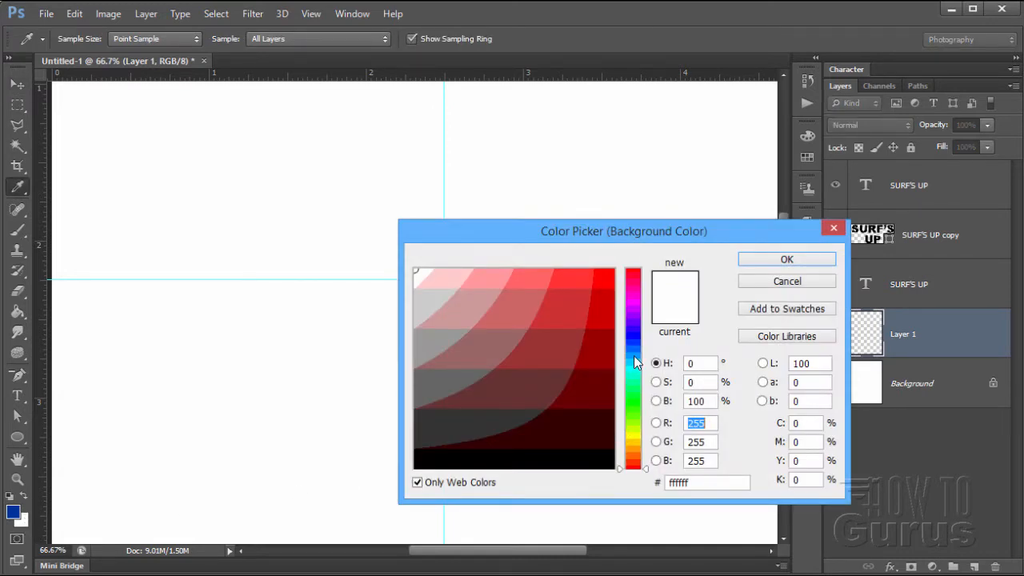
{"action": "left_click", "coordinate": [634, 356]}
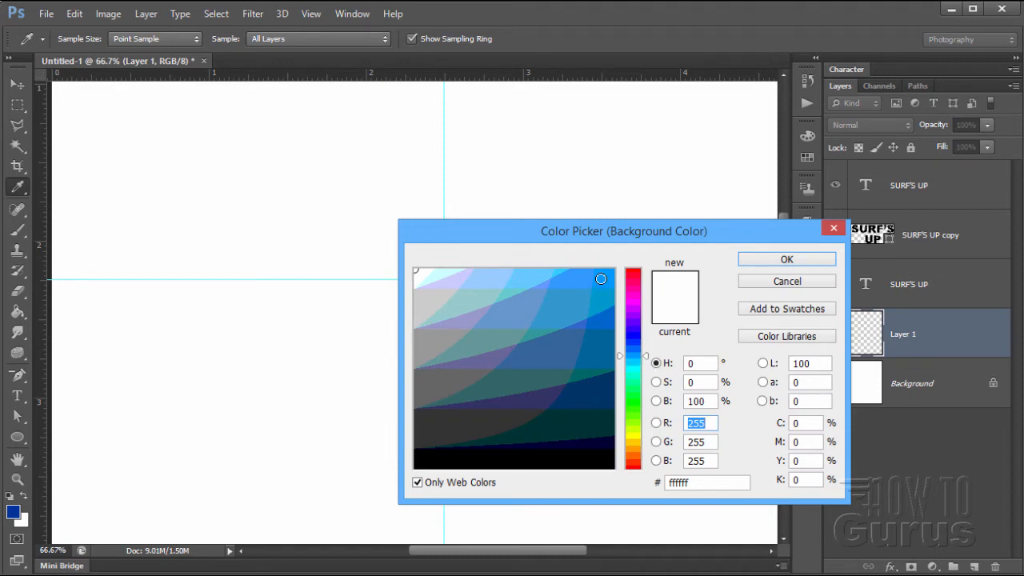
{"action": "left_click", "coordinate": [601, 279]}
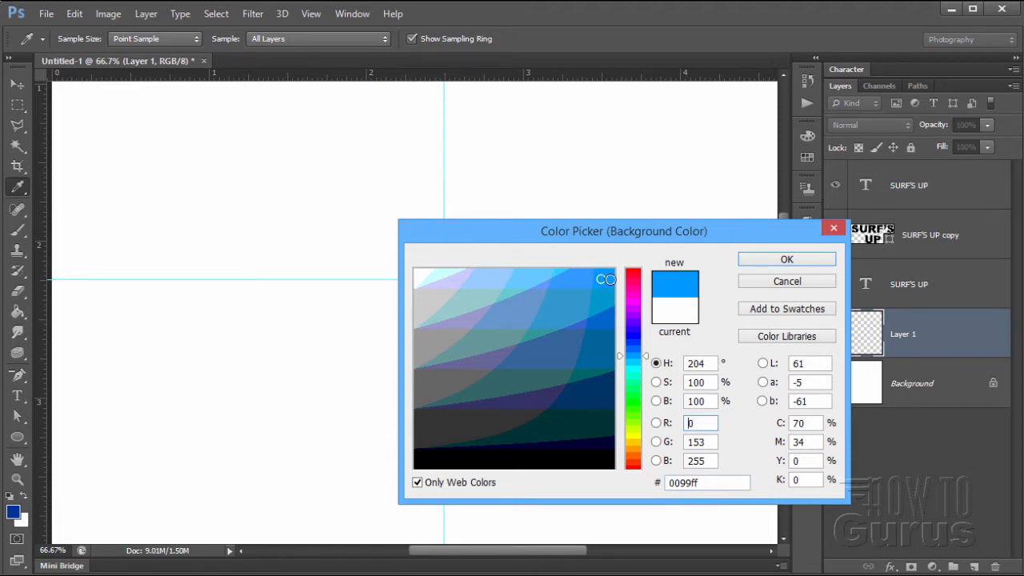
{"action": "left_click", "coordinate": [787, 260]}
{"action": "key", "text": "v"}
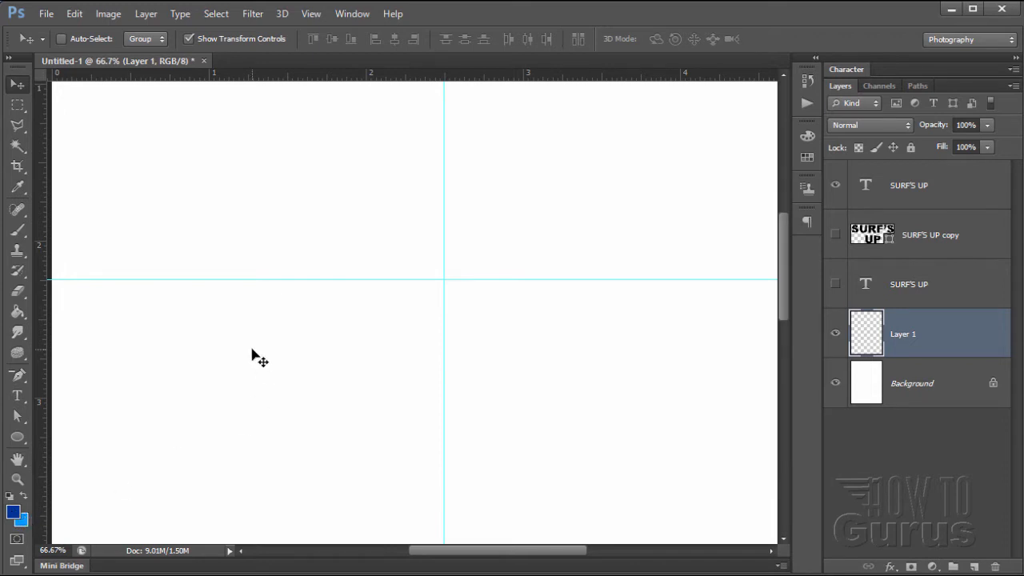
Fill Layer 1 with a linear gradient from the dark blue foreground at the page's top edge to the bright blue background at its bottom edge.
{"action": "left_click", "coordinate": [312, 15]}
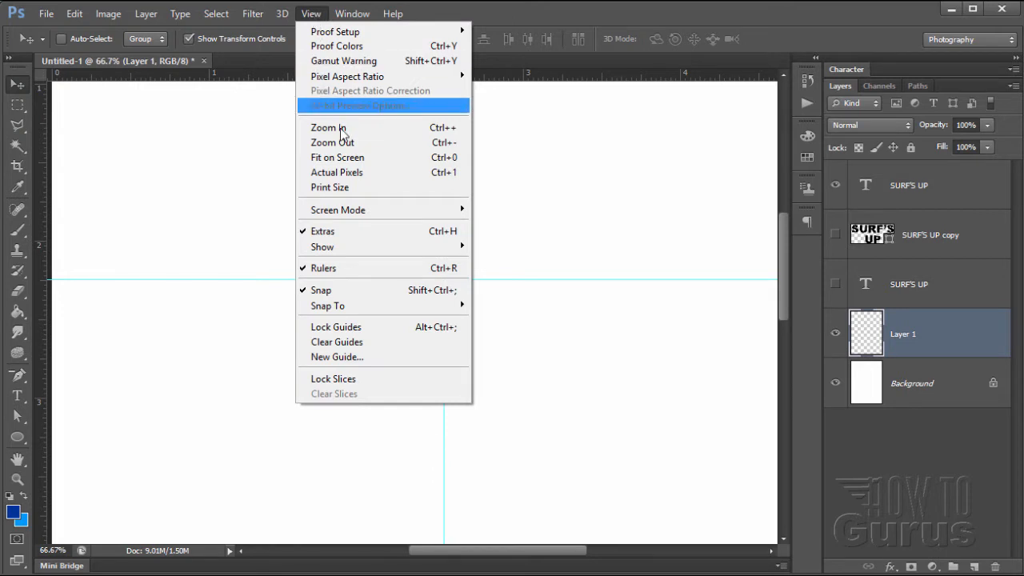
{"action": "left_click", "coordinate": [343, 157]}
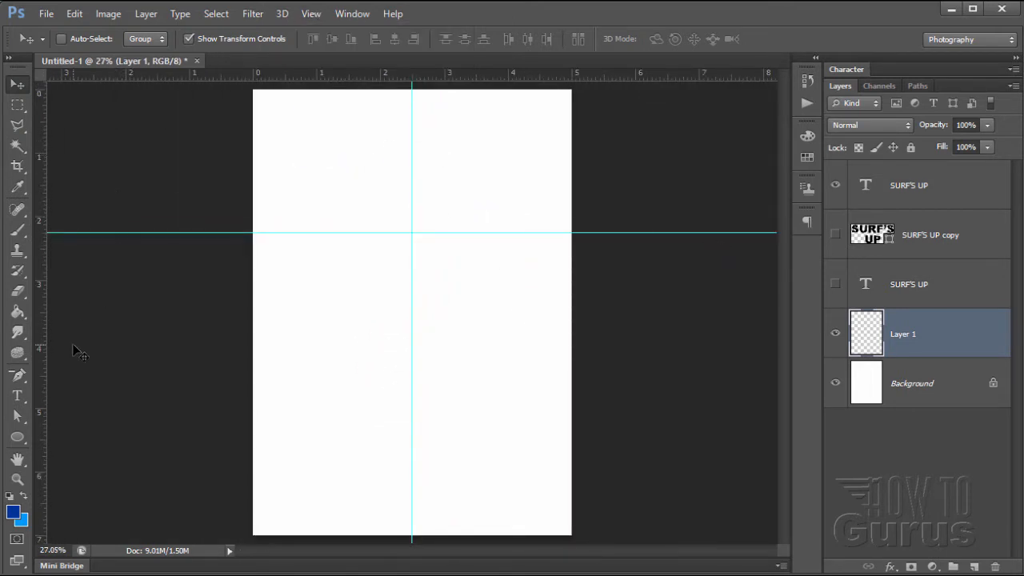
{"action": "left_click_drag", "start_coordinate": [22, 312], "coordinate": [61, 308]}
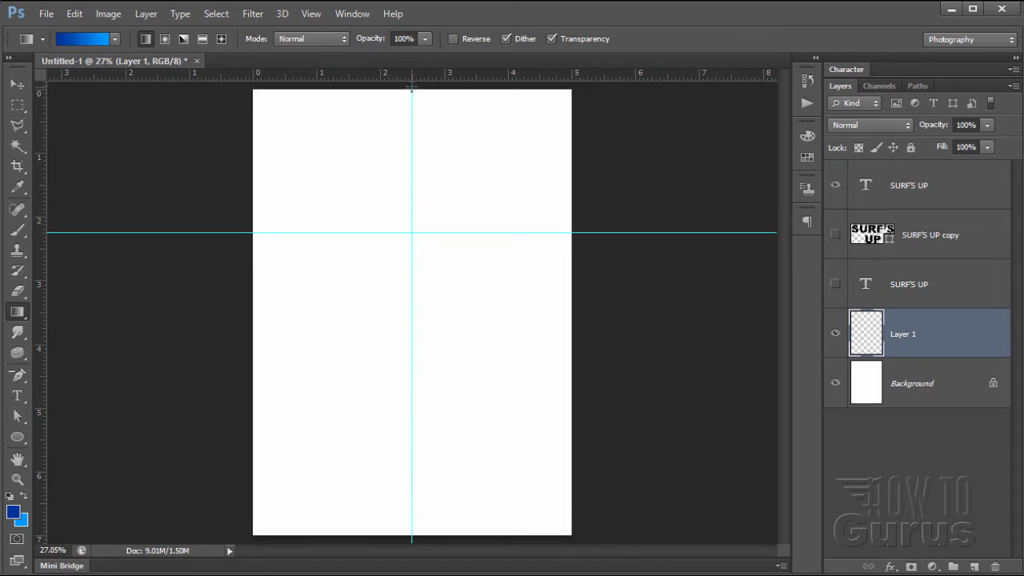
{"action": "left_click_drag", "start_coordinate": [412, 93], "coordinate": [413, 537]}
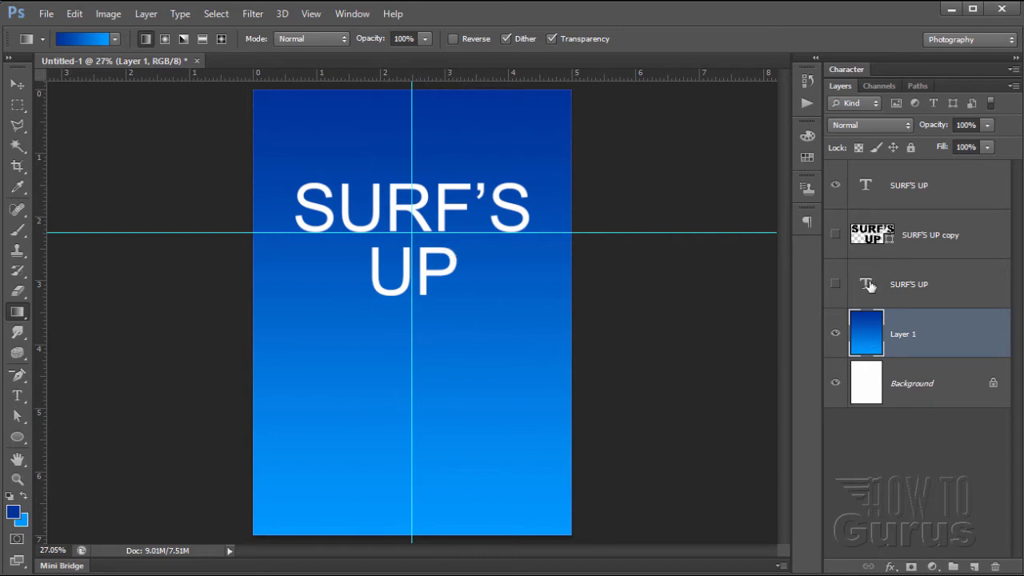
{"action": "left_click", "coordinate": [17, 83]}
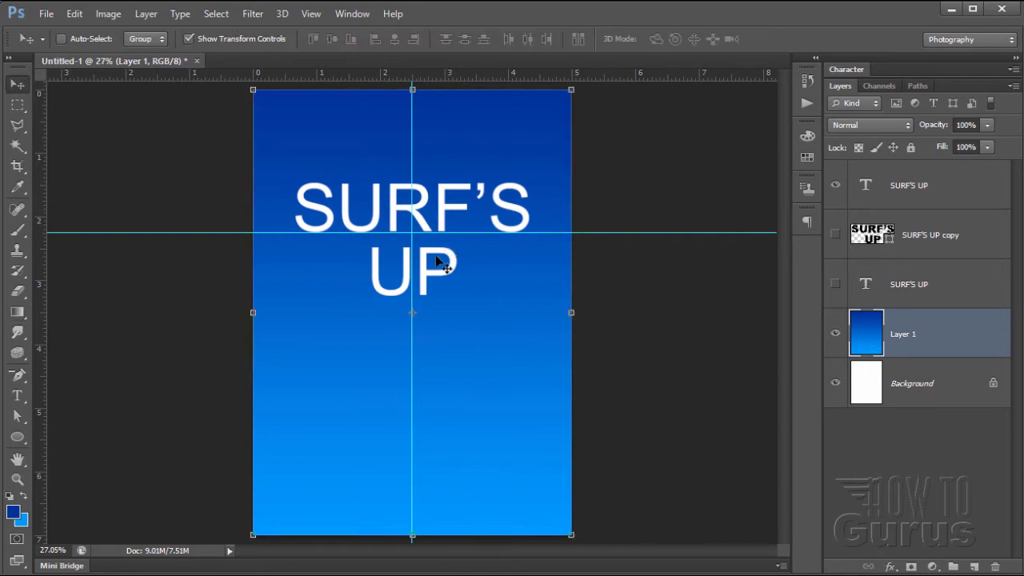
Add a Stroke layer style to the top SURF'S UP text layer with a size of 6 px.
{"action": "left_click", "coordinate": [924, 198]}
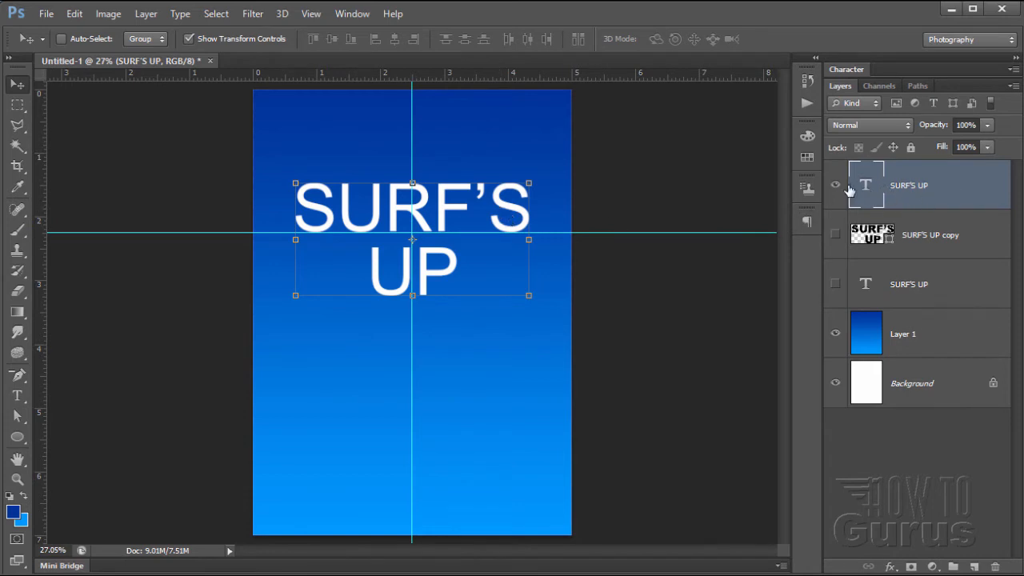
{"action": "left_click", "coordinate": [146, 15]}
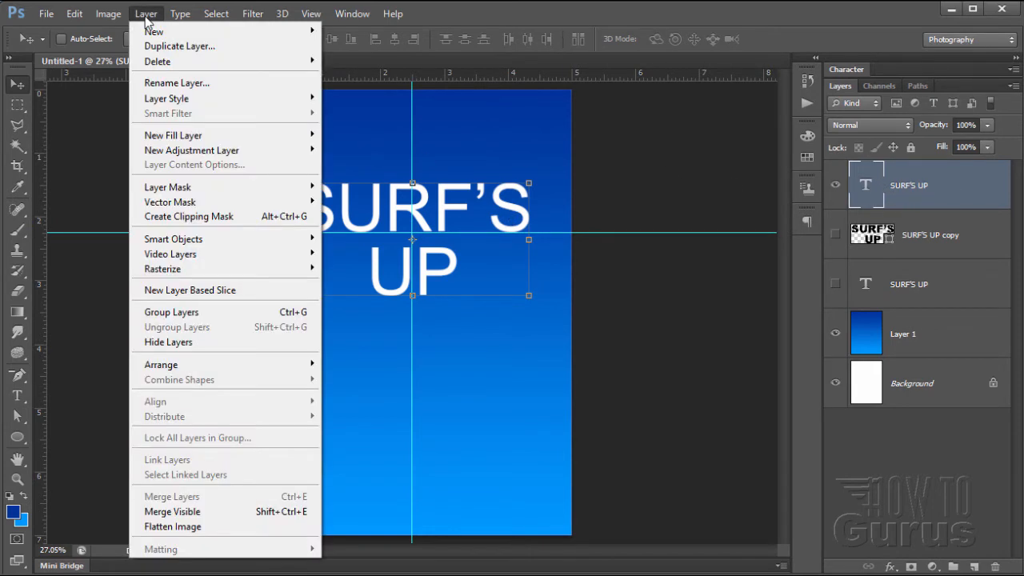
{"action": "mouse_move", "coordinate": [183, 105]}
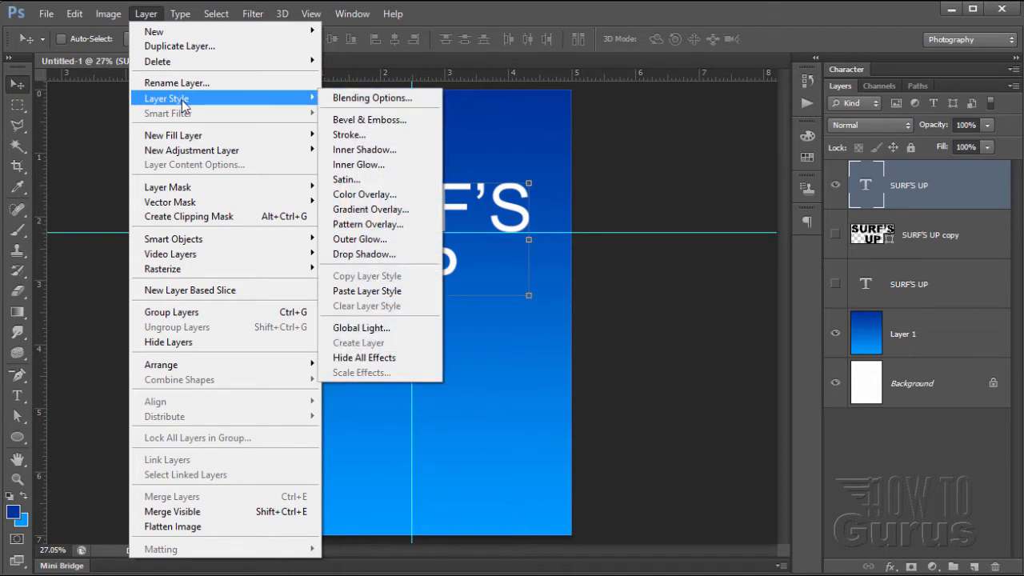
{"action": "left_click", "coordinate": [333, 135]}
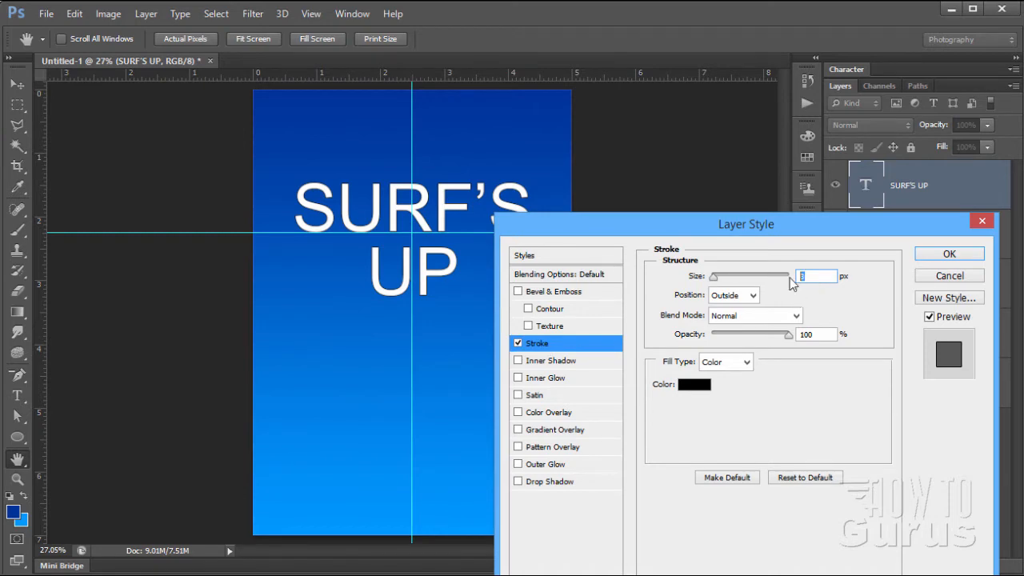
{"action": "type", "text": "6"}
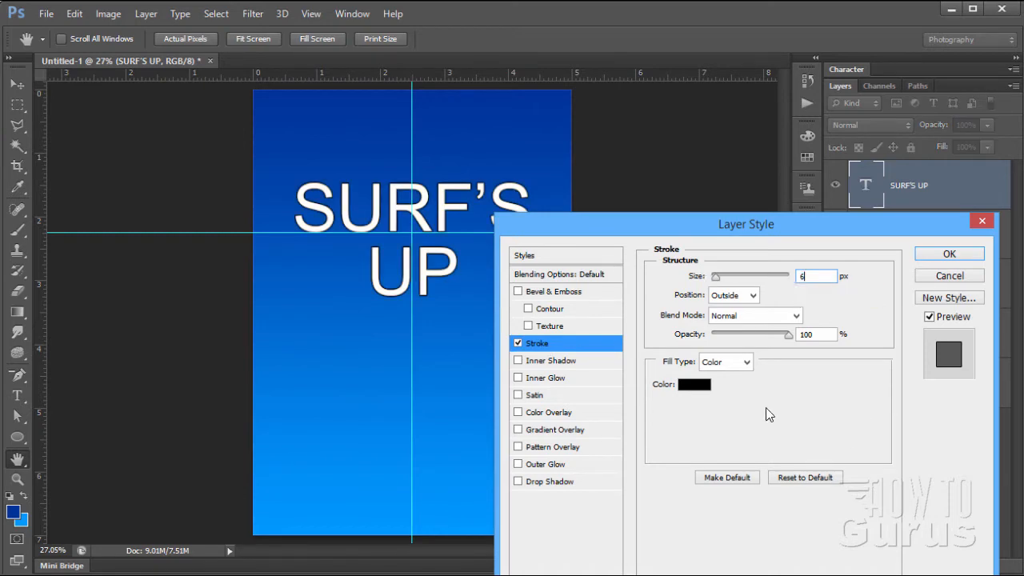
Set the stroke color to bright blue 0099ff and apply the layer style.
{"action": "left_click", "coordinate": [694, 390]}
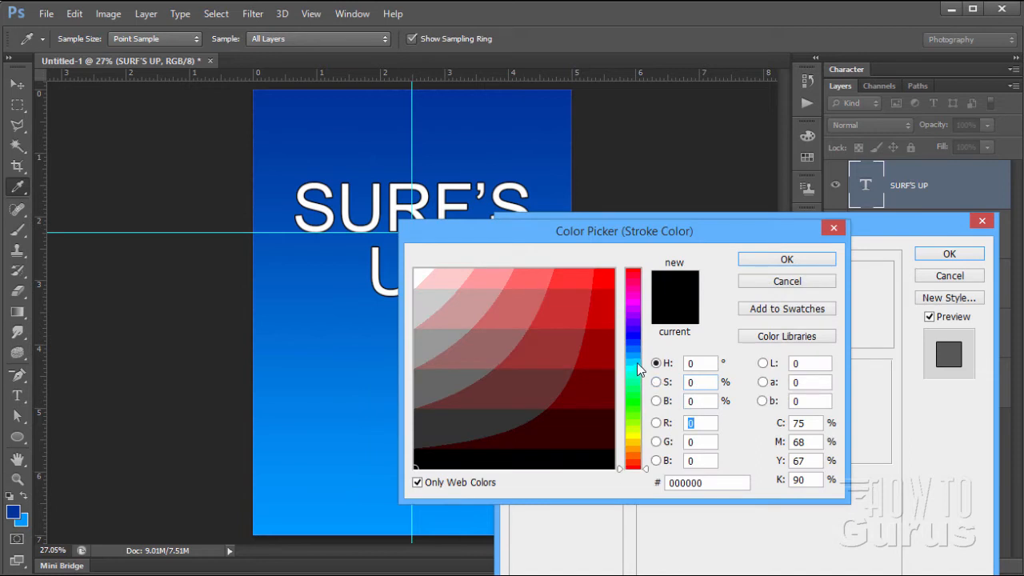
{"action": "left_click", "coordinate": [637, 360]}
{"action": "left_click", "coordinate": [606, 279]}
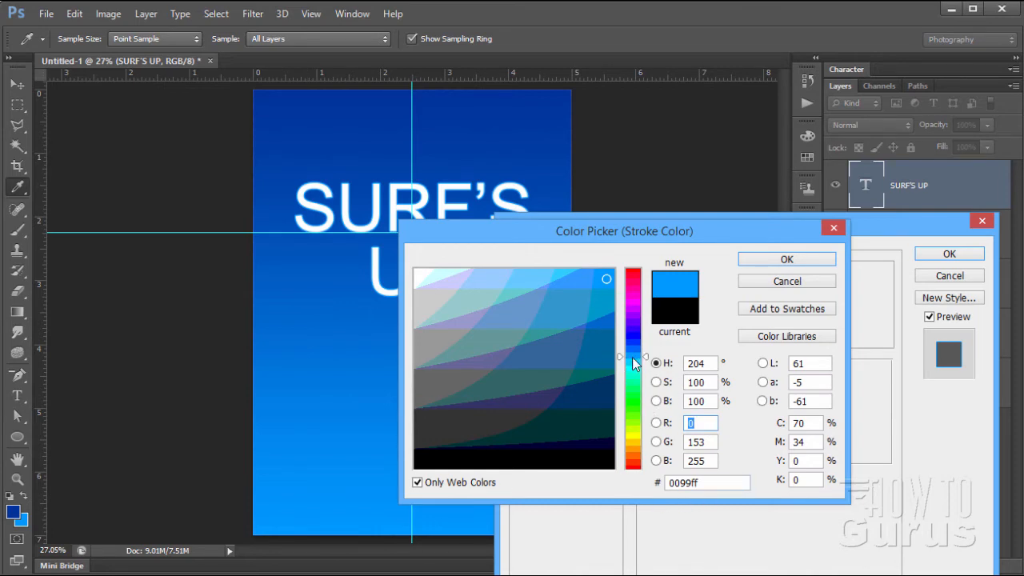
{"action": "left_click", "coordinate": [755, 263]}
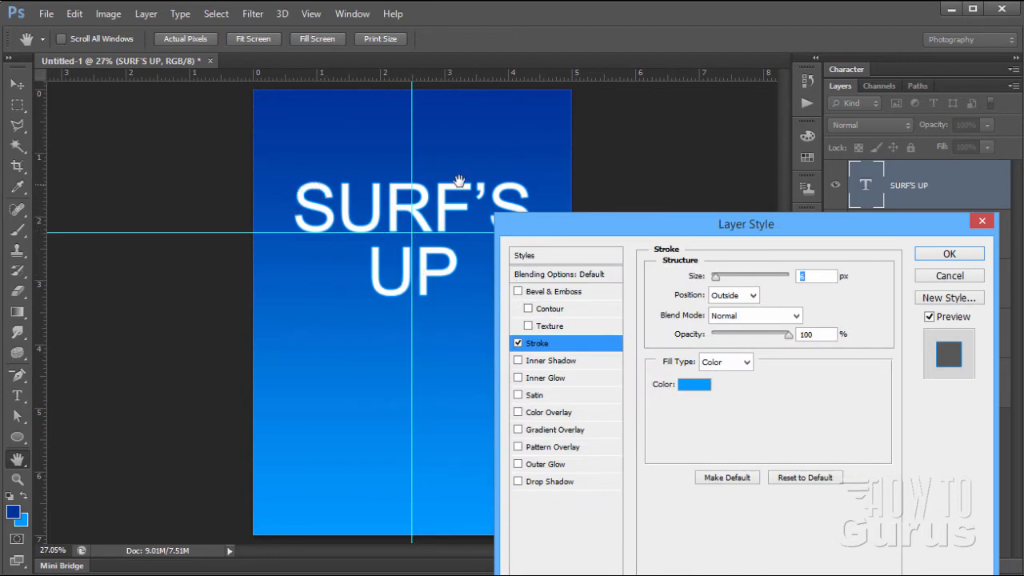
{"action": "left_click", "coordinate": [947, 254]}
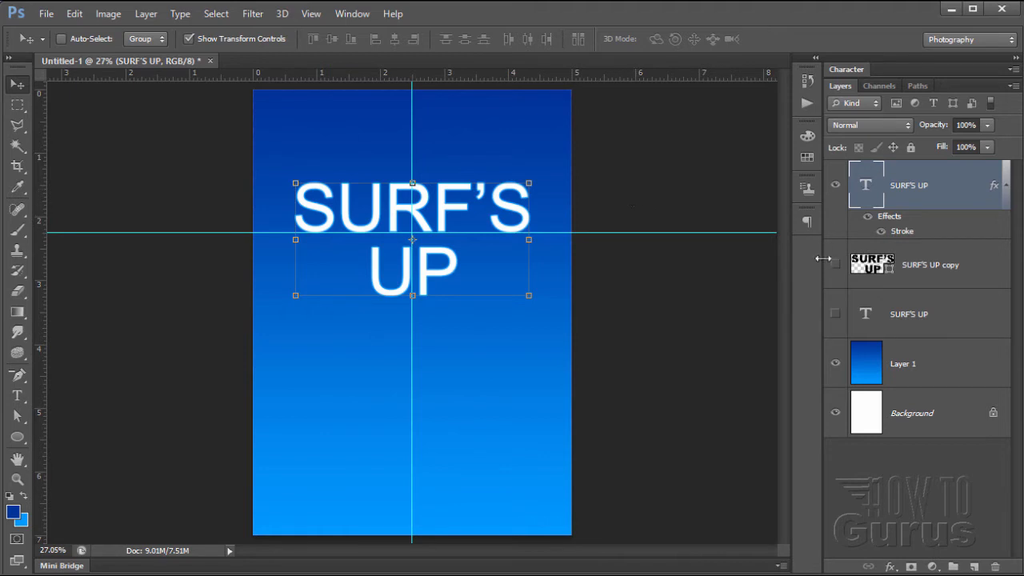
Make the reshaped SURF'S UP copy layer visible and select it.
{"action": "left_click", "coordinate": [834, 266]}
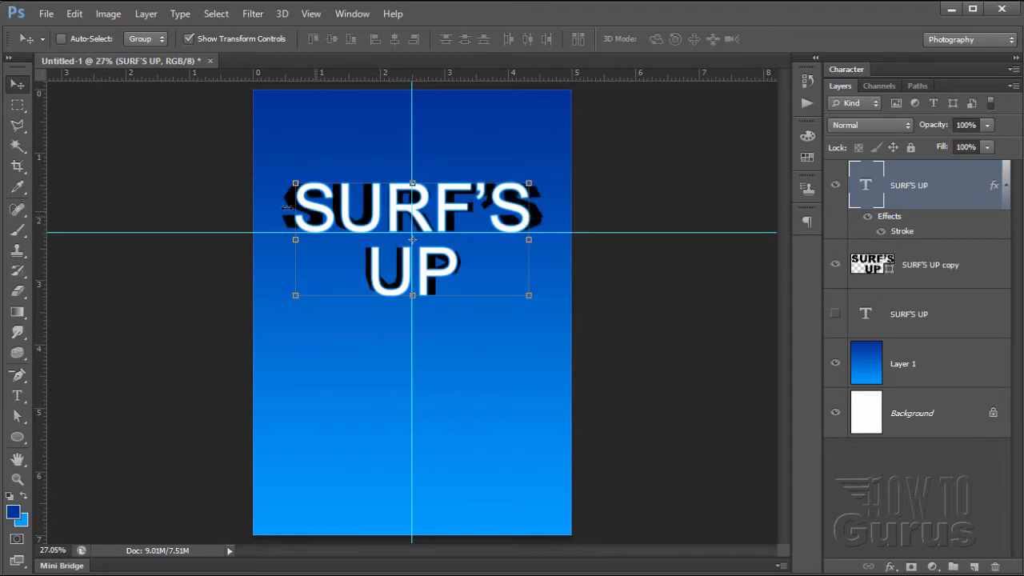
{"action": "left_click", "coordinate": [911, 270]}
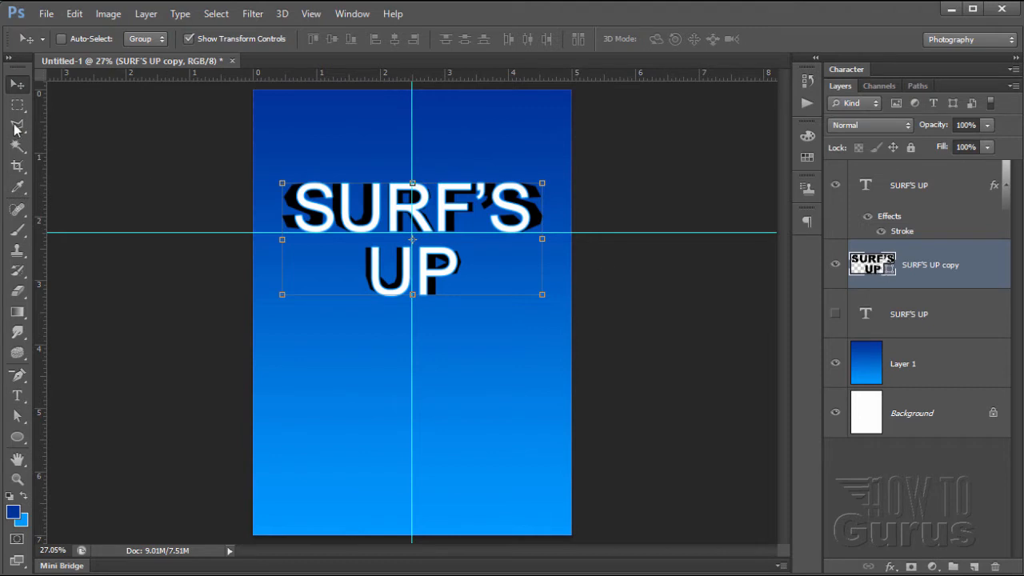
Move the anchor points along the upper edge of the black S outward past the white letter, extending its upper tip over the U.
{"action": "left_click", "coordinate": [18, 479]}
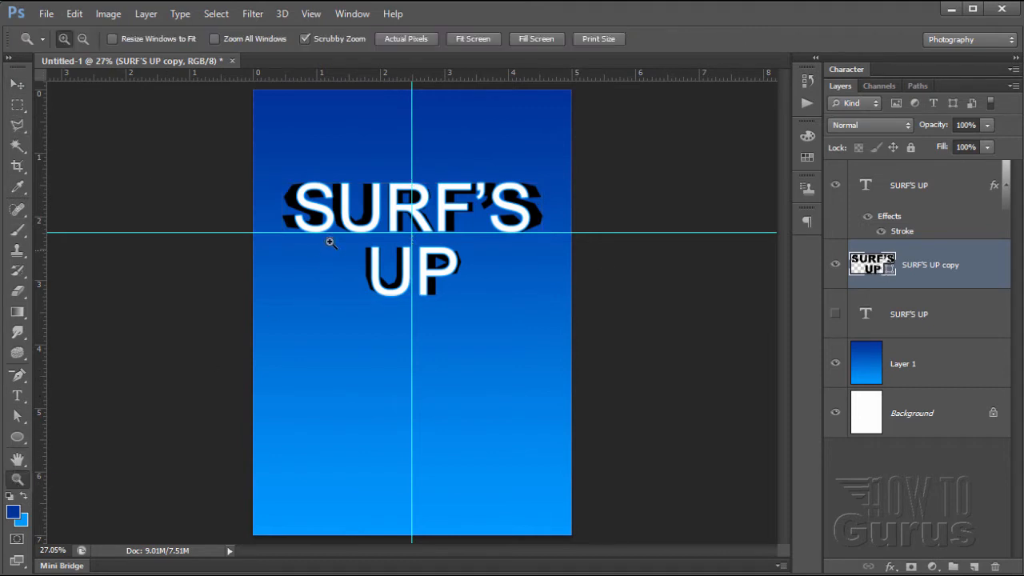
{"action": "left_click", "coordinate": [312, 212]}
{"action": "left_click", "coordinate": [312, 212]}
{"action": "left_click", "coordinate": [314, 210]}
{"action": "left_click", "coordinate": [320, 210]}
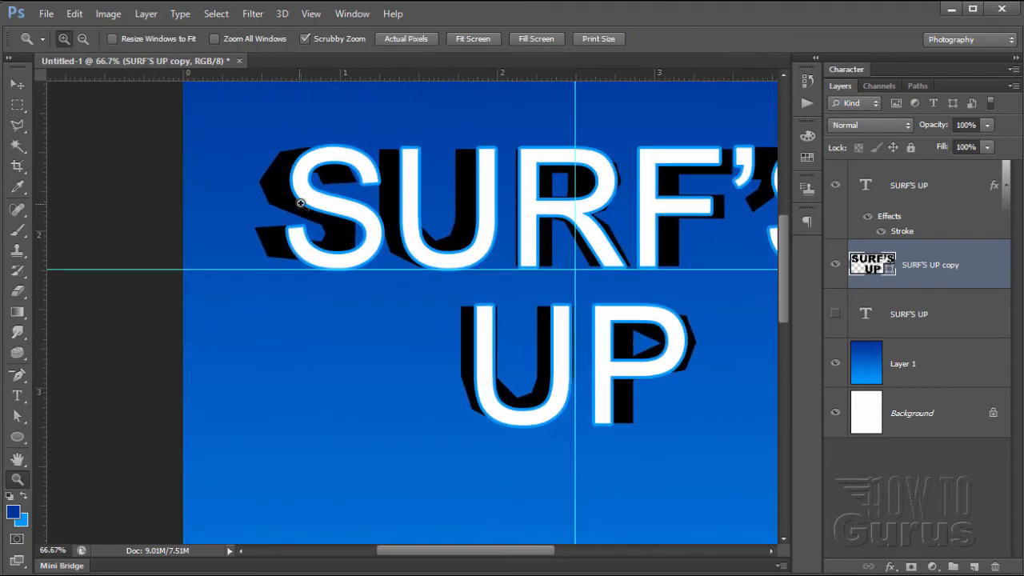
{"action": "left_click", "coordinate": [345, 207]}
{"action": "left_click", "coordinate": [362, 203]}
{"action": "scroll", "coordinate": [438, 296], "scroll_direction": "up", "scroll_amount": 10}
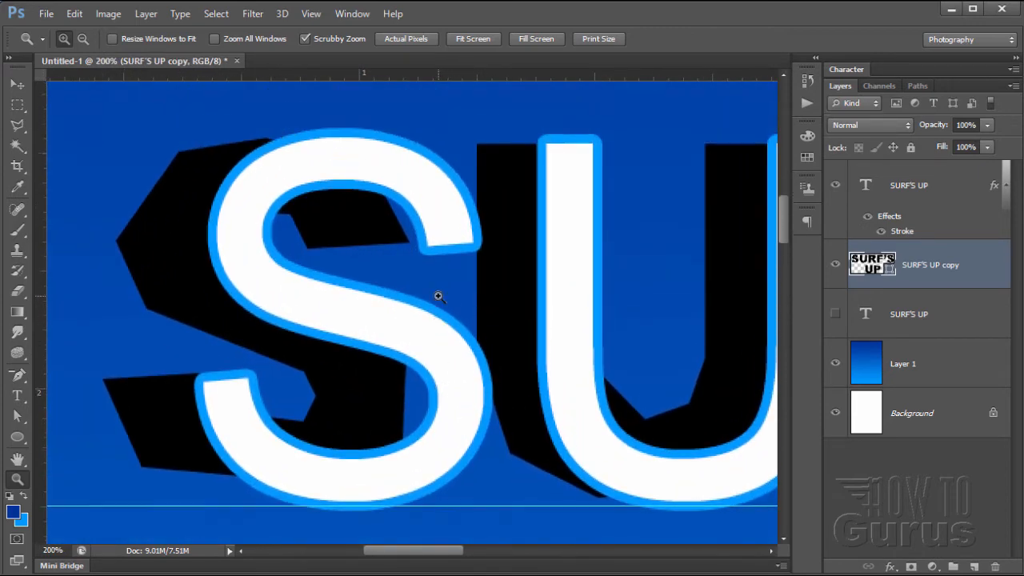
{"action": "scroll", "coordinate": [438, 297], "scroll_direction": "down", "scroll_amount": 2}
{"action": "left_click_drag", "start_coordinate": [339, 337], "coordinate": [318, 331]}
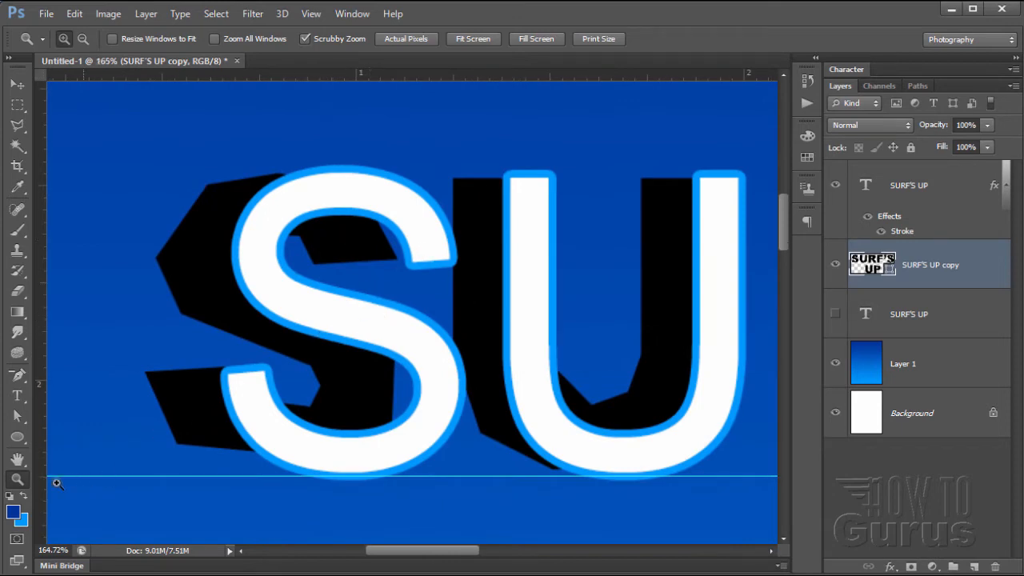
{"action": "left_click_drag", "start_coordinate": [340, 321], "coordinate": [184, 316]}
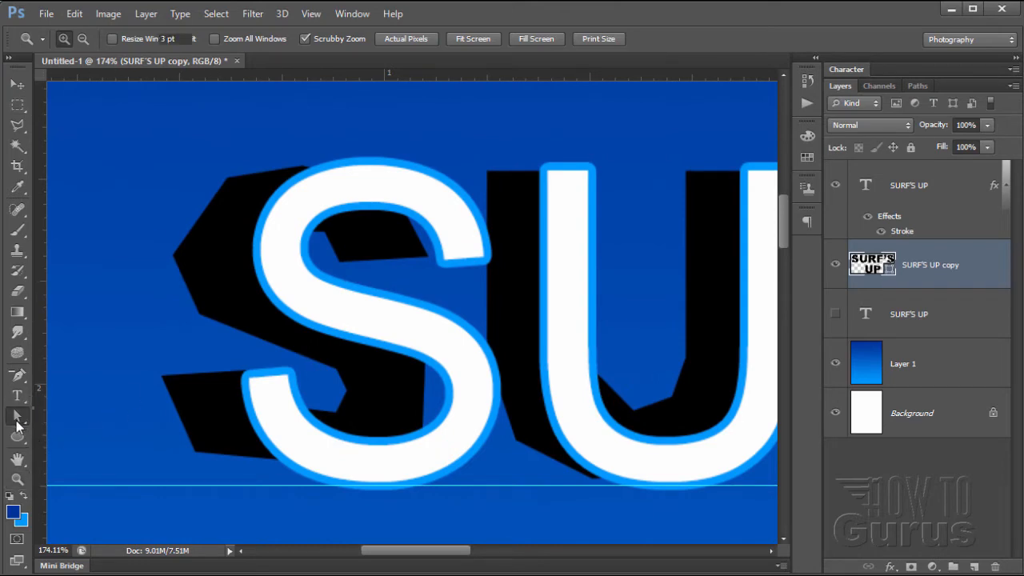
{"action": "left_click", "coordinate": [17, 416]}
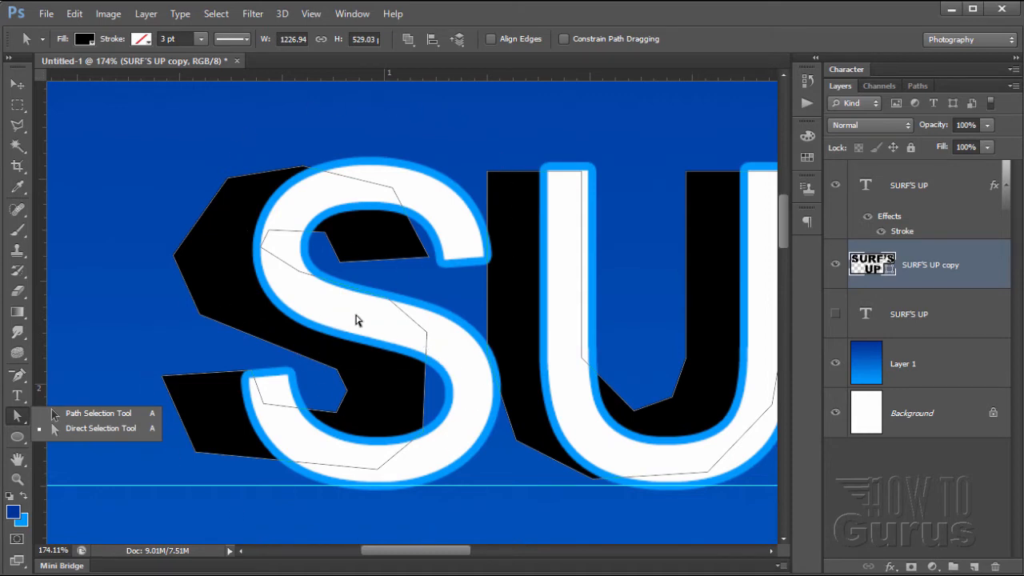
{"action": "left_click", "coordinate": [232, 192]}
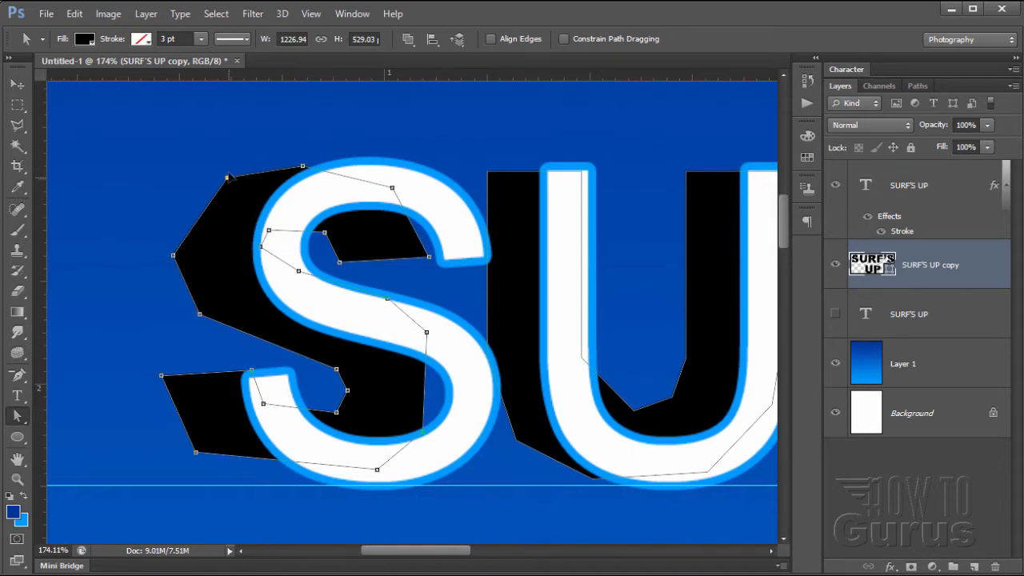
{"action": "left_click_drag", "start_coordinate": [228, 177], "coordinate": [227, 141]}
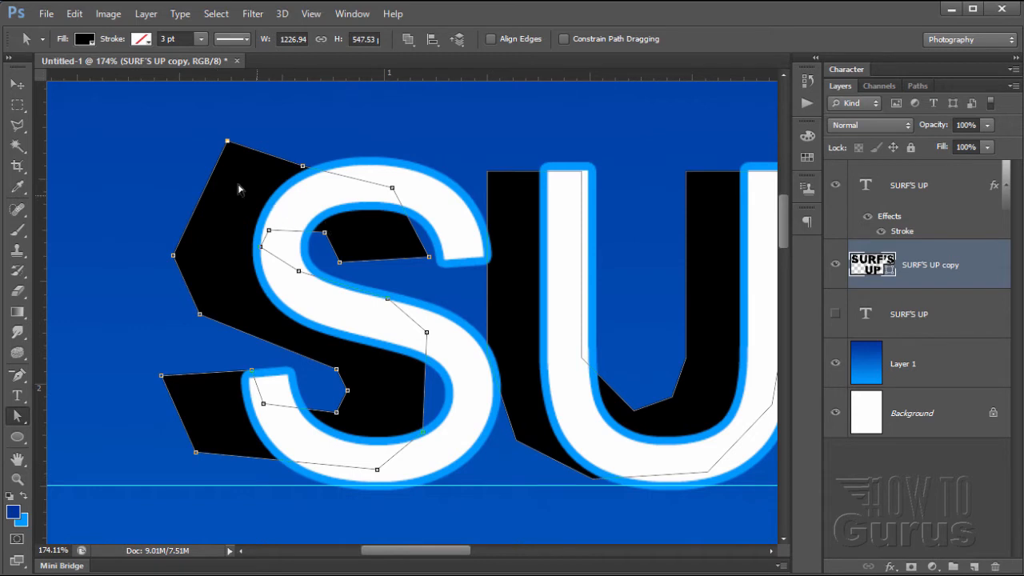
{"action": "left_click_drag", "start_coordinate": [302, 166], "coordinate": [340, 104]}
{"action": "left_click_drag", "start_coordinate": [392, 190], "coordinate": [463, 122]}
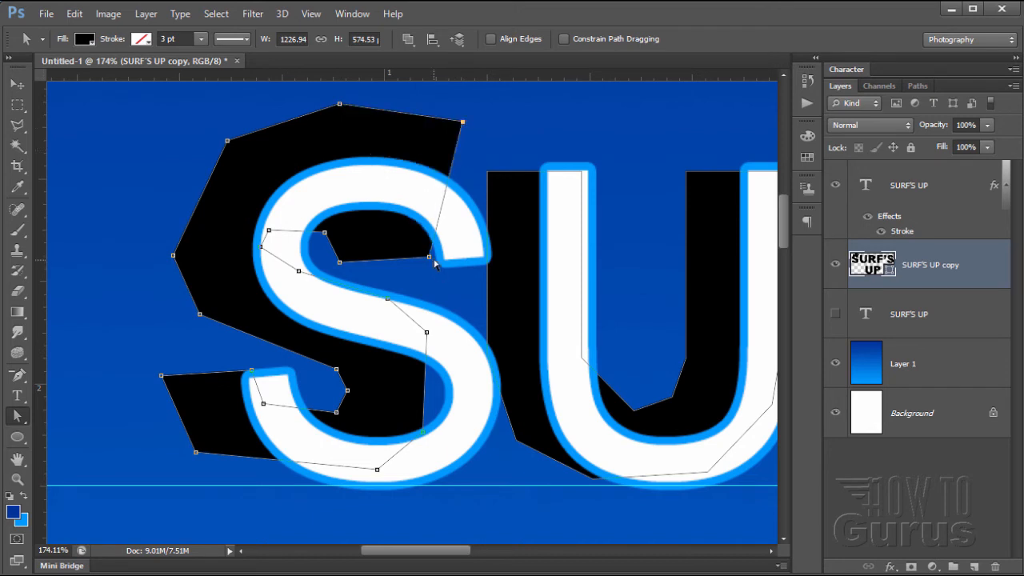
{"action": "left_click_drag", "start_coordinate": [430, 257], "coordinate": [534, 202]}
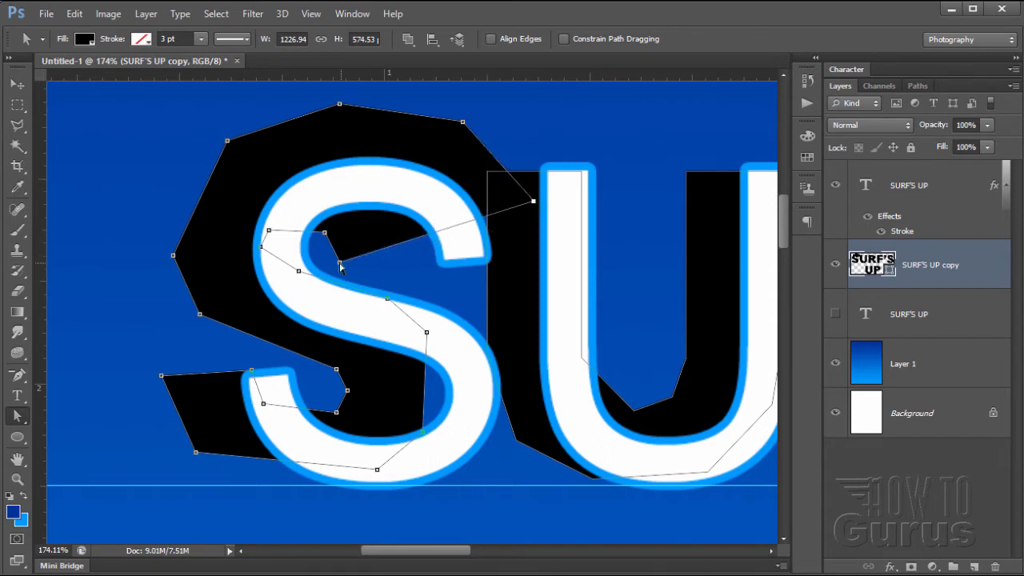
Shift the anchor points of the black S's upper inner opening to the right, forming a small angular notch inside the white S.
{"action": "left_click_drag", "start_coordinate": [340, 263], "coordinate": [415, 251]}
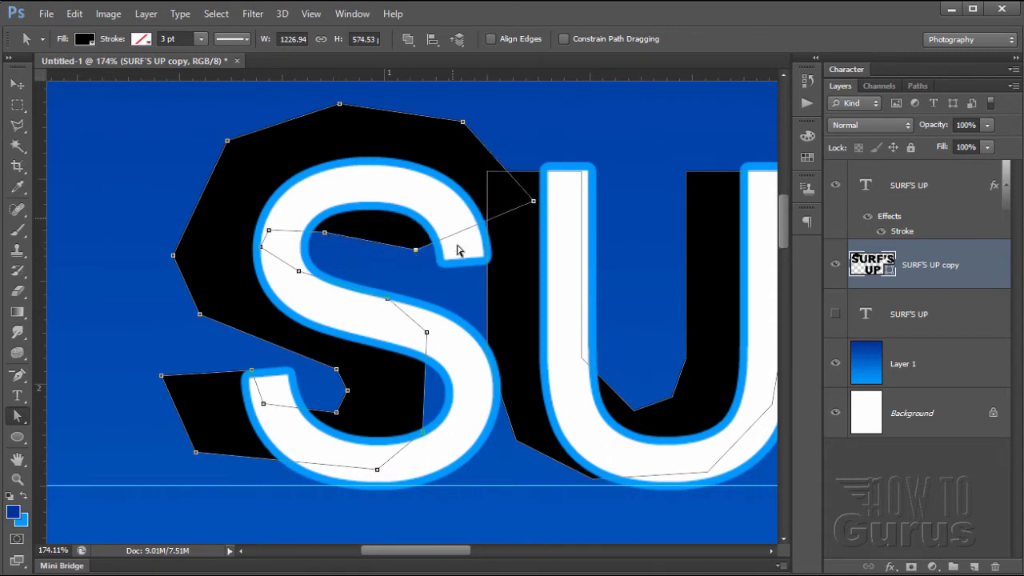
{"action": "left_click_drag", "start_coordinate": [326, 234], "coordinate": [390, 231]}
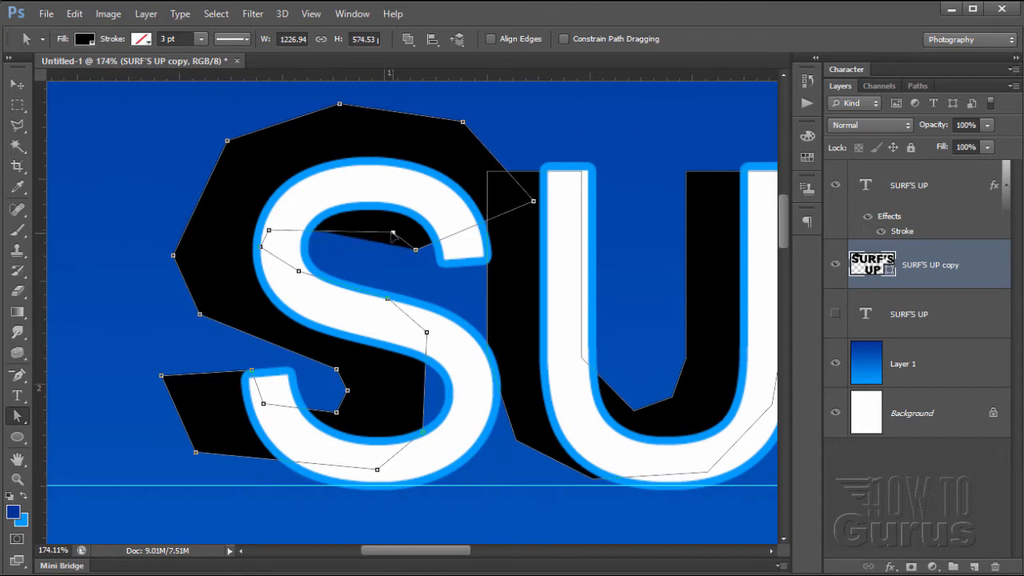
{"action": "left_click", "coordinate": [269, 231]}
{"action": "left_click_drag", "start_coordinate": [269, 231], "coordinate": [360, 236]}
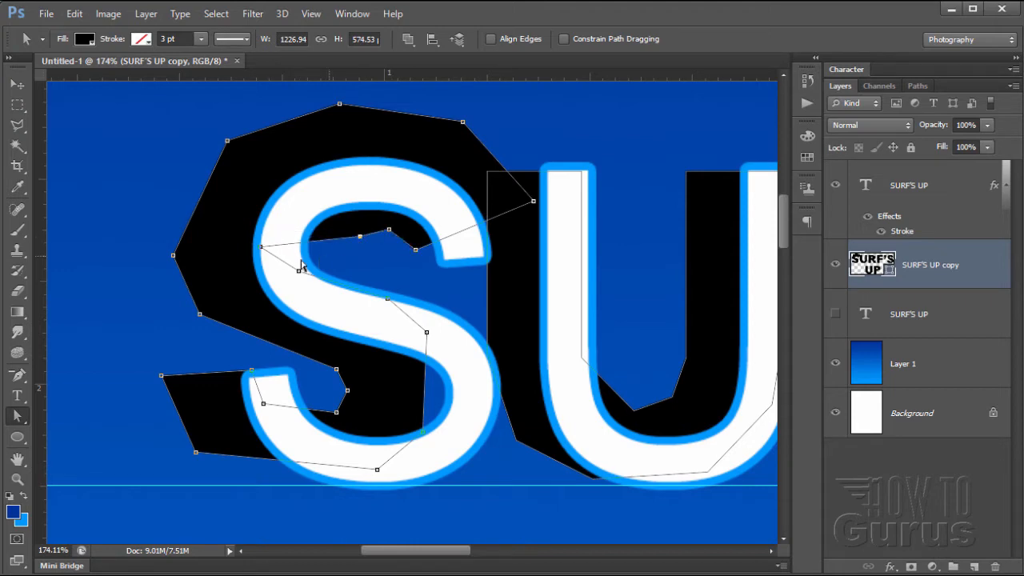
{"action": "left_click_drag", "start_coordinate": [261, 248], "coordinate": [417, 281]}
Move the anchor points along the black S's lower curve and base outward, so the black extends well below and beyond the white S.
{"action": "left_click_drag", "start_coordinate": [427, 332], "coordinate": [501, 296]}
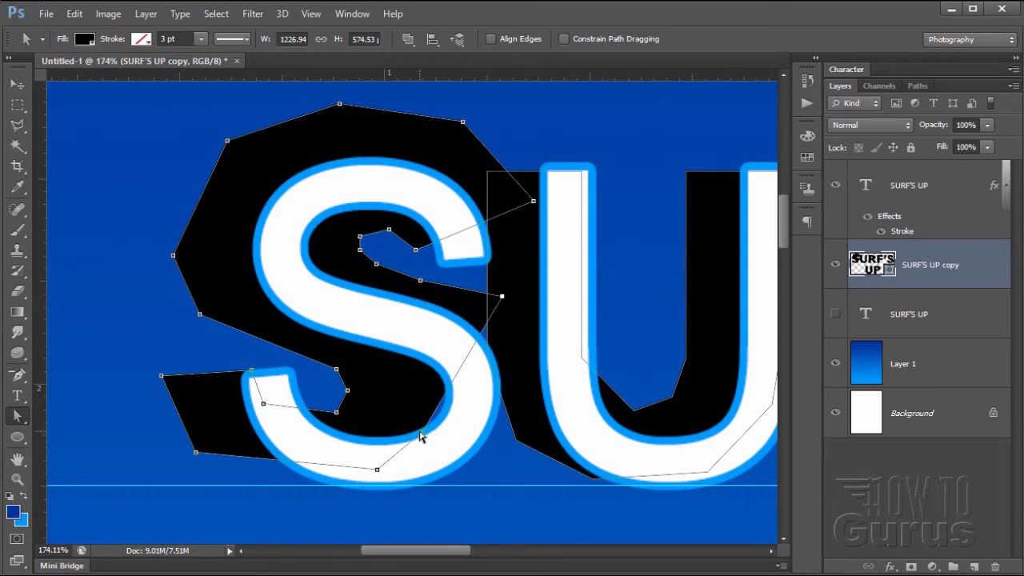
{"action": "left_click_drag", "start_coordinate": [422, 432], "coordinate": [526, 442]}
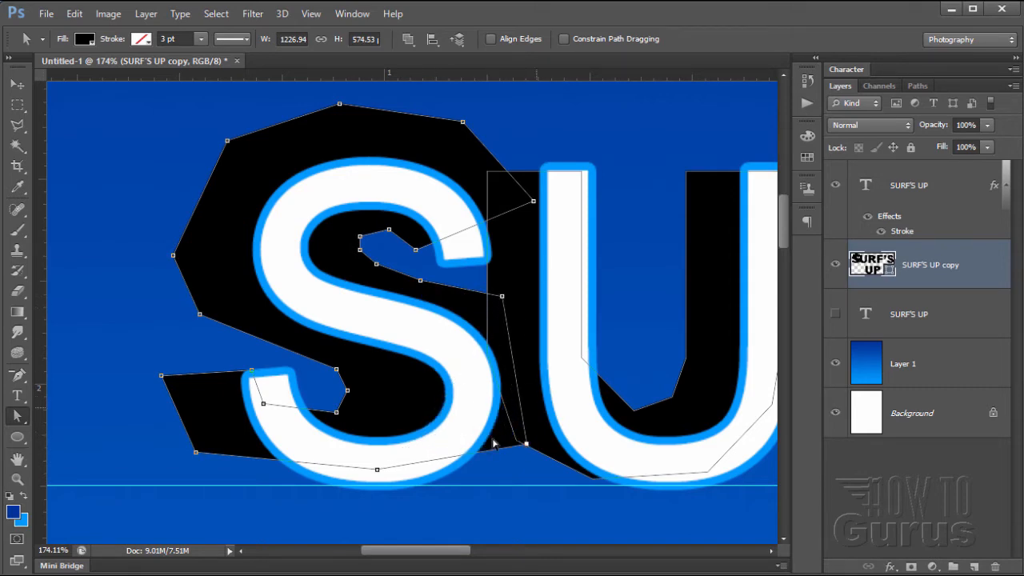
{"action": "left_click_drag", "start_coordinate": [377, 471], "coordinate": [468, 536]}
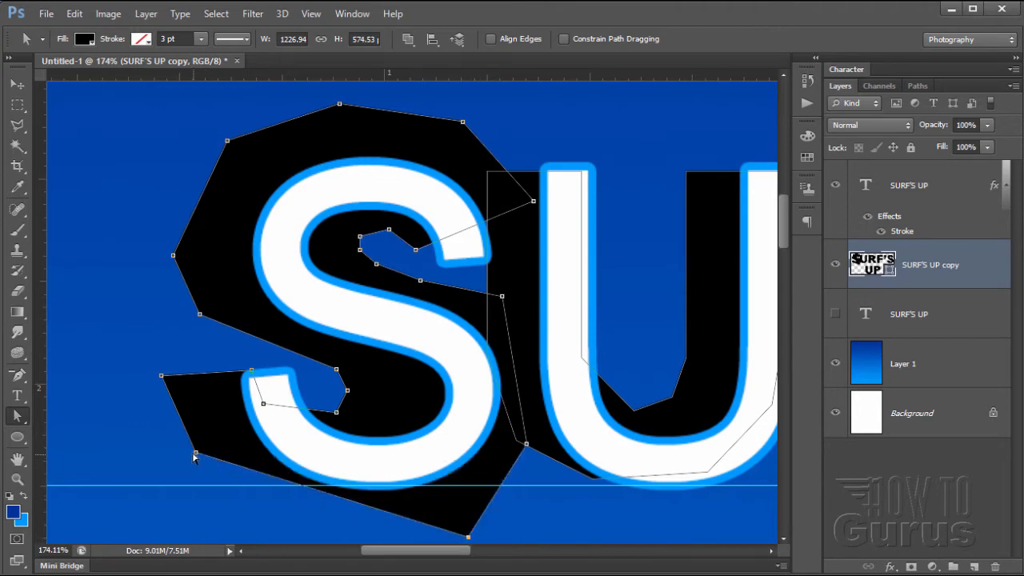
{"action": "left_click_drag", "start_coordinate": [195, 454], "coordinate": [222, 528]}
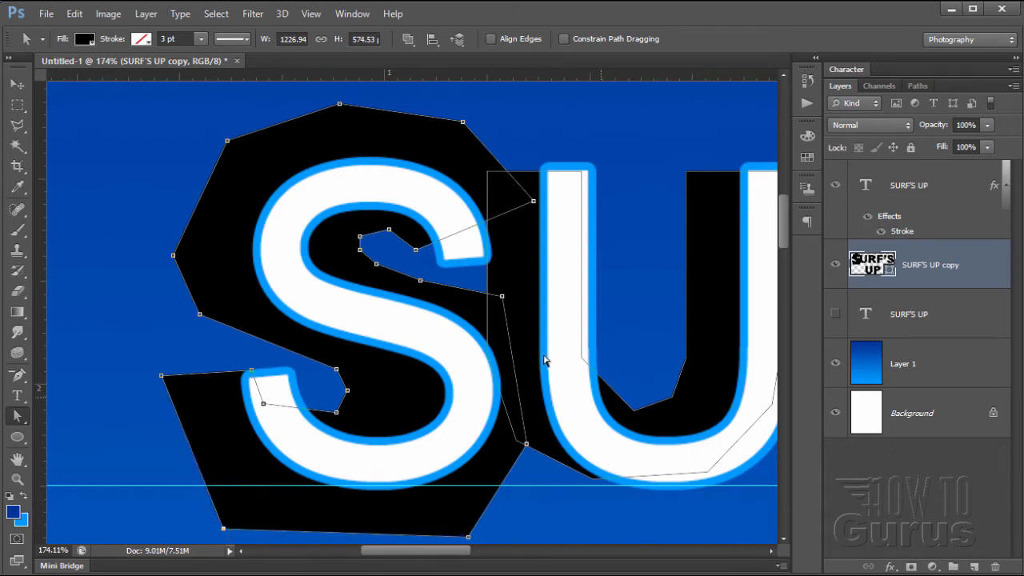
{"action": "left_click_drag", "start_coordinate": [784, 229], "coordinate": [782, 234]}
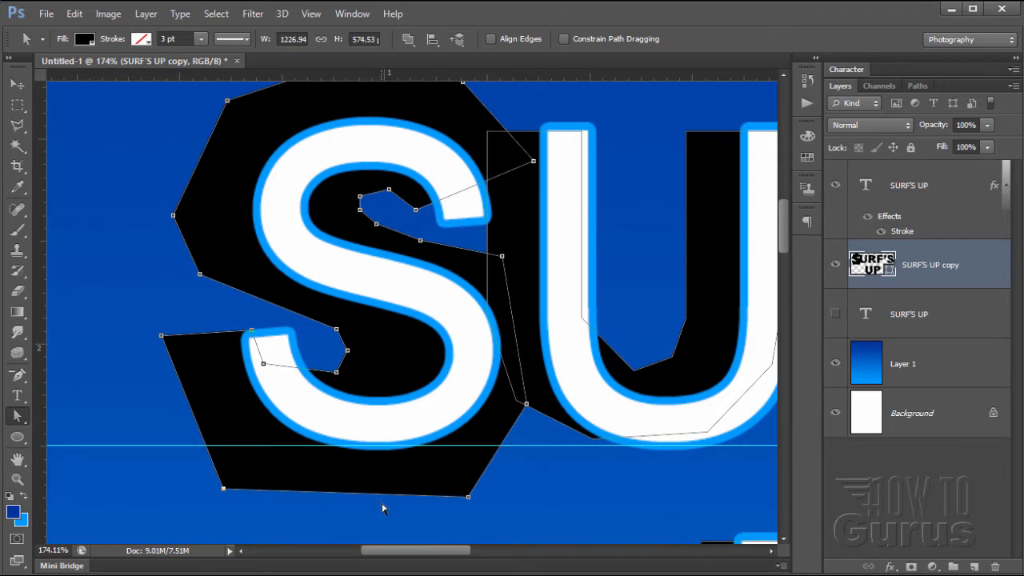
{"action": "left_click_drag", "start_coordinate": [470, 502], "coordinate": [469, 514]}
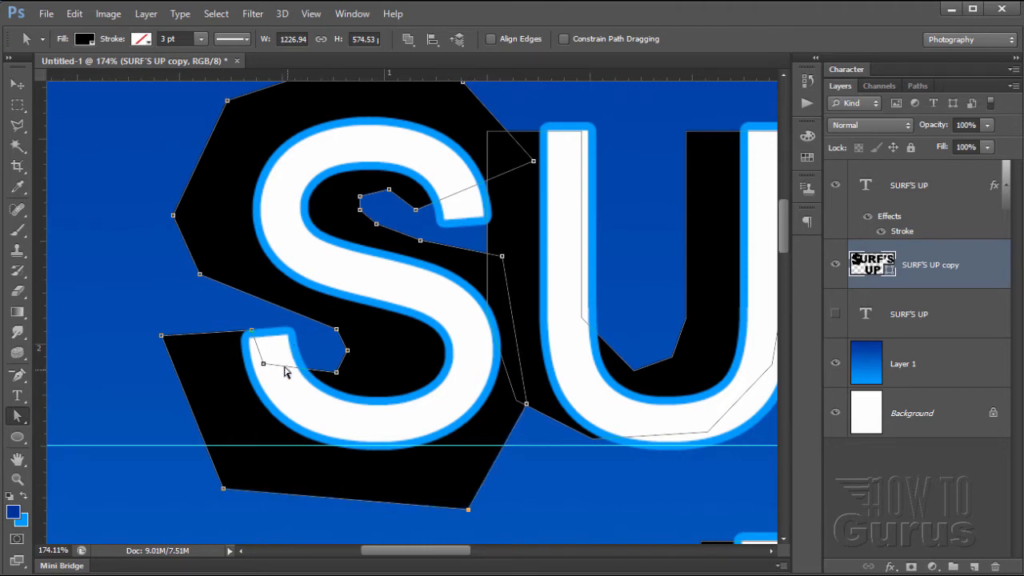
Reshape the black S's lower opening into a narrow angular notch further right, and pull its lower tip and left-side points slightly inward and down.
{"action": "left_click_drag", "start_coordinate": [161, 339], "coordinate": [185, 372]}
{"action": "left_click_drag", "start_coordinate": [264, 363], "coordinate": [425, 350]}
{"action": "left_click_drag", "start_coordinate": [336, 372], "coordinate": [398, 365]}
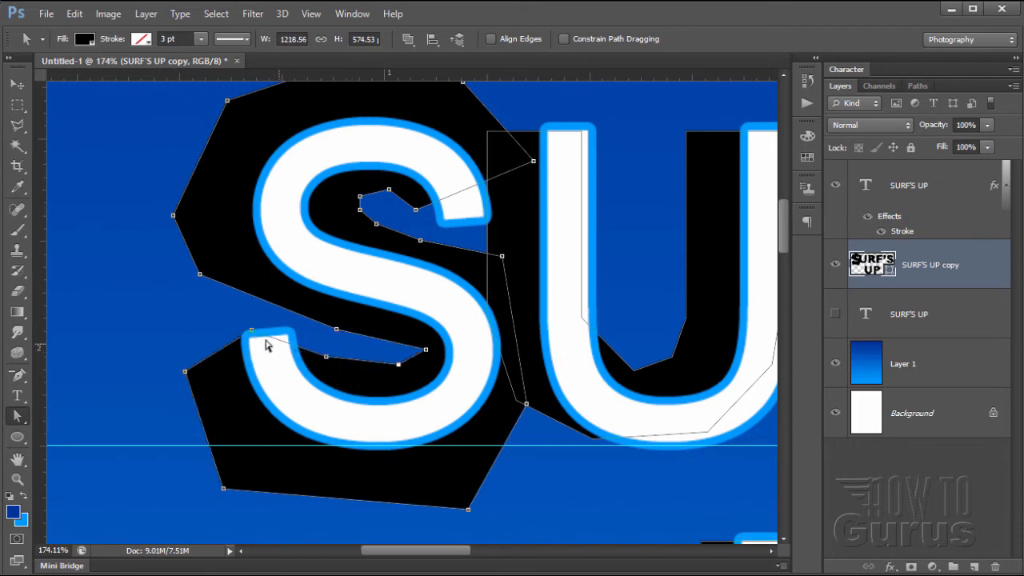
{"action": "left_click_drag", "start_coordinate": [252, 333], "coordinate": [347, 370]}
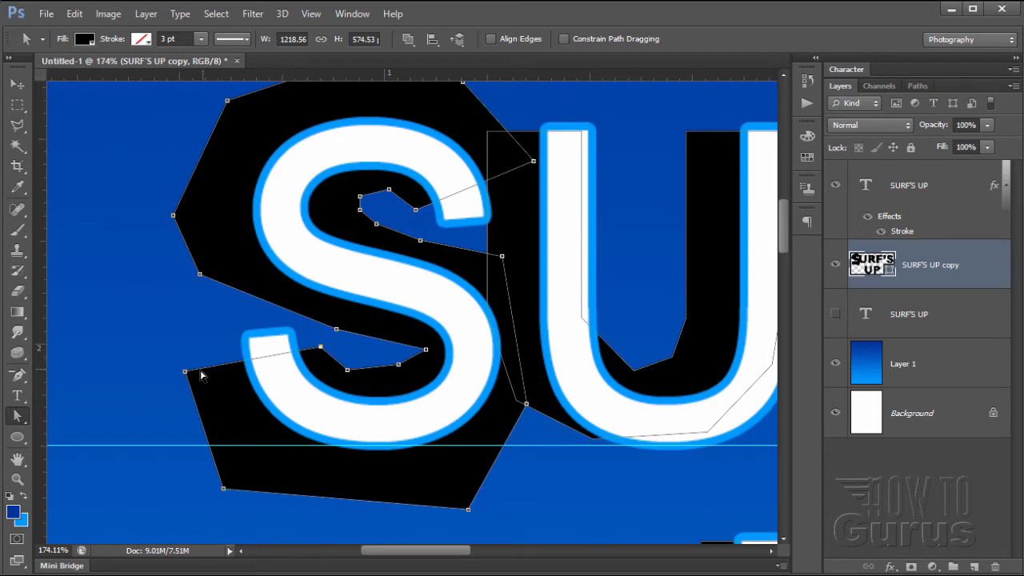
{"action": "left_click_drag", "start_coordinate": [184, 371], "coordinate": [194, 367]}
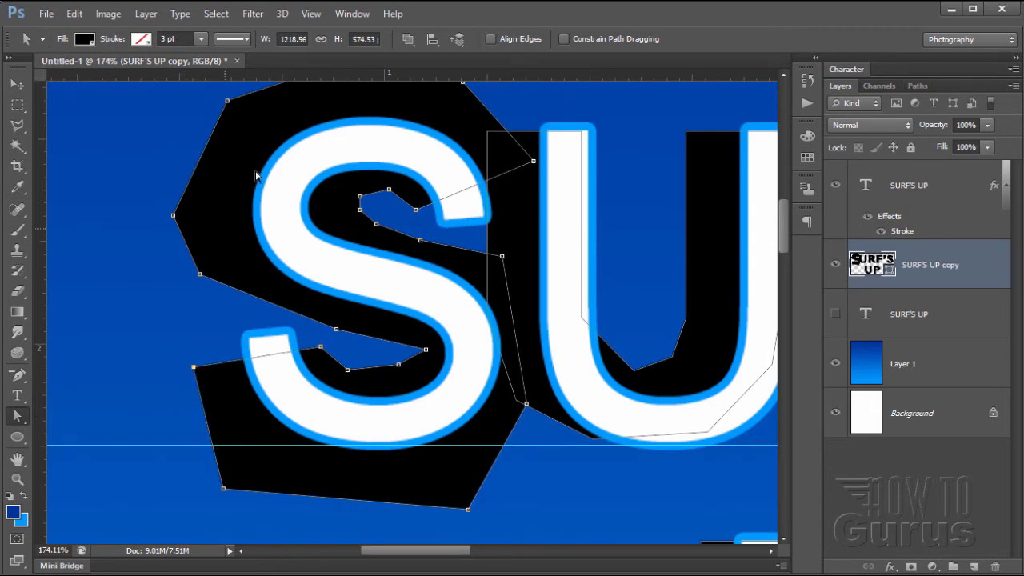
{"action": "left_click_drag", "start_coordinate": [201, 277], "coordinate": [206, 295]}
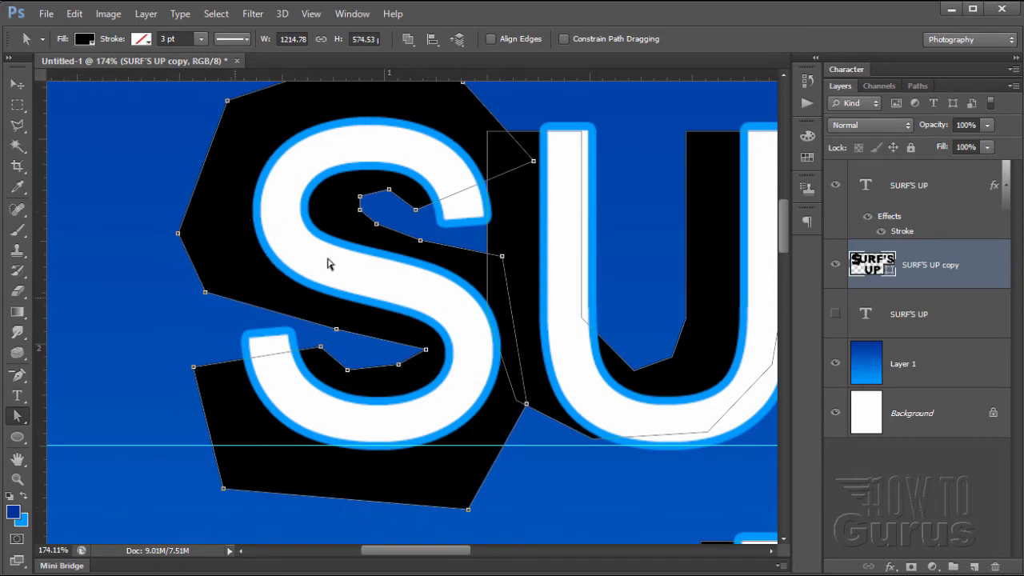
Slant the base of the black R's stem by moving its outer corner up toward the U and its inner corner to the right.
{"action": "left_click_drag", "start_coordinate": [445, 556], "coordinate": [455, 555]}
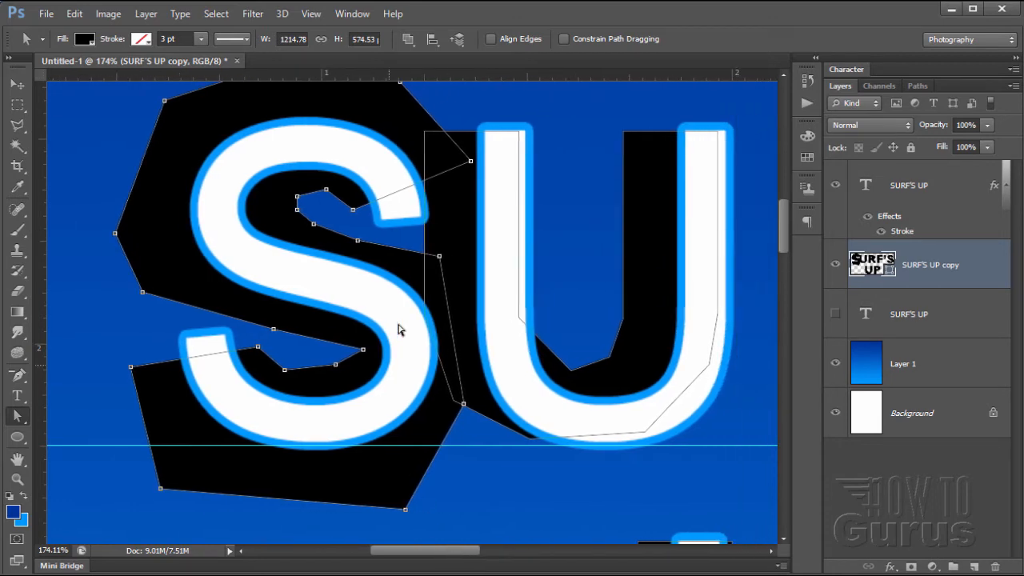
{"action": "left_click_drag", "start_coordinate": [783, 247], "coordinate": [784, 247]}
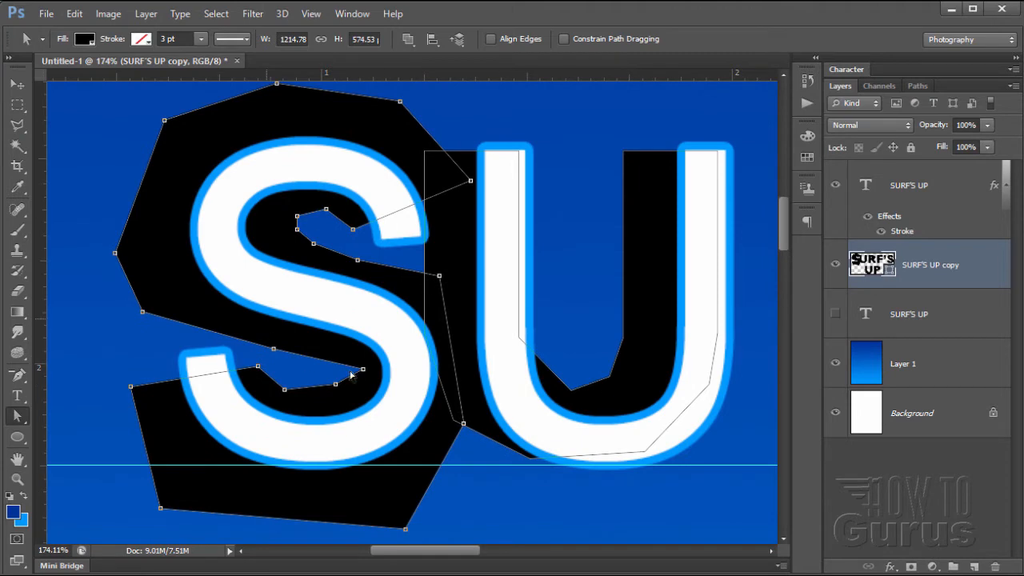
{"action": "left_click_drag", "start_coordinate": [439, 552], "coordinate": [515, 552]}
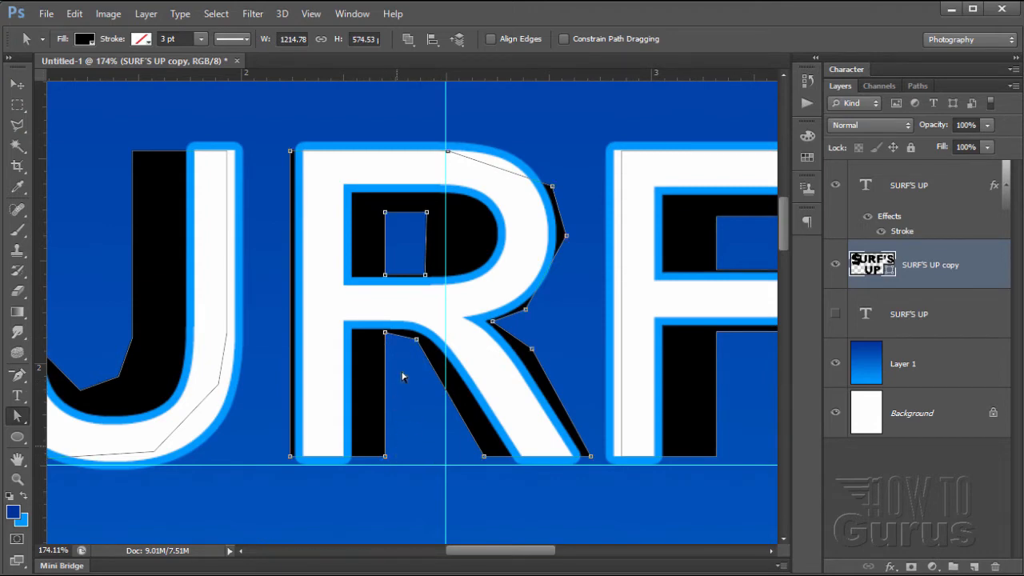
{"action": "left_click_drag", "start_coordinate": [290, 459], "coordinate": [264, 412]}
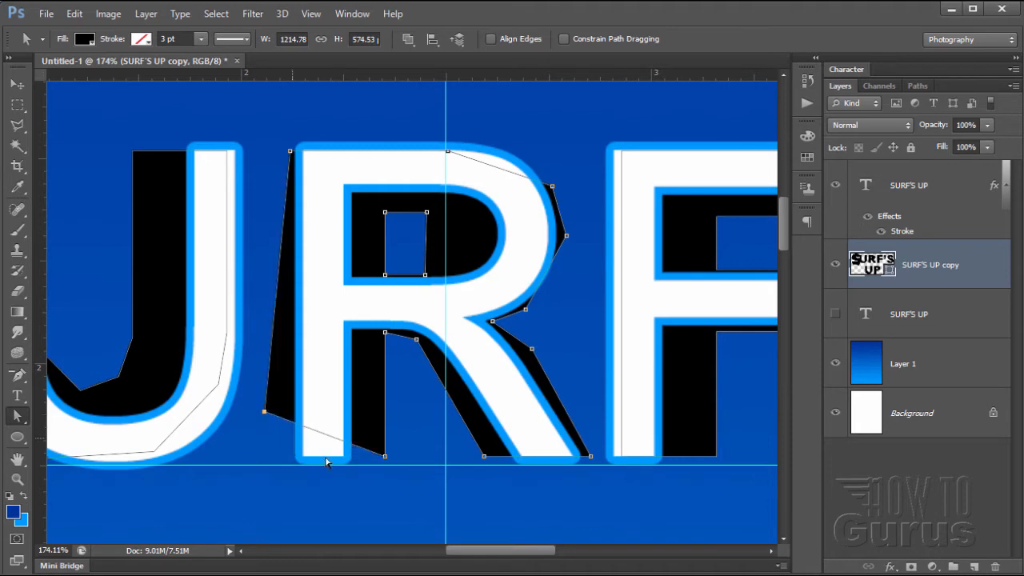
{"action": "left_click_drag", "start_coordinate": [385, 457], "coordinate": [422, 465]}
{"action": "left_click_drag", "start_coordinate": [264, 415], "coordinate": [250, 410]}
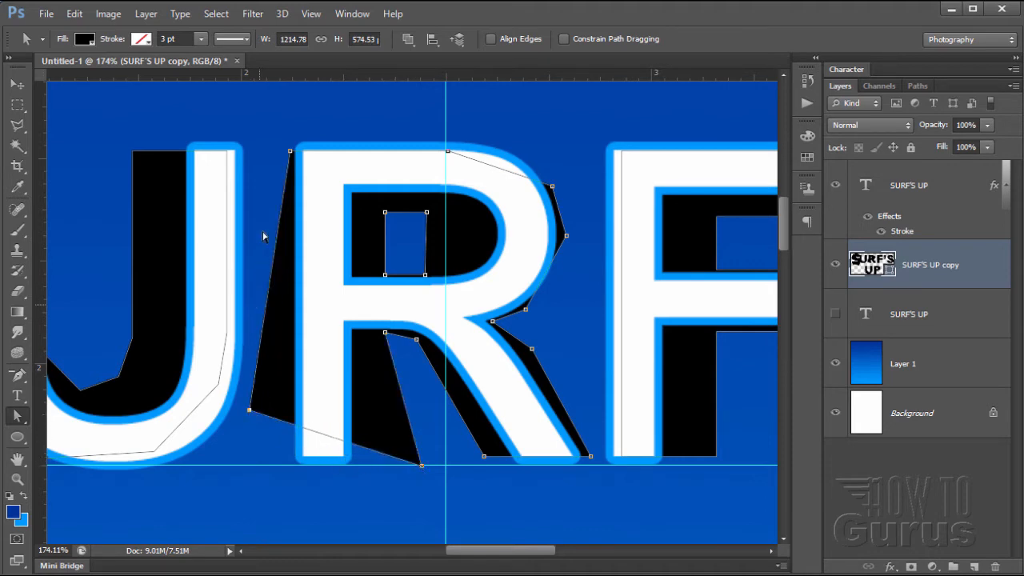
Move the anchor points along the black U's right side and bottom curve outward, past the white U and below the horizontal guide.
{"action": "left_click", "coordinate": [172, 152]}
{"action": "left_click_drag", "start_coordinate": [227, 152], "coordinate": [282, 183]}
{"action": "left_click_drag", "start_coordinate": [227, 333], "coordinate": [277, 363]}
{"action": "left_click_drag", "start_coordinate": [220, 384], "coordinate": [262, 455]}
{"action": "left_click_drag", "start_coordinate": [155, 454], "coordinate": [182, 524]}
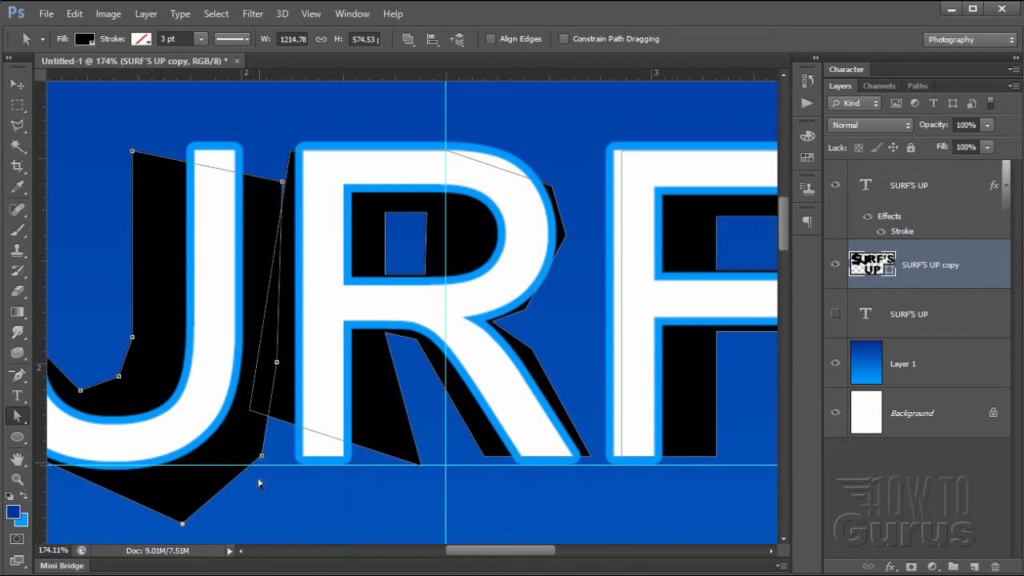
{"action": "left_click", "coordinate": [187, 528]}
Pull the black R's top corners and bowl points outward, spreading the shape above the white R and across to the F.
{"action": "left_click", "coordinate": [292, 163]}
{"action": "left_click_drag", "start_coordinate": [290, 151], "coordinate": [269, 106]}
{"action": "left_click_drag", "start_coordinate": [447, 150], "coordinate": [484, 85]}
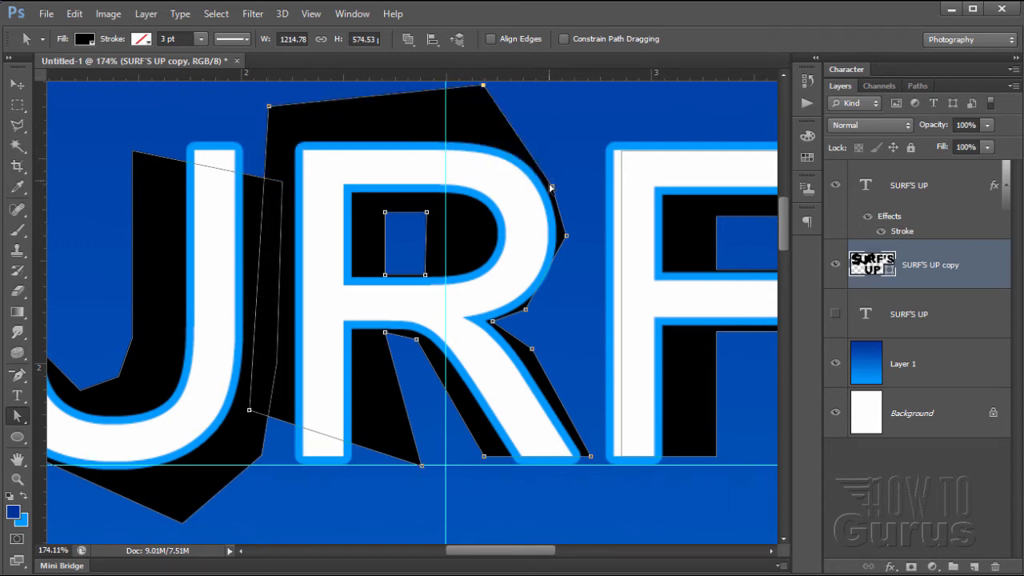
{"action": "left_click_drag", "start_coordinate": [552, 186], "coordinate": [584, 128]}
{"action": "left_click_drag", "start_coordinate": [567, 235], "coordinate": [609, 296]}
{"action": "left_click_drag", "start_coordinate": [525, 309], "coordinate": [571, 330]}
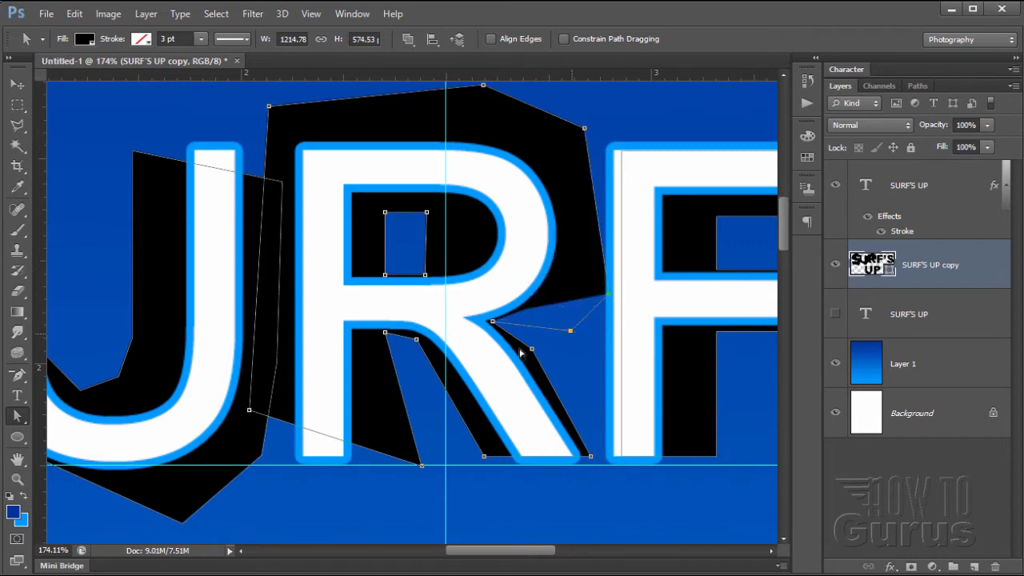
Widen the black R's leg toward the F with a small angular side notch, and shrink the opening between its stem and leg.
{"action": "left_click_drag", "start_coordinate": [493, 323], "coordinate": [596, 356]}
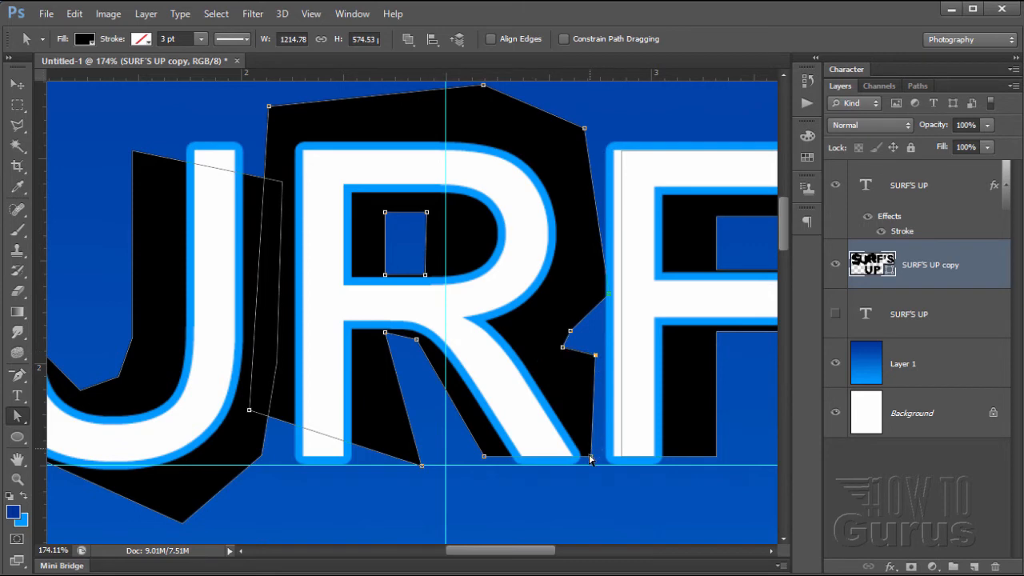
{"action": "left_click_drag", "start_coordinate": [590, 458], "coordinate": [602, 430]}
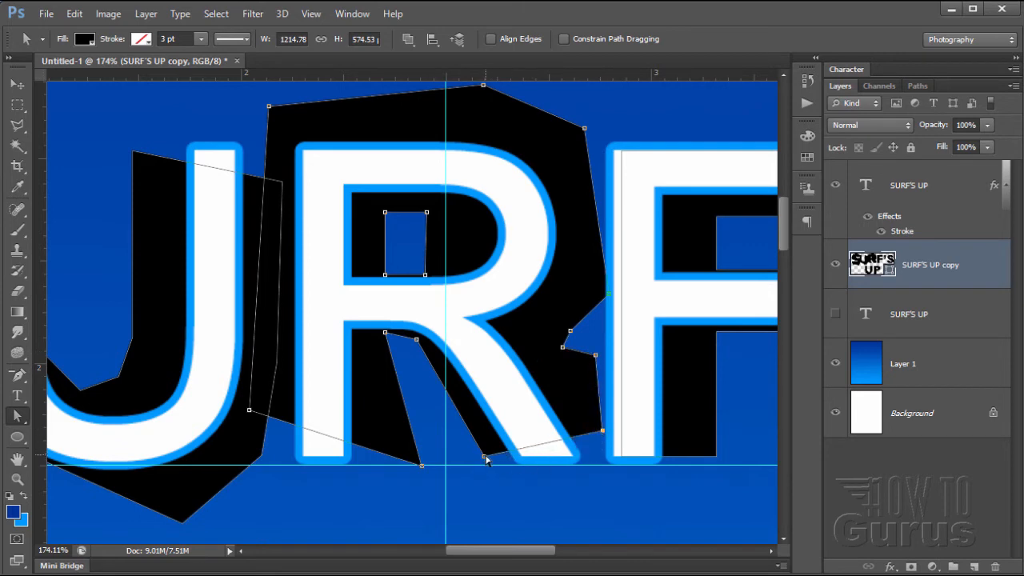
{"action": "left_click_drag", "start_coordinate": [485, 457], "coordinate": [478, 448]}
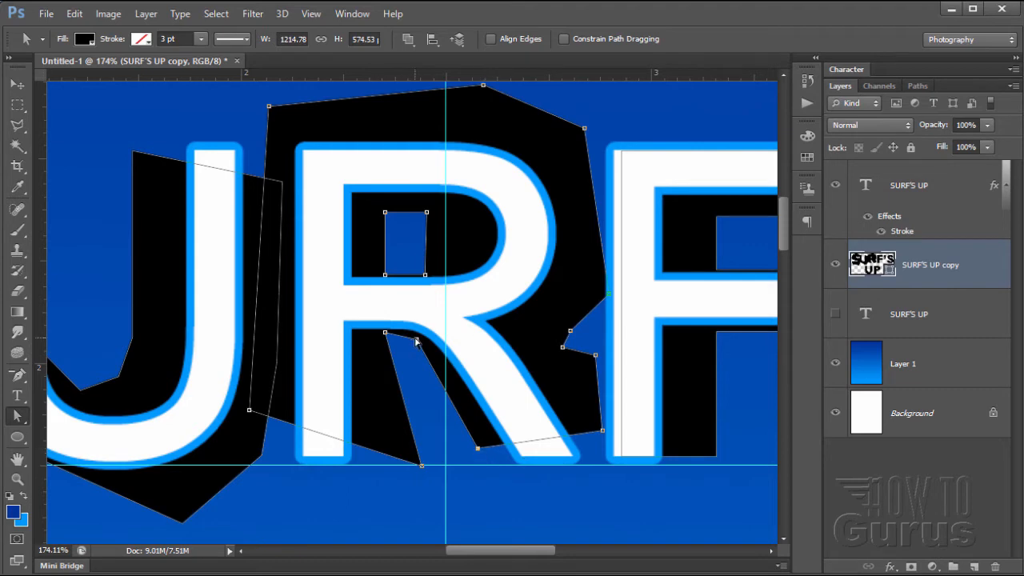
{"action": "left_click_drag", "start_coordinate": [416, 340], "coordinate": [428, 373]}
{"action": "left_click_drag", "start_coordinate": [385, 334], "coordinate": [429, 384]}
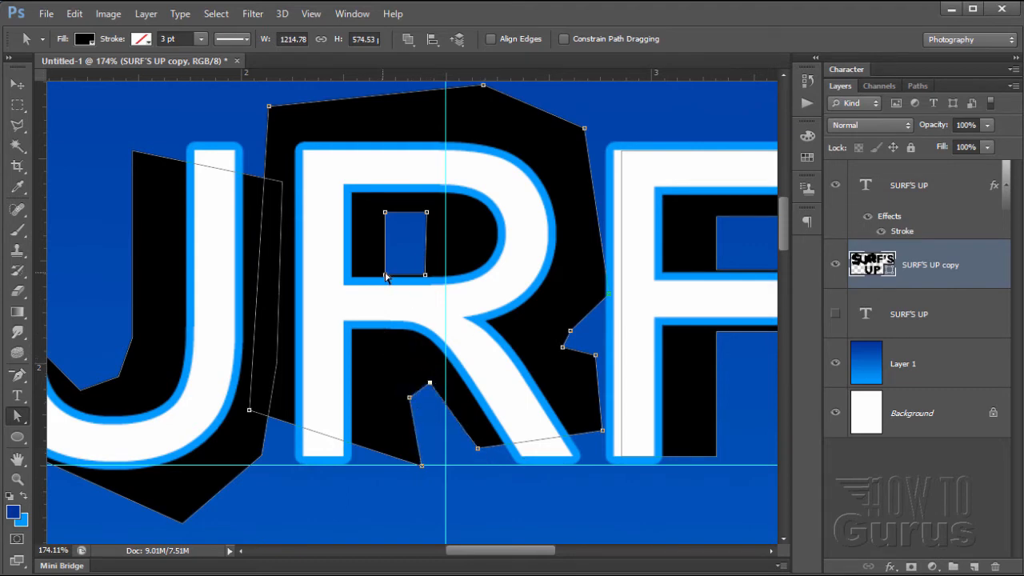
Shorten the black R's inner hole into an uneven quadrilateral and move the R's upper-left corner further outward over the U.
{"action": "left_click_drag", "start_coordinate": [384, 276], "coordinate": [389, 243]}
{"action": "left_click_drag", "start_coordinate": [425, 277], "coordinate": [434, 250]}
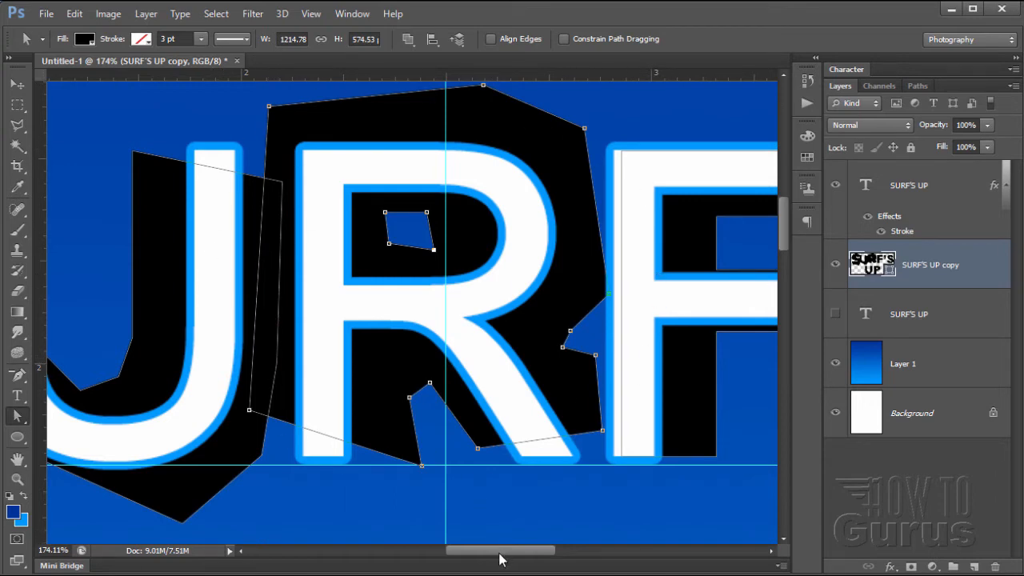
{"action": "left_click_drag", "start_coordinate": [500, 558], "coordinate": [454, 558]}
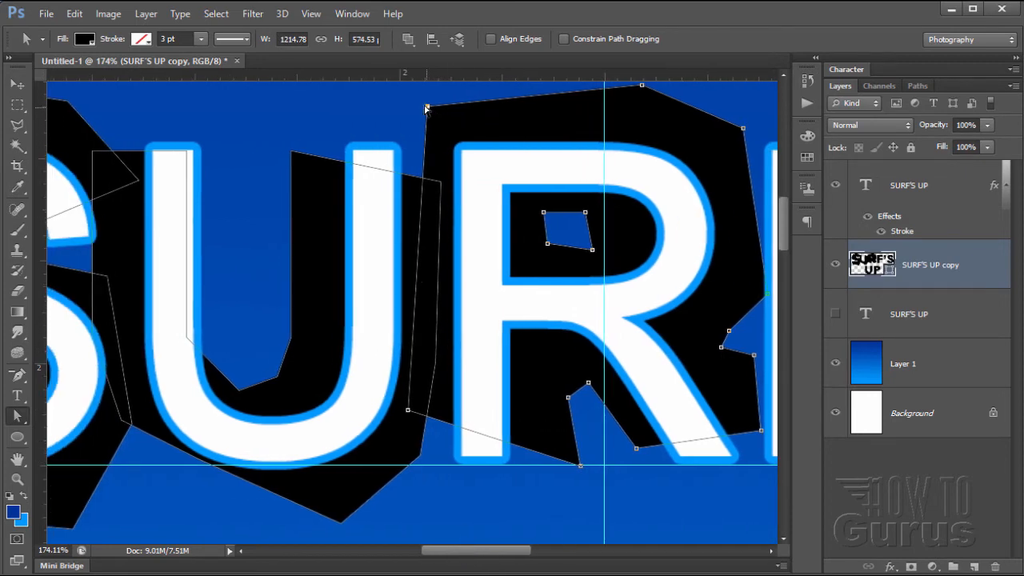
{"action": "left_click_drag", "start_coordinate": [425, 107], "coordinate": [410, 96]}
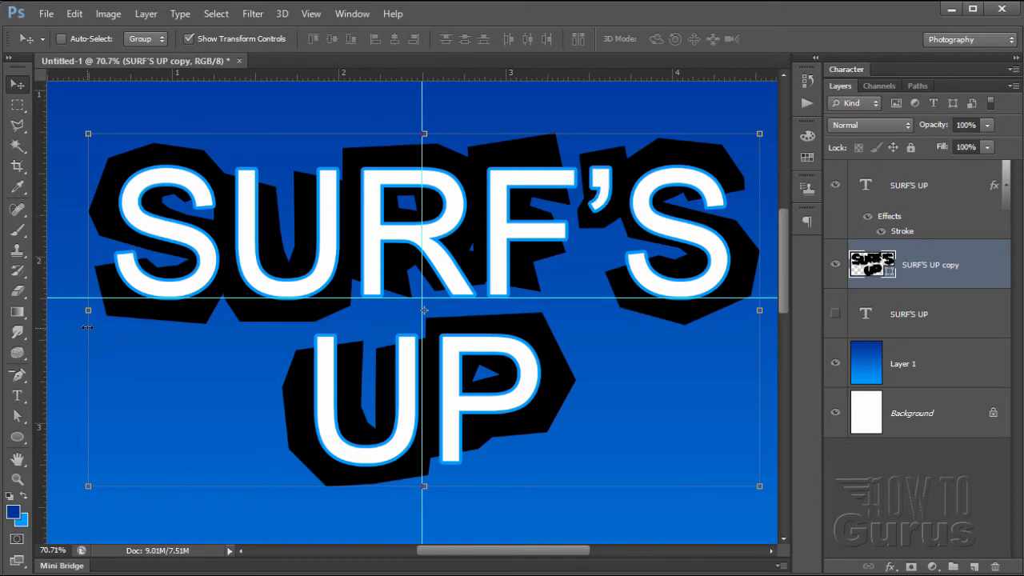
Extend the left-side anchor points of the black apostrophe toward the F so that the two black shapes overlap.
{"action": "left_click", "coordinate": [18, 416]}
{"action": "left_click", "coordinate": [591, 175]}
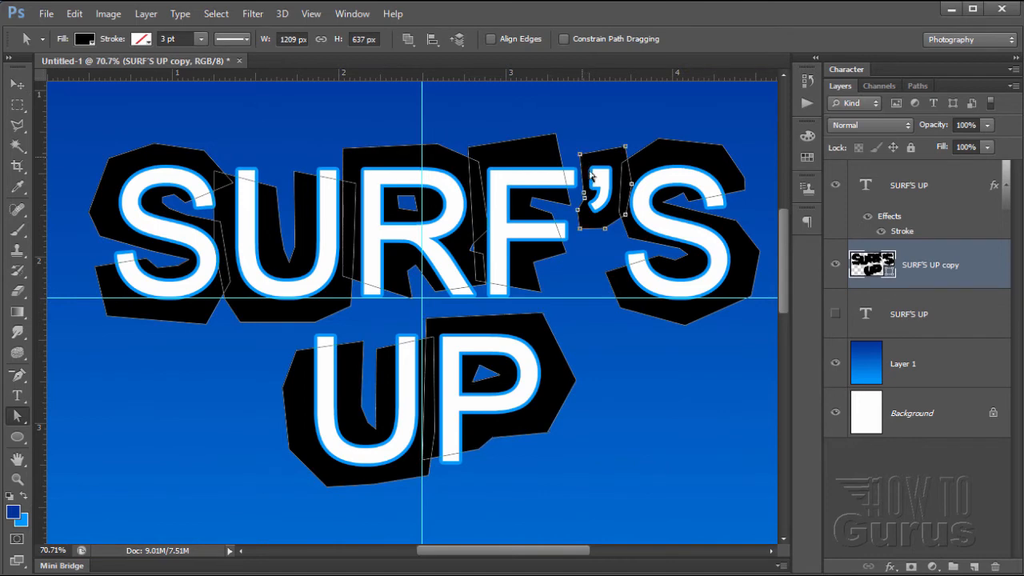
{"action": "left_click_drag", "start_coordinate": [580, 155], "coordinate": [552, 146]}
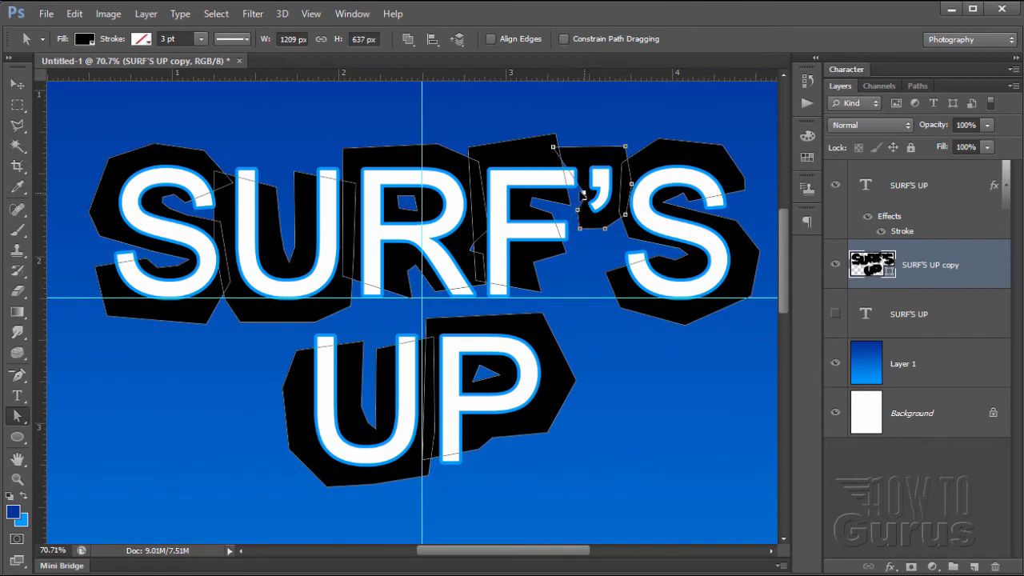
{"action": "left_click_drag", "start_coordinate": [584, 194], "coordinate": [560, 193]}
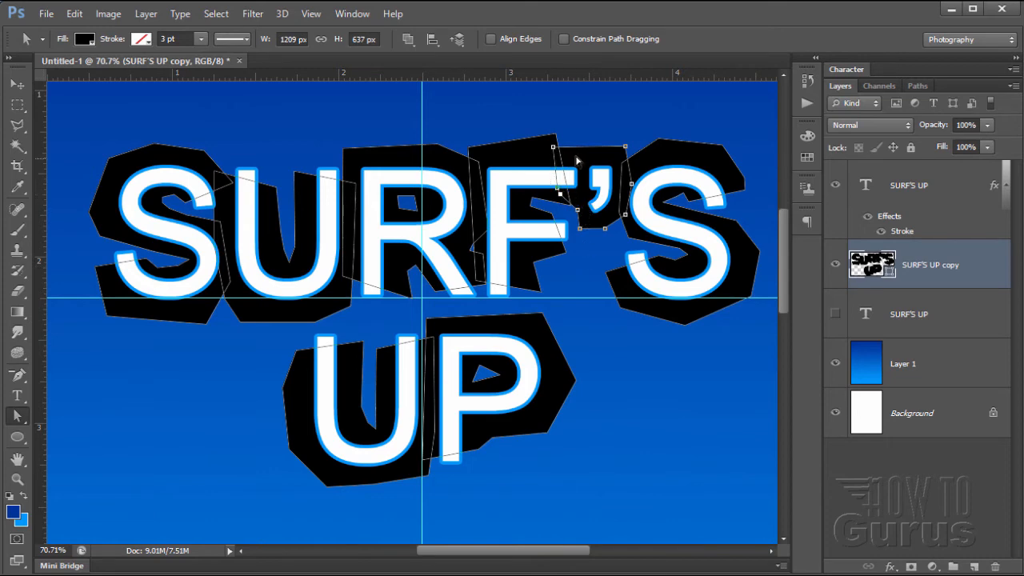
{"action": "key", "text": "v"}
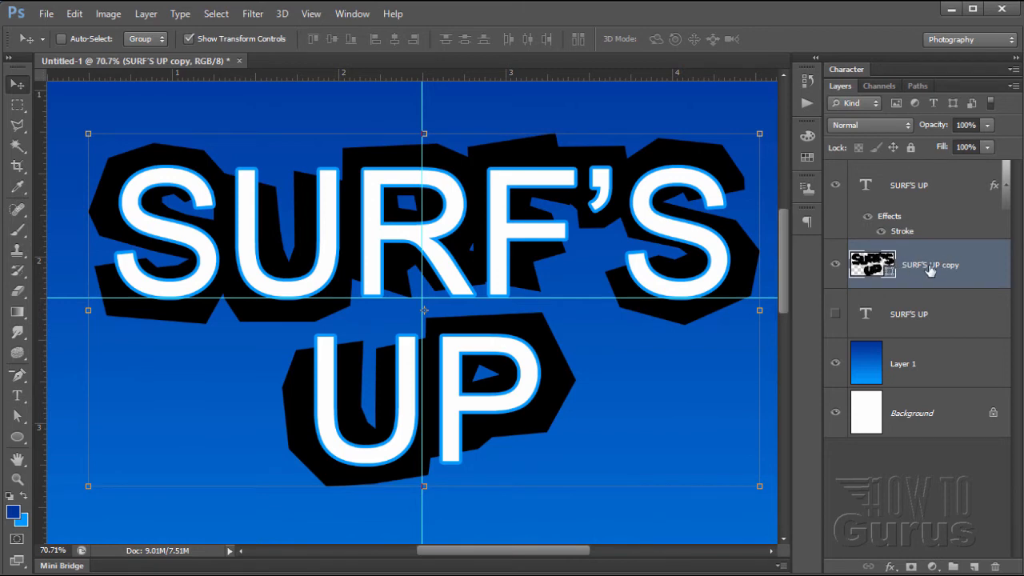
Duplicate the SURF'S UP copy layer, hide the original shape layer and rasterize the duplicate.
{"action": "left_click_drag", "start_coordinate": [930, 270], "coordinate": [974, 566]}
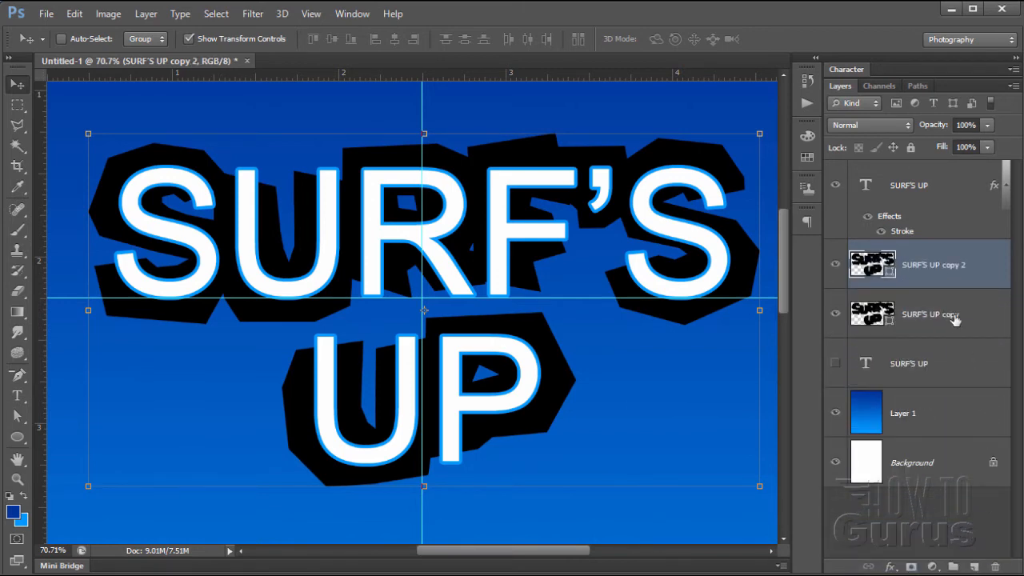
{"action": "left_click", "coordinate": [835, 314]}
{"action": "right_click", "coordinate": [913, 269]}
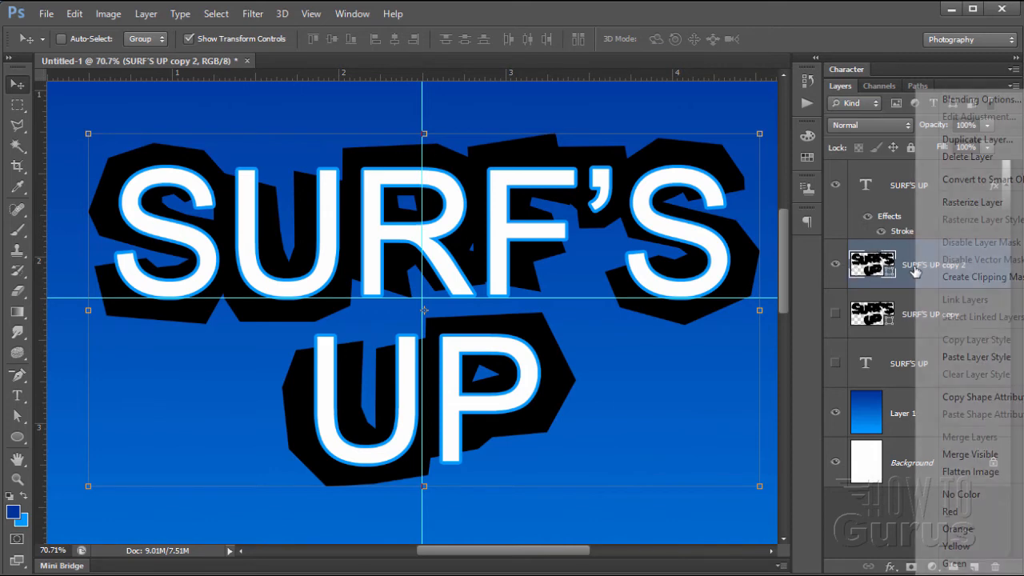
{"action": "left_click", "coordinate": [972, 202]}
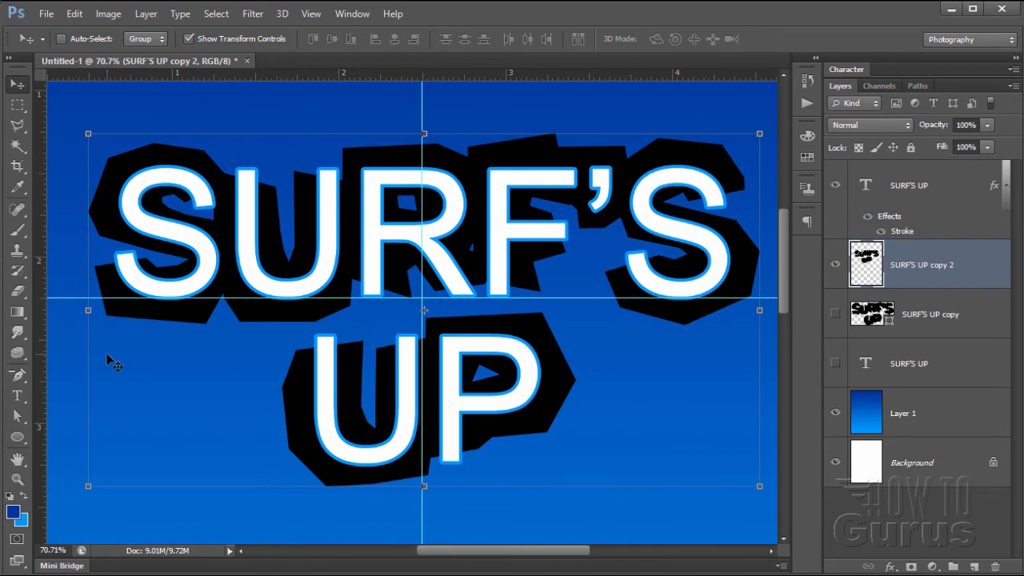
Reset the colors to black and white and apply a randomized Fibers filter to SURF'S UP copy 2 with variance 16 and strength 4.
{"action": "left_click", "coordinate": [10, 496]}
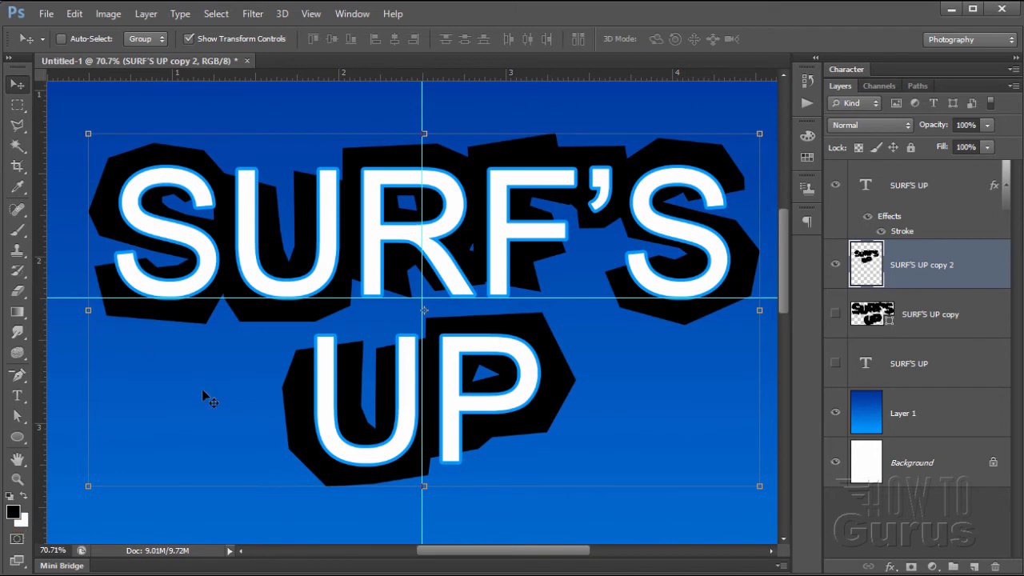
{"action": "left_click", "coordinate": [252, 13]}
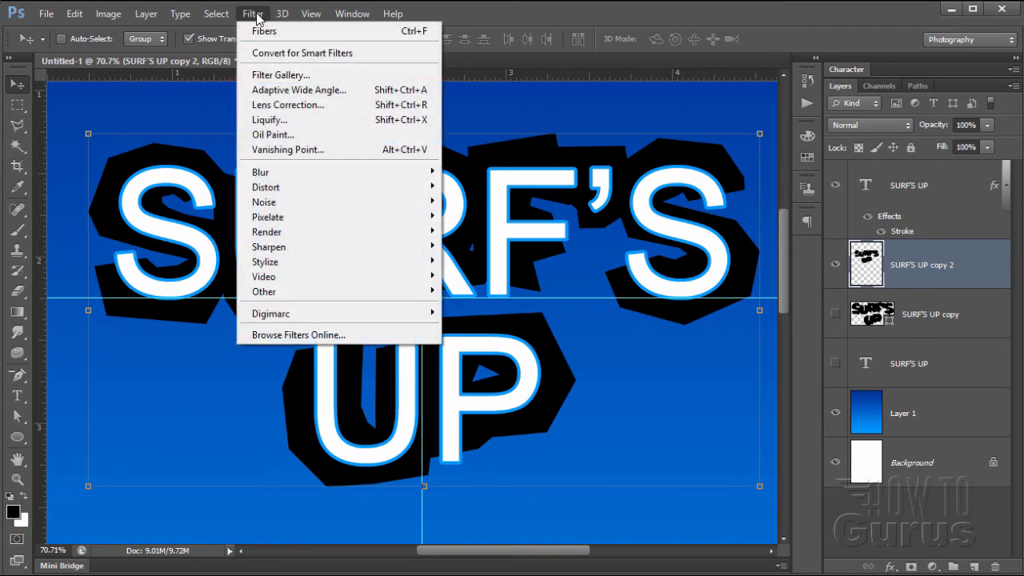
{"action": "mouse_move", "coordinate": [284, 234]}
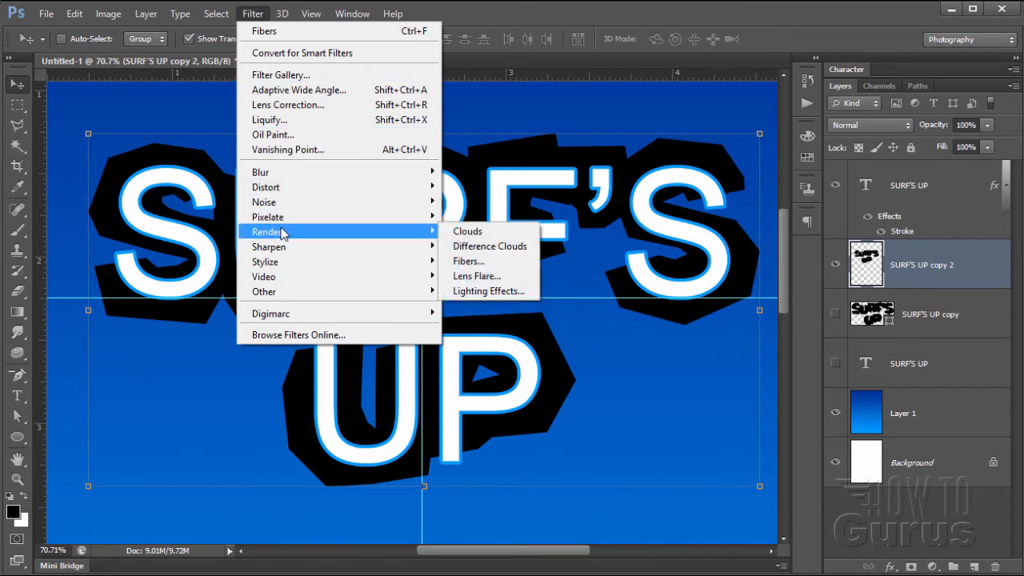
{"action": "left_click", "coordinate": [468, 261]}
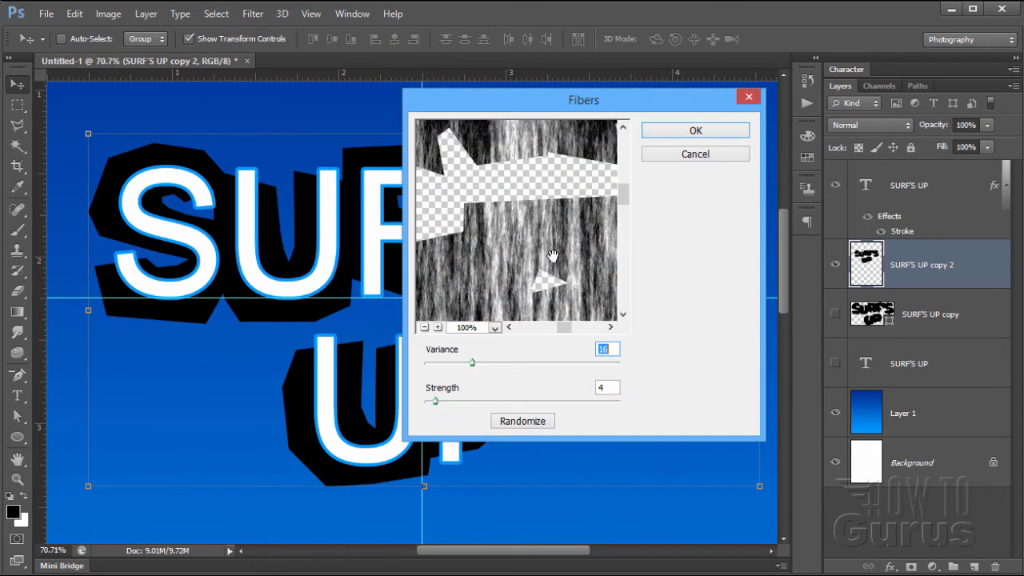
{"action": "left_click", "coordinate": [609, 348]}
{"action": "left_click", "coordinate": [526, 423]}
{"action": "left_click", "coordinate": [527, 423]}
{"action": "left_click", "coordinate": [528, 423]}
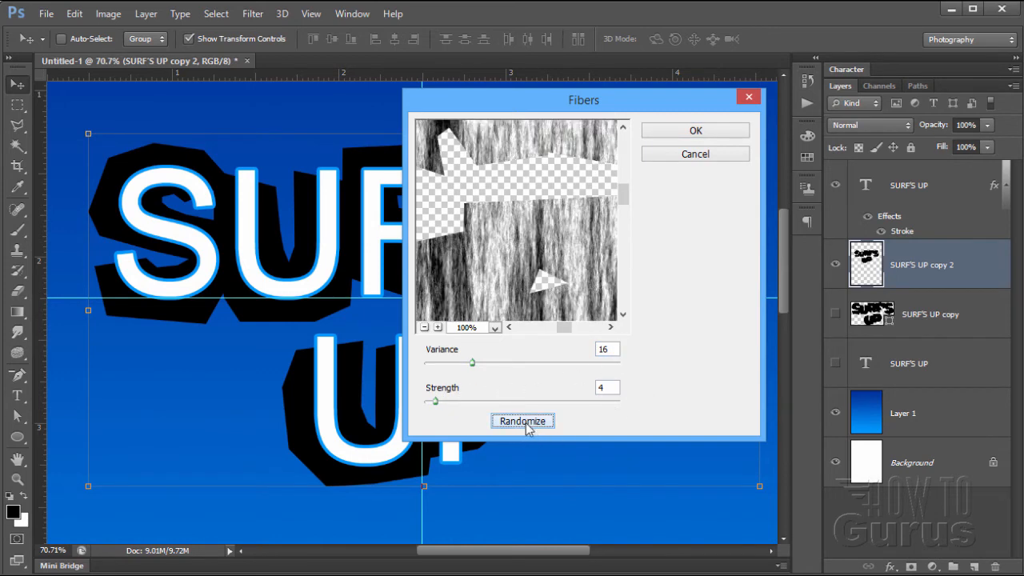
{"action": "left_click", "coordinate": [528, 423]}
{"action": "left_click", "coordinate": [513, 424]}
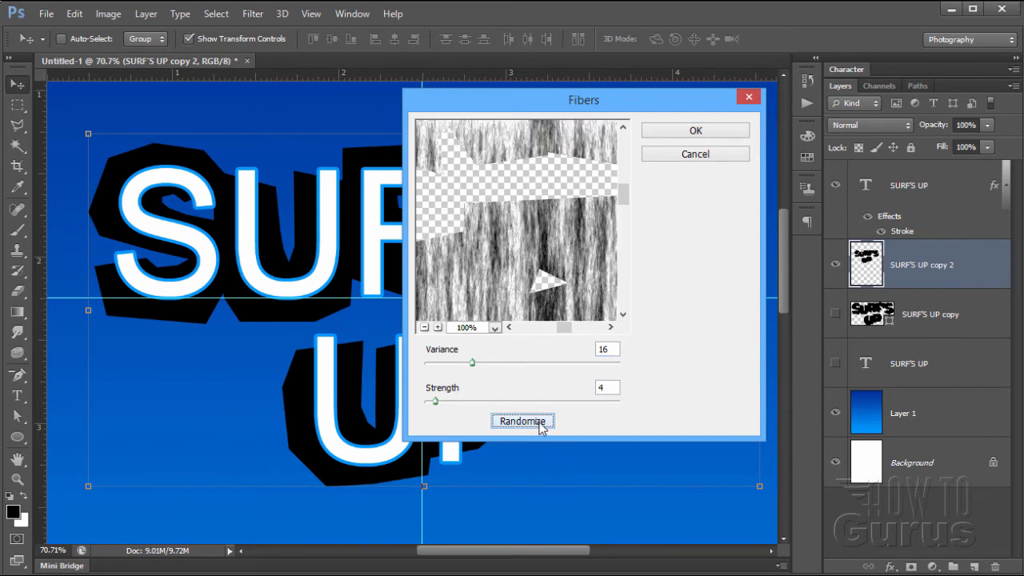
{"action": "left_click", "coordinate": [540, 426]}
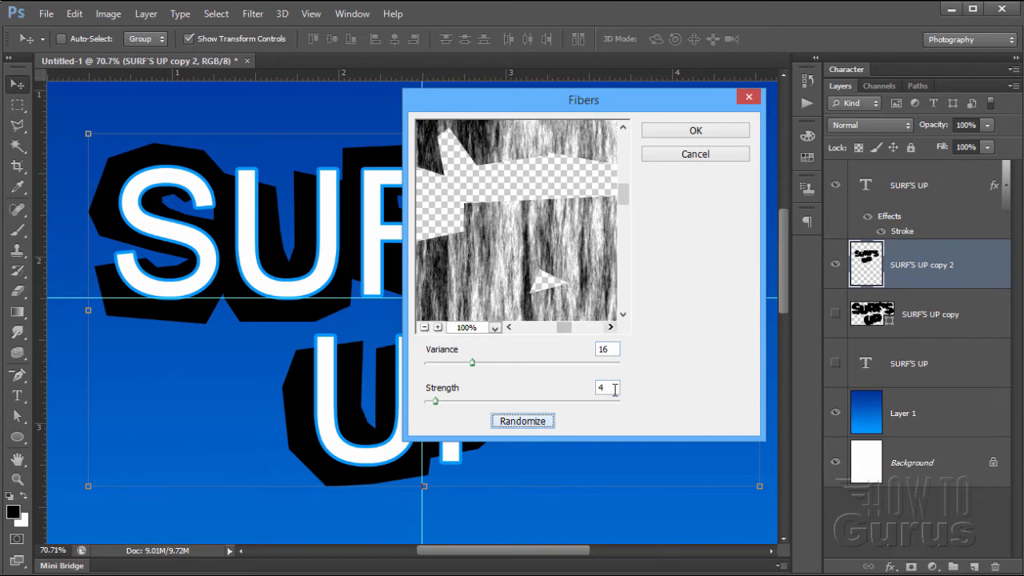
{"action": "left_click", "coordinate": [695, 131]}
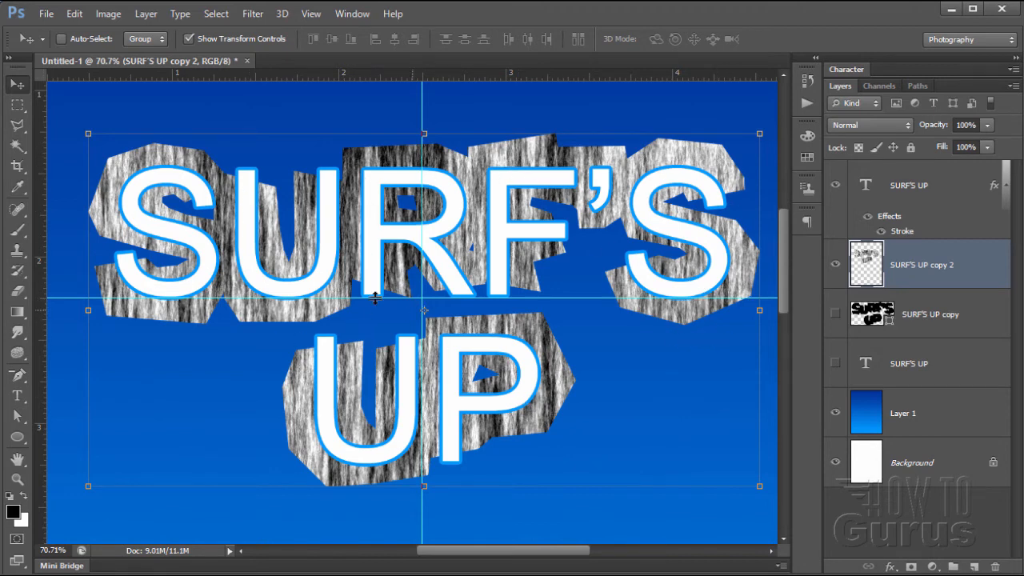
Colorize the fiber-textured lettering wood brown using Hue/Saturation with hue 16, saturation 53 and lightness -17.
{"action": "left_click", "coordinate": [108, 14]}
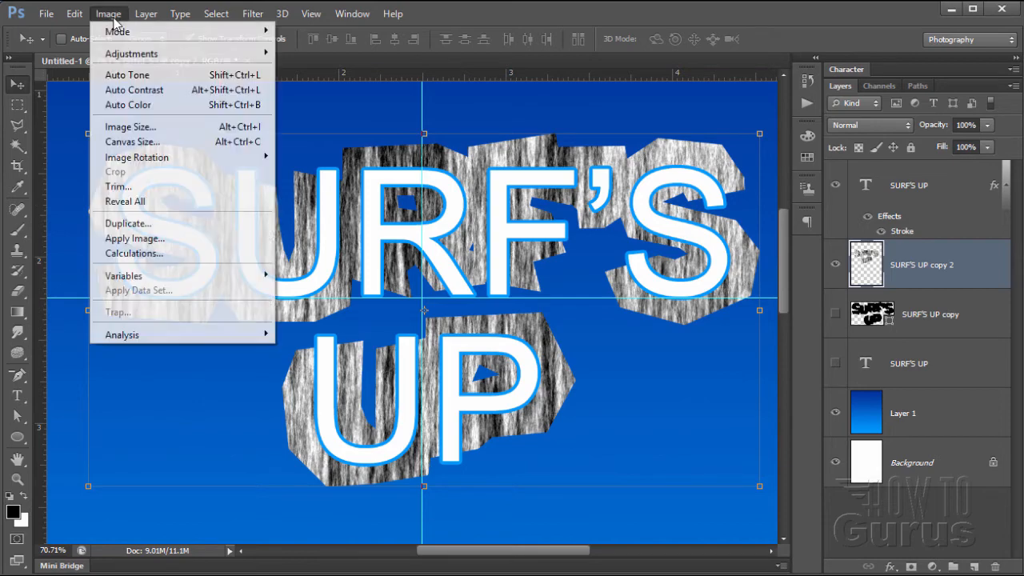
{"action": "mouse_move", "coordinate": [125, 54]}
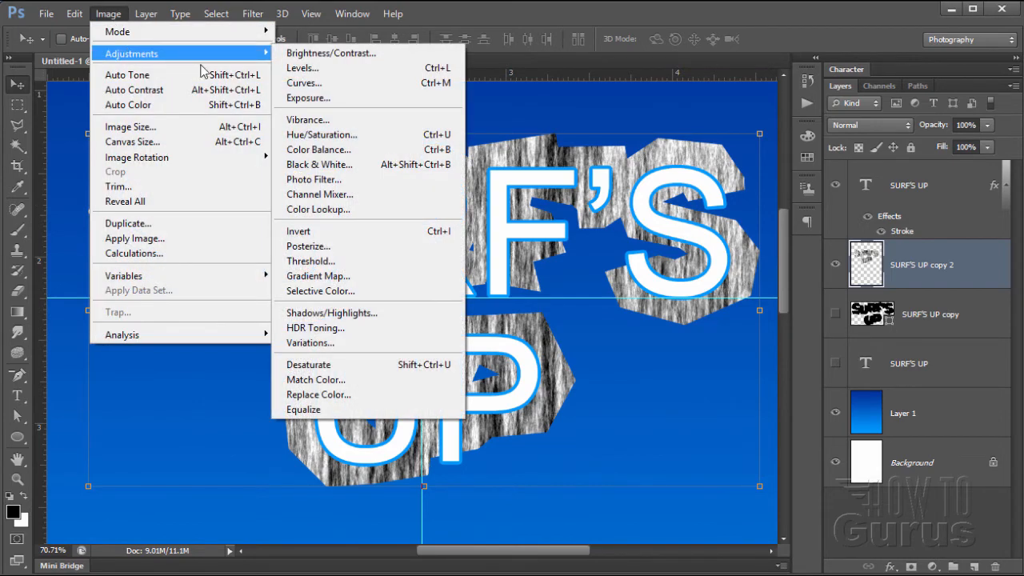
{"action": "left_click", "coordinate": [336, 135]}
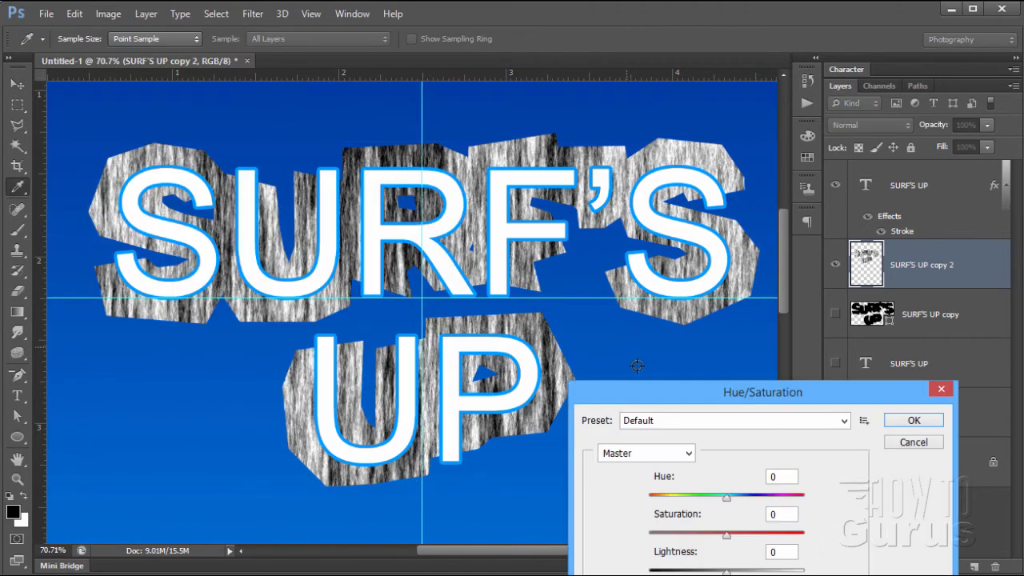
{"action": "left_click_drag", "start_coordinate": [655, 389], "coordinate": [670, 287]}
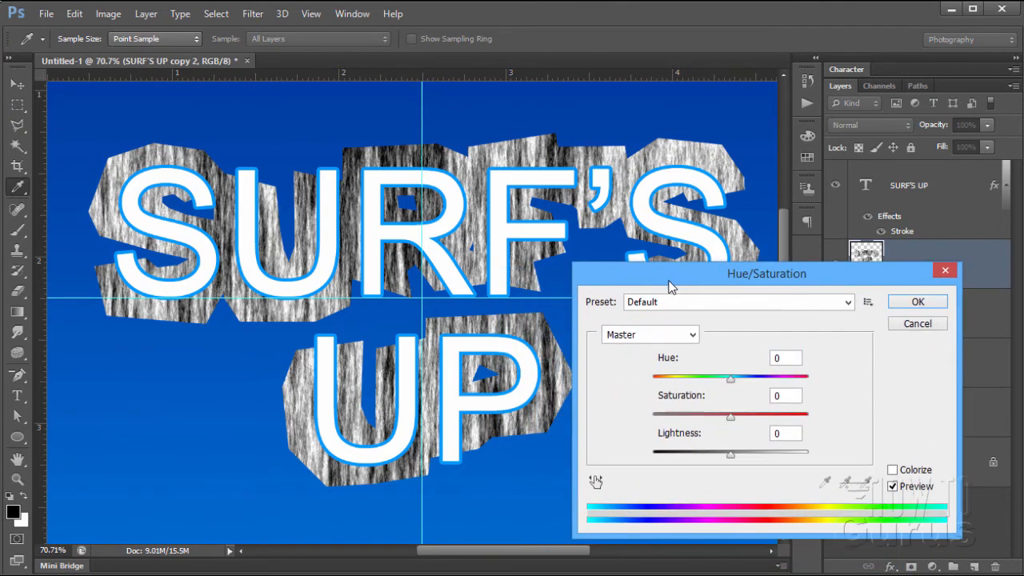
{"action": "left_click", "coordinate": [897, 473]}
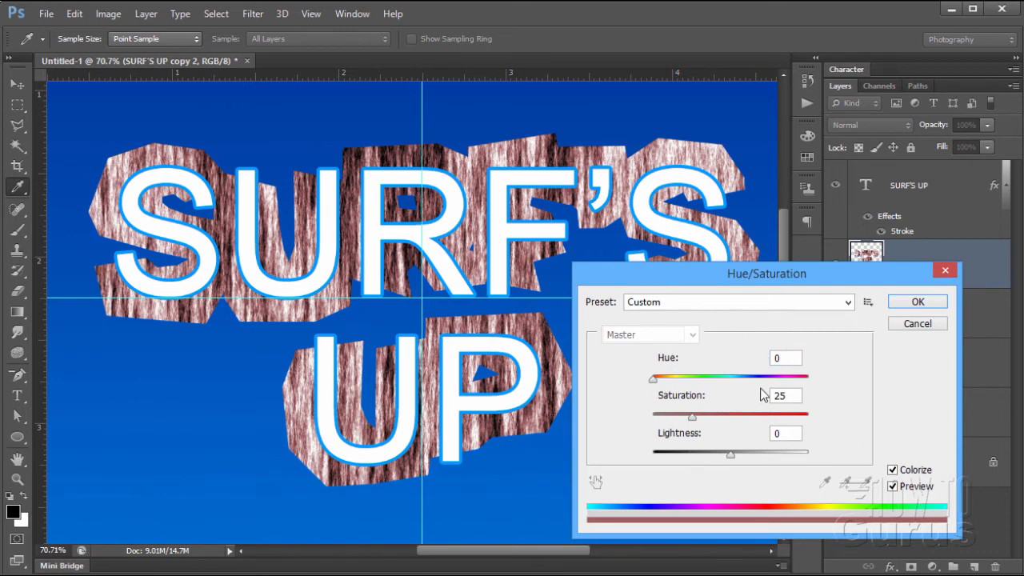
{"action": "type", "text": "16"}
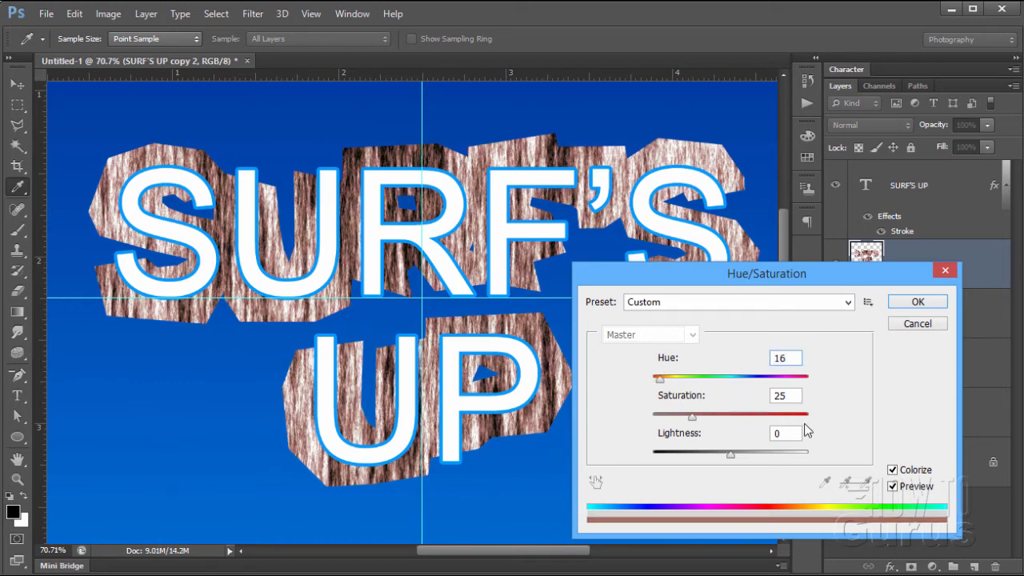
{"action": "key", "text": "Tab"}
{"action": "type", "text": "53"}
{"action": "key", "text": "Tab"}
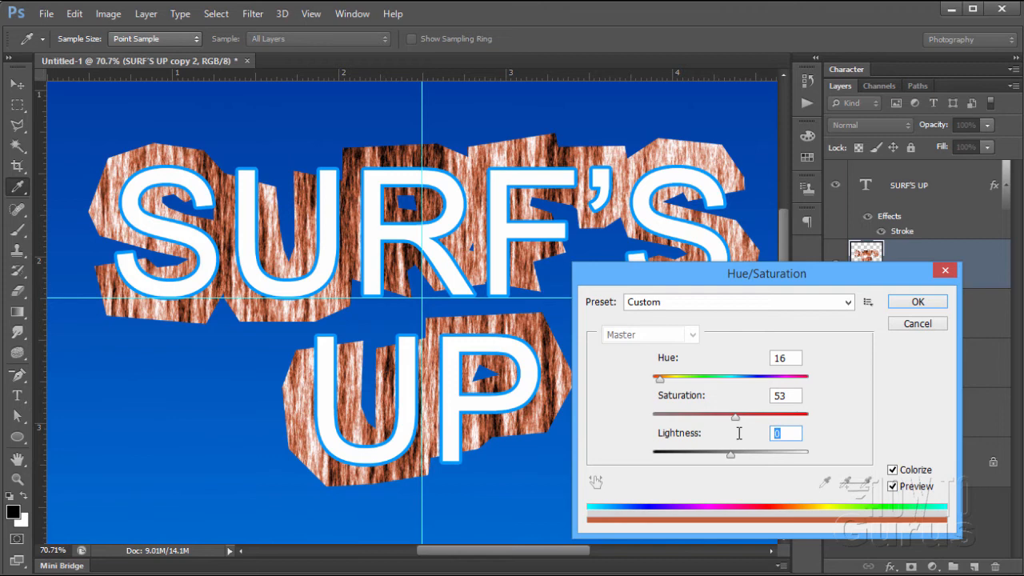
{"action": "type", "text": "-17"}
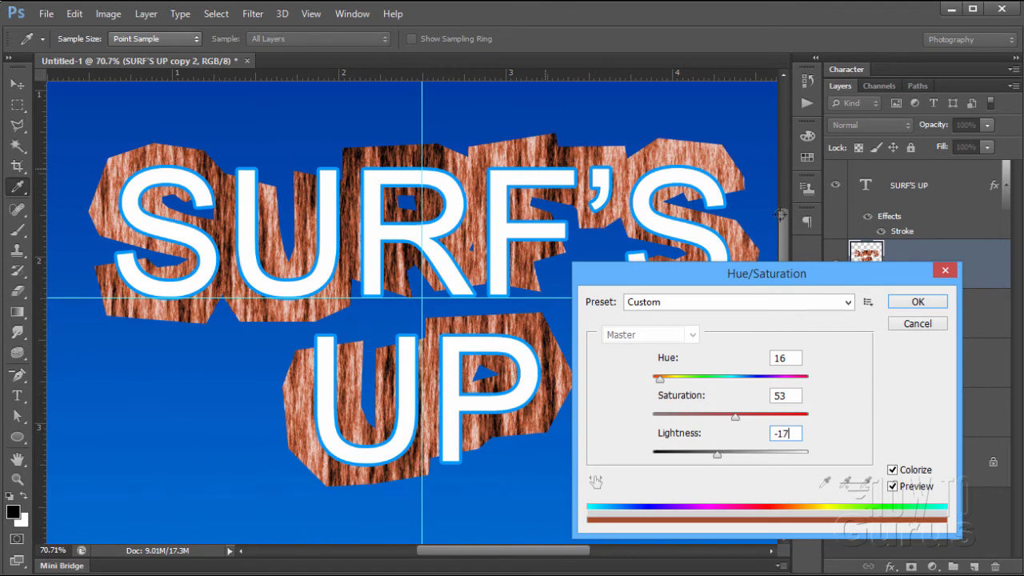
{"action": "left_click", "coordinate": [914, 301]}
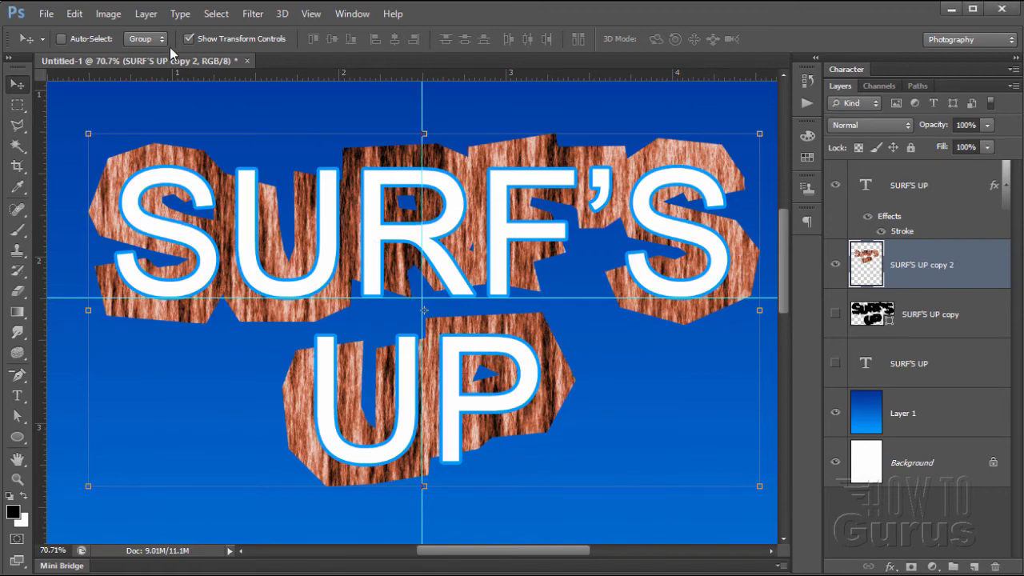
Add a smooth inner Bevel & Emboss to the wood lettering layer with 113% depth and 10 px size.
{"action": "left_click", "coordinate": [145, 18]}
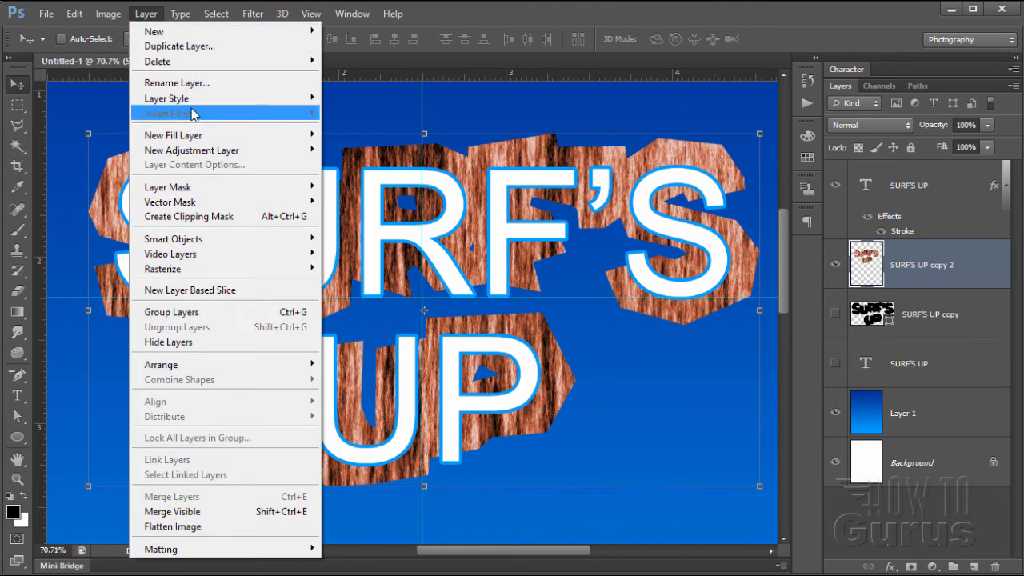
{"action": "mouse_move", "coordinate": [196, 100]}
{"action": "left_click", "coordinate": [369, 121]}
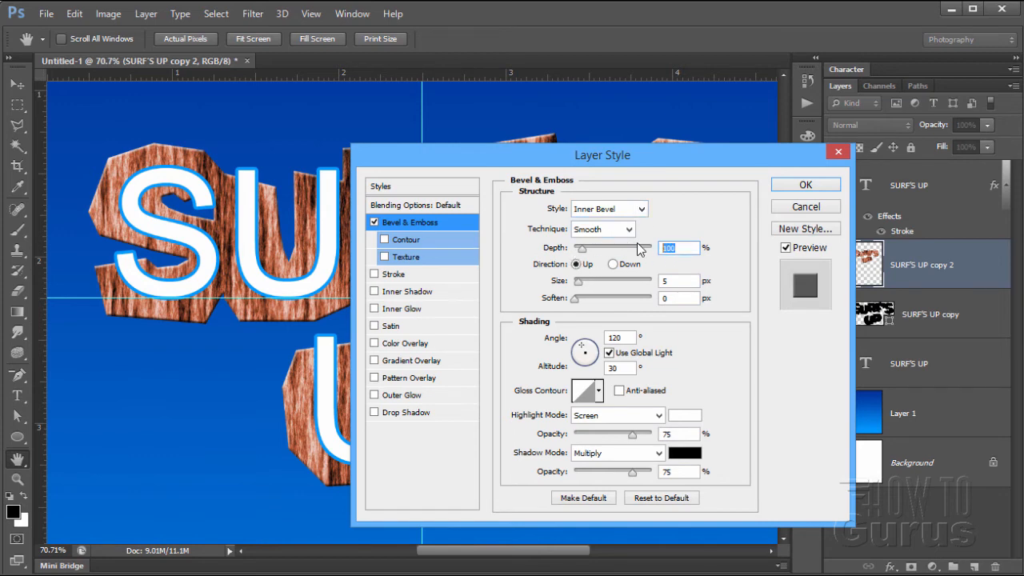
{"action": "type", "text": "113"}
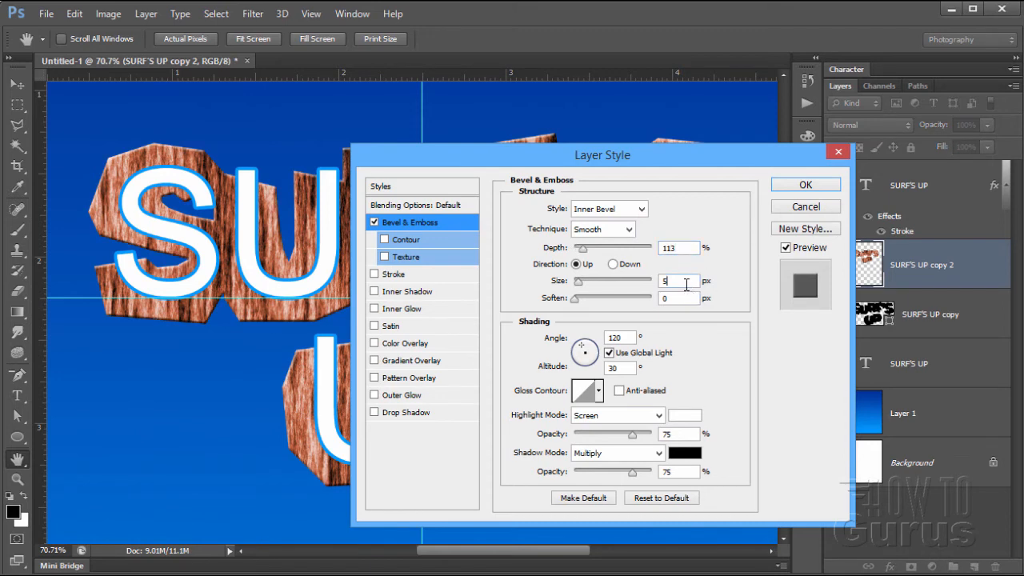
{"action": "left_click_drag", "start_coordinate": [687, 285], "coordinate": [624, 284]}
{"action": "type", "text": "10"}
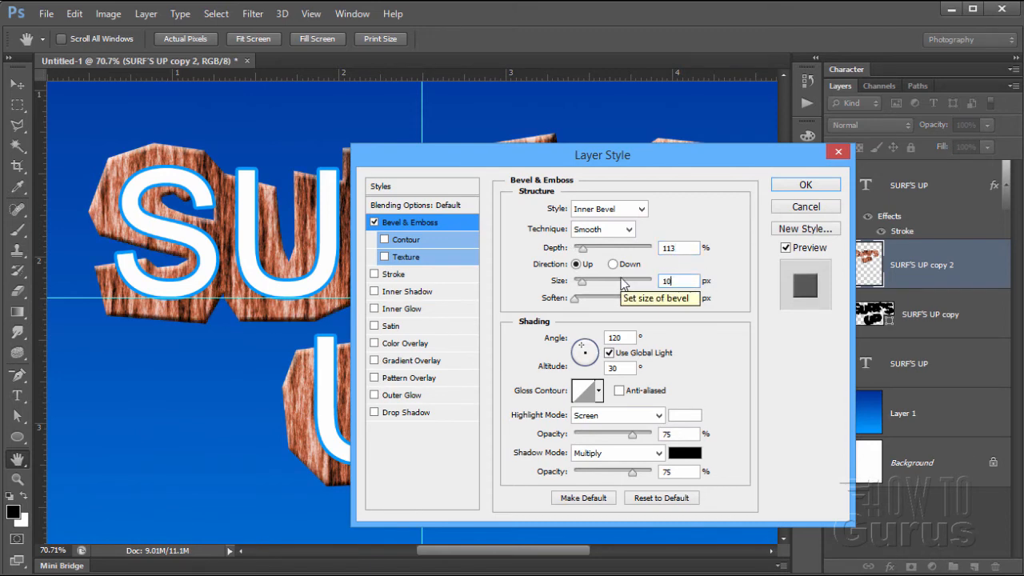
{"action": "left_click_drag", "start_coordinate": [469, 164], "coordinate": [649, 194]}
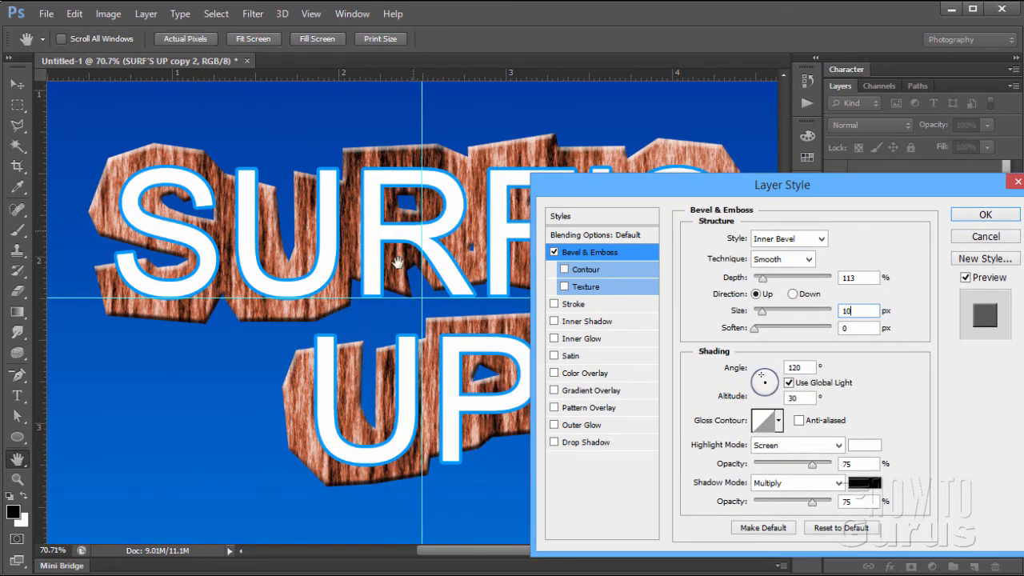
{"action": "left_click_drag", "start_coordinate": [640, 189], "coordinate": [360, 135]}
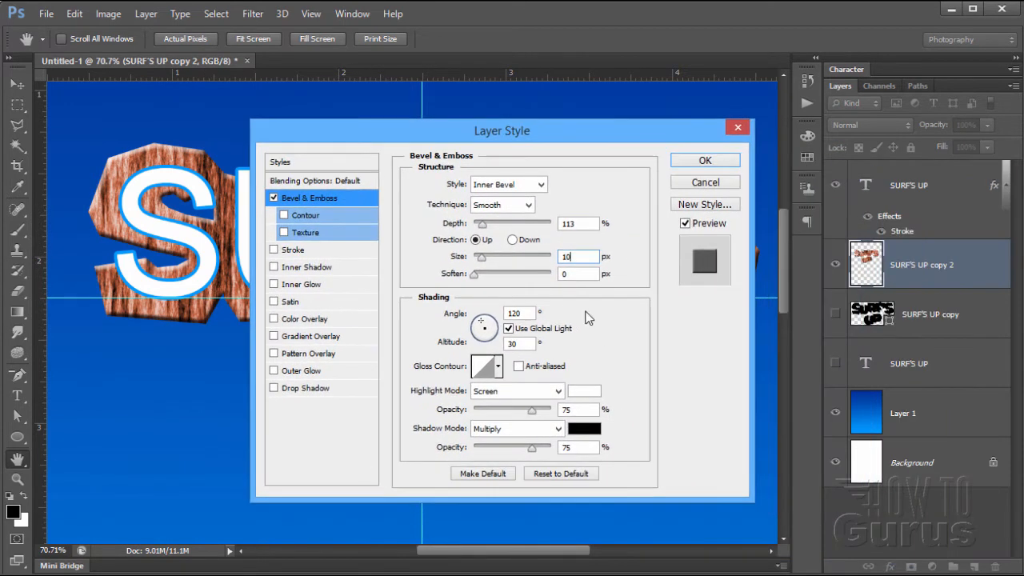
Turn off global light for the wood layer's bevel and set its shading angle to 0° and altitude to 85°.
{"action": "left_click", "coordinate": [509, 329]}
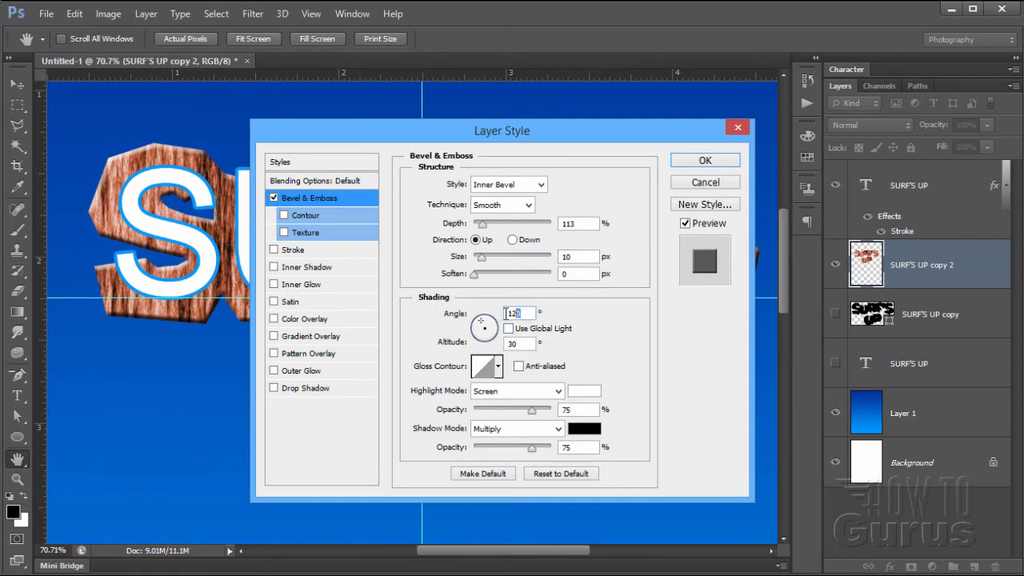
{"action": "double_click", "coordinate": [507, 313]}
{"action": "type", "text": "0"}
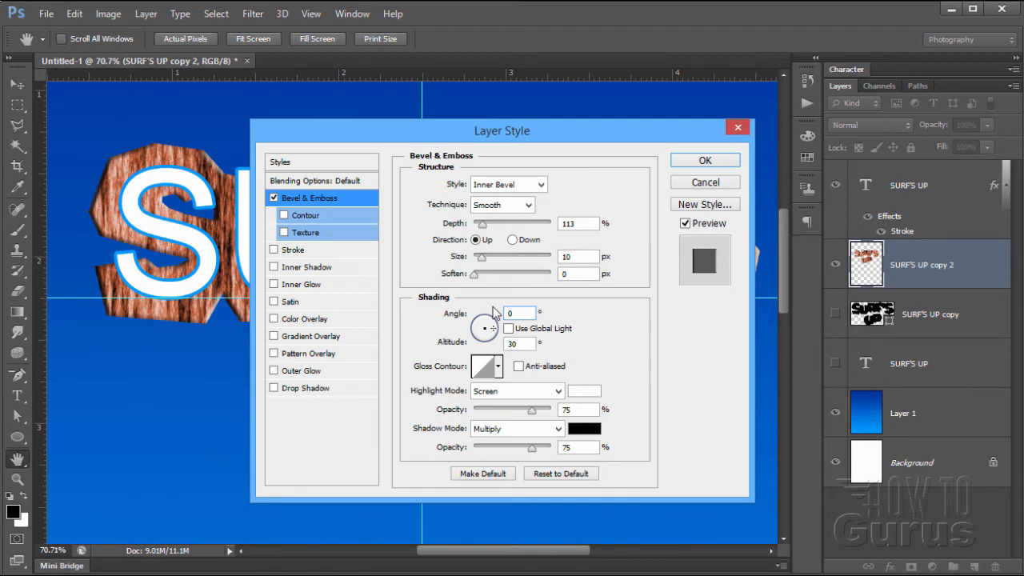
{"action": "double_click", "coordinate": [521, 343]}
{"action": "type", "text": "85"}
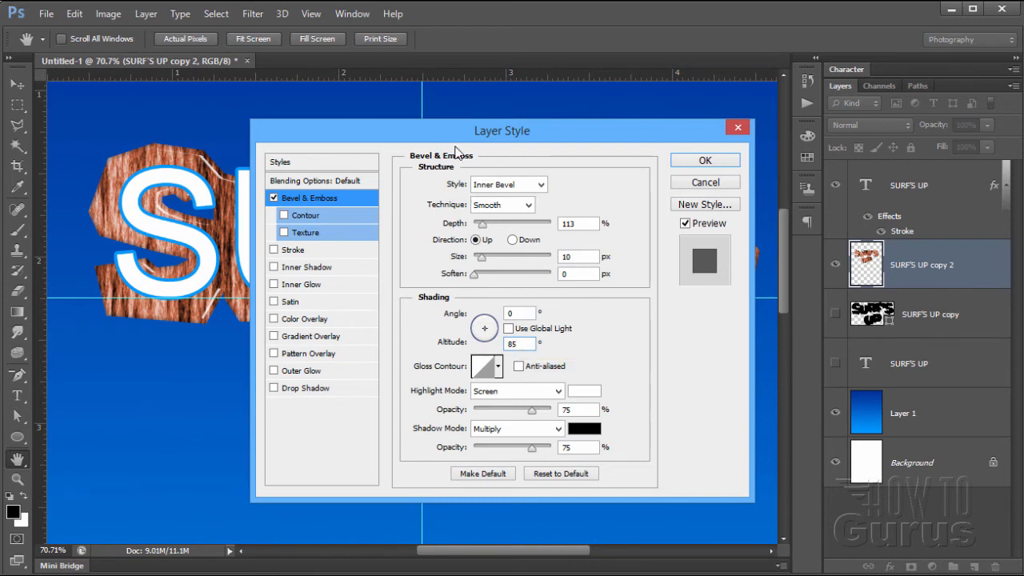
{"action": "left_click_drag", "start_coordinate": [456, 151], "coordinate": [756, 356]}
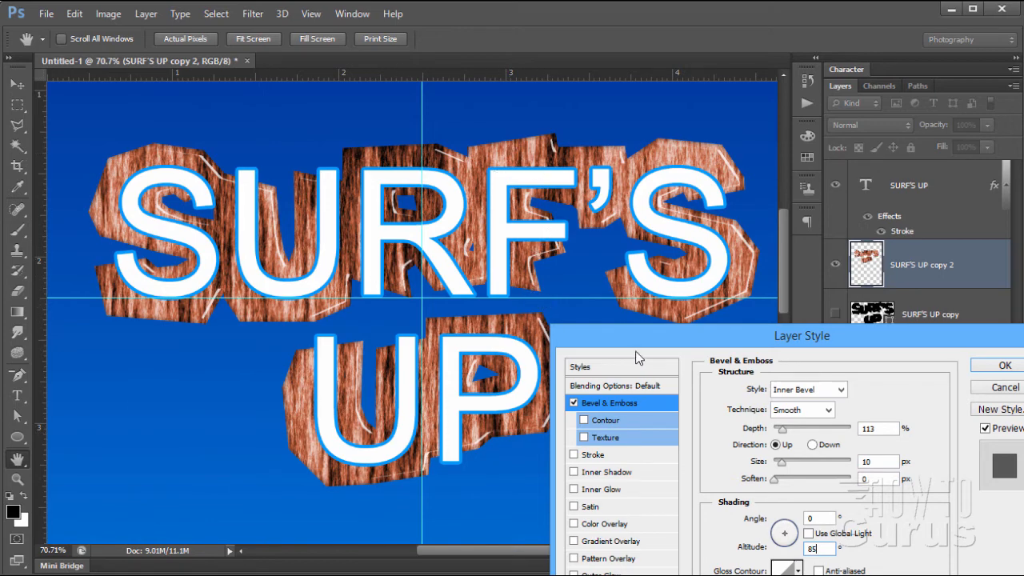
{"action": "left_click_drag", "start_coordinate": [565, 334], "coordinate": [267, 146]}
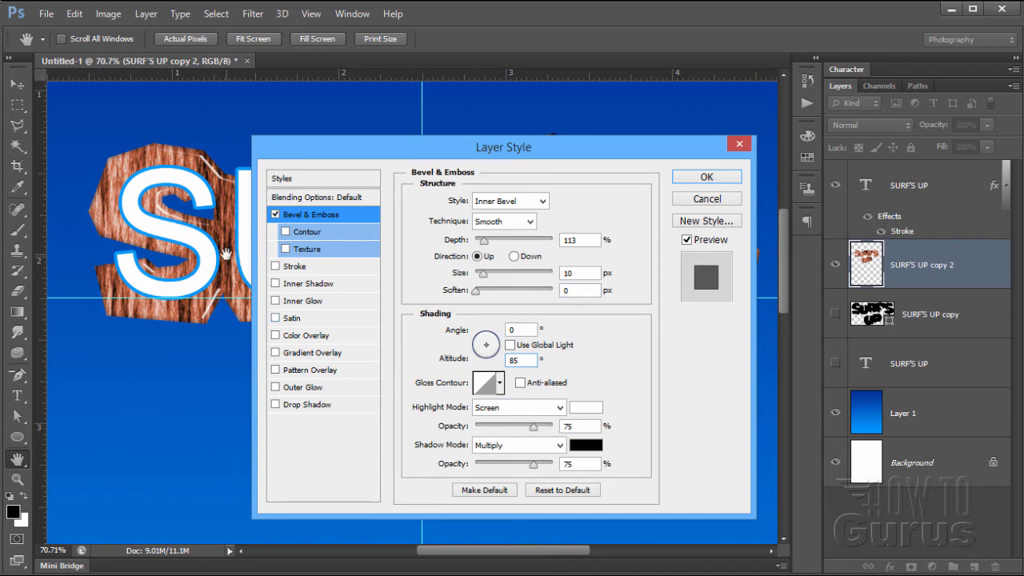
Add a drop shadow with the default settings to the wood lettering and apply the layer style.
{"action": "left_click", "coordinate": [276, 405]}
{"action": "left_click", "coordinate": [313, 408]}
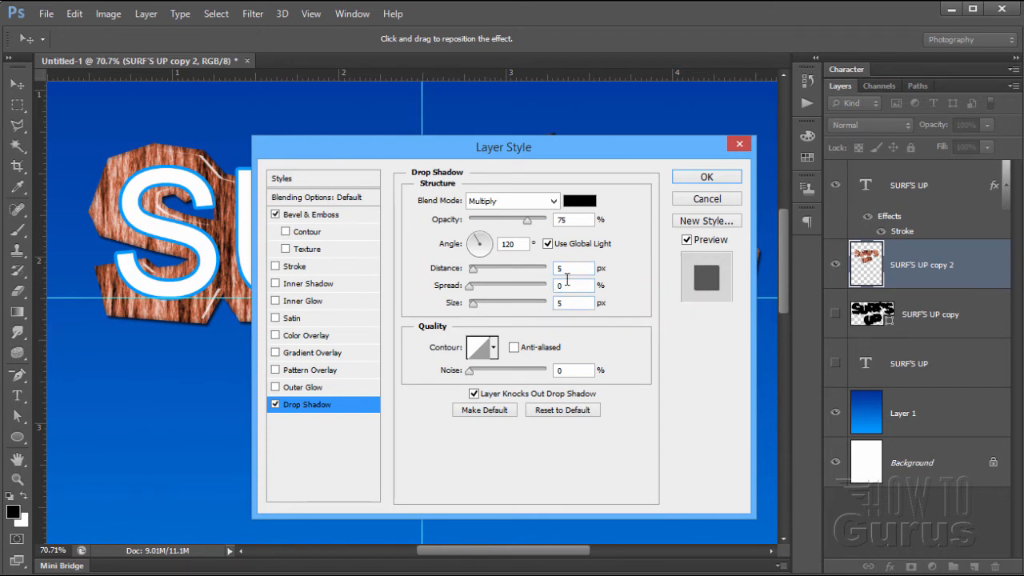
{"action": "left_click", "coordinate": [696, 177]}
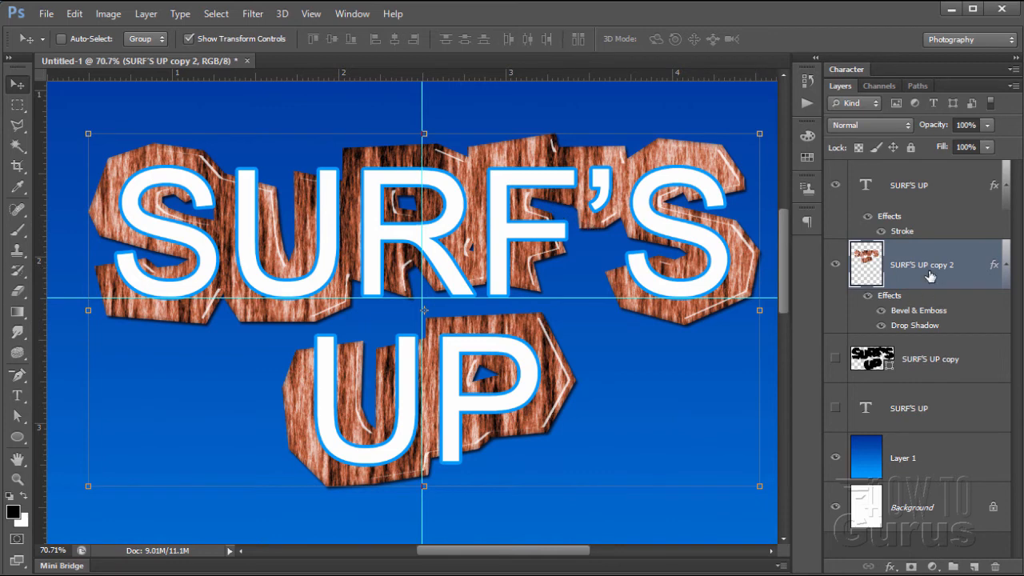
Add a drop shadow with a 25 px distance to the white SURF'S UP title text layer.
{"action": "left_click", "coordinate": [932, 205]}
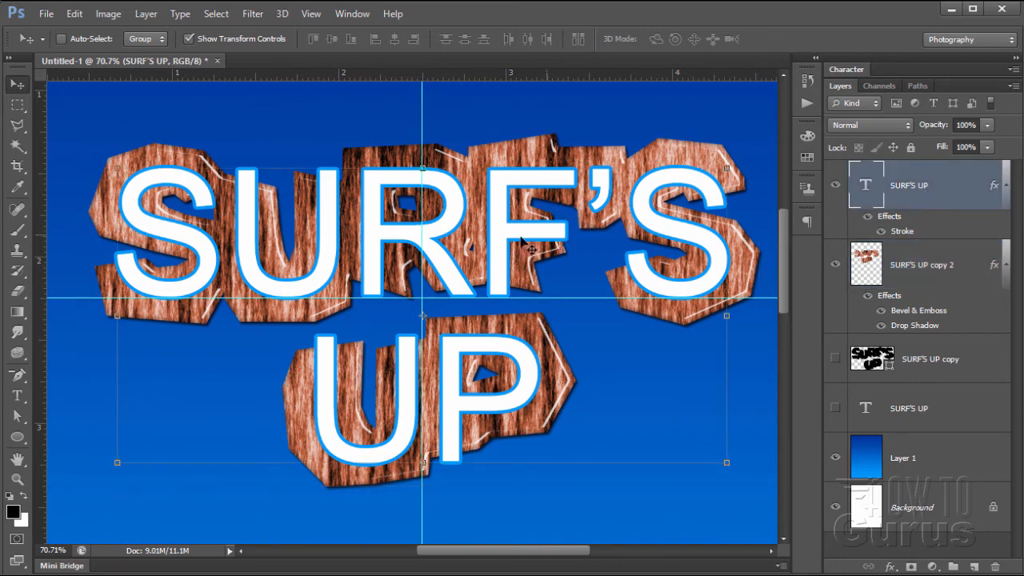
{"action": "double_click", "coordinate": [891, 221]}
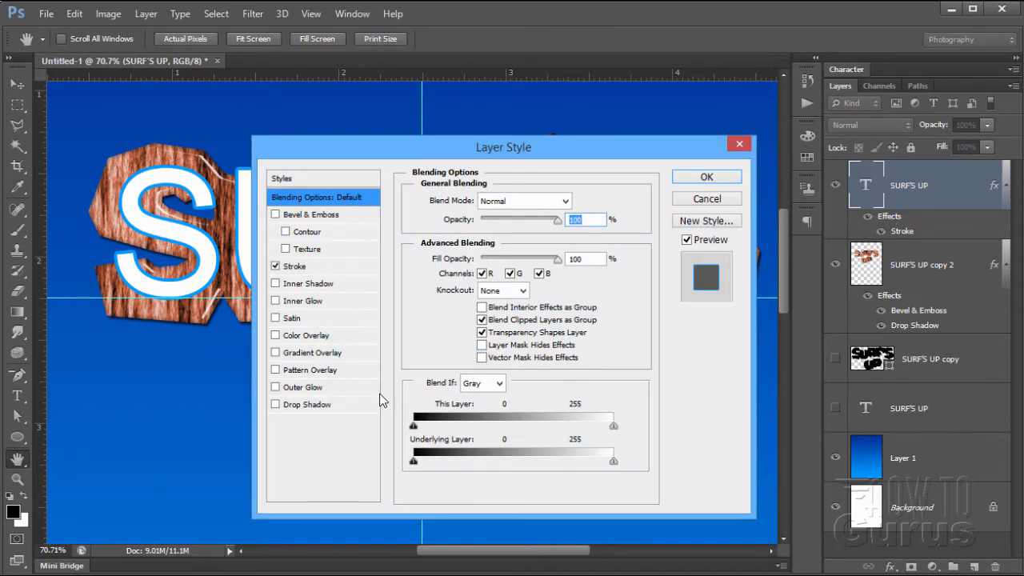
{"action": "left_click", "coordinate": [316, 406]}
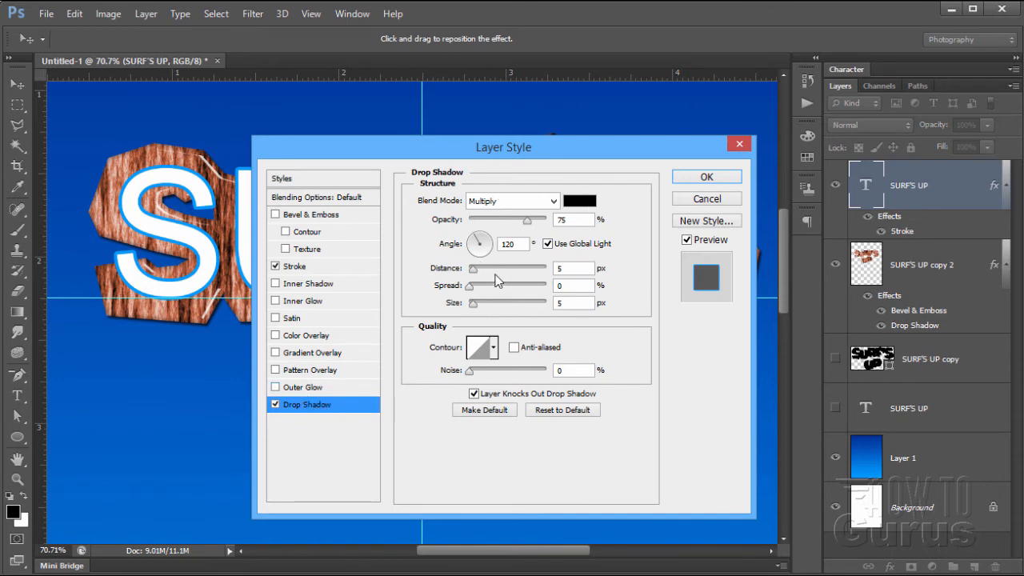
{"action": "left_click_drag", "start_coordinate": [569, 271], "coordinate": [554, 268]}
{"action": "type", "text": "25"}
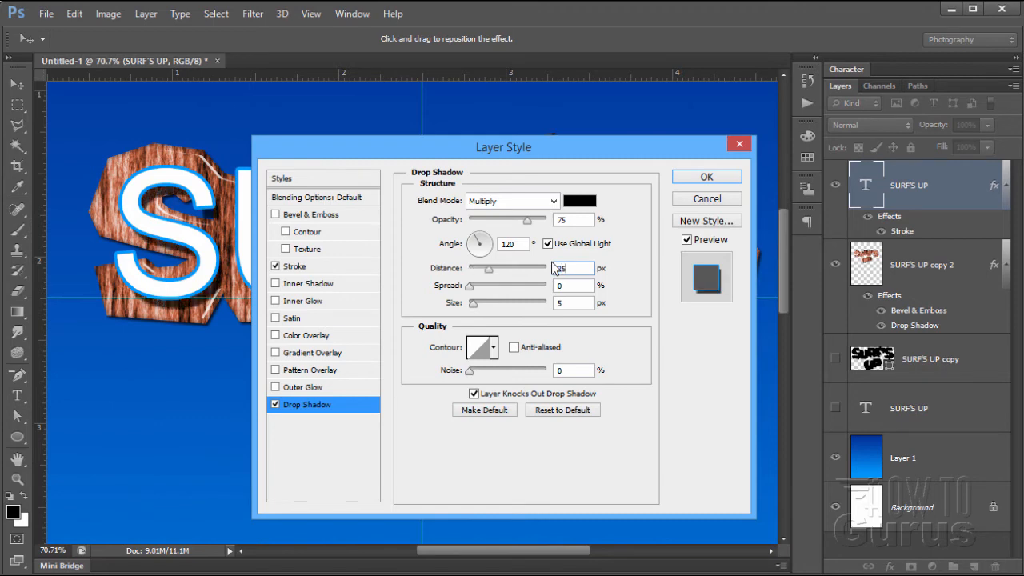
{"action": "left_click", "coordinate": [706, 178]}
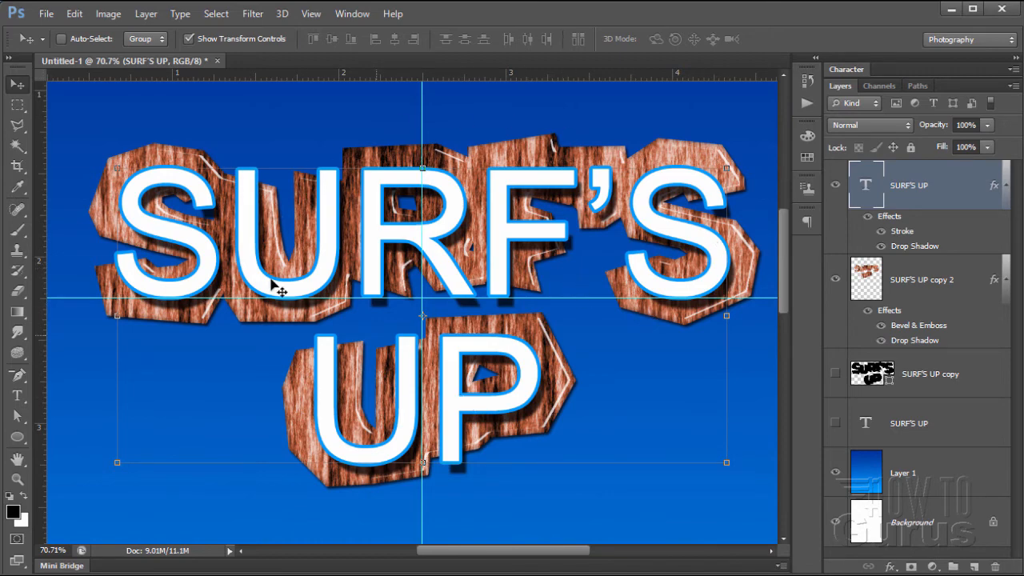
Fit the whole flyer in view and hide the white SURF'S UP title layer and the wood lettering layer.
{"action": "left_click", "coordinate": [311, 14]}
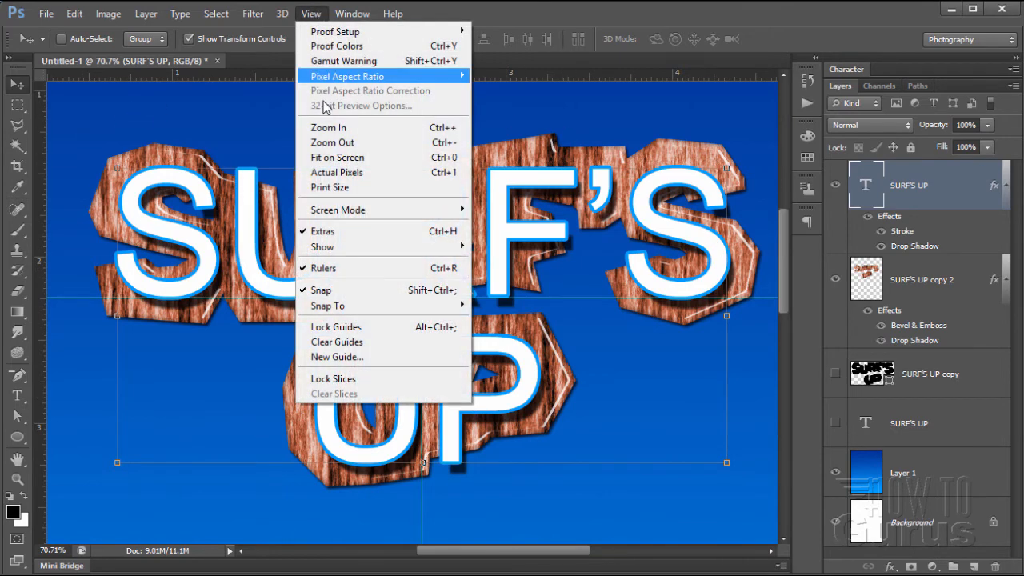
{"action": "left_click", "coordinate": [335, 157]}
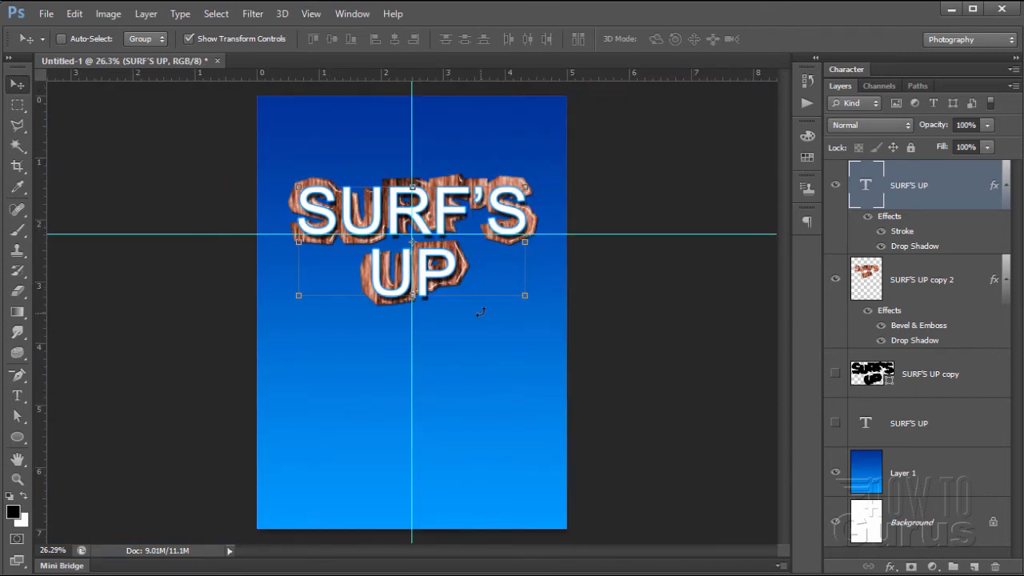
{"action": "left_click", "coordinate": [836, 185]}
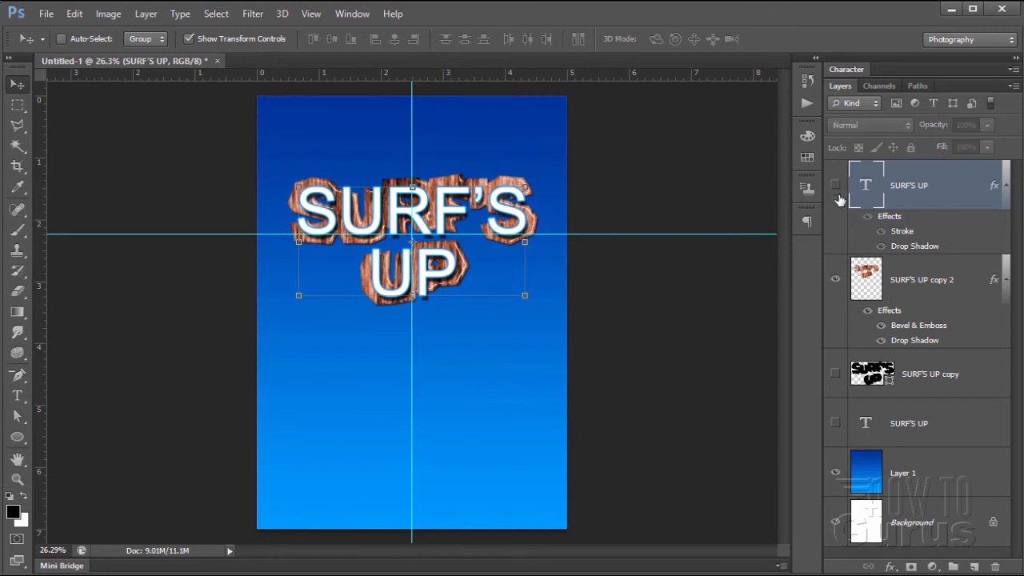
{"action": "left_click", "coordinate": [835, 279]}
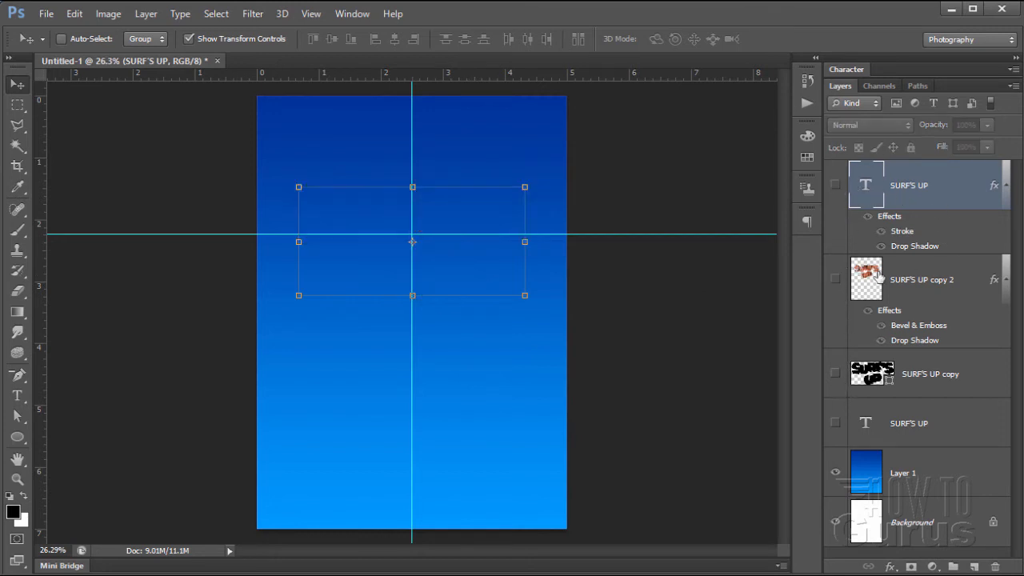
Select the blue gradient layer and add a horizontal guide at about 5.25 inches on the vertical ruler.
{"action": "left_click", "coordinate": [952, 478]}
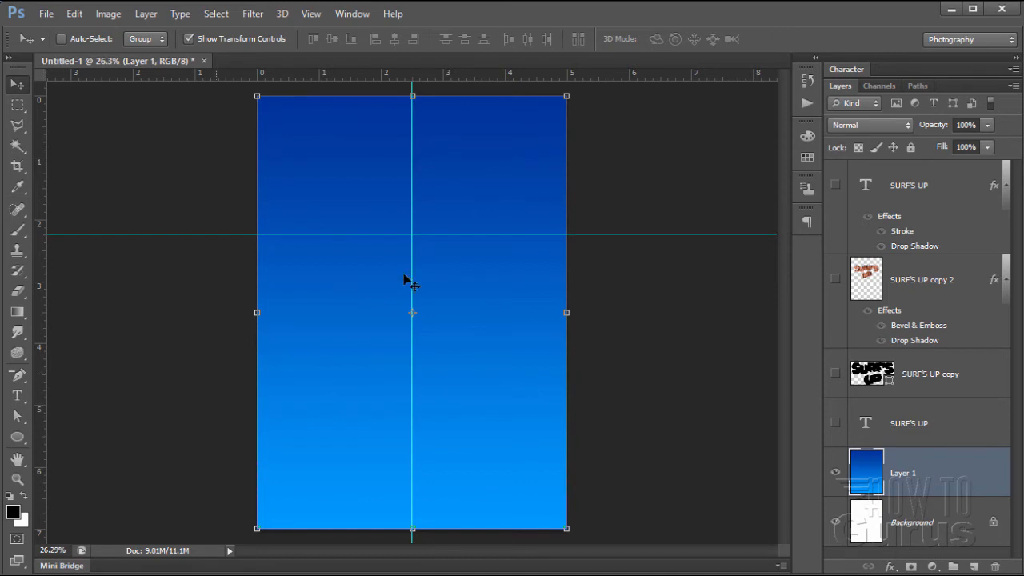
{"action": "left_click_drag", "start_coordinate": [491, 75], "coordinate": [495, 379]}
{"action": "left_click_drag", "start_coordinate": [492, 414], "coordinate": [489, 422]}
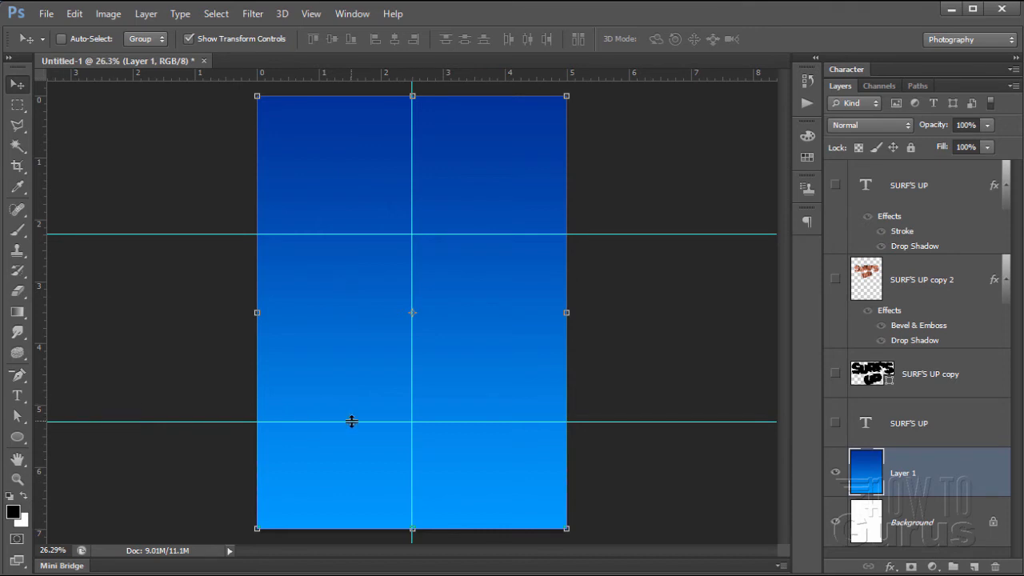
Set the foreground color to bright green, 33ff00.
{"action": "left_click", "coordinate": [16, 516]}
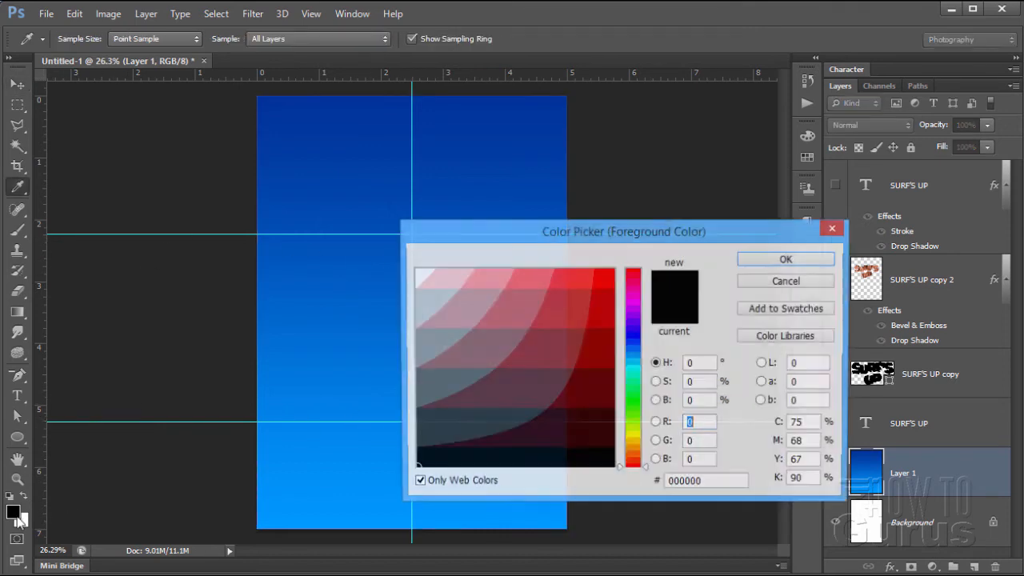
{"action": "left_click", "coordinate": [642, 411]}
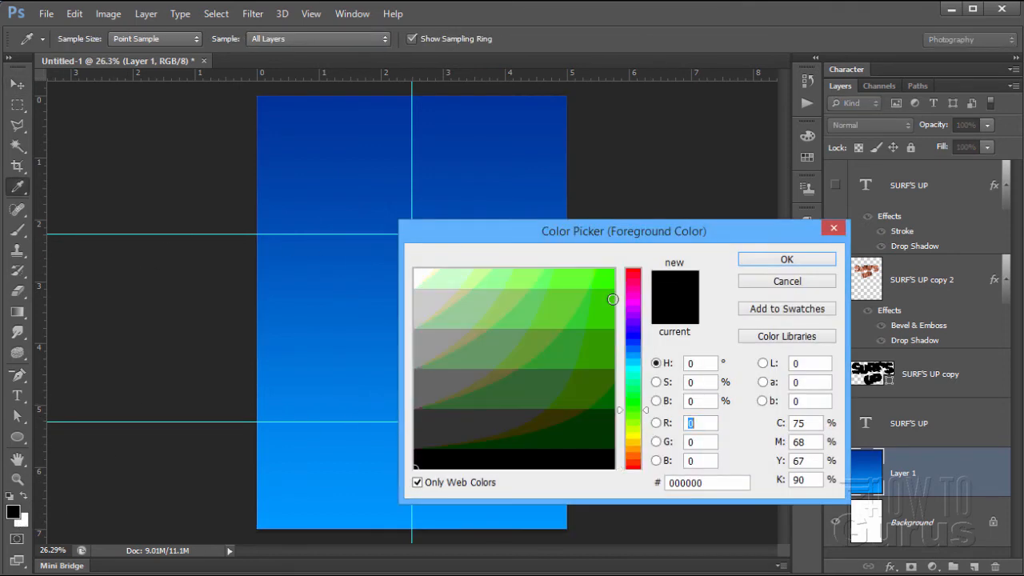
{"action": "left_click", "coordinate": [607, 281]}
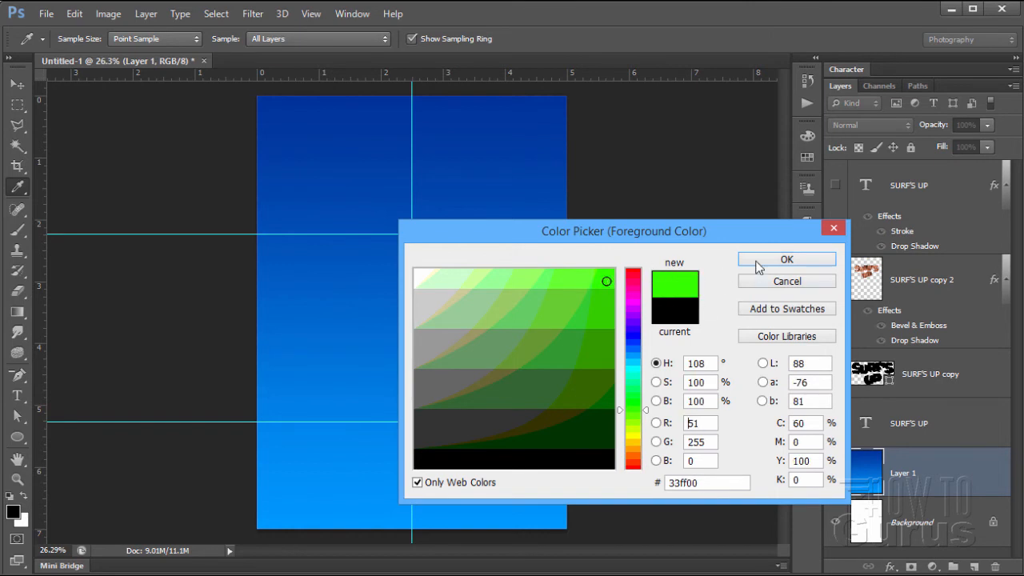
{"action": "left_click", "coordinate": [786, 260]}
{"action": "key", "text": "v"}
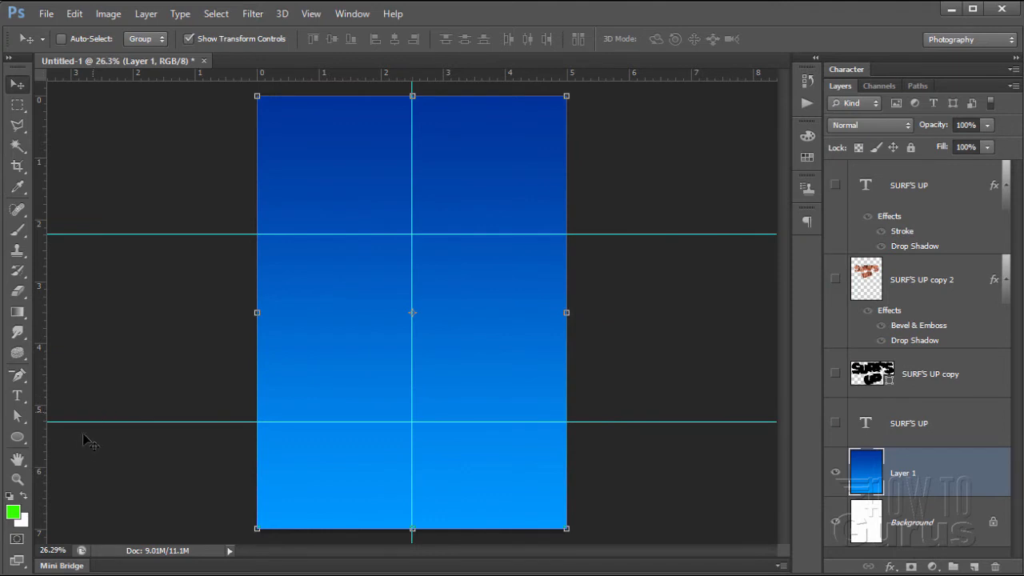
Draw an unconstrained green ellipse about 460 by 1580 px with From Center off, and center it on the vertical guide.
{"action": "left_click", "coordinate": [17, 438]}
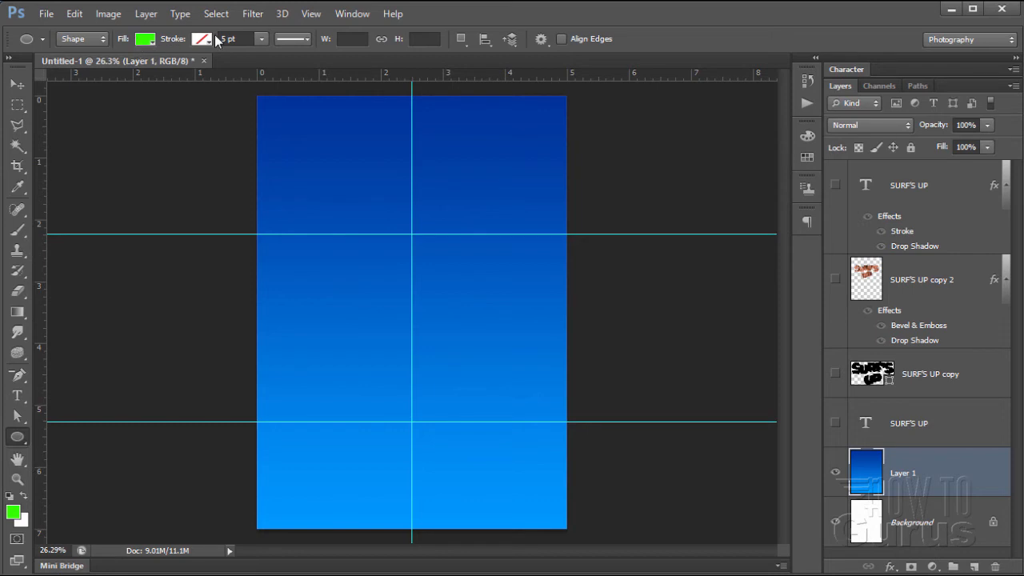
{"action": "left_click", "coordinate": [540, 40]}
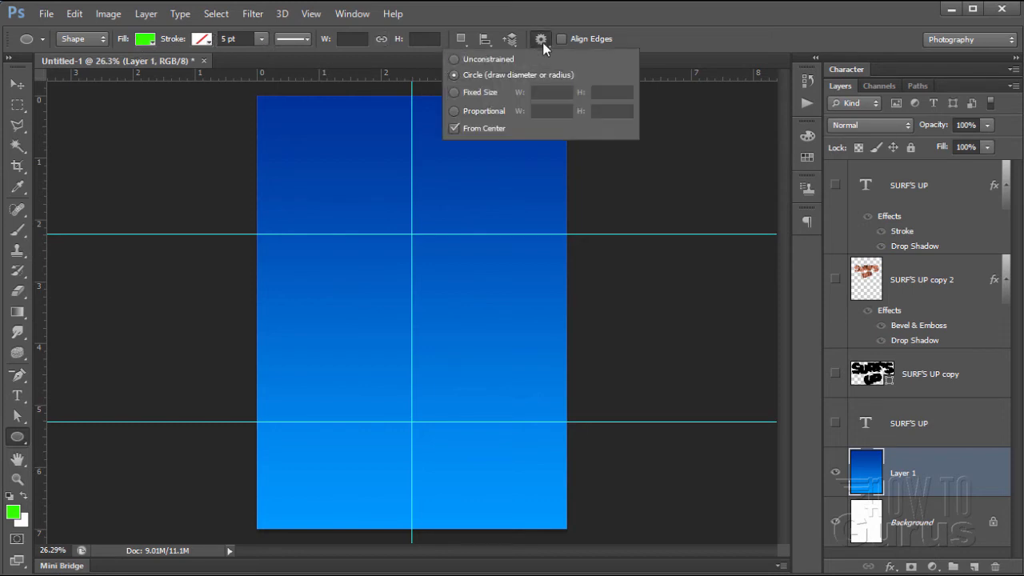
{"action": "left_click", "coordinate": [454, 59]}
{"action": "left_click", "coordinate": [453, 128]}
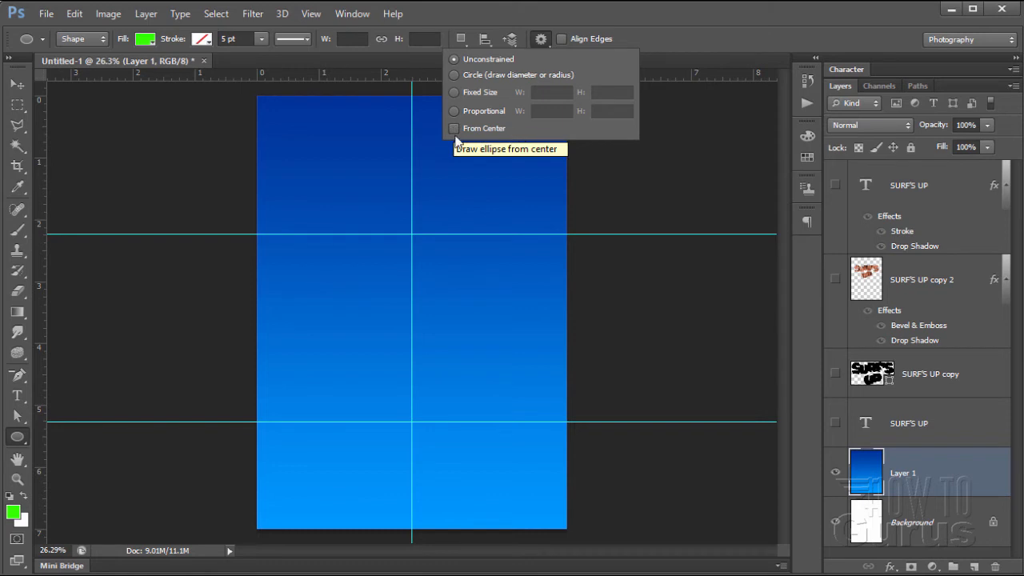
{"action": "left_click", "coordinate": [539, 40]}
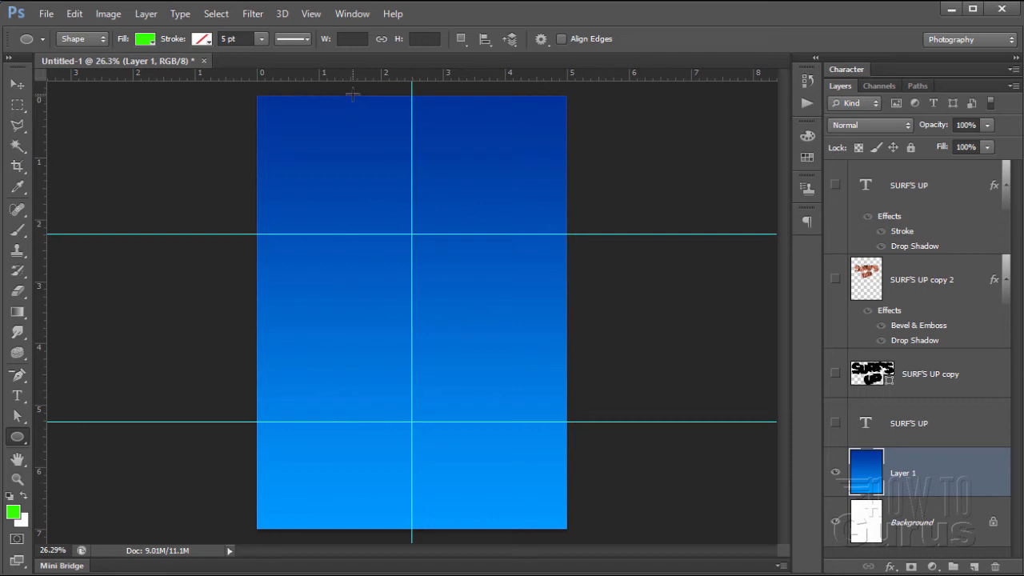
{"action": "left_click_drag", "start_coordinate": [349, 96], "coordinate": [441, 423]}
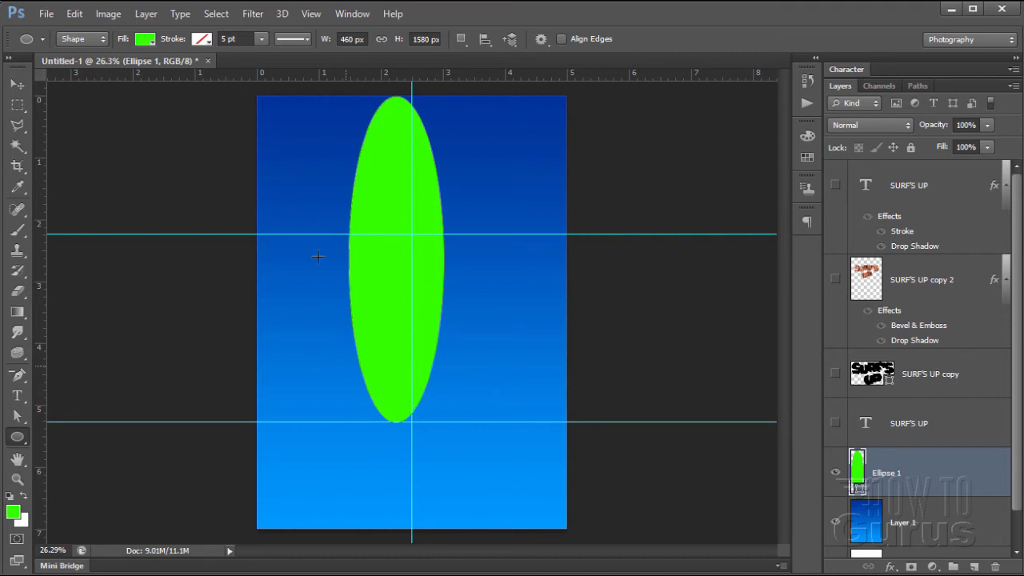
{"action": "left_click", "coordinate": [17, 84]}
{"action": "left_click_drag", "start_coordinate": [365, 300], "coordinate": [379, 320]}
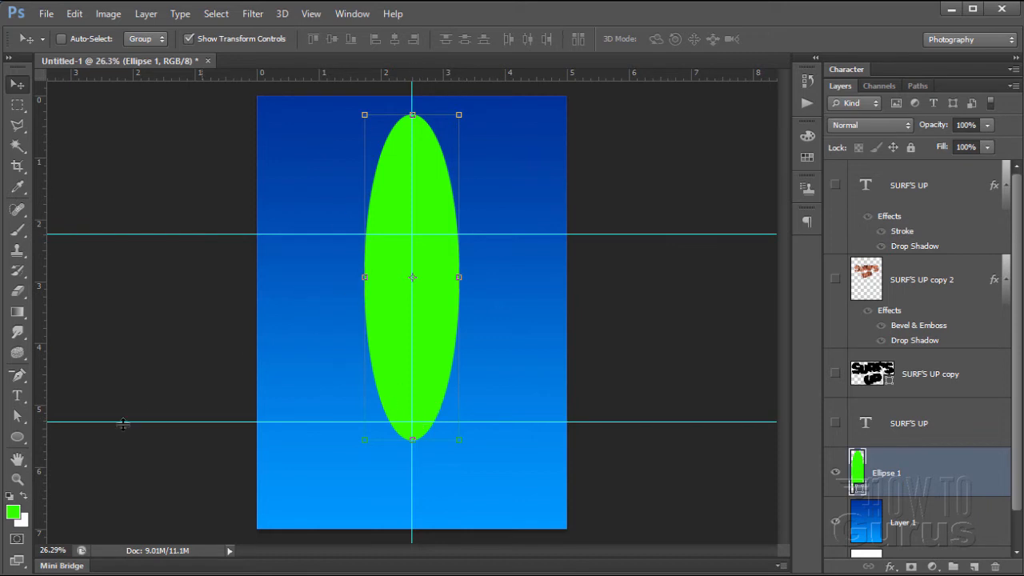
Add anchor points where the ellipse crosses the lower guide and move its bottom point upward to form a notched surfboard tail.
{"action": "left_click", "coordinate": [19, 419]}
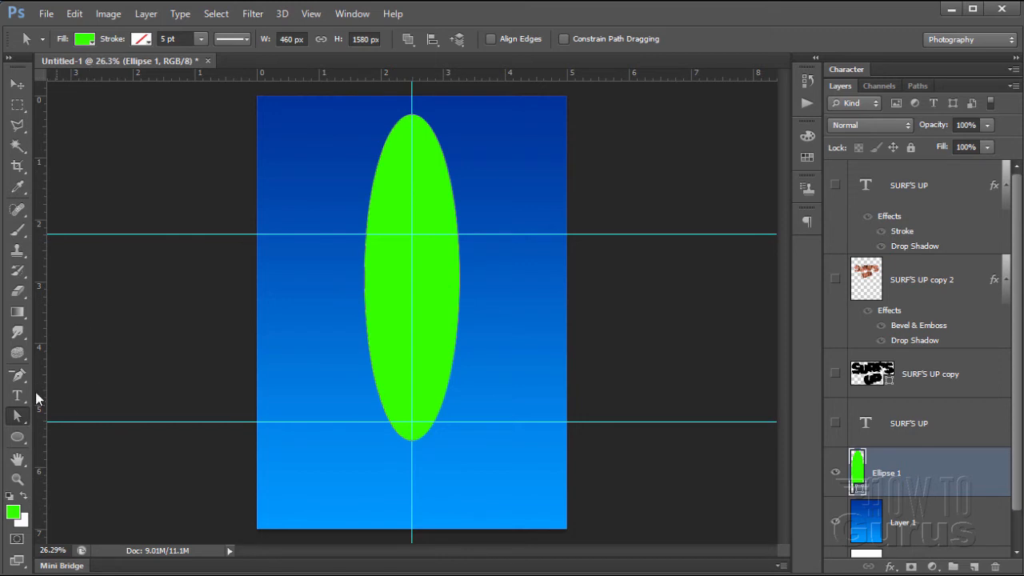
{"action": "left_click", "coordinate": [17, 374]}
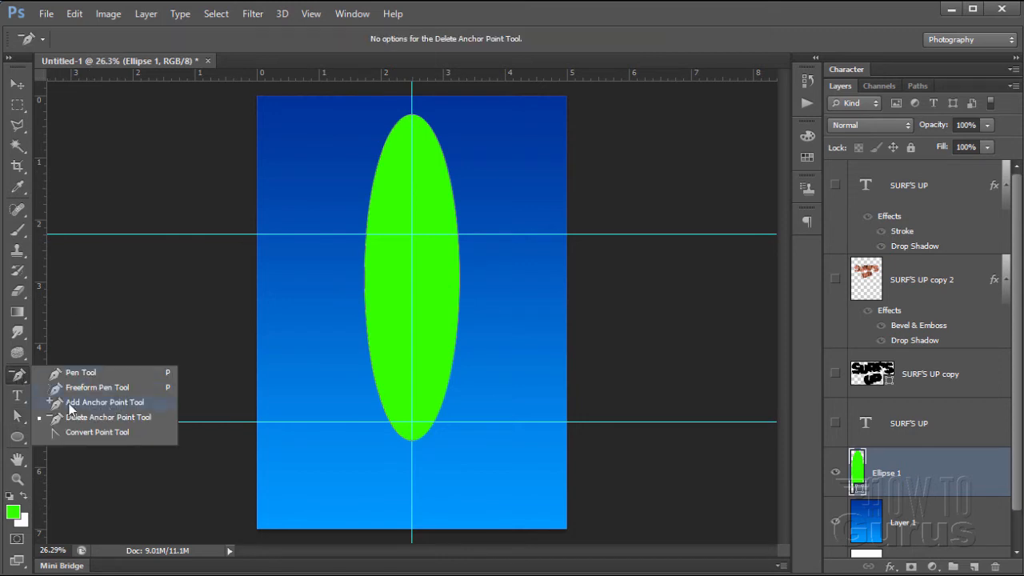
{"action": "left_click", "coordinate": [99, 403]}
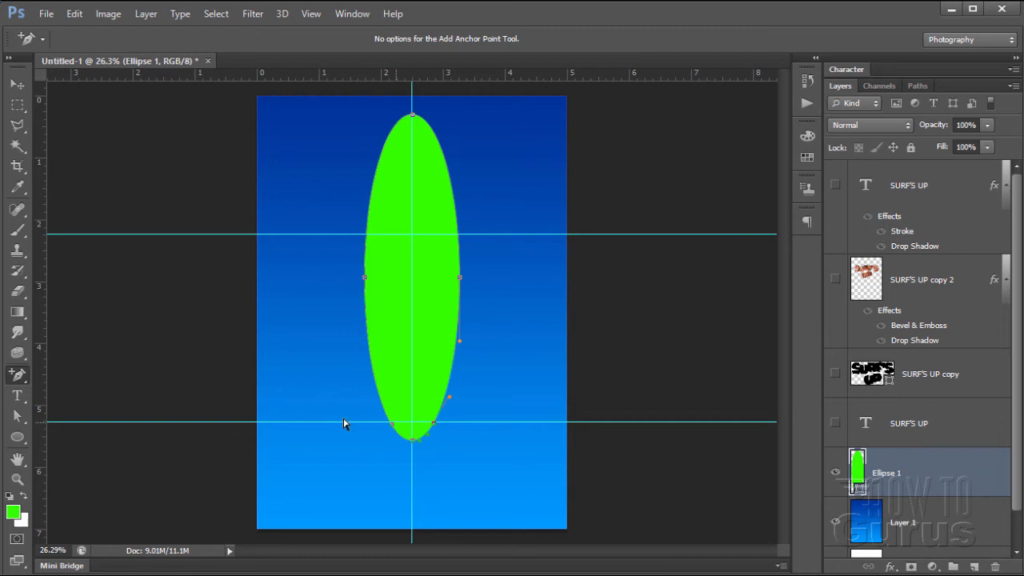
{"action": "left_click", "coordinate": [19, 417]}
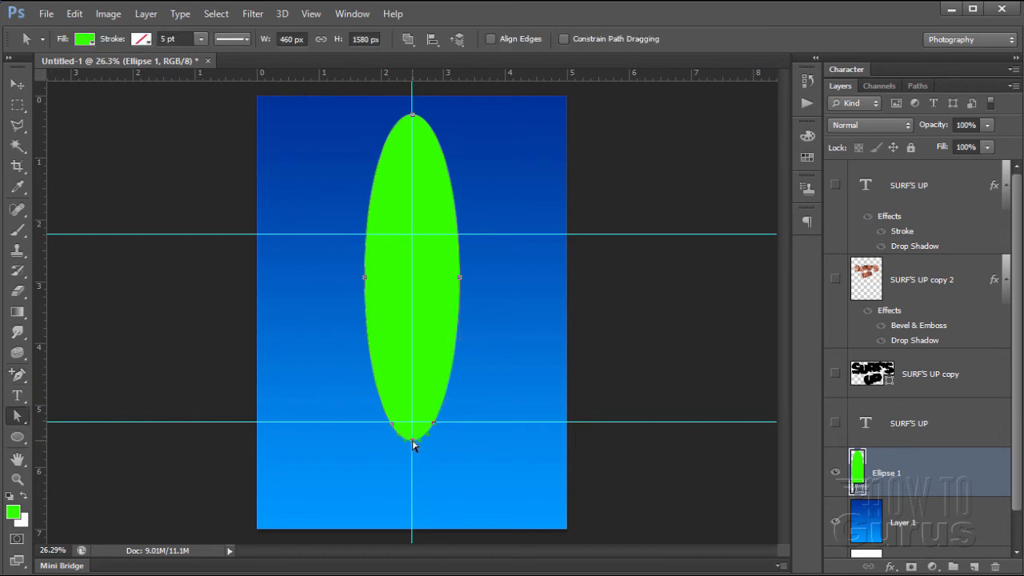
{"action": "left_click_drag", "start_coordinate": [413, 445], "coordinate": [410, 412]}
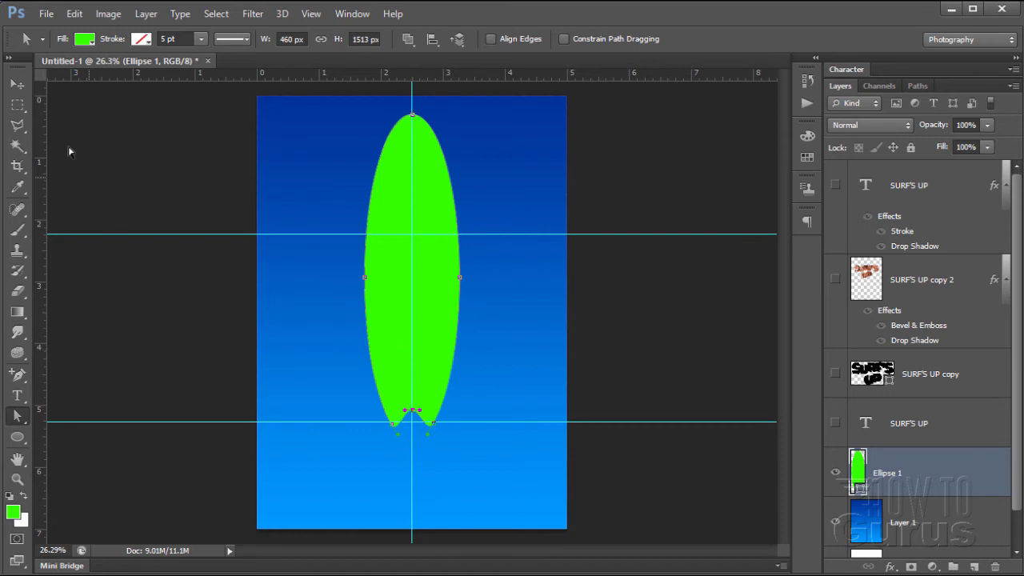
{"action": "left_click", "coordinate": [17, 84]}
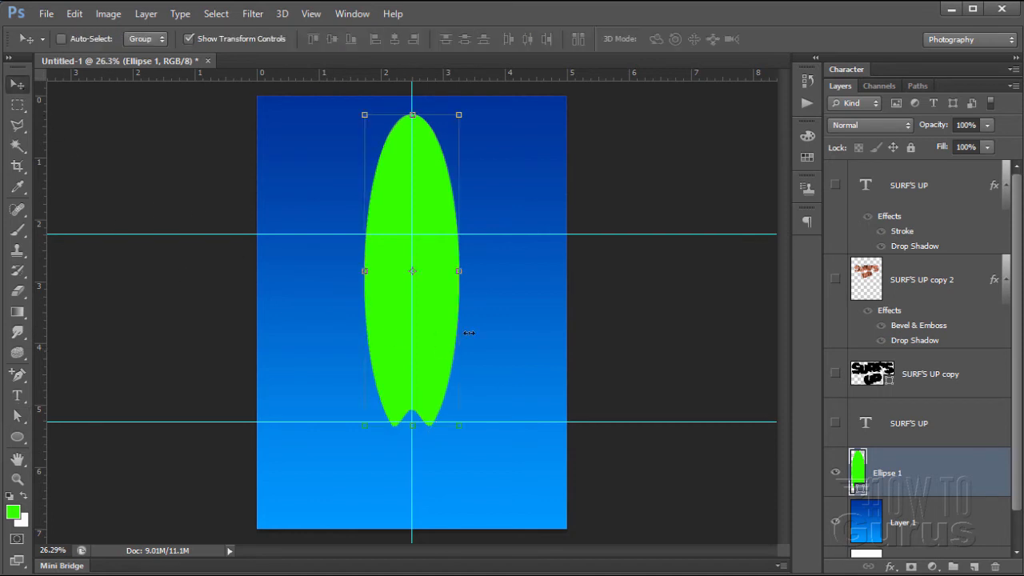
Create a new layer and outline a narrow strip down the surfboard's center with the Polygonal Lasso, notched at the tail end.
{"action": "left_click", "coordinate": [976, 566]}
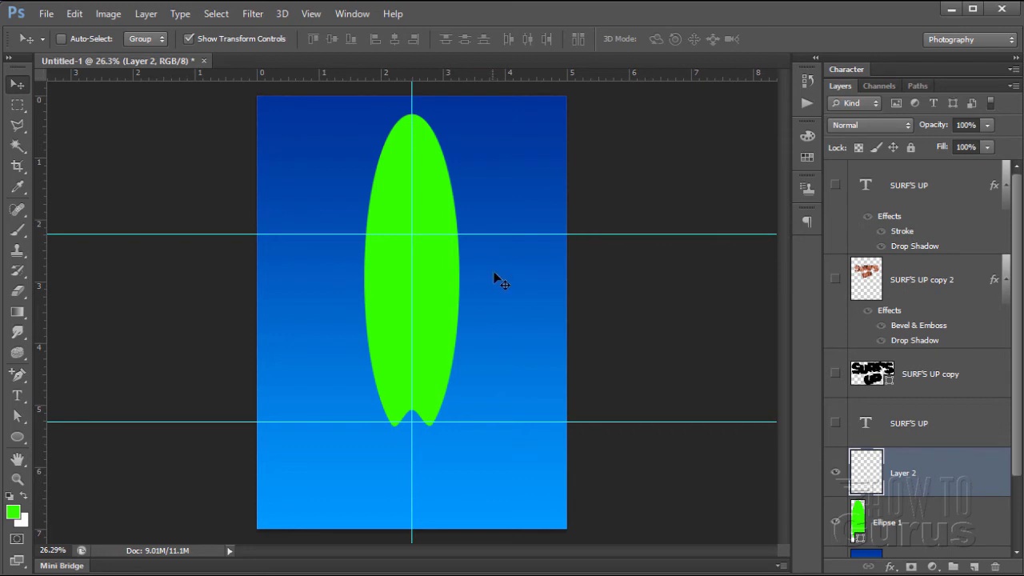
{"action": "left_click", "coordinate": [19, 128]}
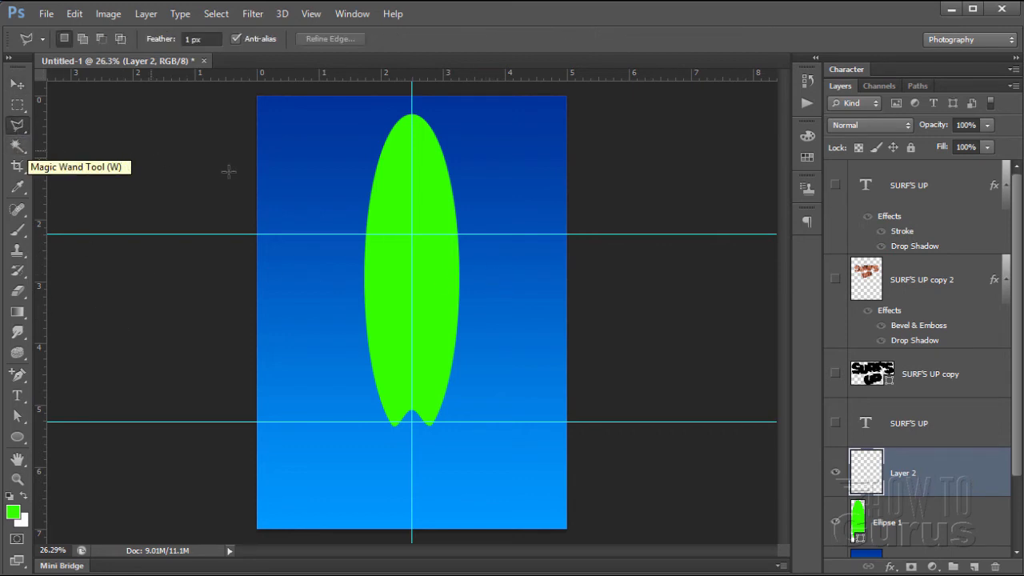
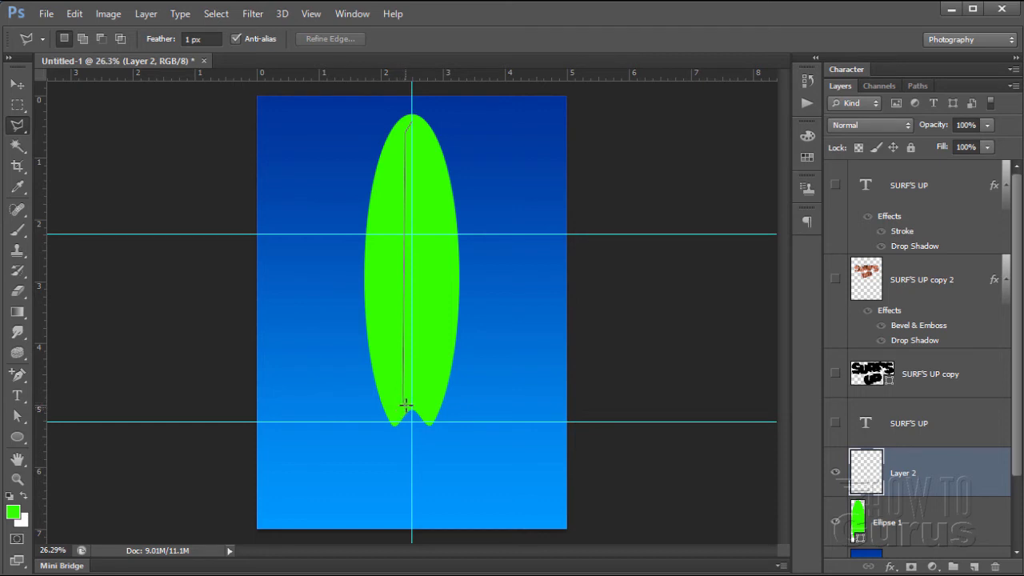
{"action": "left_click", "coordinate": [404, 397]}
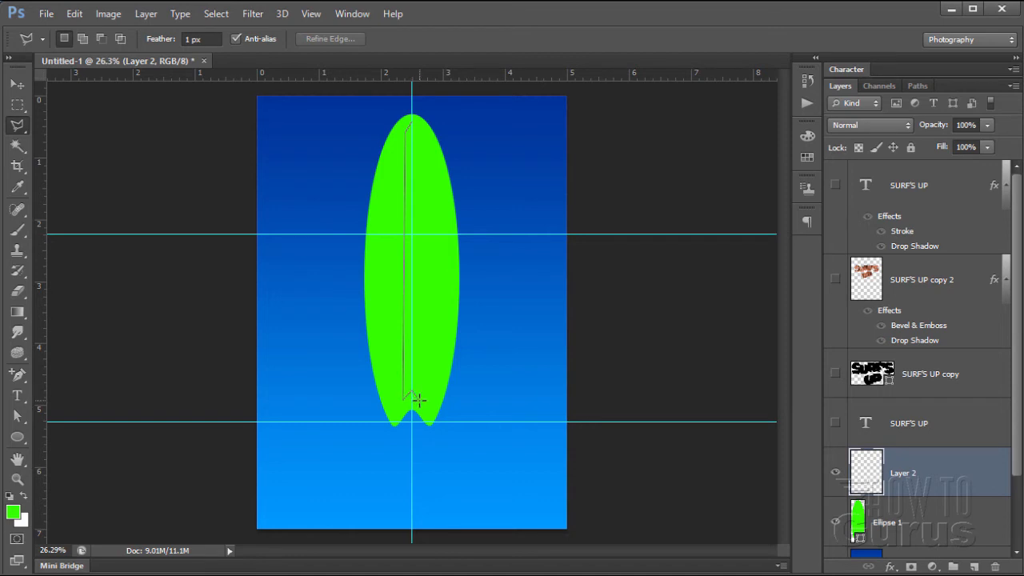
{"action": "left_click", "coordinate": [412, 125]}
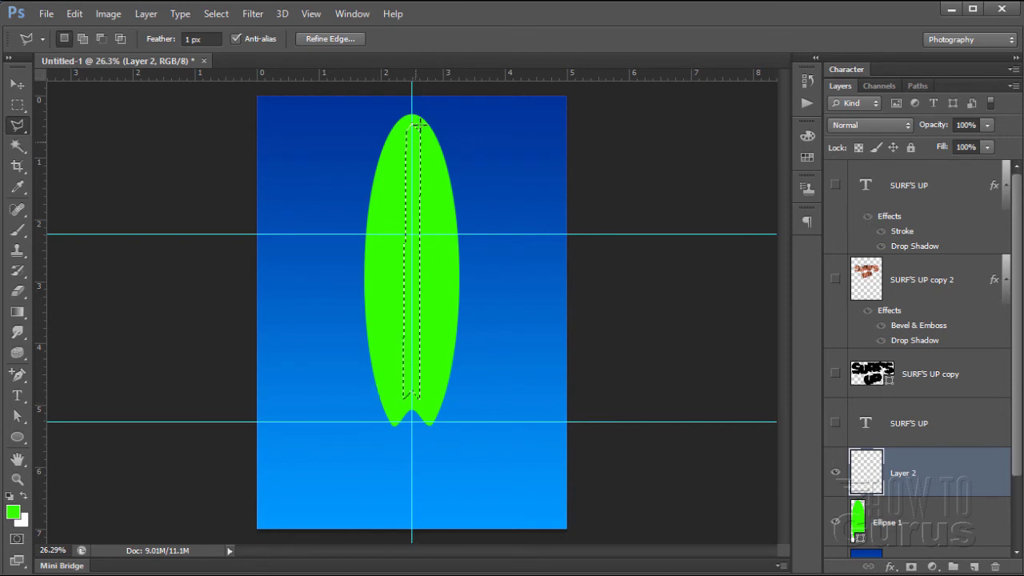
Fill the selected center strip with white on the new layer using the Paint Bucket tool.
{"action": "left_click", "coordinate": [12, 496]}
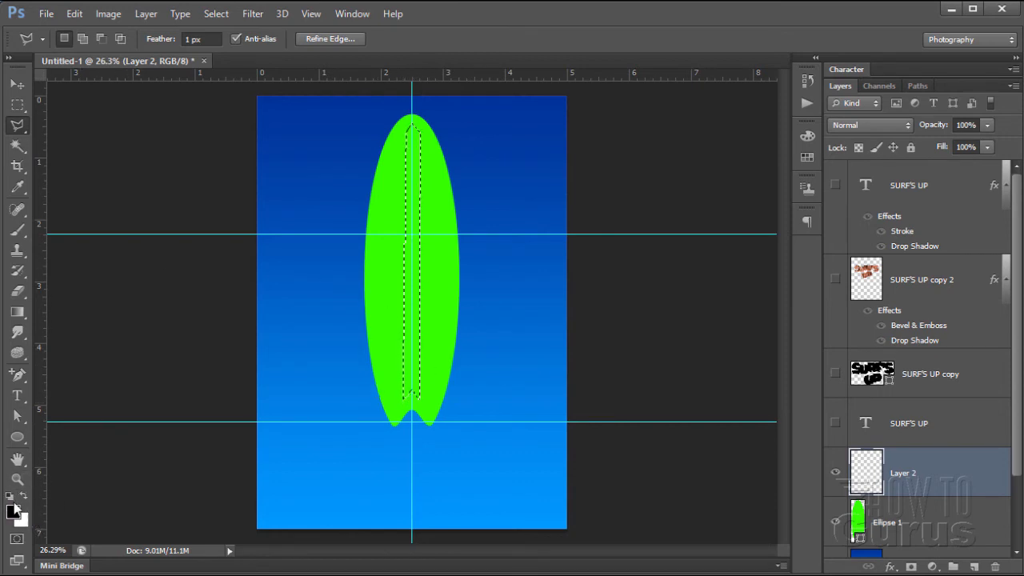
{"action": "left_click", "coordinate": [24, 496]}
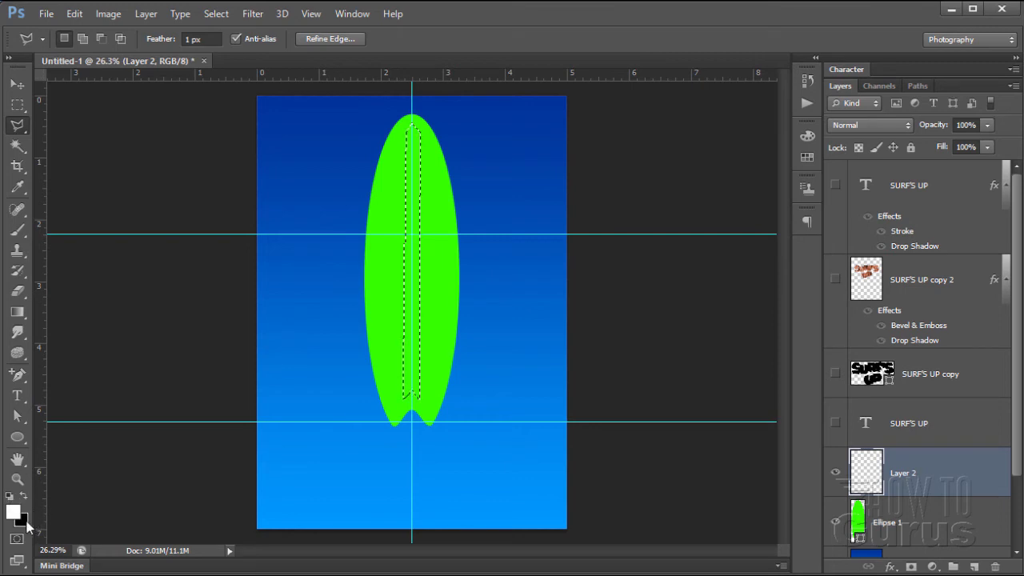
{"action": "left_click", "coordinate": [18, 312]}
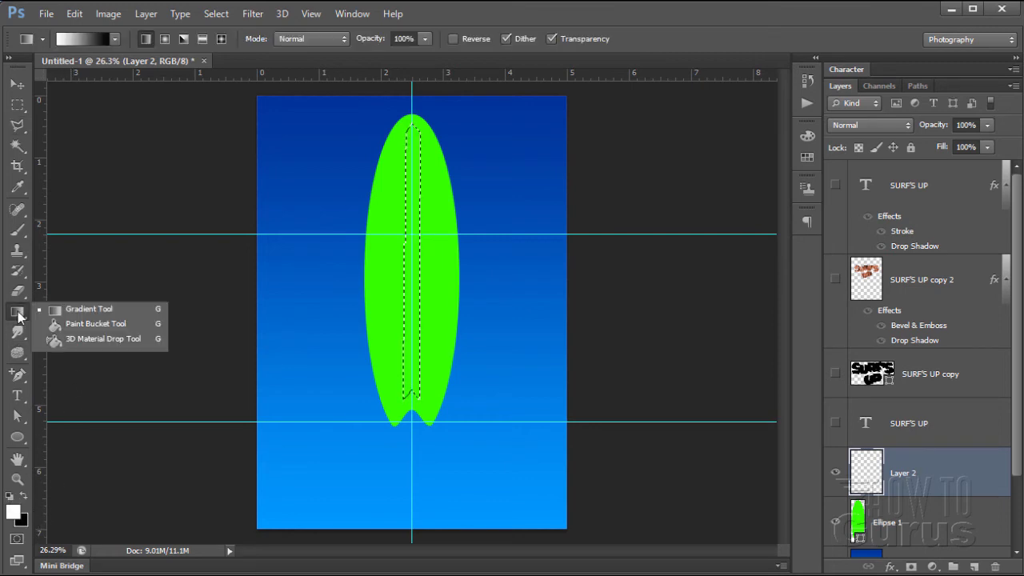
{"action": "left_click", "coordinate": [95, 323]}
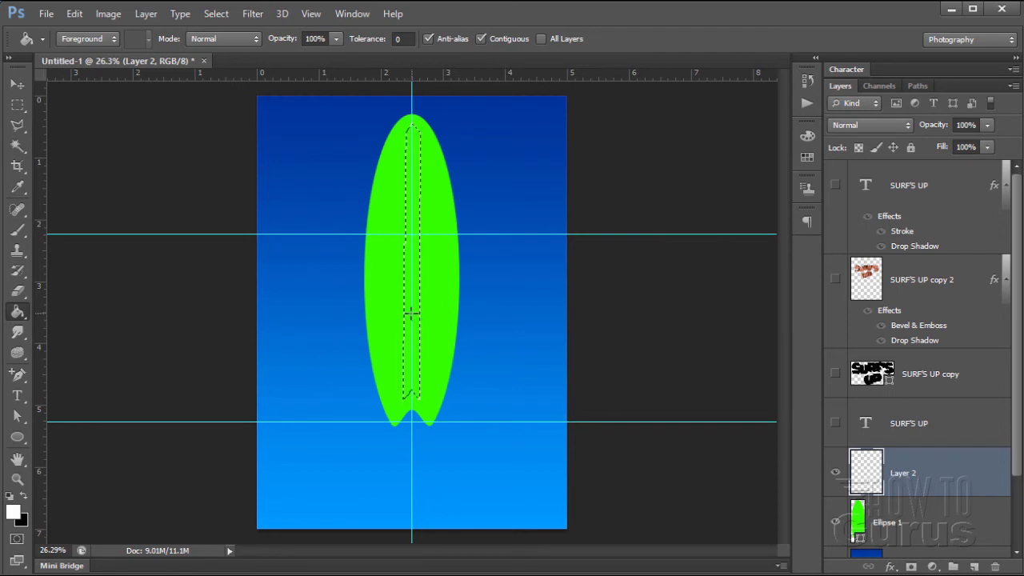
{"action": "left_click", "coordinate": [414, 268]}
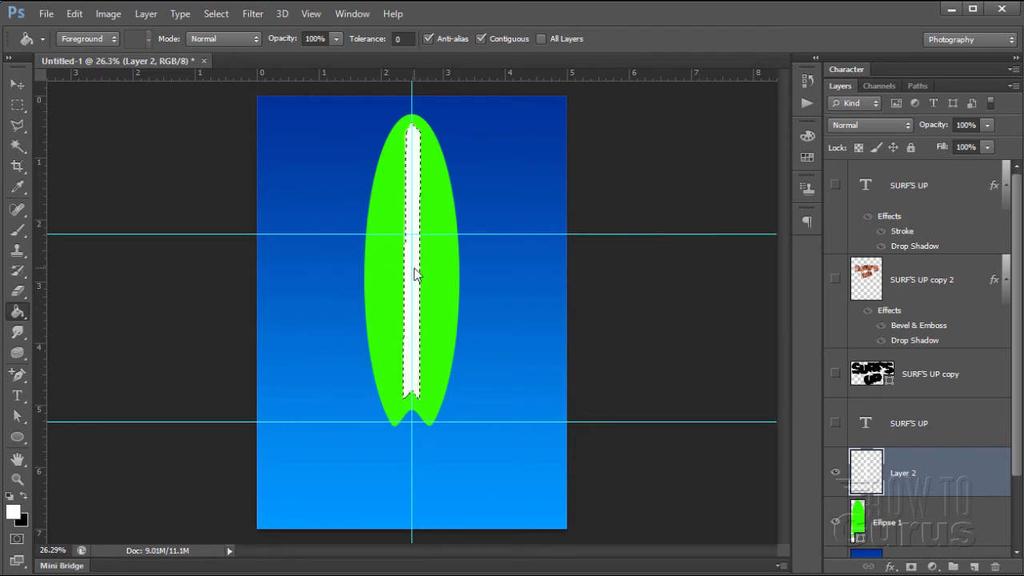
{"action": "left_click", "coordinate": [18, 83]}
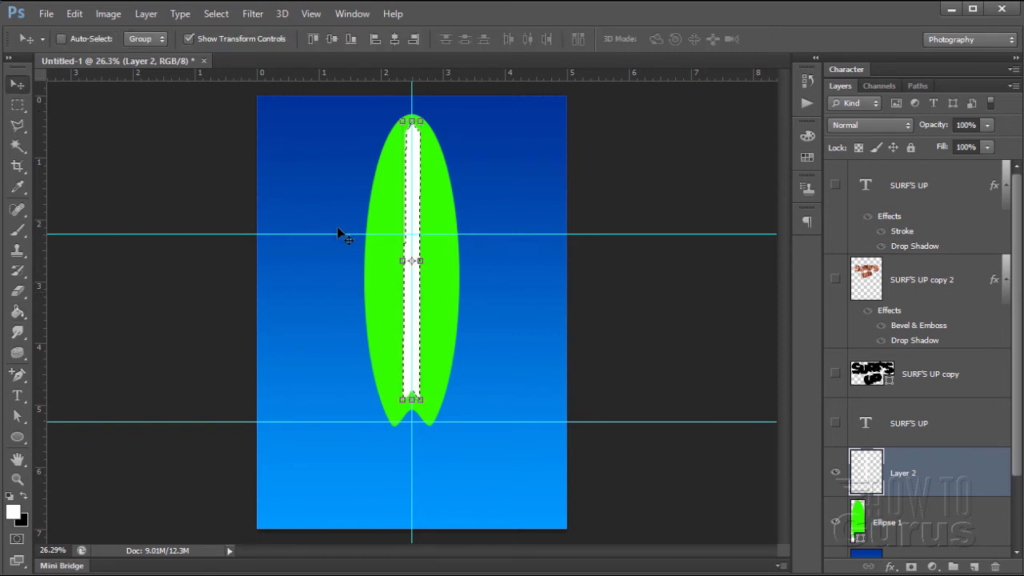
Rename the white strip's layer as stripe and the green ellipse layer as board, and make the stripe layer active.
{"action": "double_click", "coordinate": [904, 474]}
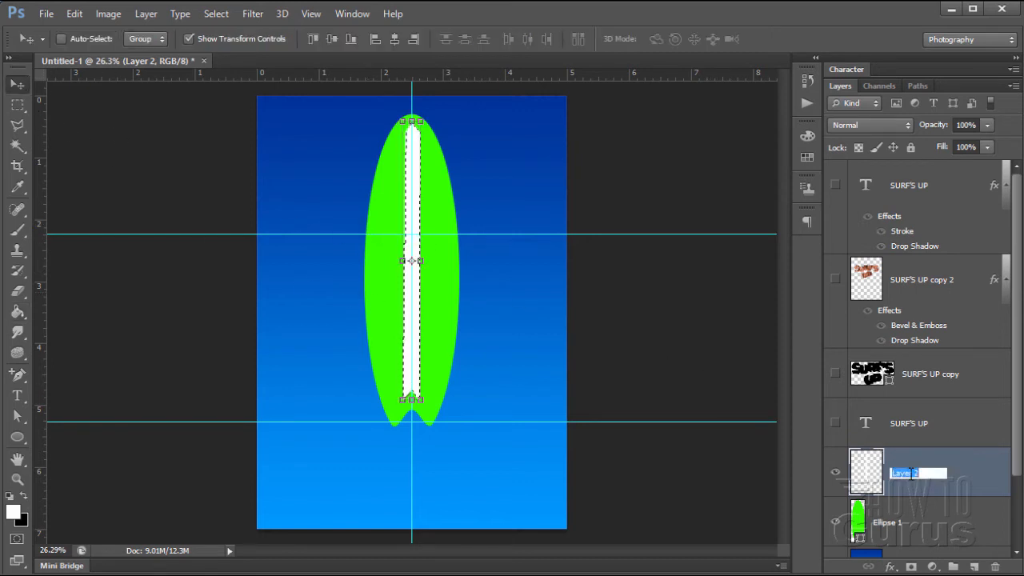
{"action": "type", "text": "strip"}
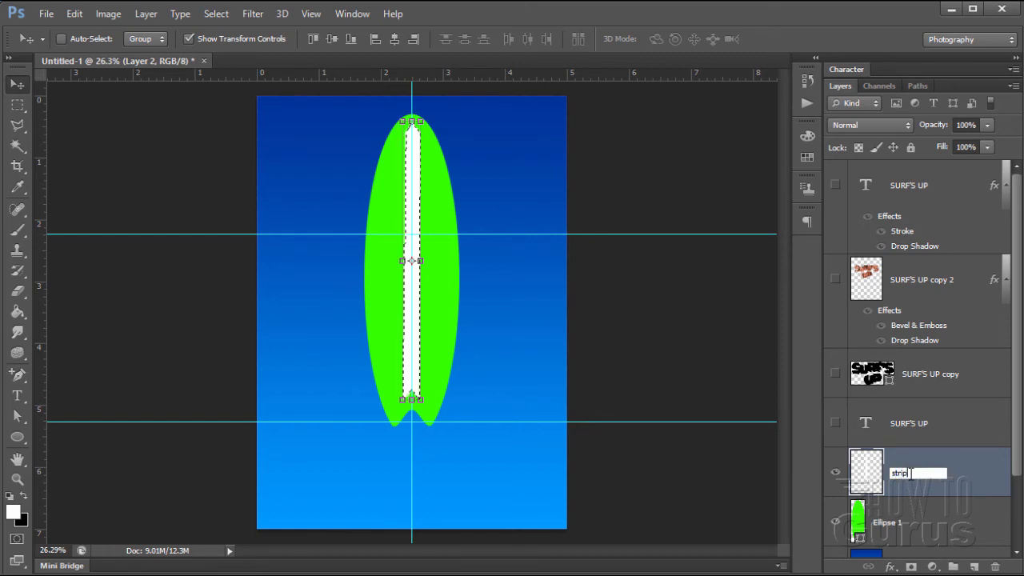
{"action": "type", "text": "e"}
{"action": "key", "text": "Return"}
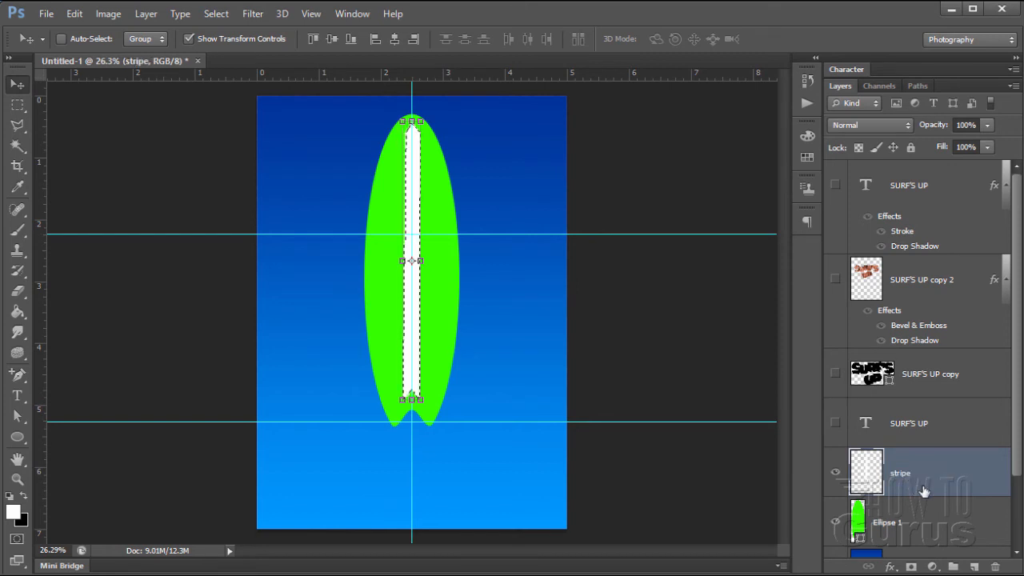
{"action": "double_click", "coordinate": [886, 522]}
{"action": "type", "text": "board"}
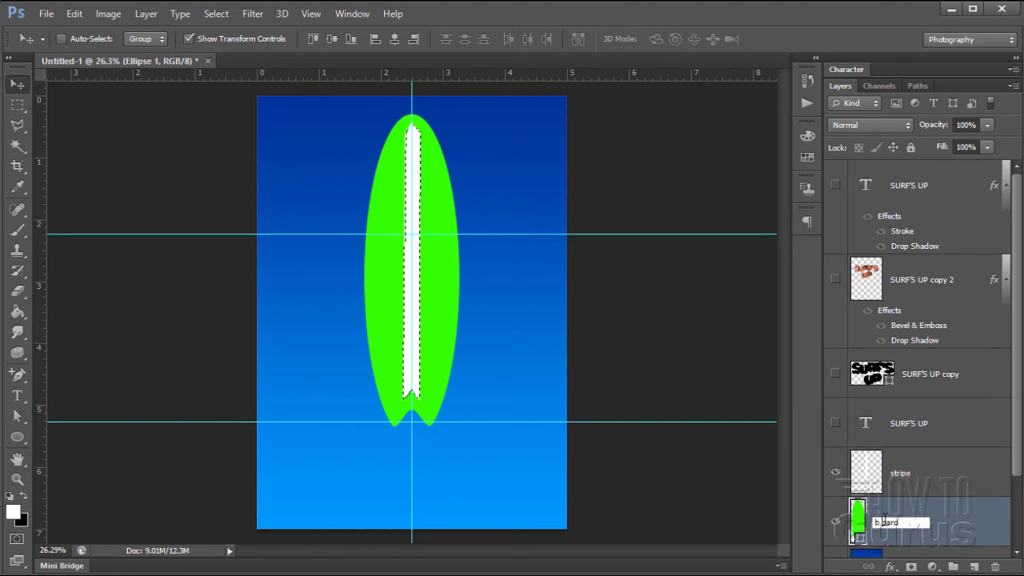
{"action": "left_click", "coordinate": [928, 476]}
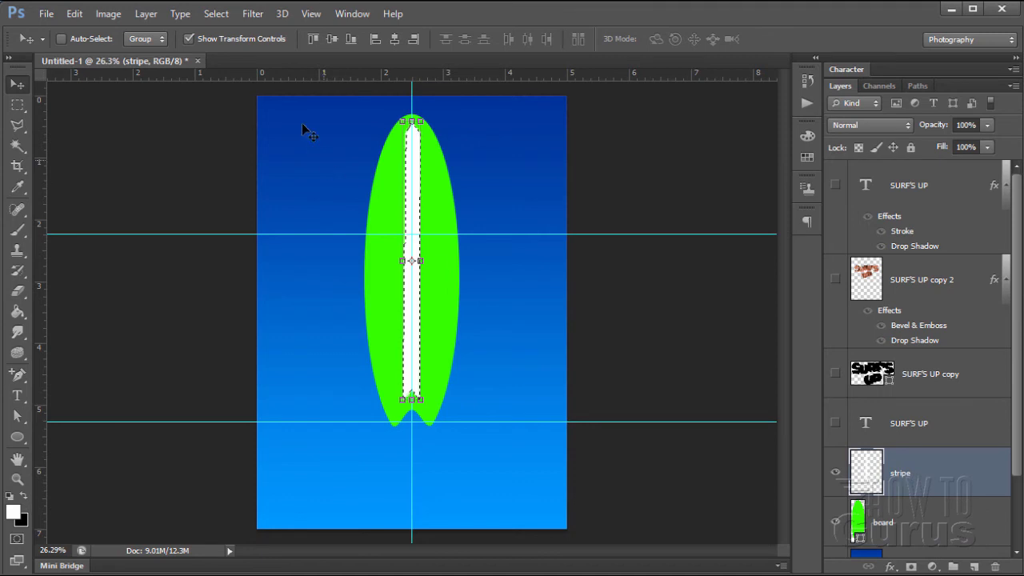
Deselect the strip outline and add a Stroke layer style of 18 px to the stripe layer.
{"action": "left_click", "coordinate": [216, 14]}
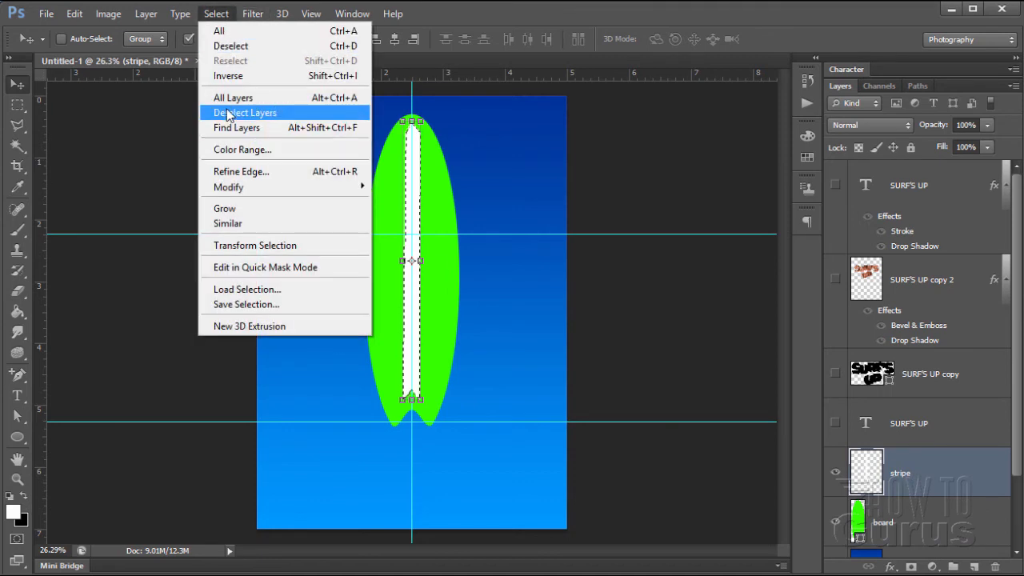
{"action": "left_click", "coordinate": [232, 48]}
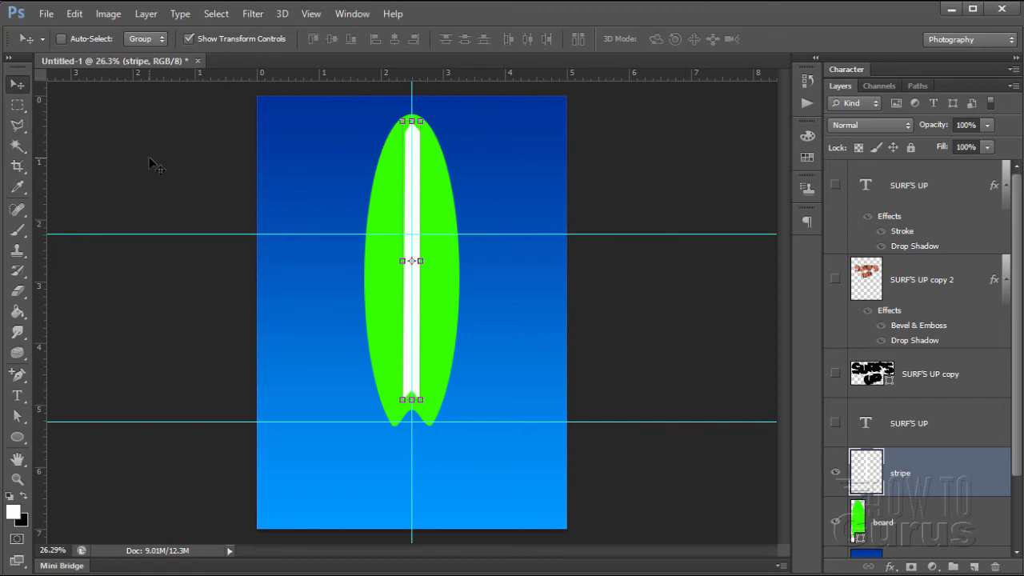
{"action": "left_click", "coordinate": [143, 14]}
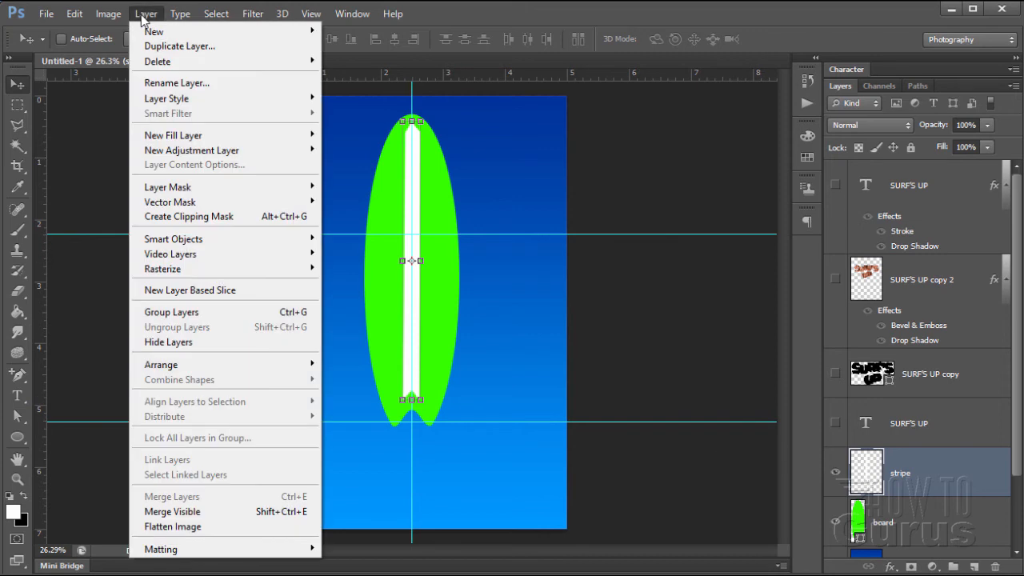
{"action": "mouse_move", "coordinate": [164, 98]}
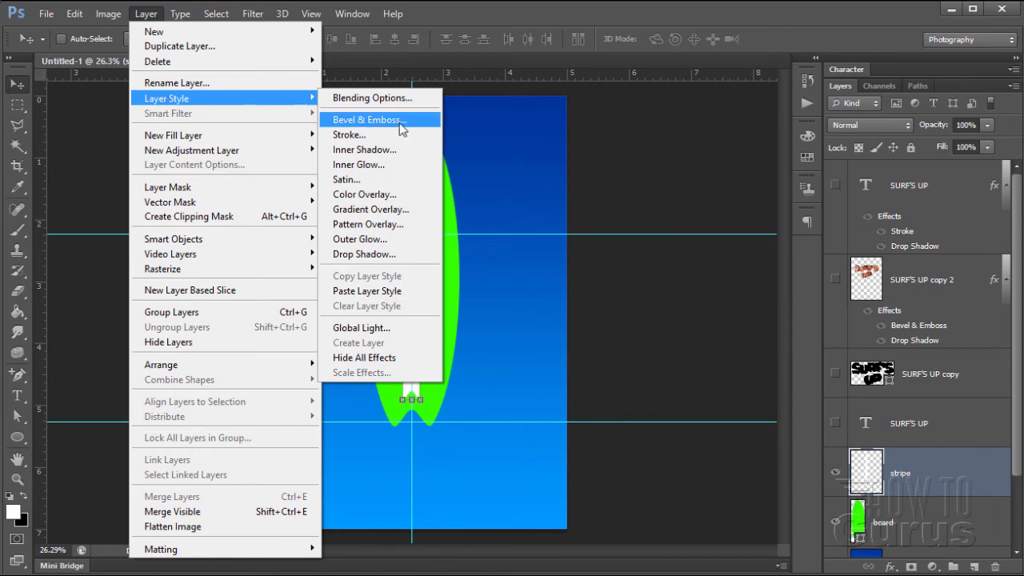
{"action": "left_click", "coordinate": [376, 134]}
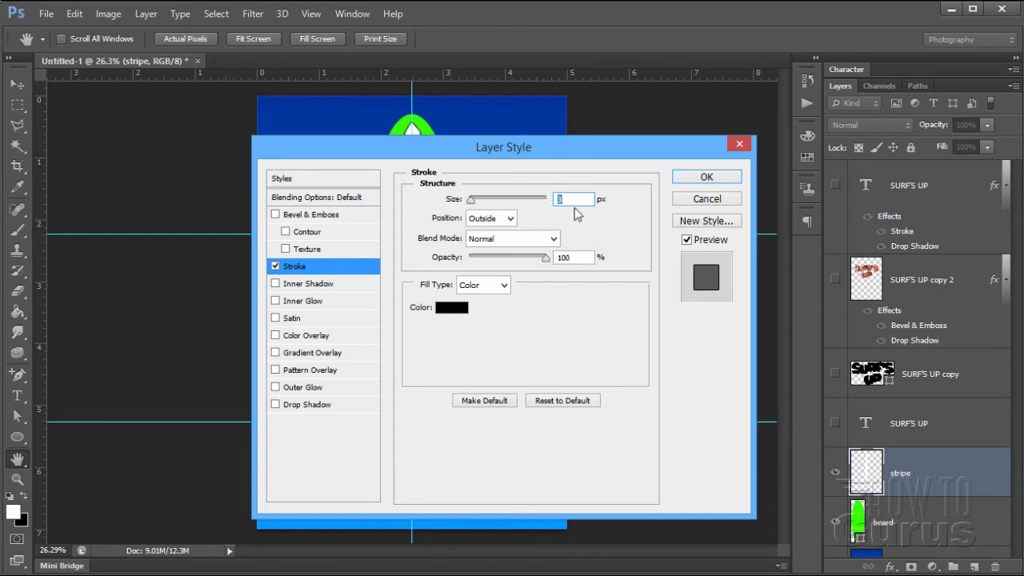
{"action": "type", "text": "18"}
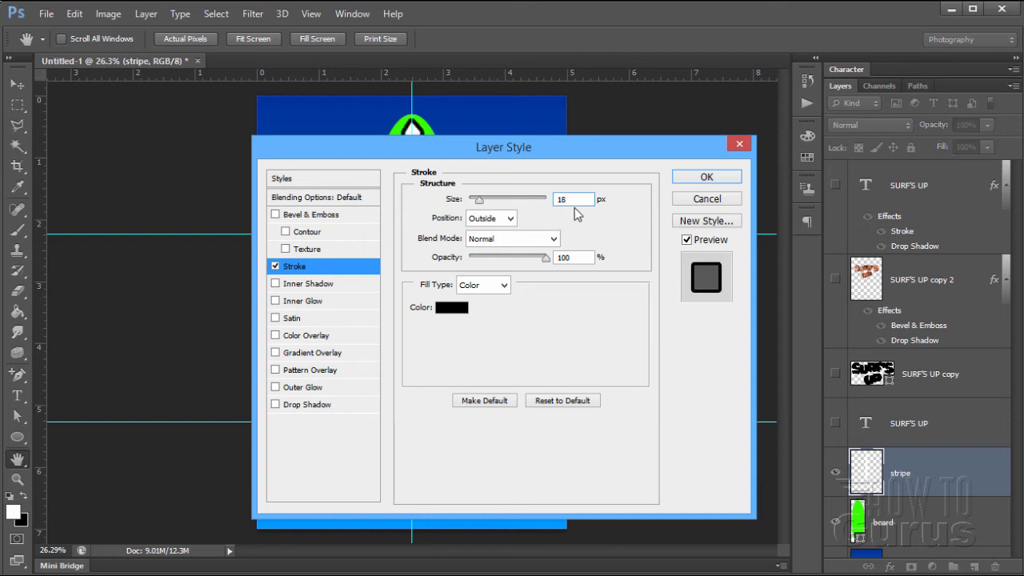
Color the stripe's stroke golden yellow, set its opacity to 70%, and apply the layer style.
{"action": "left_click_drag", "start_coordinate": [575, 149], "coordinate": [566, 216]}
{"action": "left_click", "coordinate": [450, 378]}
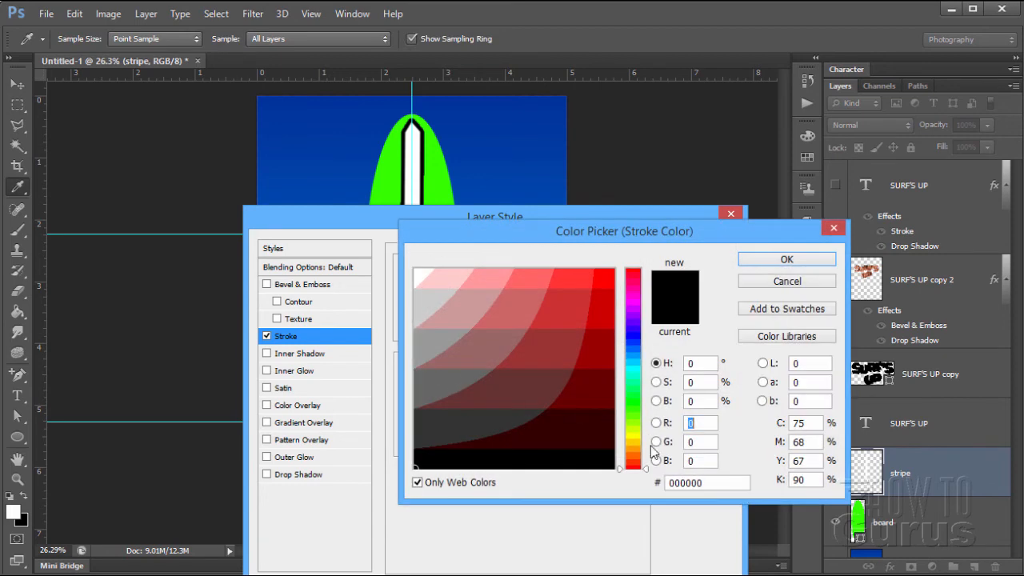
{"action": "left_click", "coordinate": [633, 442]}
{"action": "left_click", "coordinate": [601, 286]}
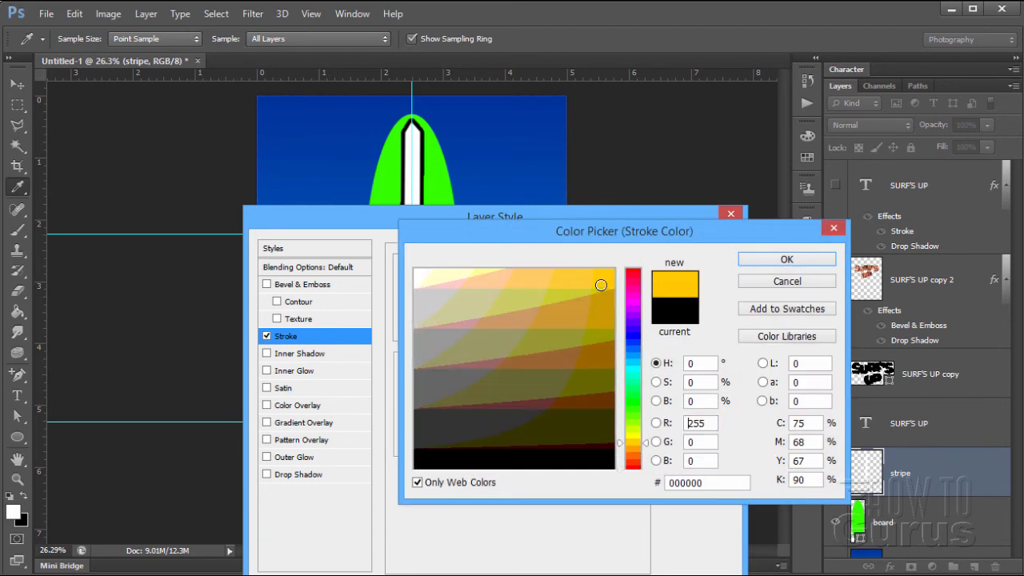
{"action": "left_click", "coordinate": [764, 261]}
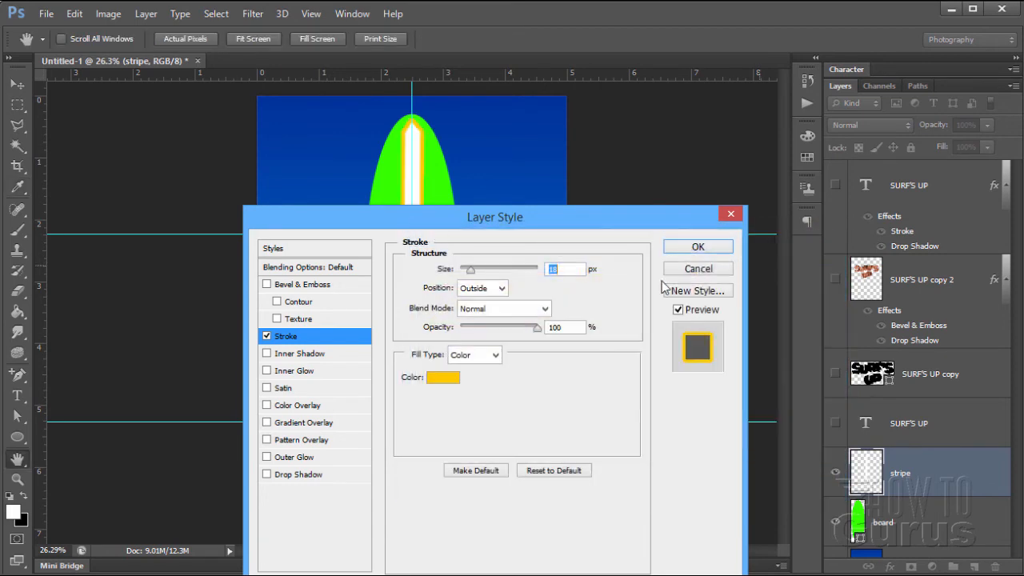
{"action": "left_click", "coordinate": [570, 328]}
{"action": "type", "text": "70"}
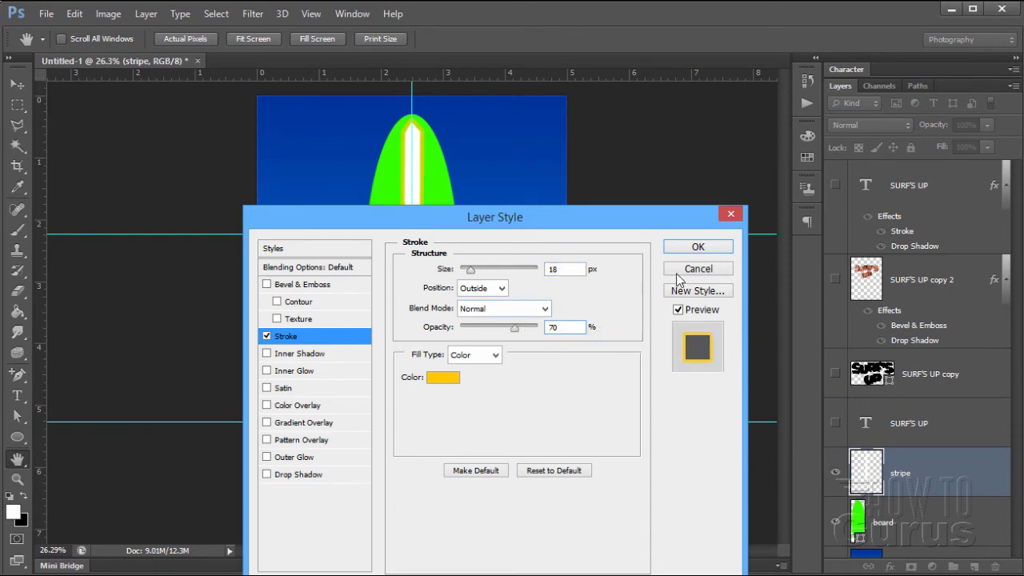
{"action": "left_click", "coordinate": [696, 248]}
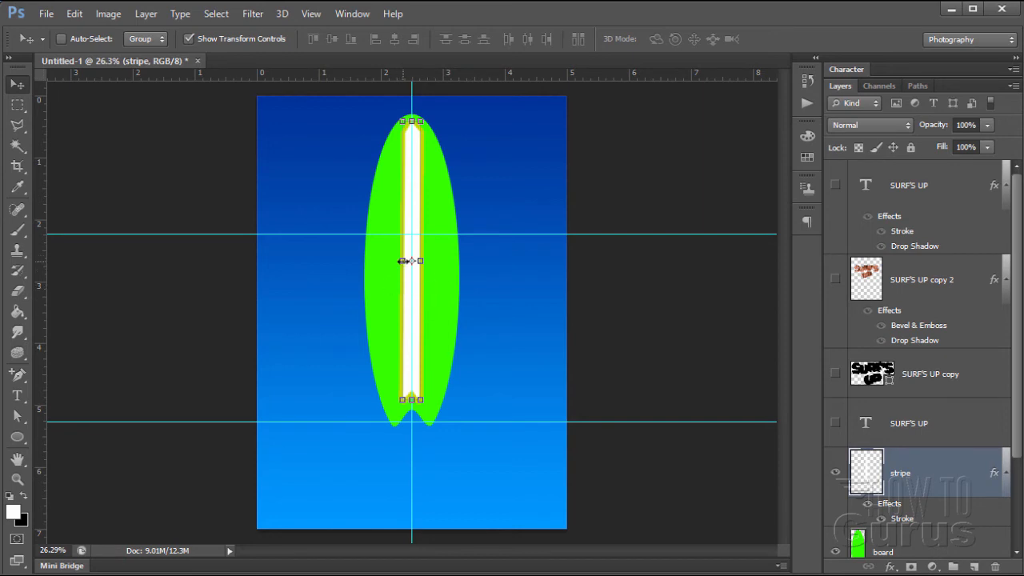
Transform the stripe to about 79% width and about 102% height, extending it toward the board's tail, and apply the change.
{"action": "left_click_drag", "start_coordinate": [402, 261], "coordinate": [421, 263]}
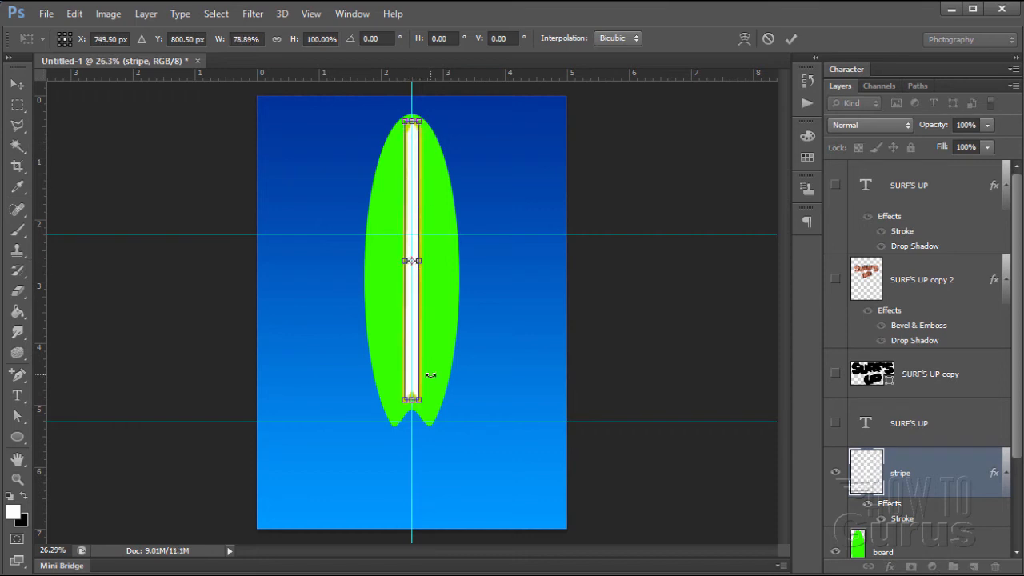
{"action": "left_click_drag", "start_coordinate": [411, 402], "coordinate": [411, 407]}
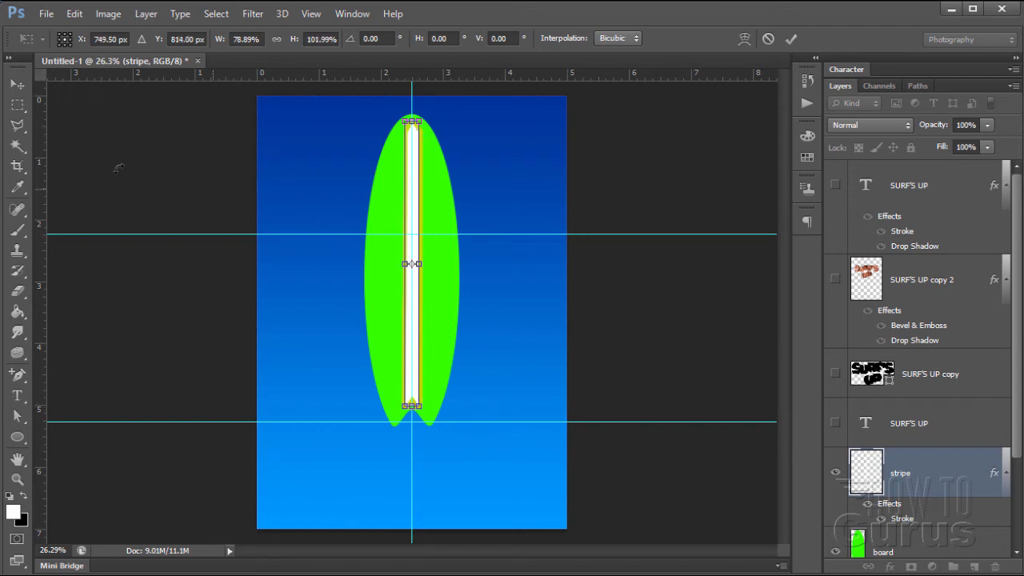
{"action": "left_click", "coordinate": [17, 83]}
{"action": "left_click", "coordinate": [629, 270]}
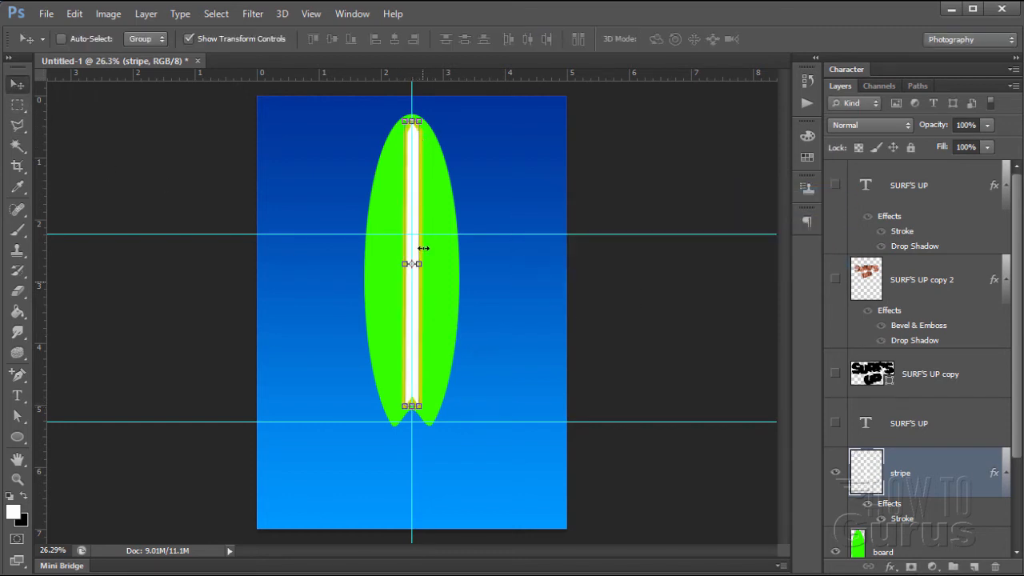
Select the stripe and board layers together and rotate them 45 degrees.
{"action": "scroll", "coordinate": [1013, 498], "scroll_direction": "down", "scroll_amount": 2}
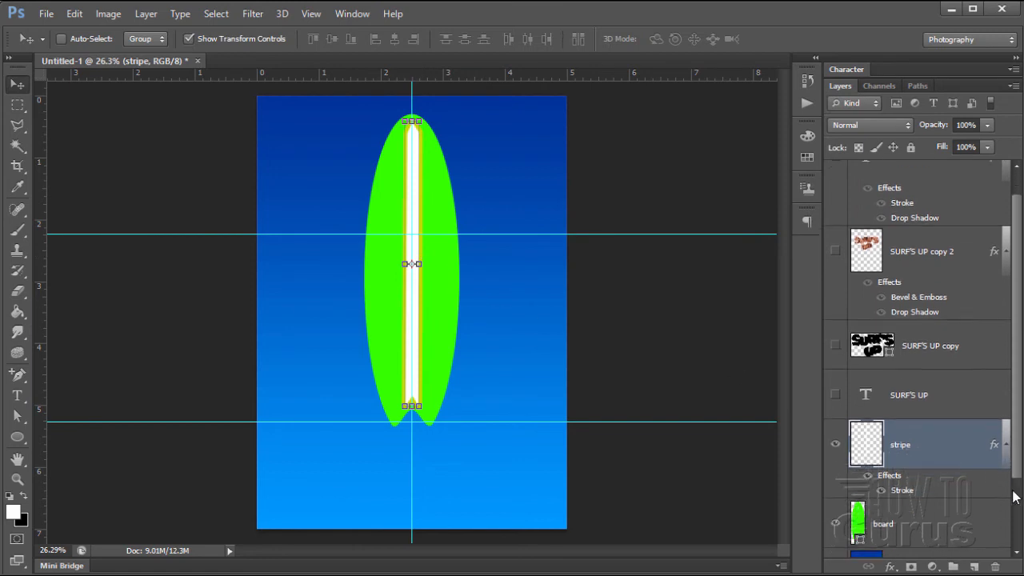
{"action": "left_click", "coordinate": [910, 505]}
{"action": "scroll", "coordinate": [912, 480], "scroll_direction": "down", "scroll_amount": 2}
{"action": "left_click", "coordinate": [920, 360], "text": "ctrl"}
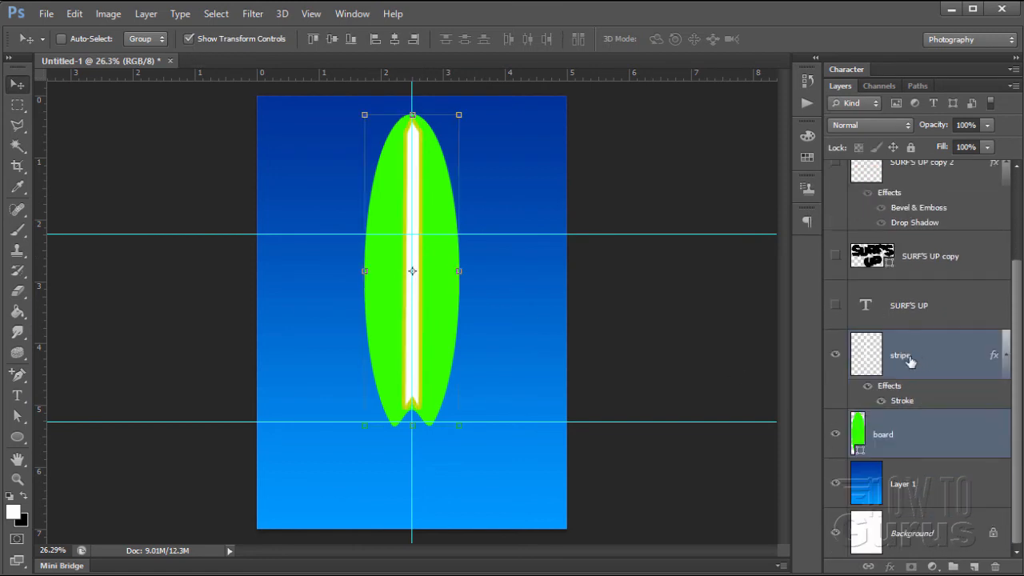
{"action": "left_click", "coordinate": [74, 14]}
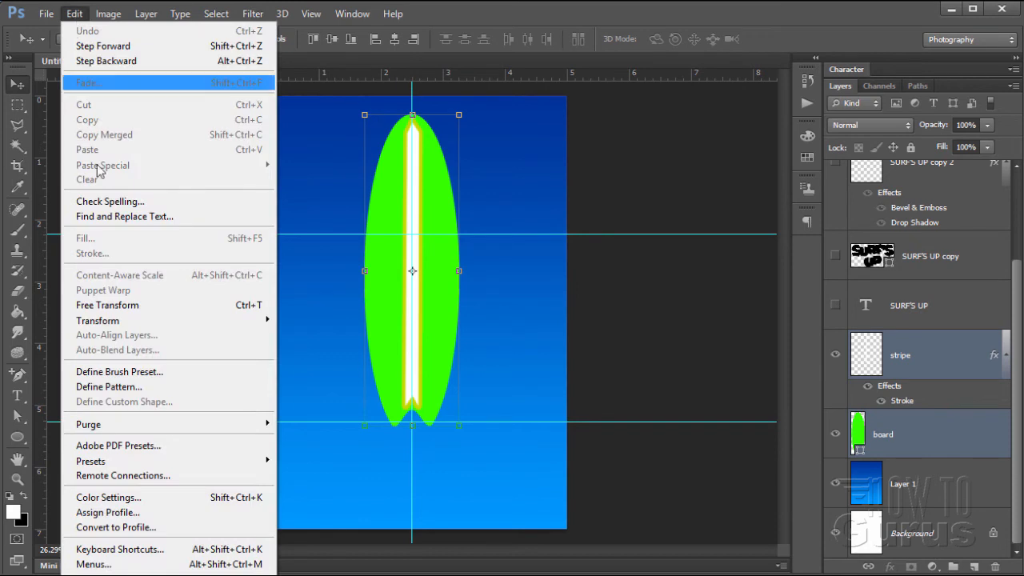
{"action": "mouse_move", "coordinate": [141, 323]}
{"action": "left_click", "coordinate": [298, 354]}
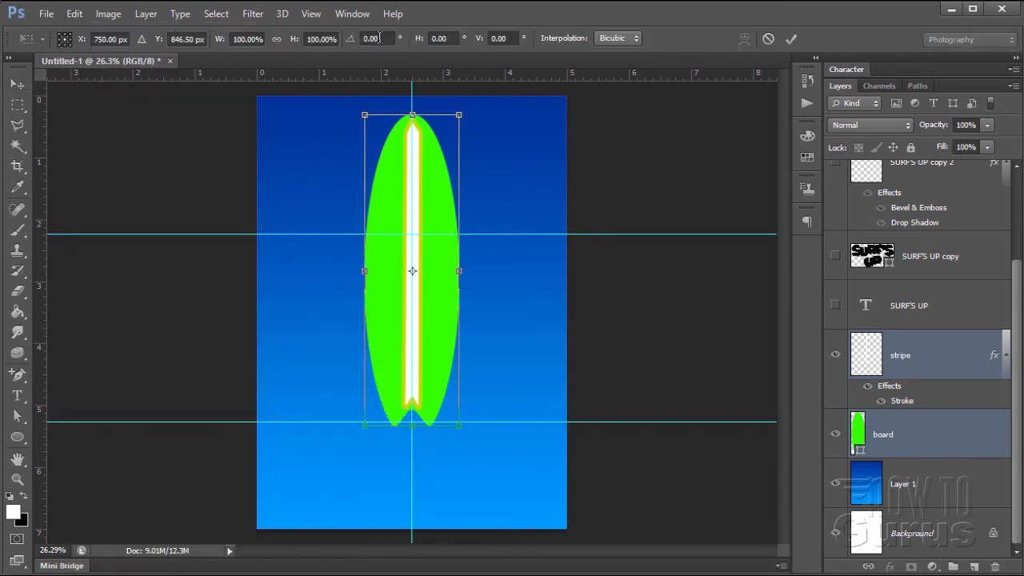
{"action": "left_click", "coordinate": [368, 38]}
{"action": "type", "text": "45"}
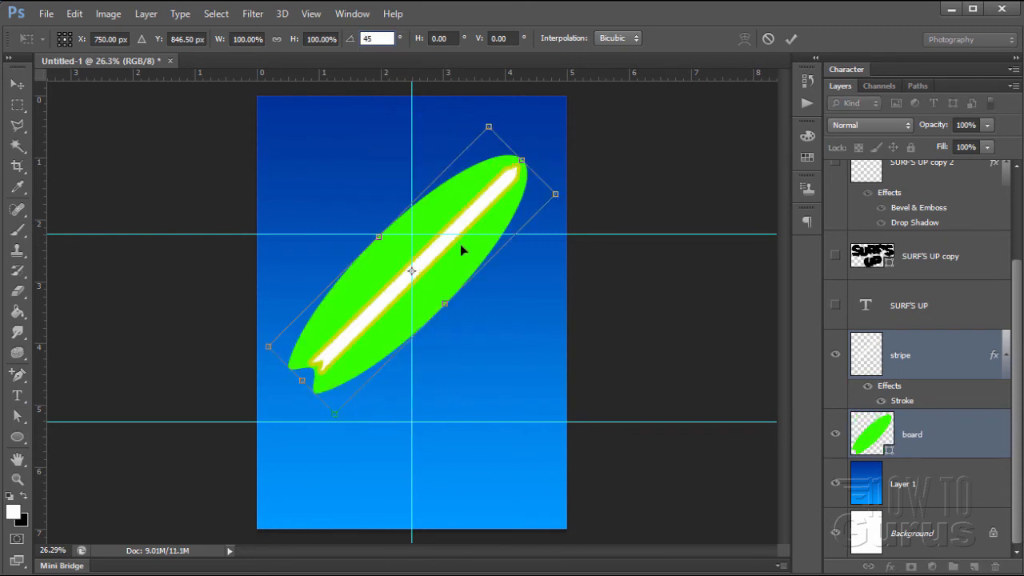
{"action": "left_click", "coordinate": [791, 39]}
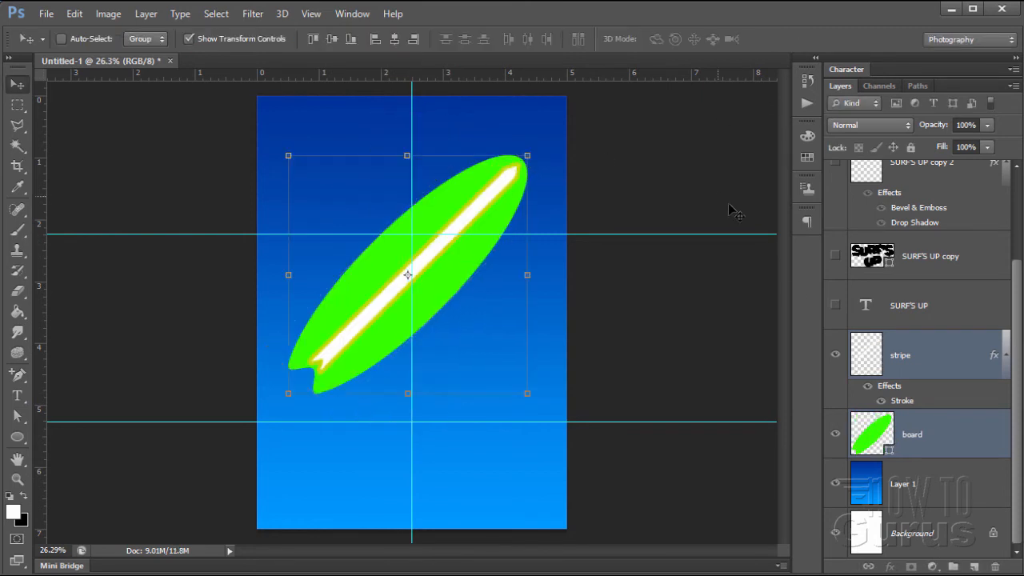
Add a Bevel & Emboss layer style to the board layer with 113% depth and 43 px size.
{"action": "left_click", "coordinate": [960, 440]}
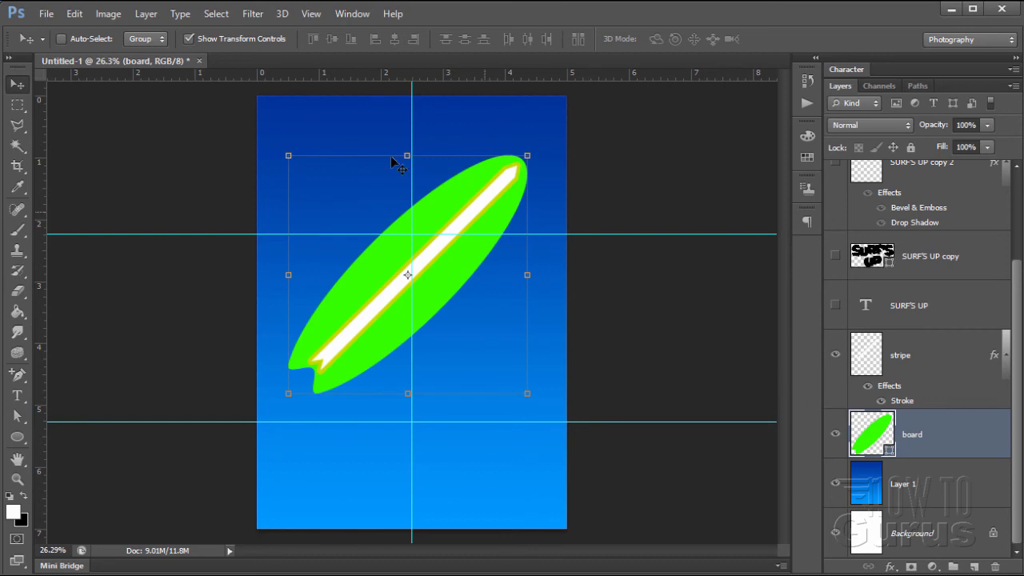
{"action": "left_click", "coordinate": [145, 14]}
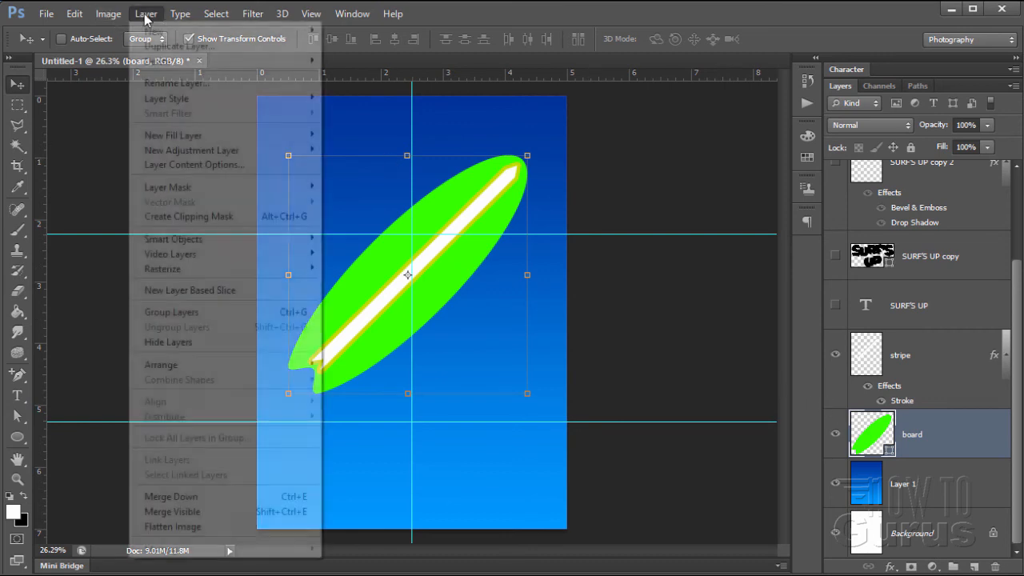
{"action": "mouse_move", "coordinate": [192, 98]}
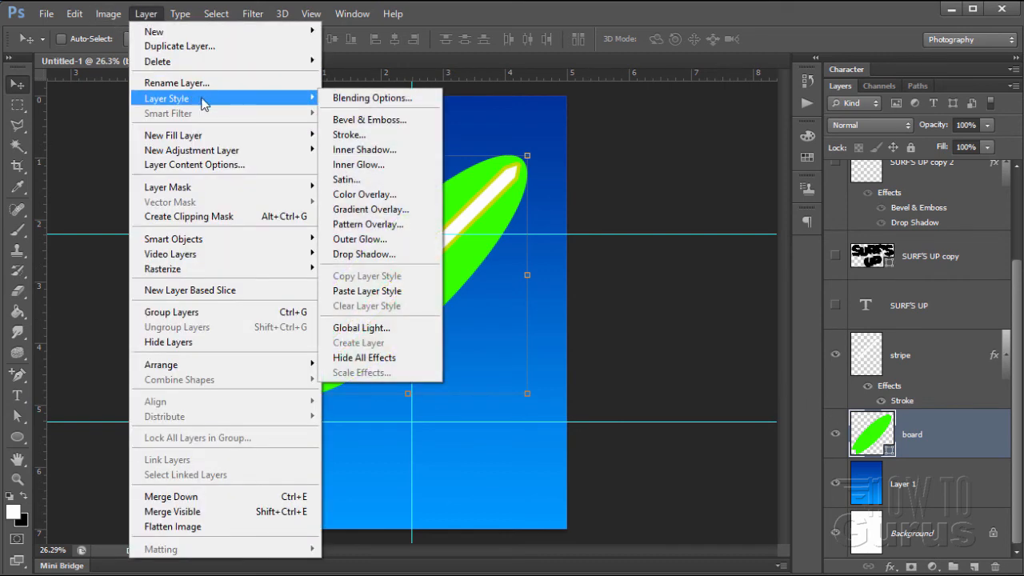
{"action": "left_click", "coordinate": [356, 120]}
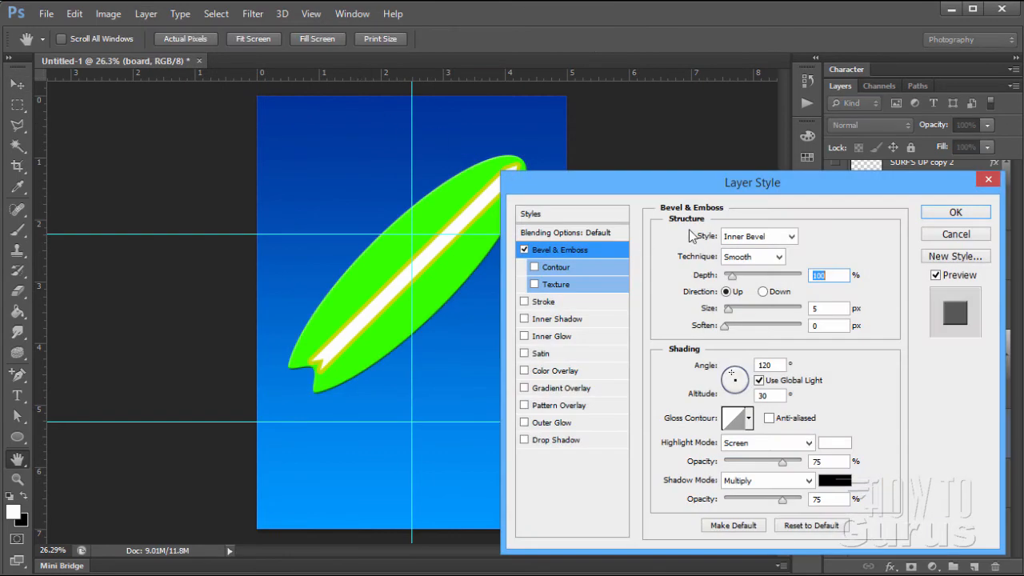
{"action": "left_click_drag", "start_coordinate": [653, 193], "coordinate": [661, 150]}
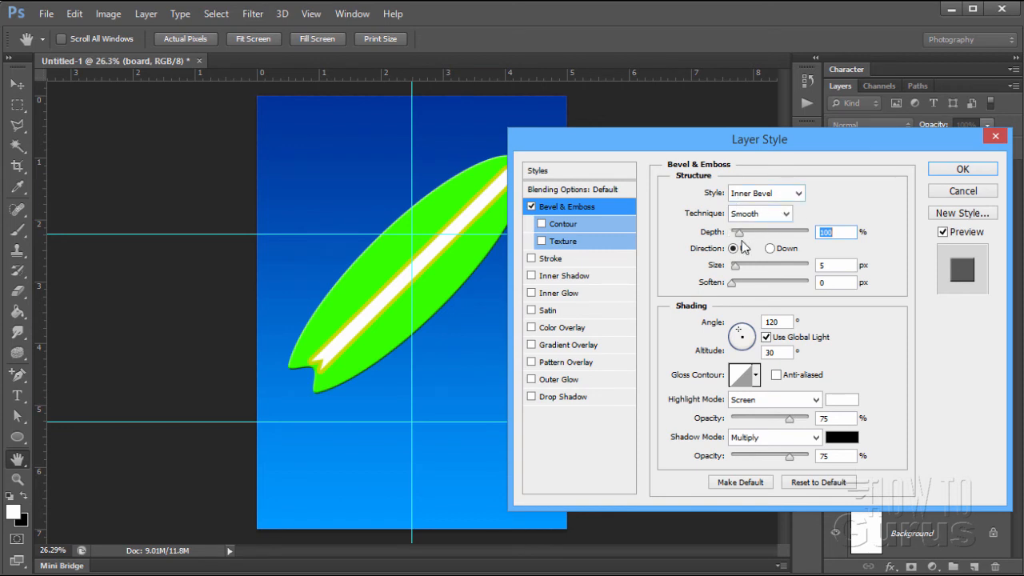
{"action": "type", "text": "113"}
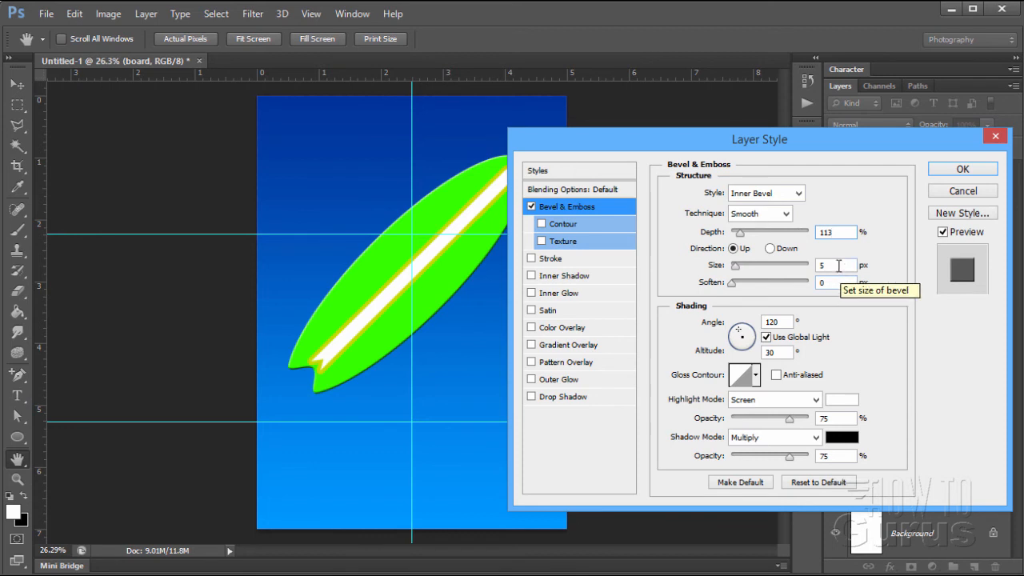
{"action": "type", "text": "4"}
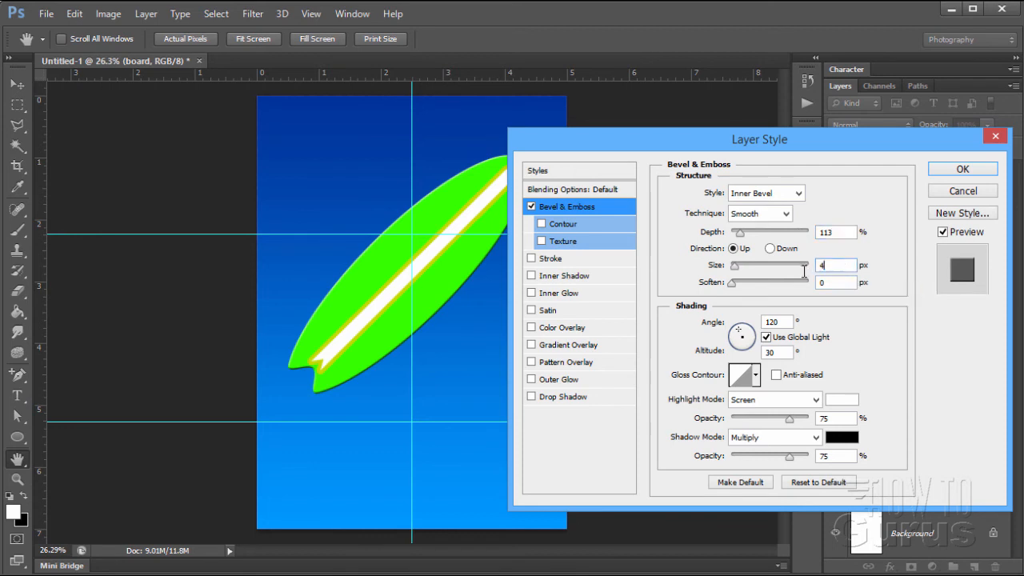
{"action": "type", "text": "3"}
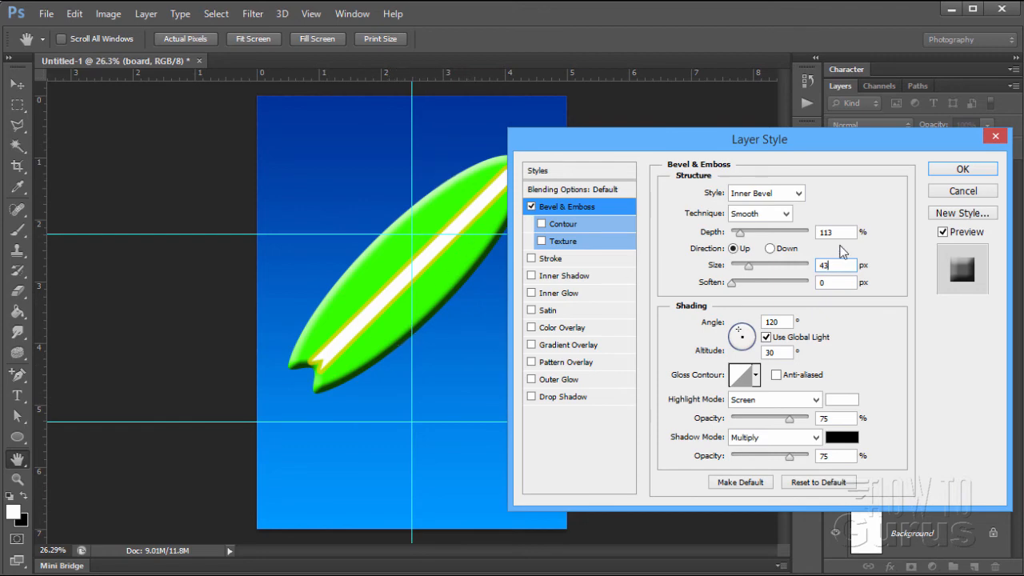
Turn off global light for the board's Bevel & Emboss and set its angle to 0° and altitude to 85°.
{"action": "left_click_drag", "start_coordinate": [816, 152], "coordinate": [765, 175]}
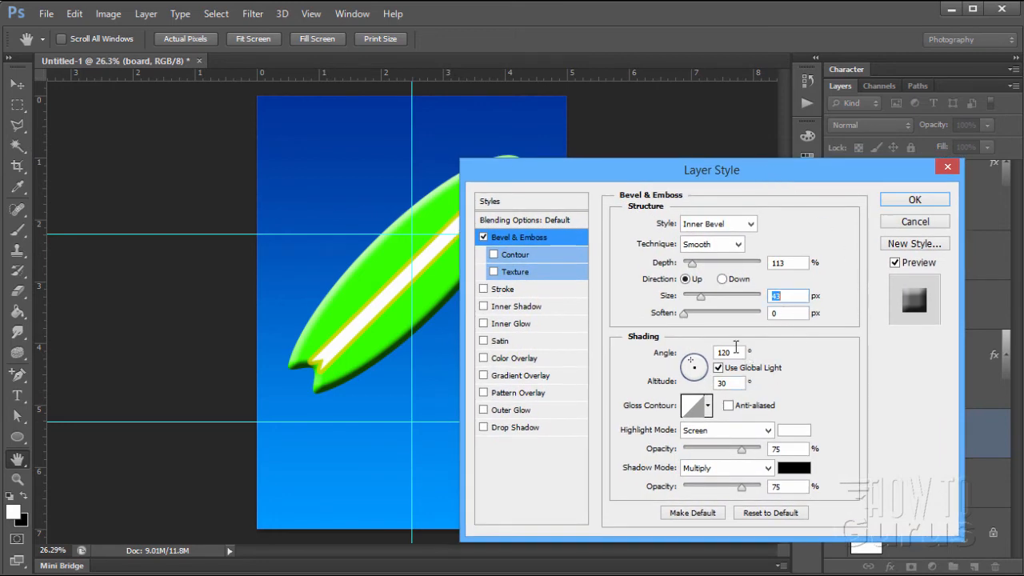
{"action": "left_click", "coordinate": [717, 367]}
{"action": "double_click", "coordinate": [720, 352]}
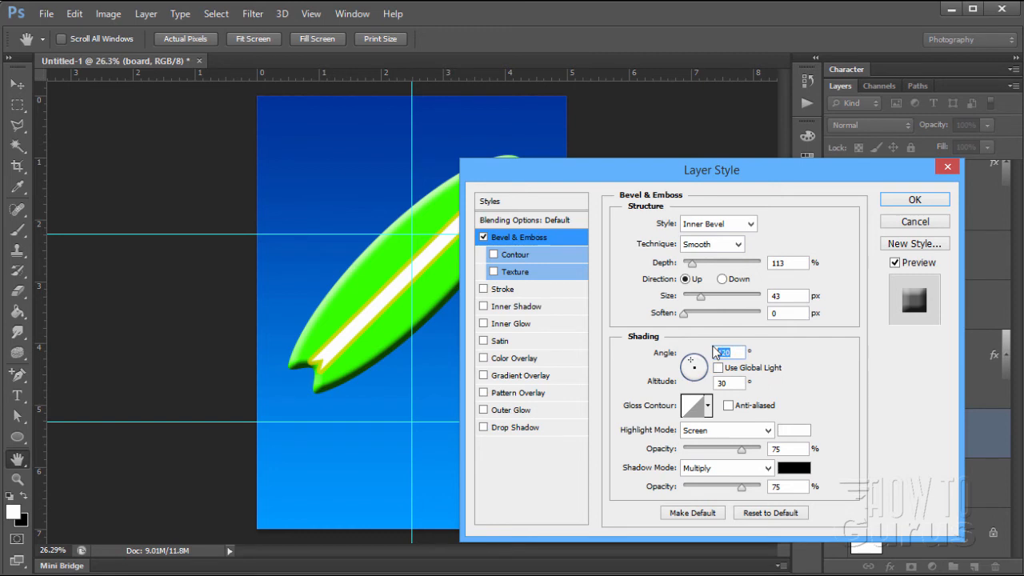
{"action": "type", "text": "0"}
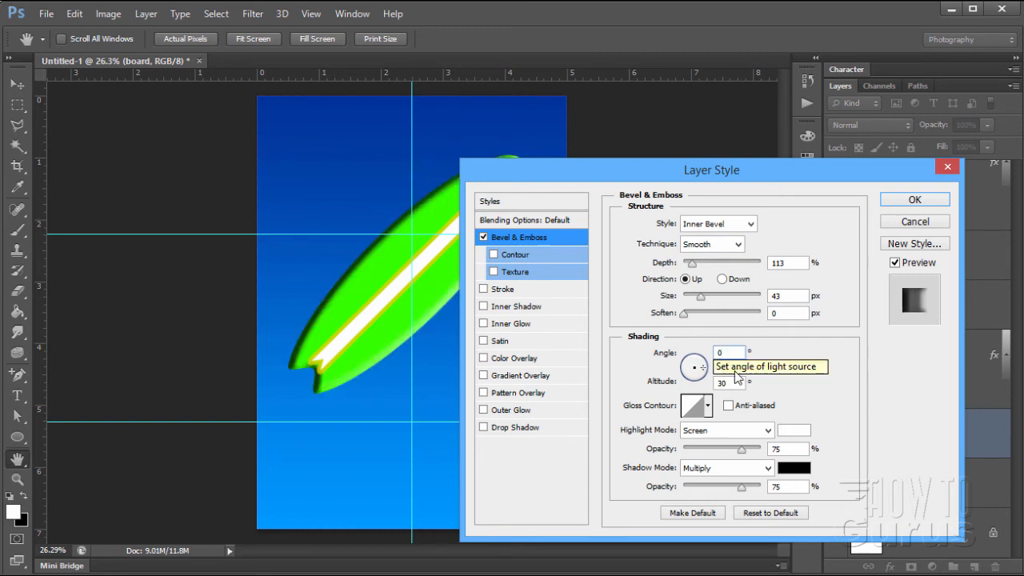
{"action": "key", "text": "Tab"}
{"action": "type", "text": "85"}
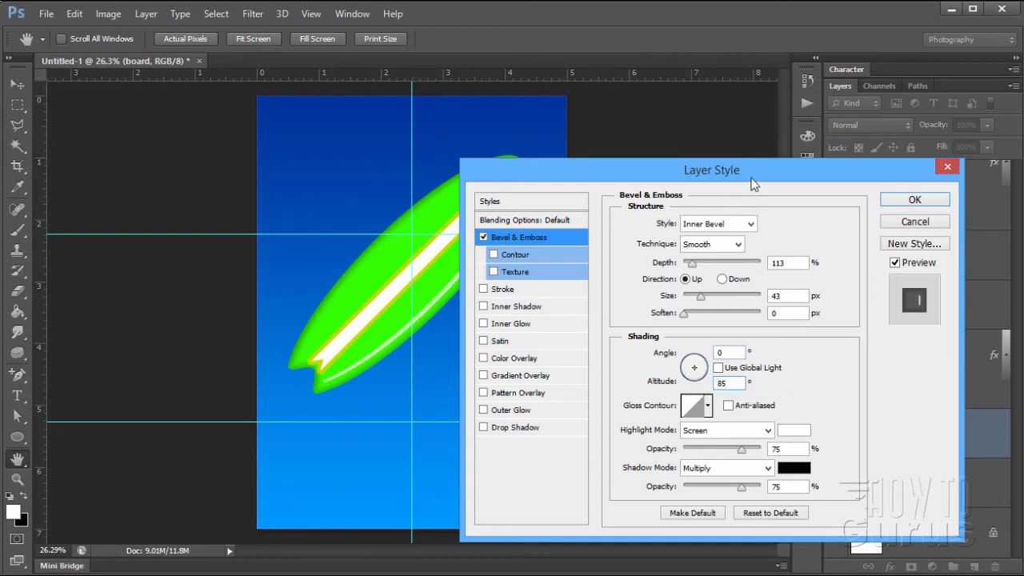
{"action": "left_click_drag", "start_coordinate": [752, 177], "coordinate": [754, 363]}
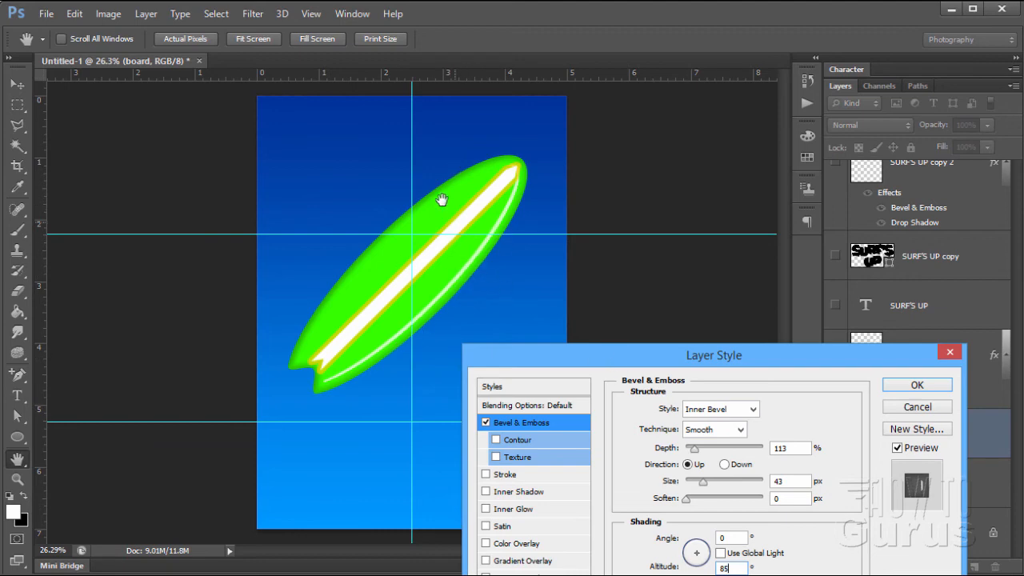
{"action": "left_click_drag", "start_coordinate": [623, 355], "coordinate": [565, 173]}
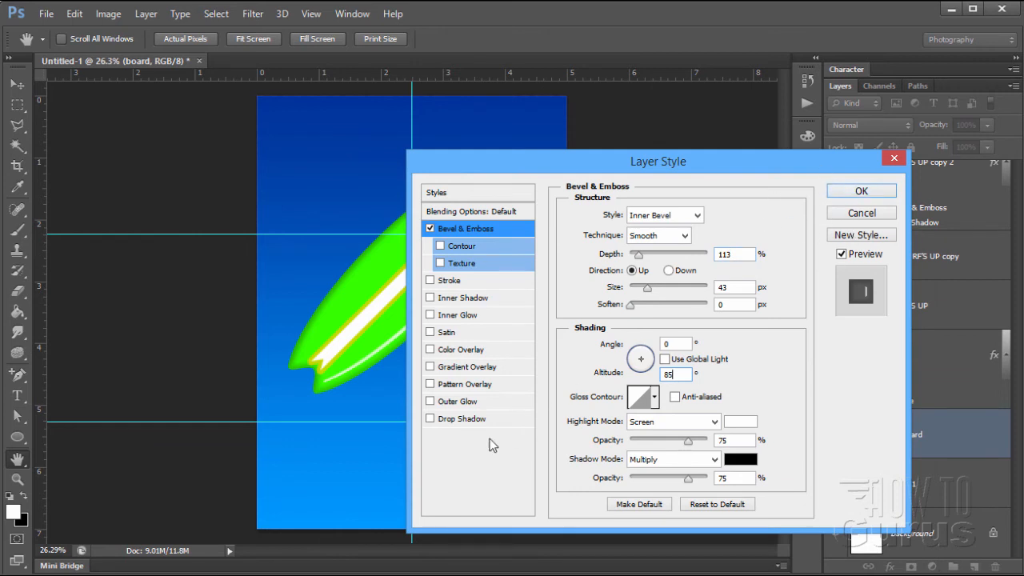
Add a drop shadow to the board with 13 px distance and 35 px size, and apply the layer style.
{"action": "left_click", "coordinate": [462, 421]}
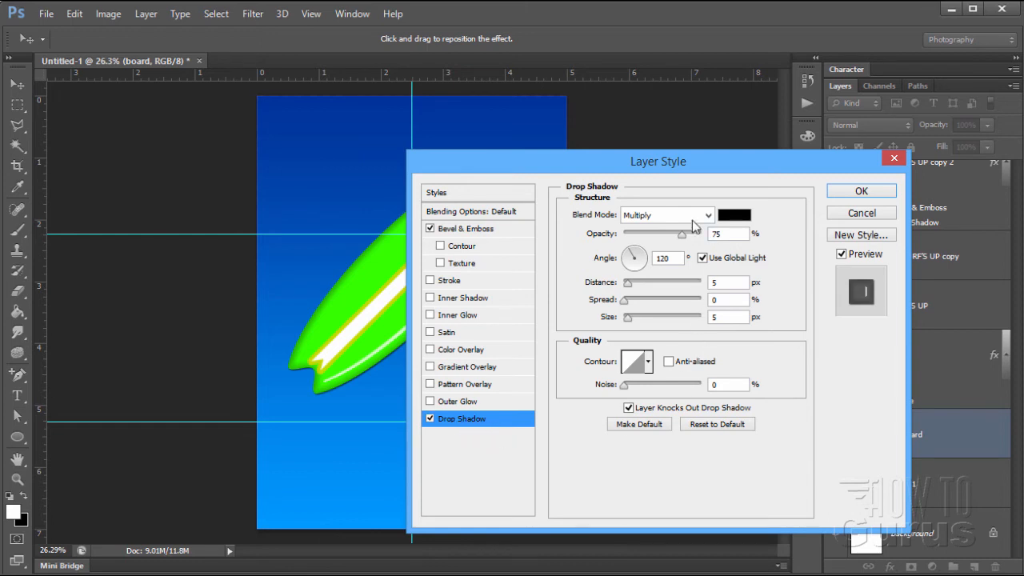
{"action": "double_click", "coordinate": [724, 283]}
{"action": "type", "text": "13"}
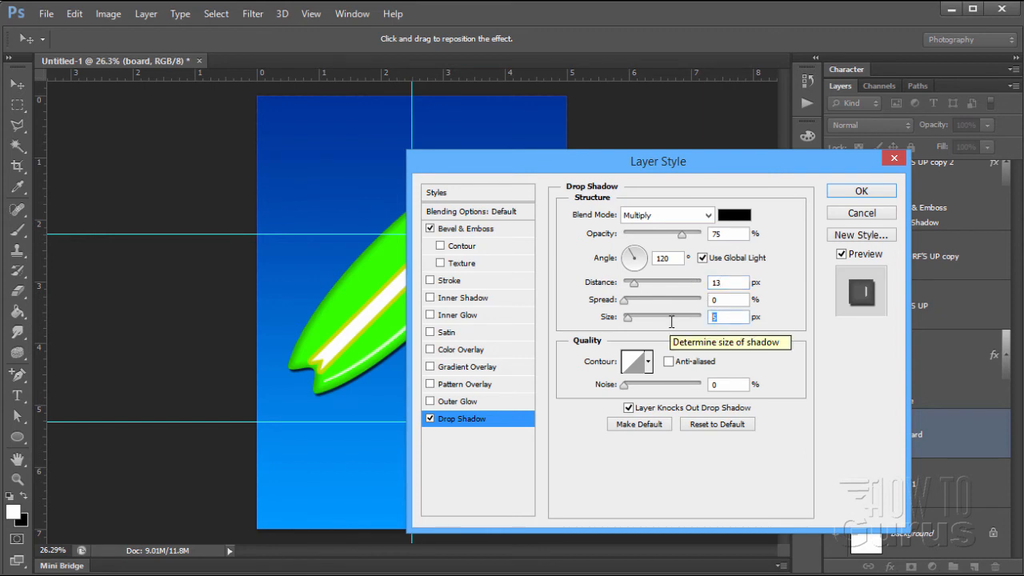
{"action": "type", "text": "35"}
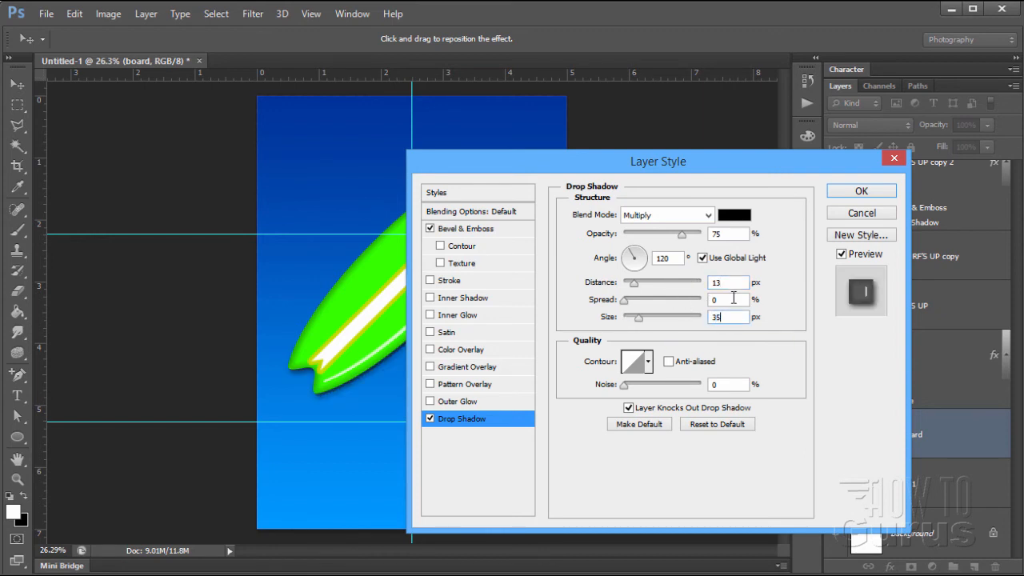
{"action": "left_click_drag", "start_coordinate": [774, 172], "coordinate": [808, 171]}
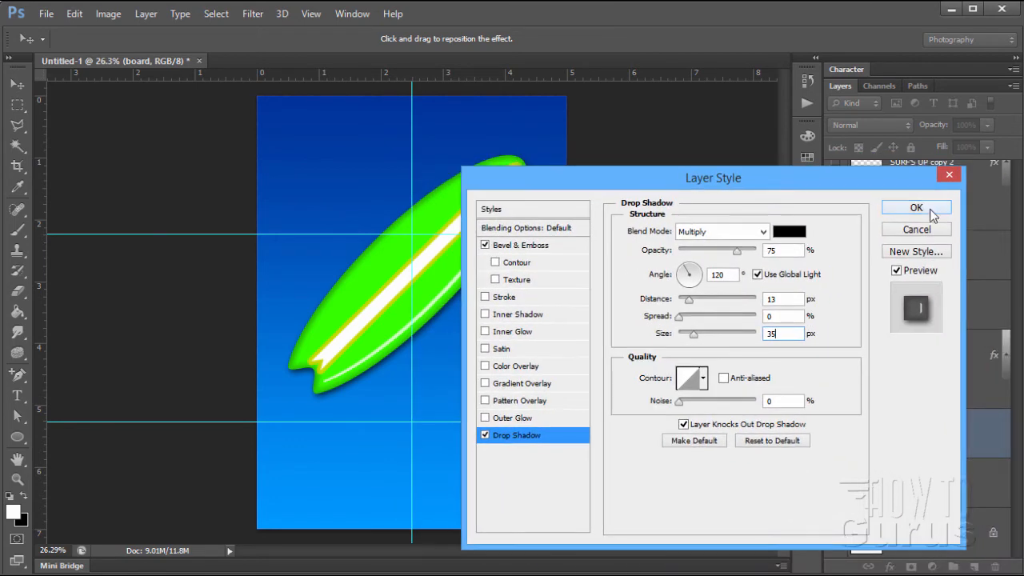
{"action": "left_click", "coordinate": [918, 203]}
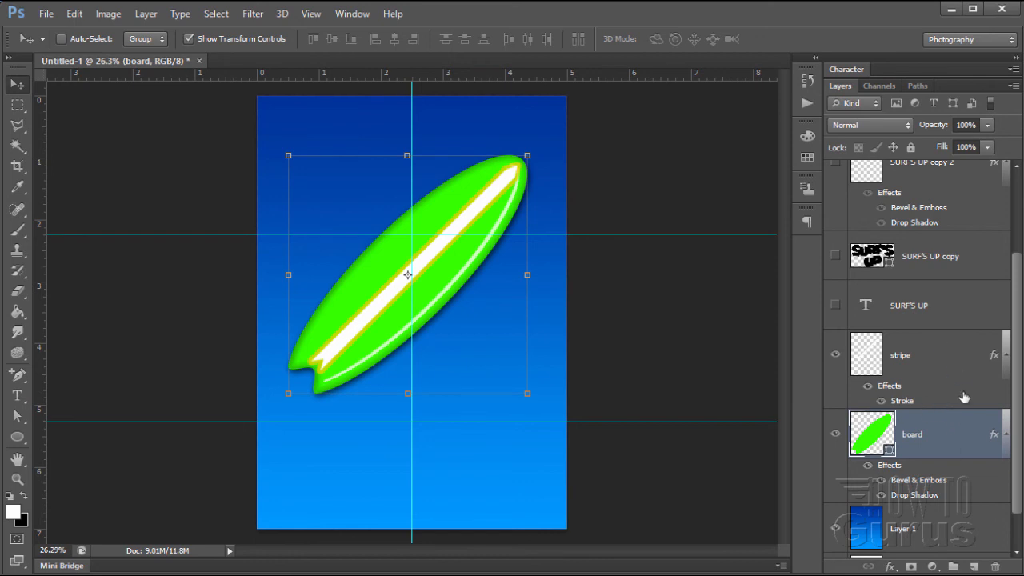
Select the stripe and board layers together and move them up to center on the upper guide intersection.
{"action": "left_click", "coordinate": [941, 373], "text": "shift"}
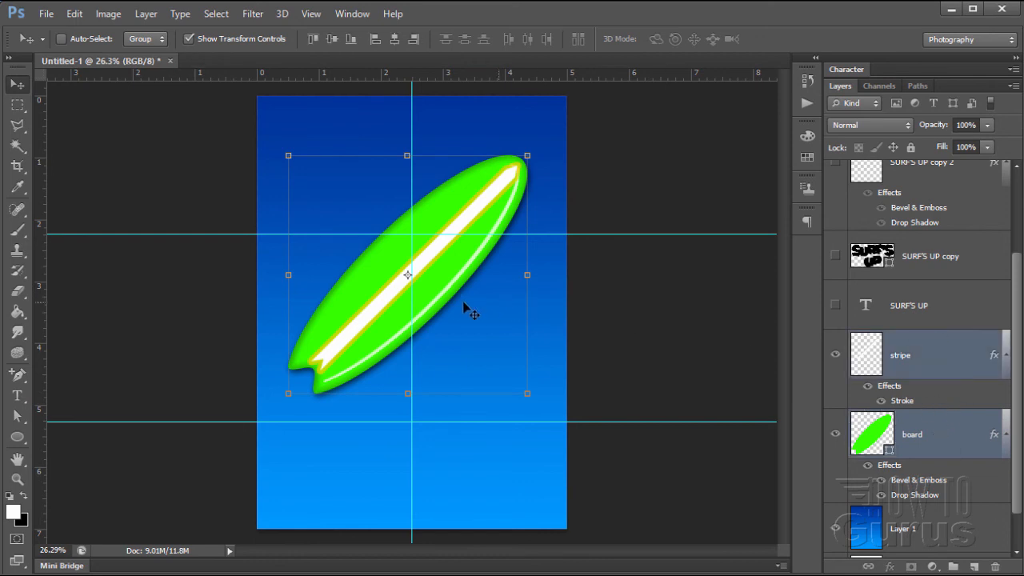
{"action": "left_click_drag", "start_coordinate": [432, 290], "coordinate": [436, 254]}
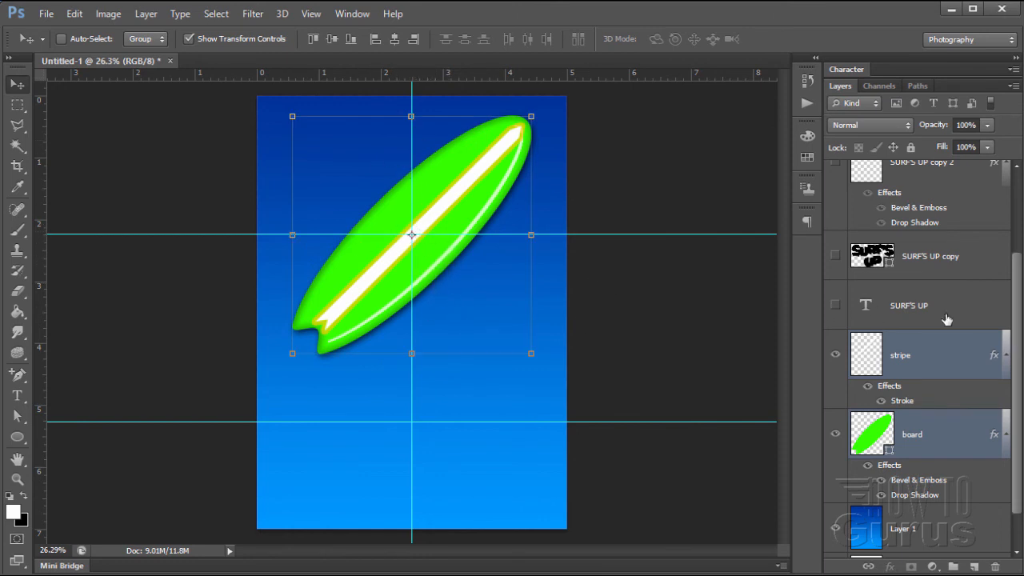
Show the styled SURF'S UP text layer and the wood-textured SURF'S UP copy 2 layer.
{"action": "left_click_drag", "start_coordinate": [1014, 328], "coordinate": [1018, 234]}
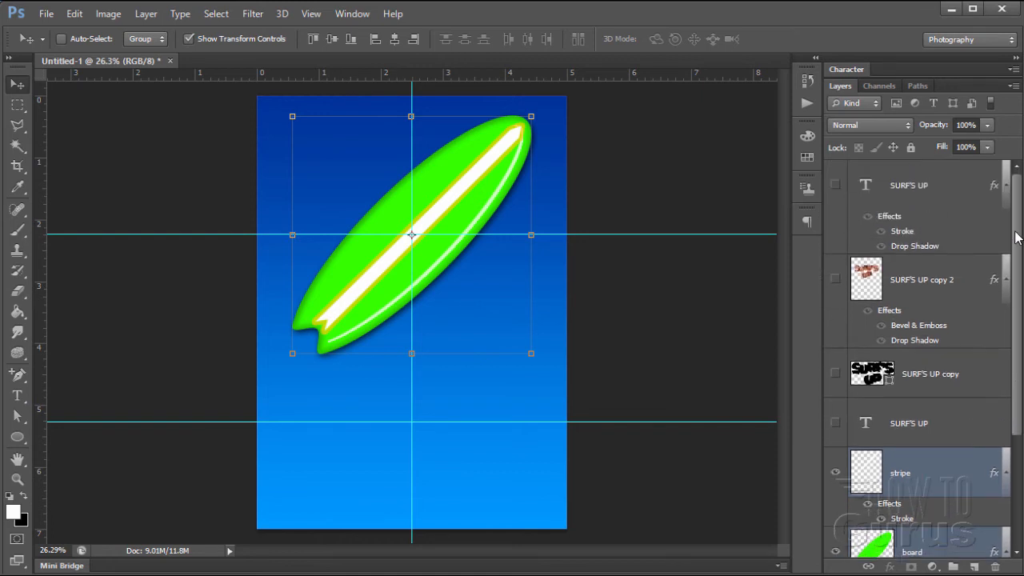
{"action": "left_click", "coordinate": [834, 186]}
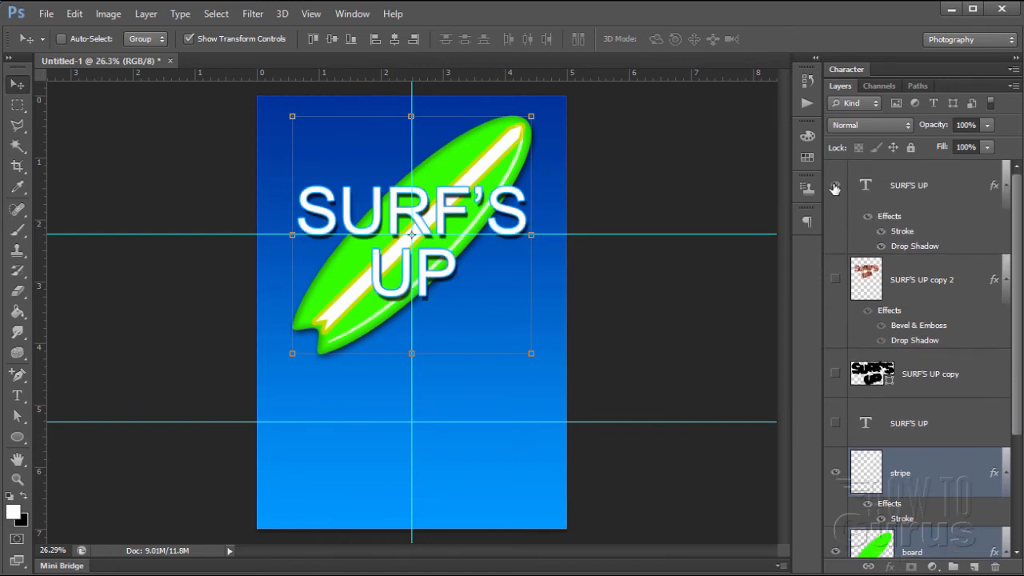
{"action": "left_click", "coordinate": [835, 281]}
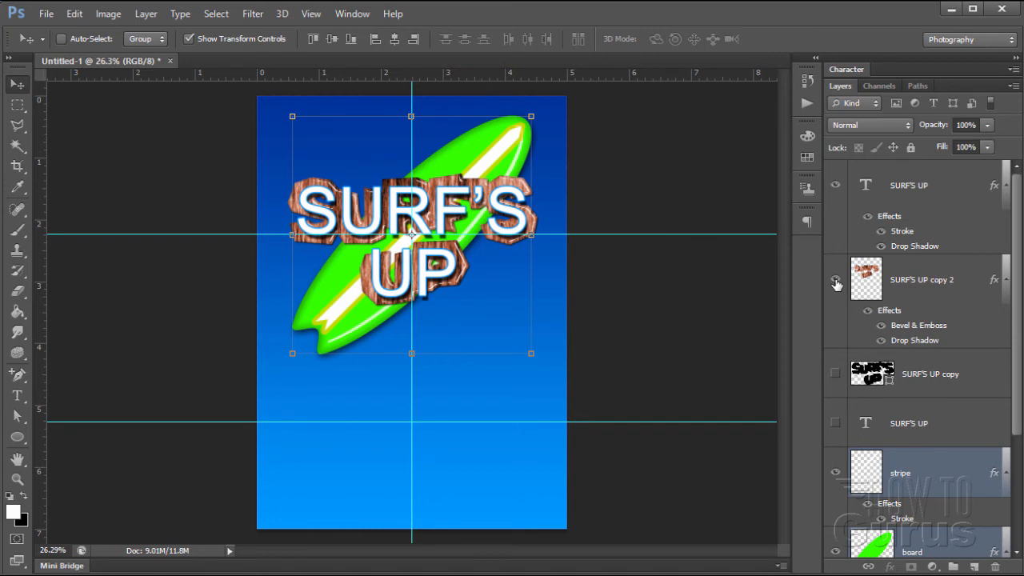
Draw a white circle about 1068 px across above Layer 1 with the Ellipse tool, centered on the upper guide intersection.
{"action": "left_click_drag", "start_coordinate": [1014, 288], "coordinate": [1018, 415]}
{"action": "left_click", "coordinate": [953, 502]}
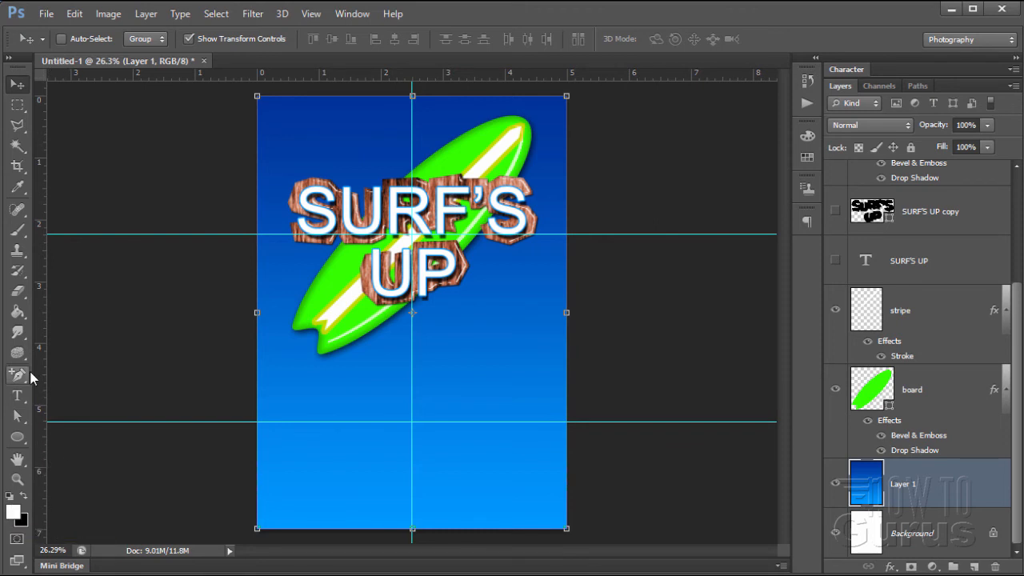
{"action": "left_click", "coordinate": [17, 438]}
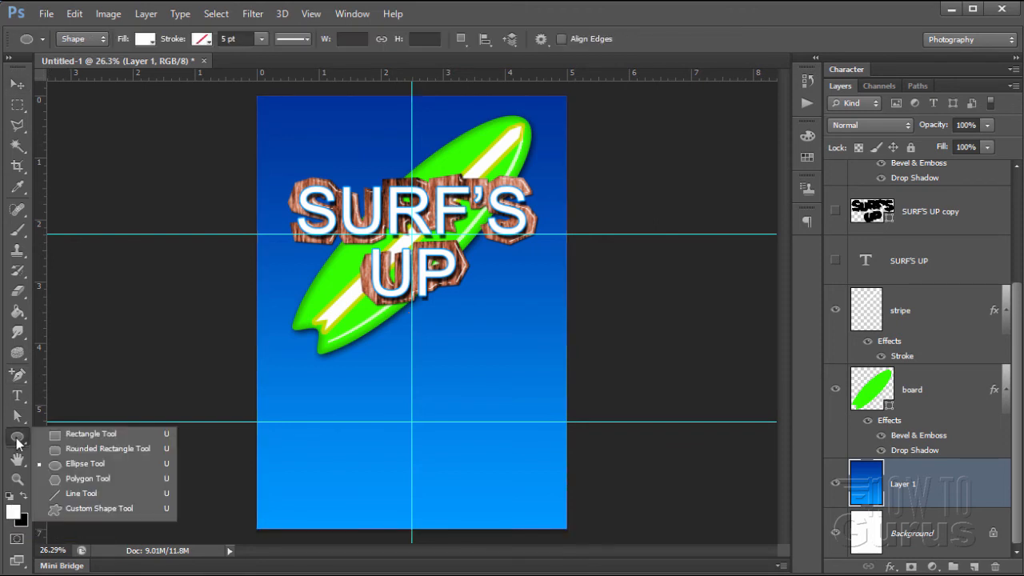
{"action": "left_click", "coordinate": [100, 466]}
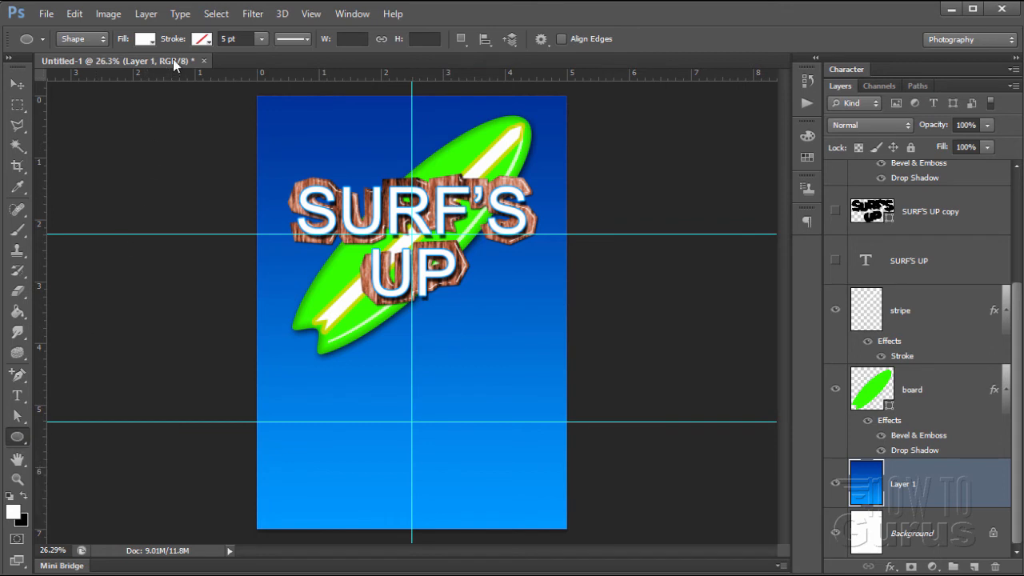
{"action": "left_click", "coordinate": [541, 40]}
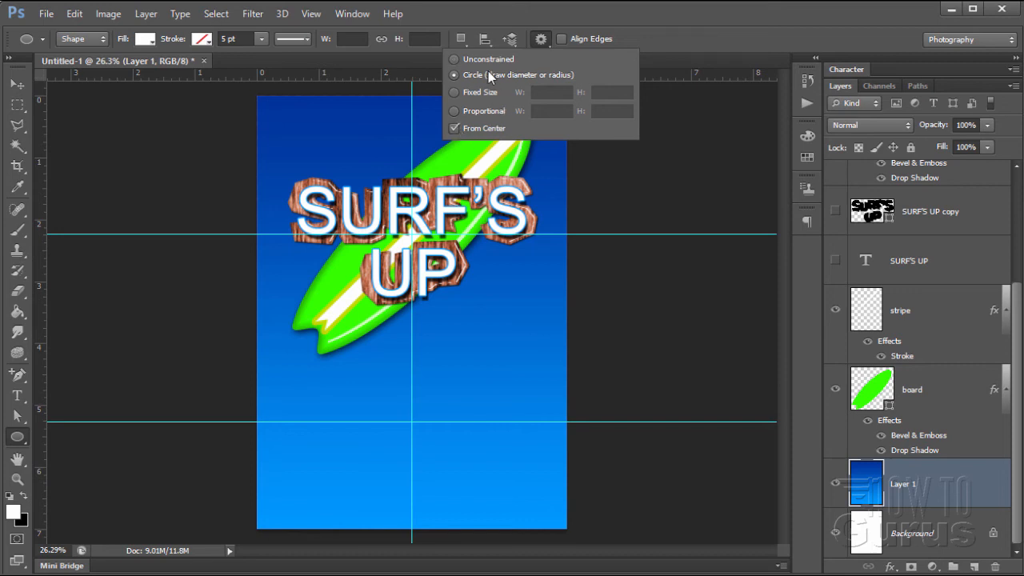
{"action": "left_click", "coordinate": [542, 40]}
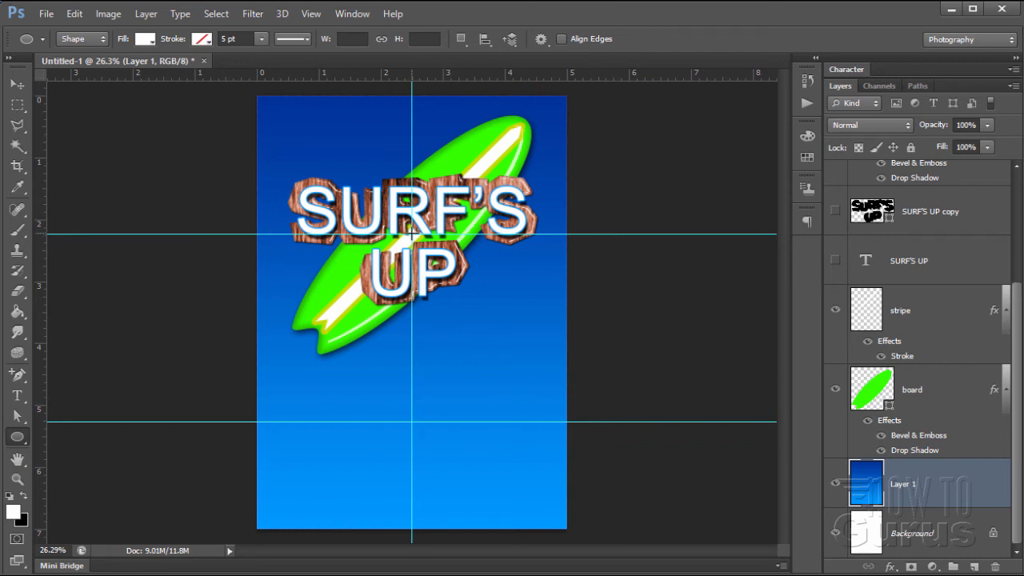
{"action": "left_click_drag", "start_coordinate": [411, 234], "coordinate": [522, 404]}
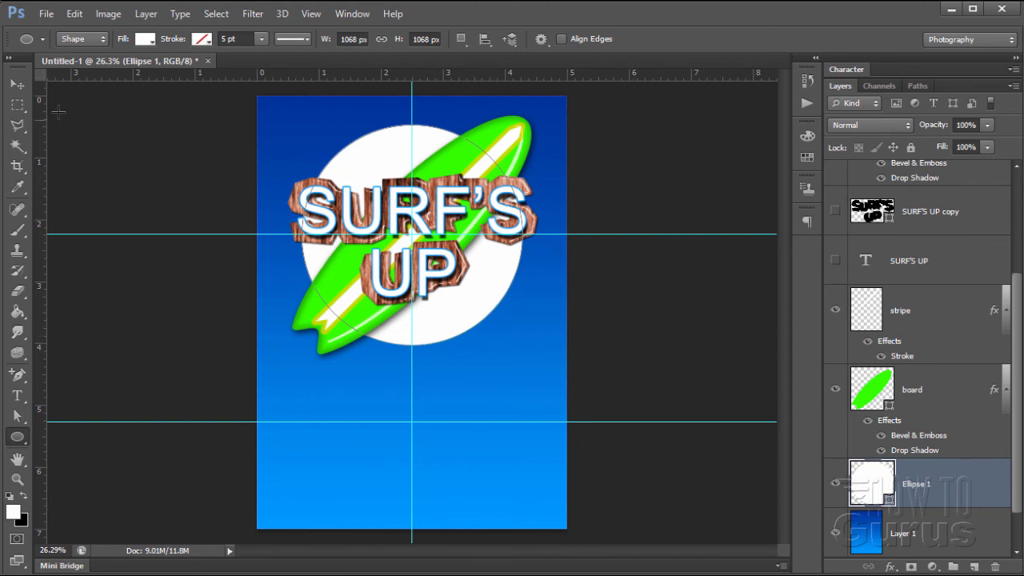
Add a 30 px outside stroke in blue 0099ff to the white circle's layer and apply the layer style.
{"action": "left_click", "coordinate": [18, 84]}
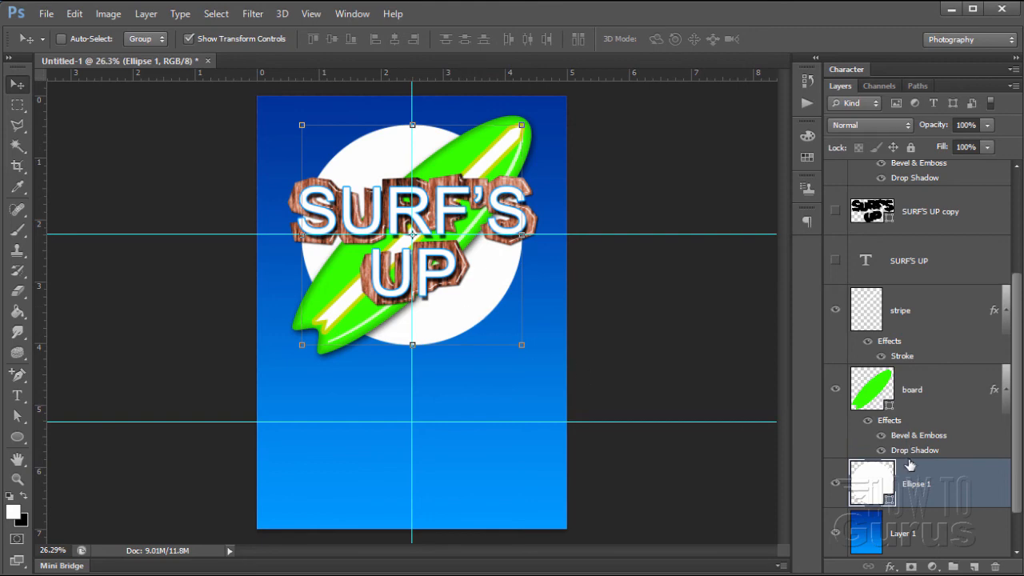
{"action": "left_click", "coordinate": [141, 15]}
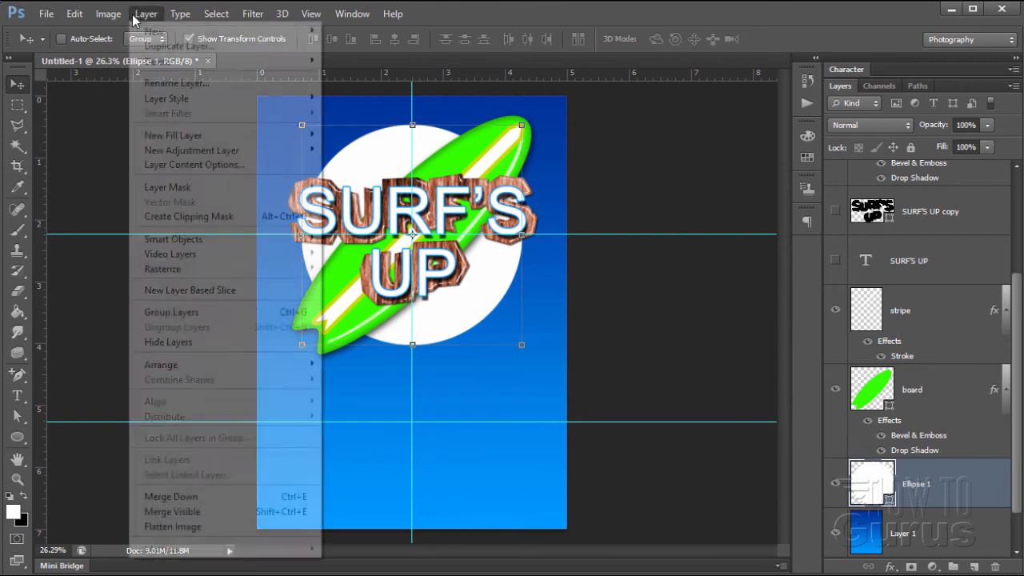
{"action": "mouse_move", "coordinate": [185, 101]}
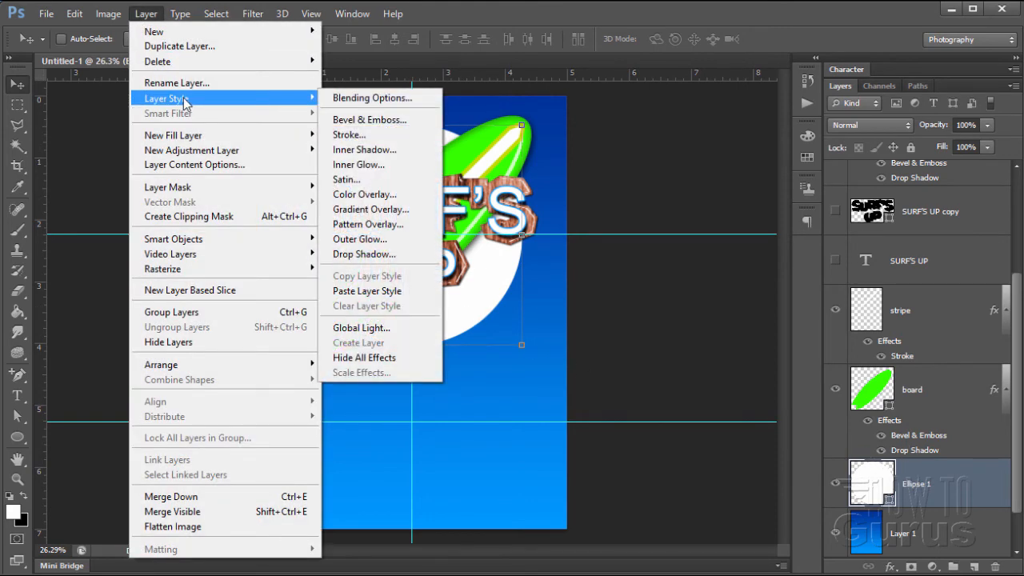
{"action": "left_click", "coordinate": [370, 134]}
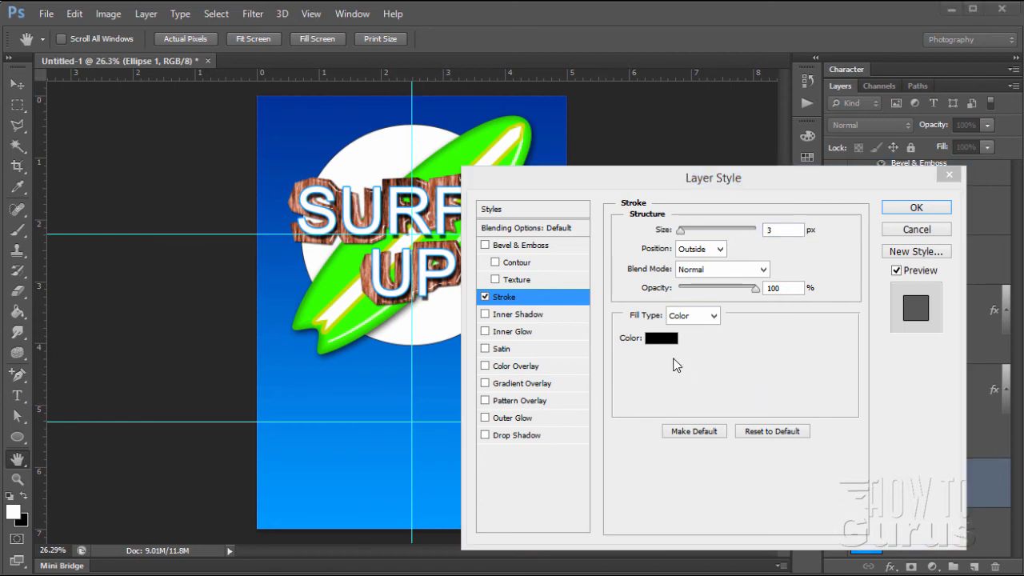
{"action": "left_click", "coordinate": [654, 339]}
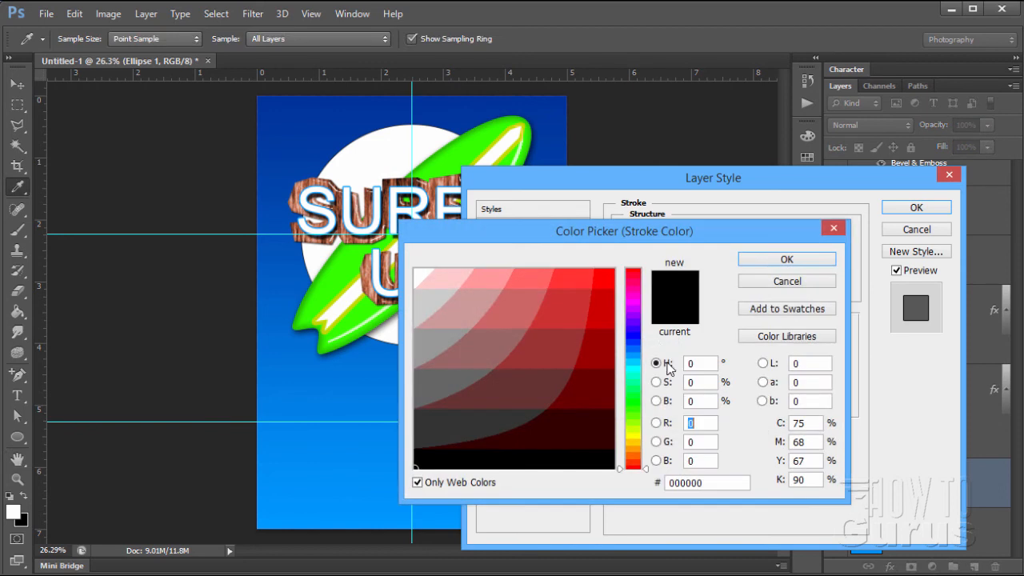
{"action": "left_click", "coordinate": [633, 359]}
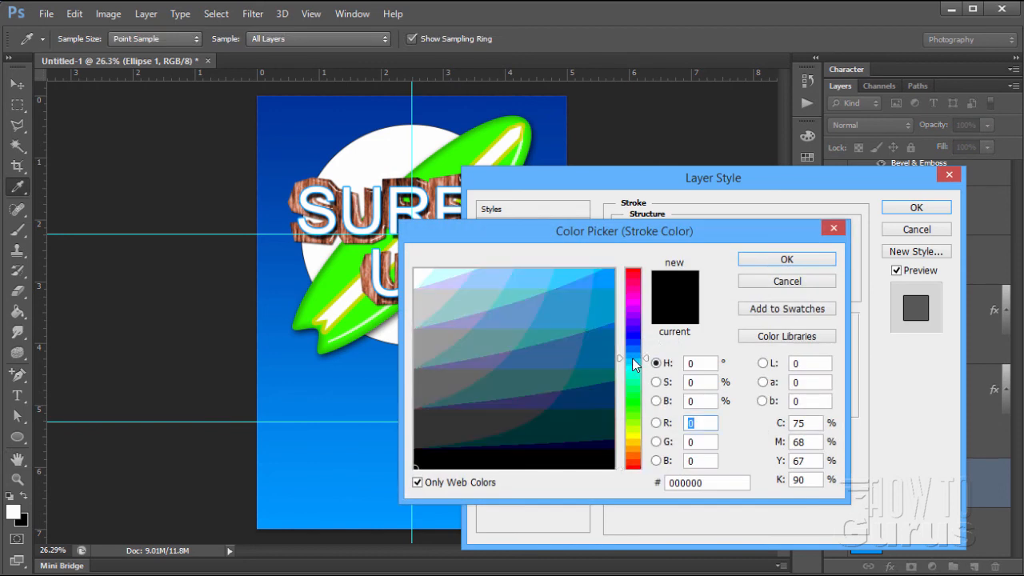
{"action": "left_click", "coordinate": [599, 285]}
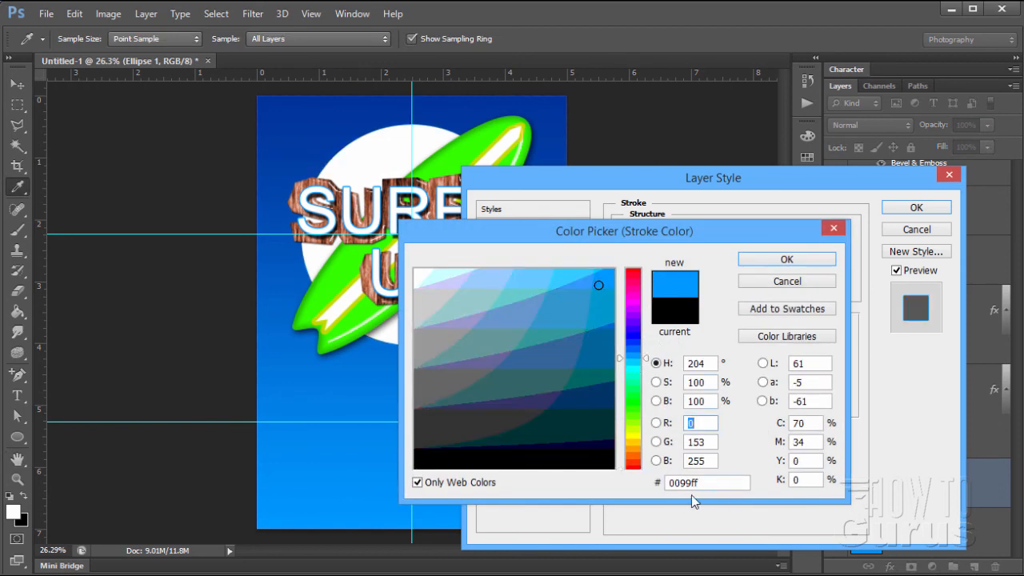
{"action": "left_click", "coordinate": [774, 264]}
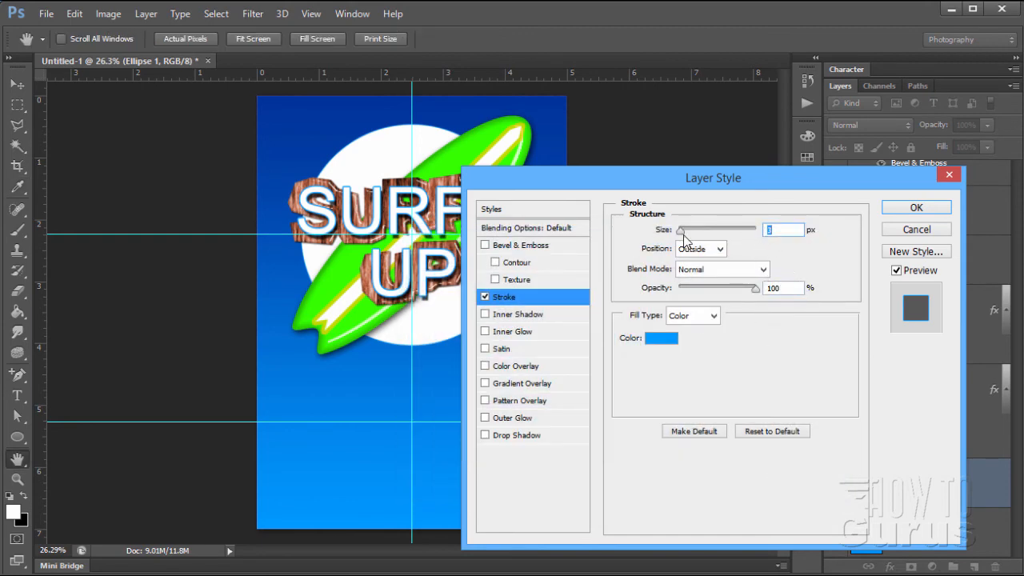
{"action": "type", "text": "30"}
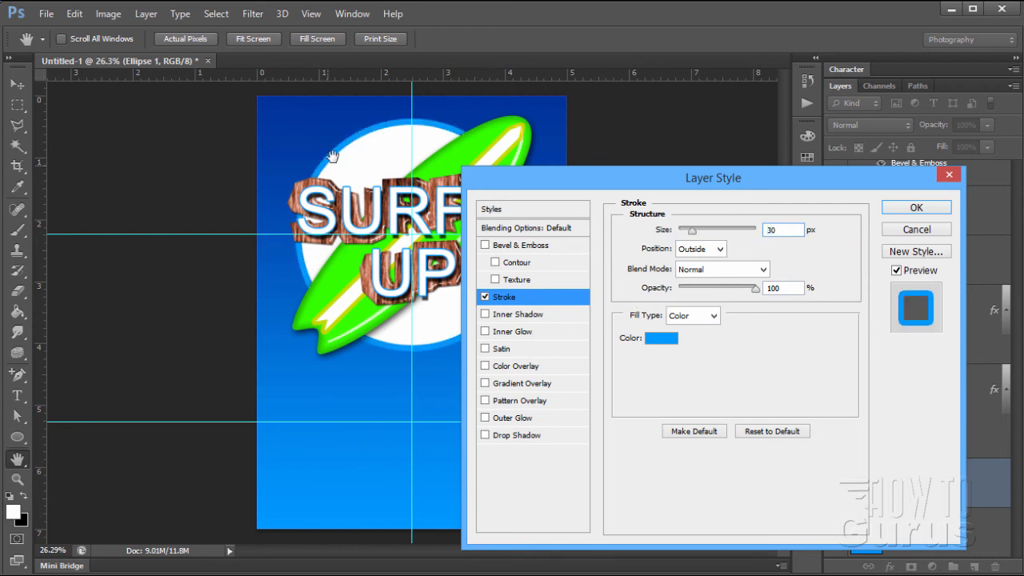
{"action": "left_click", "coordinate": [901, 210]}
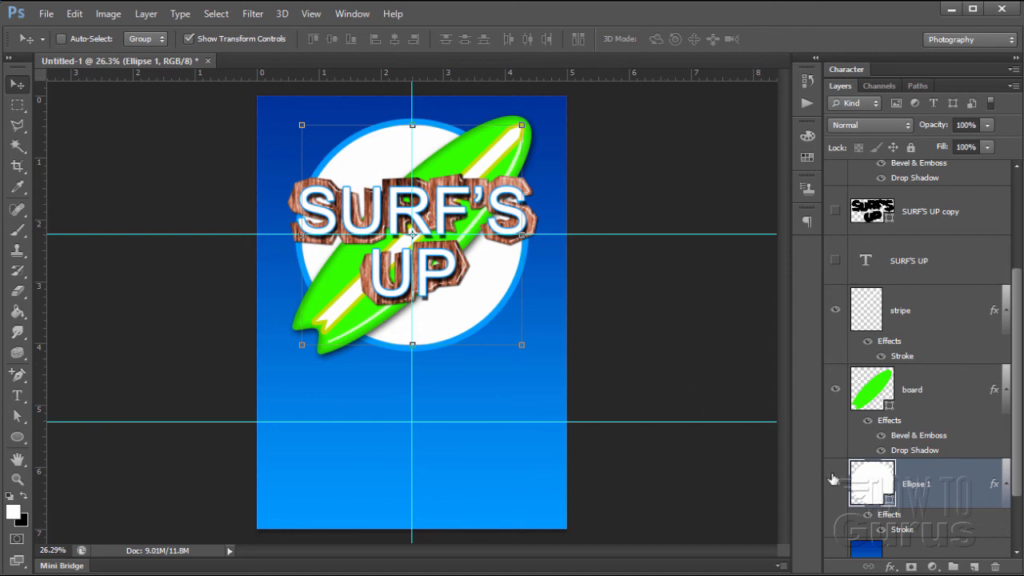
Open the recent image beach-1149146_1280.jpg.
{"action": "left_click", "coordinate": [49, 17]}
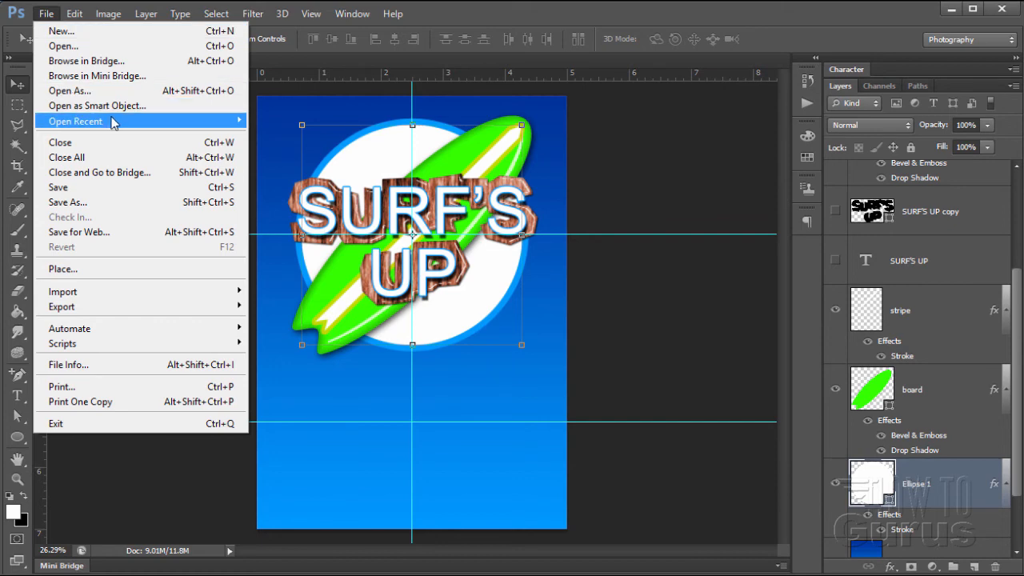
{"action": "mouse_move", "coordinate": [113, 122]}
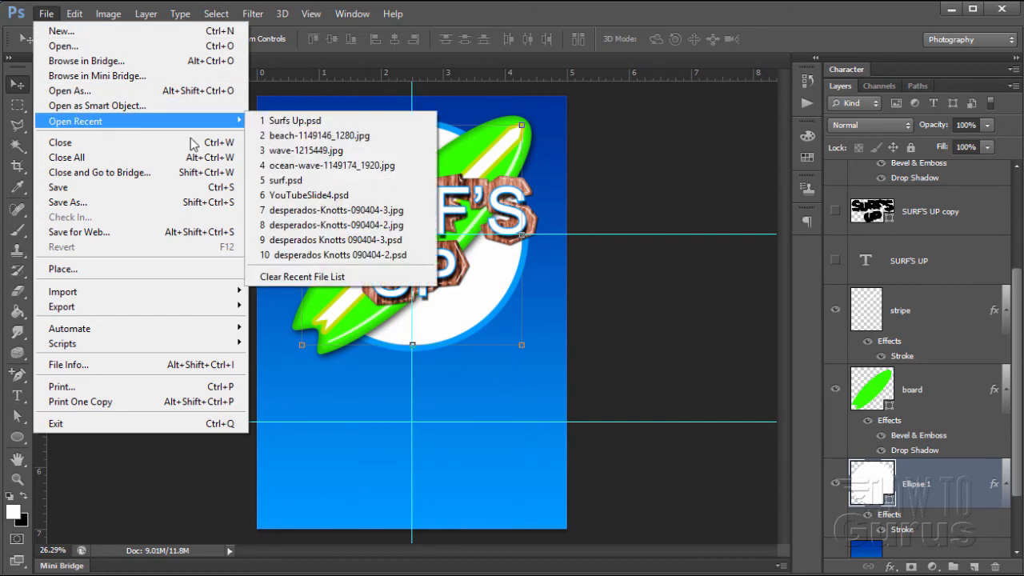
{"action": "left_click", "coordinate": [340, 137]}
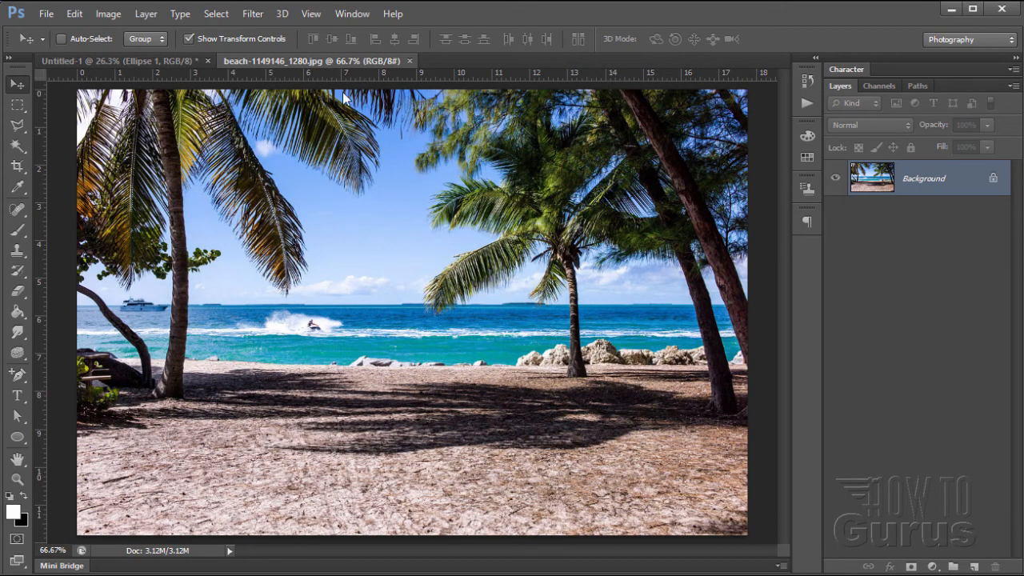
Copy the beach photo into the flyer above the white circle, close the photo document and move the photo over the circle.
{"action": "left_click_drag", "start_coordinate": [364, 61], "coordinate": [528, 342]}
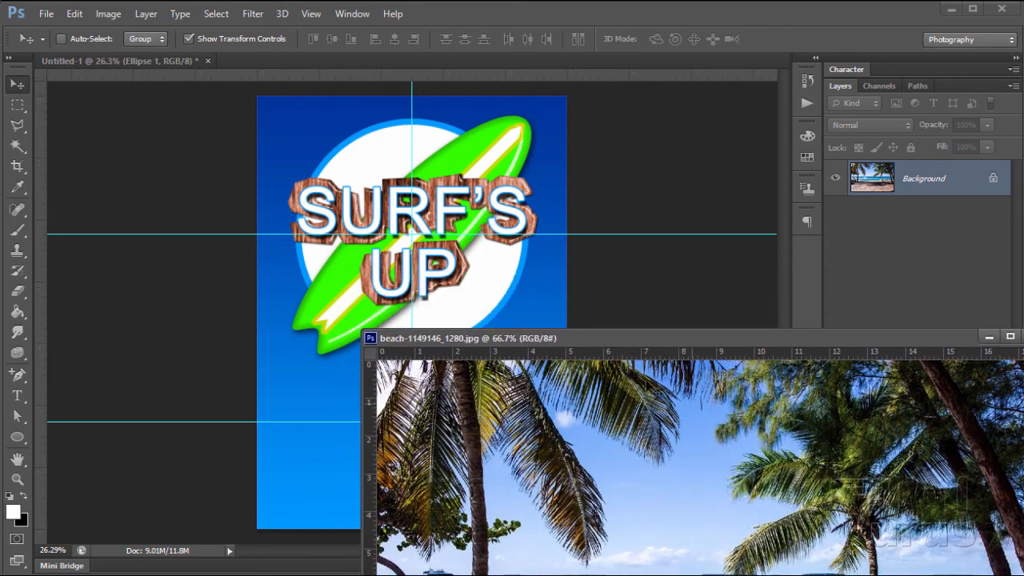
{"action": "left_click_drag", "start_coordinate": [870, 180], "coordinate": [472, 224]}
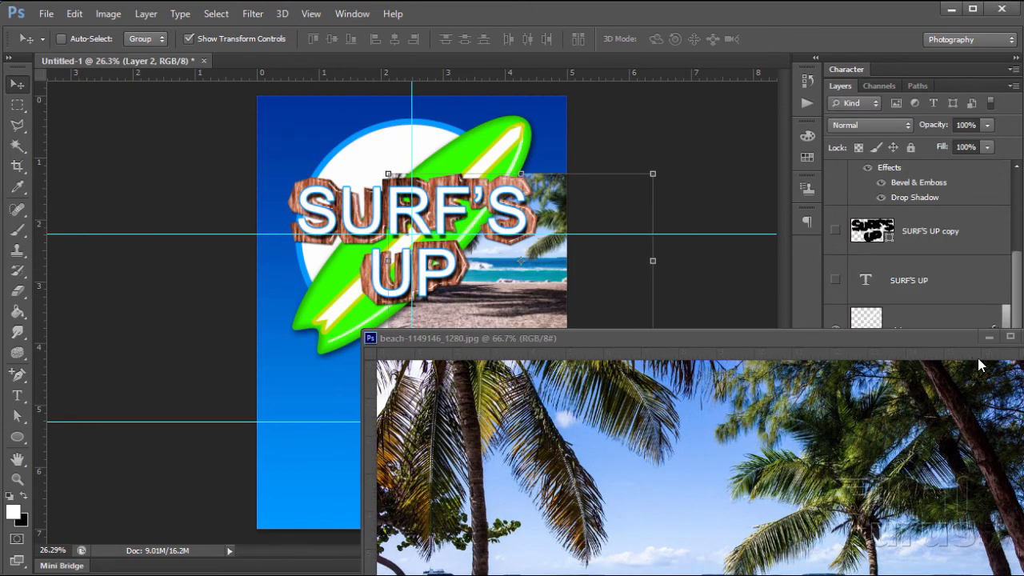
{"action": "left_click", "coordinate": [1010, 337]}
{"action": "left_click_drag", "start_coordinate": [524, 308], "coordinate": [422, 322]}
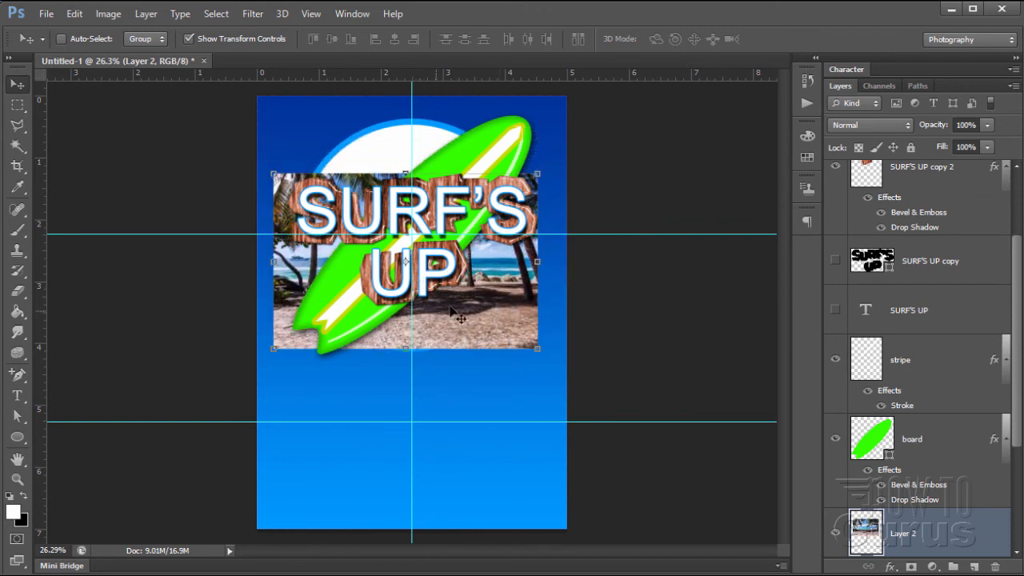
Scale the beach photo proportionally to about 128%, position it to cover the circle and apply the transform.
{"action": "left_click_drag", "start_coordinate": [541, 174], "coordinate": [610, 119]}
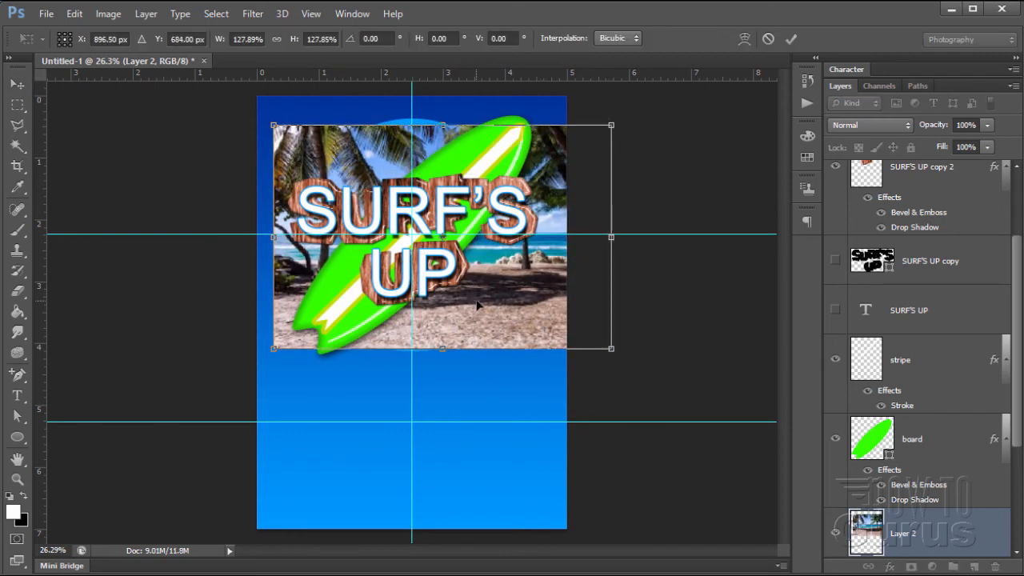
{"action": "mouse_move", "coordinate": [477, 305]}
{"action": "left_mouse_down"}
{"action": "mouse_move", "coordinate": [457, 302]}
{"action": "mouse_move", "coordinate": [470, 303]}
{"action": "left_mouse_up"}
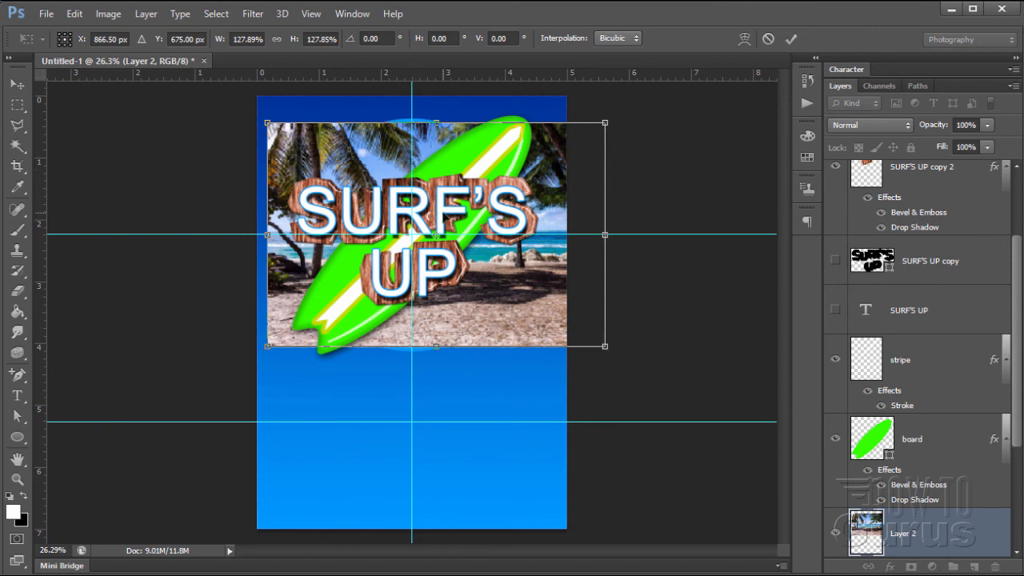
{"action": "left_click", "coordinate": [789, 40]}
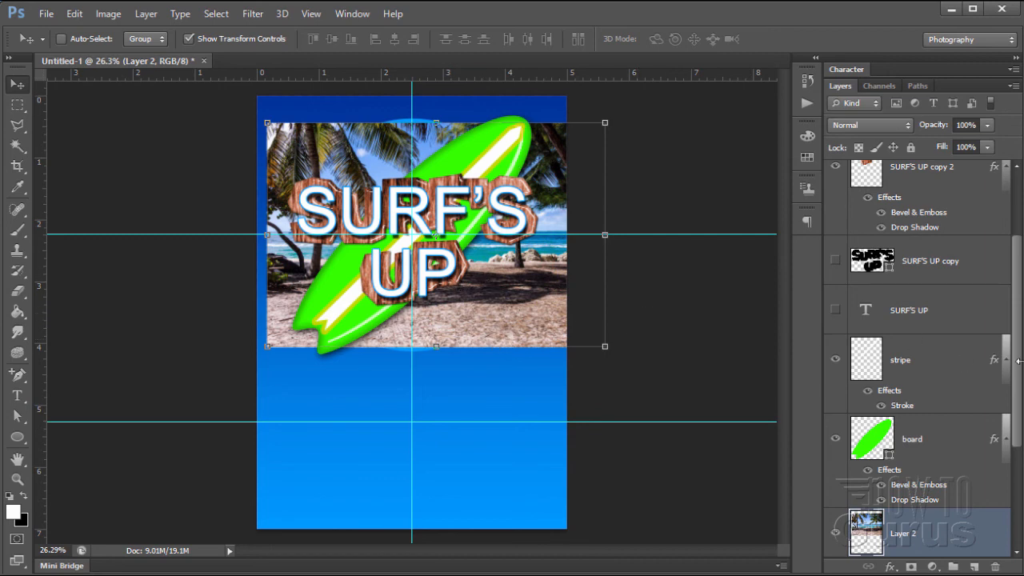
Load the Ellipse 1 circle as a selection and use it to add a layer mask to the beach photo on Layer 2.
{"action": "scroll", "coordinate": [928, 384], "scroll_direction": "down", "scroll_amount": 5}
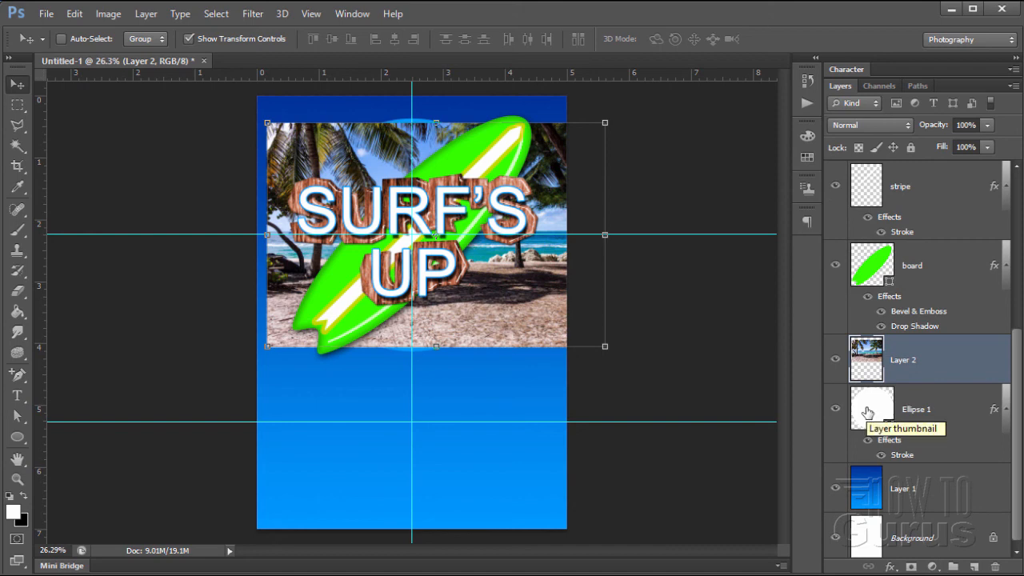
{"action": "left_click", "coordinate": [870, 416], "text": "ctrl"}
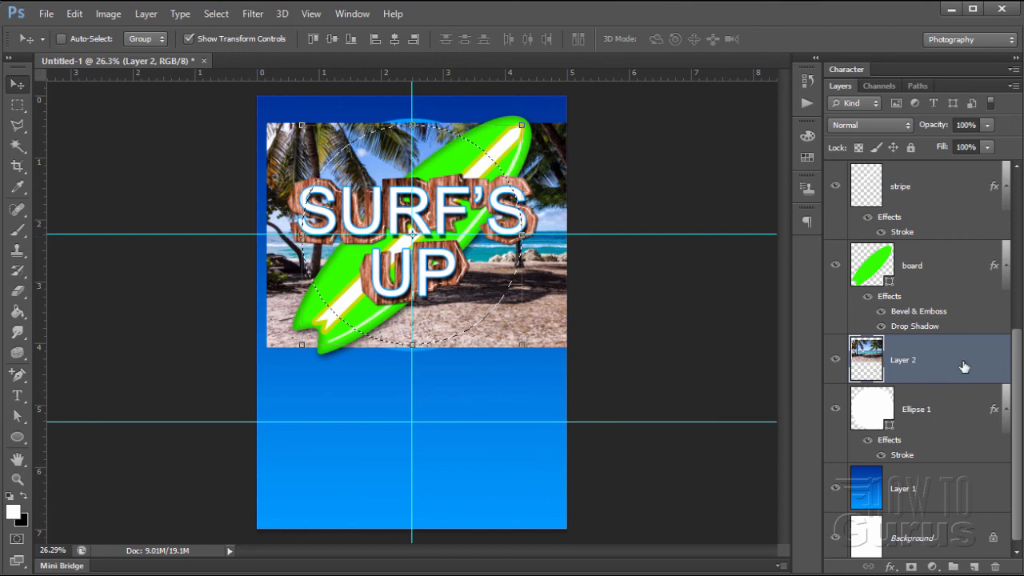
{"action": "left_click", "coordinate": [913, 567]}
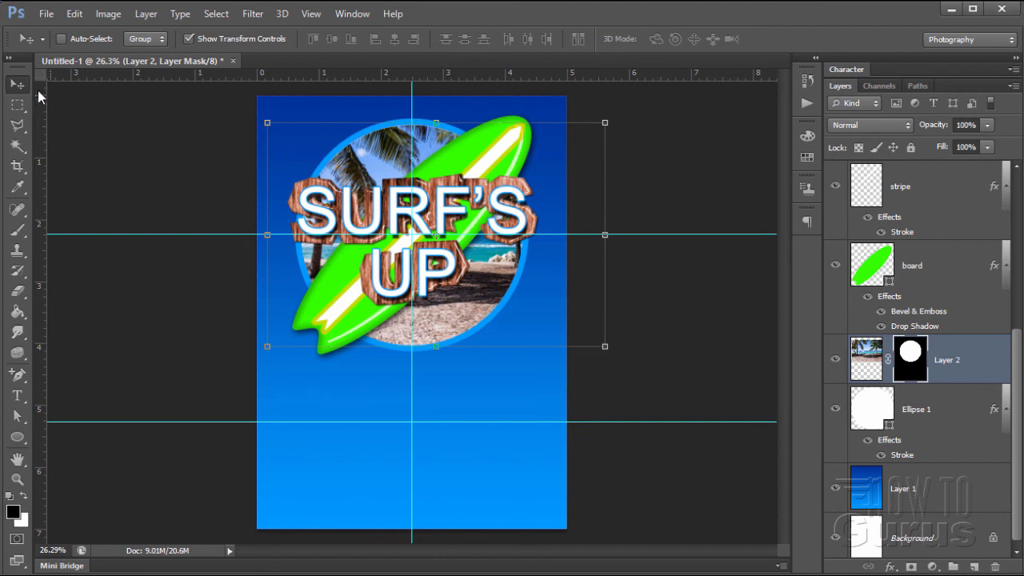
Select Layer 1 and set up the Type tool with the Bauhaus 93 font at 36 pt.
{"action": "left_click", "coordinate": [924, 505]}
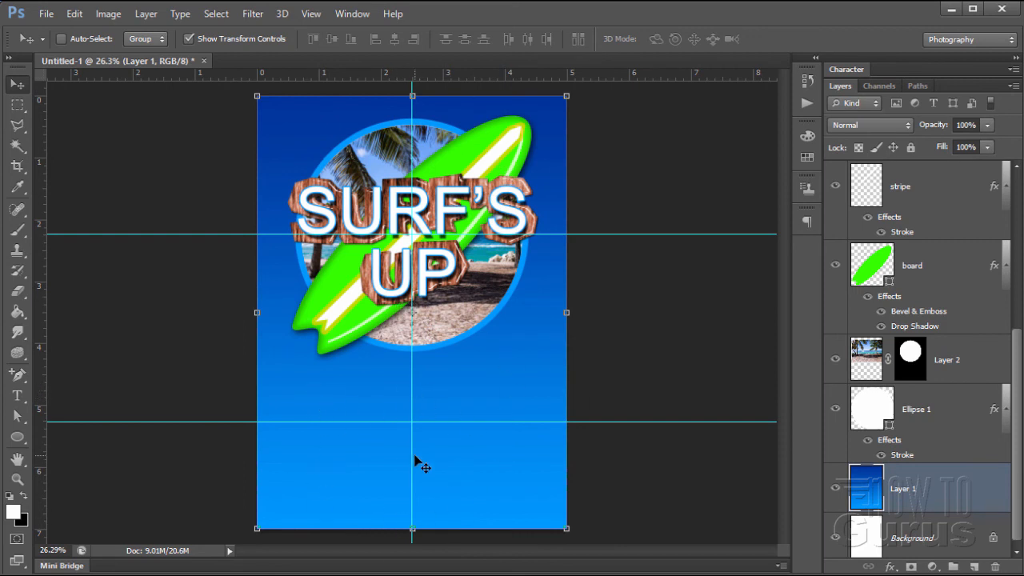
{"action": "left_click", "coordinate": [1019, 551]}
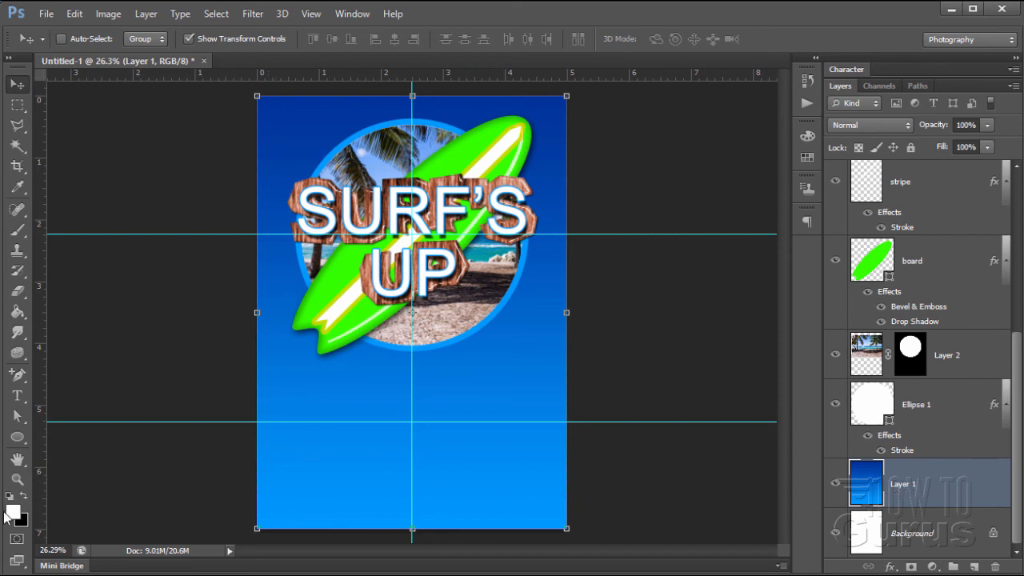
{"action": "left_click", "coordinate": [18, 396]}
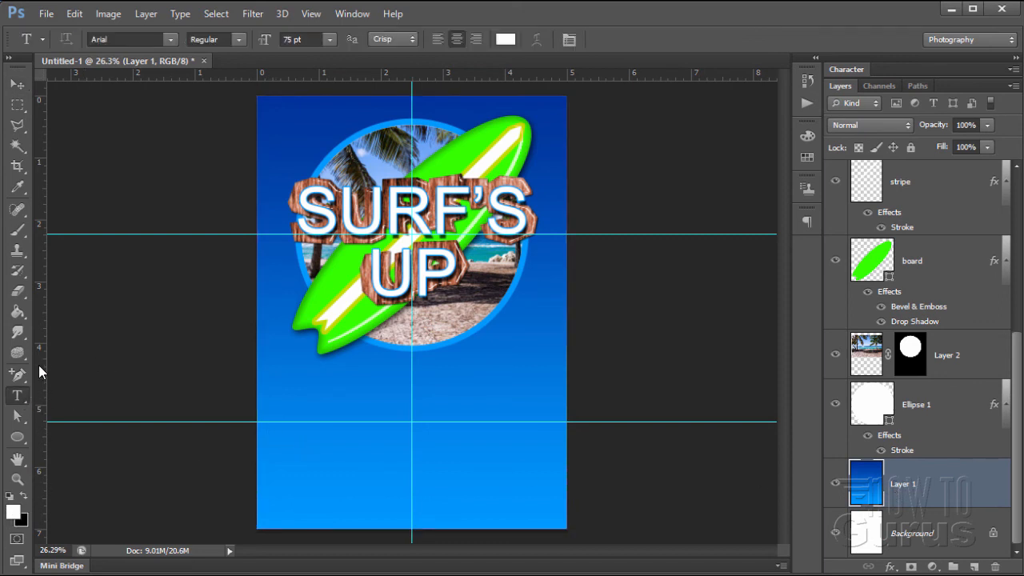
{"action": "left_click", "coordinate": [169, 40]}
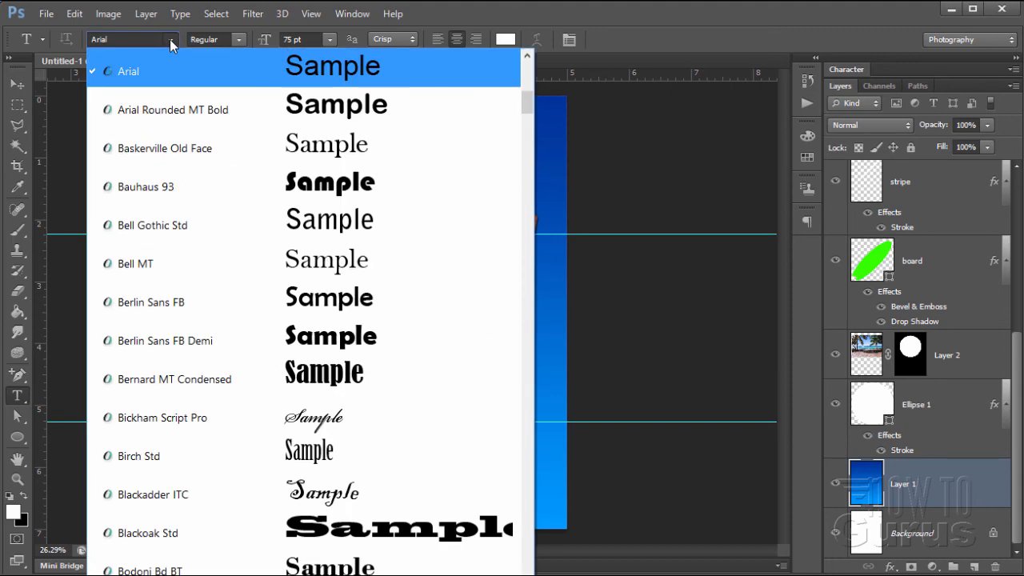
{"action": "left_click", "coordinate": [322, 192]}
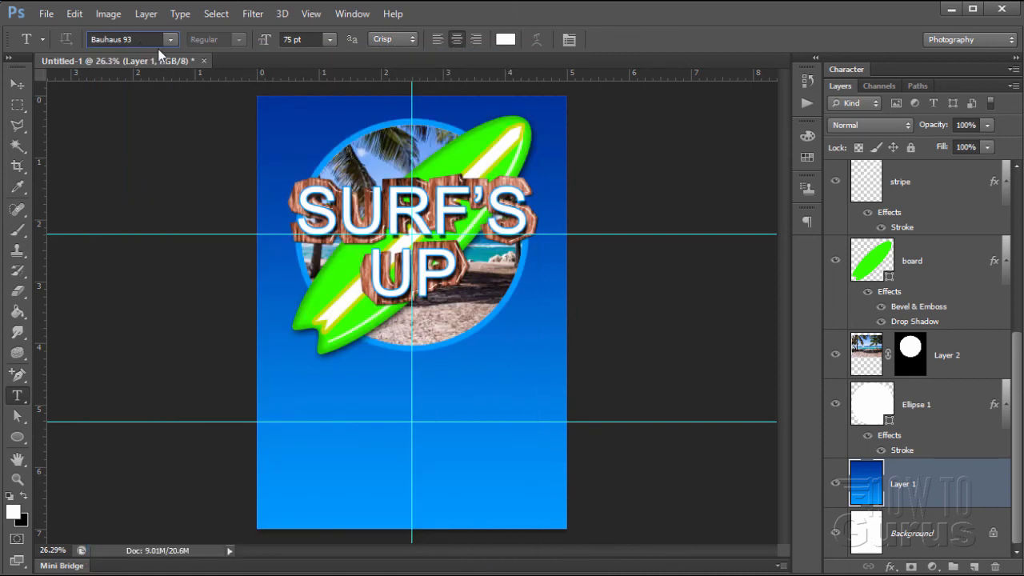
{"action": "left_click_drag", "start_coordinate": [310, 39], "coordinate": [271, 43]}
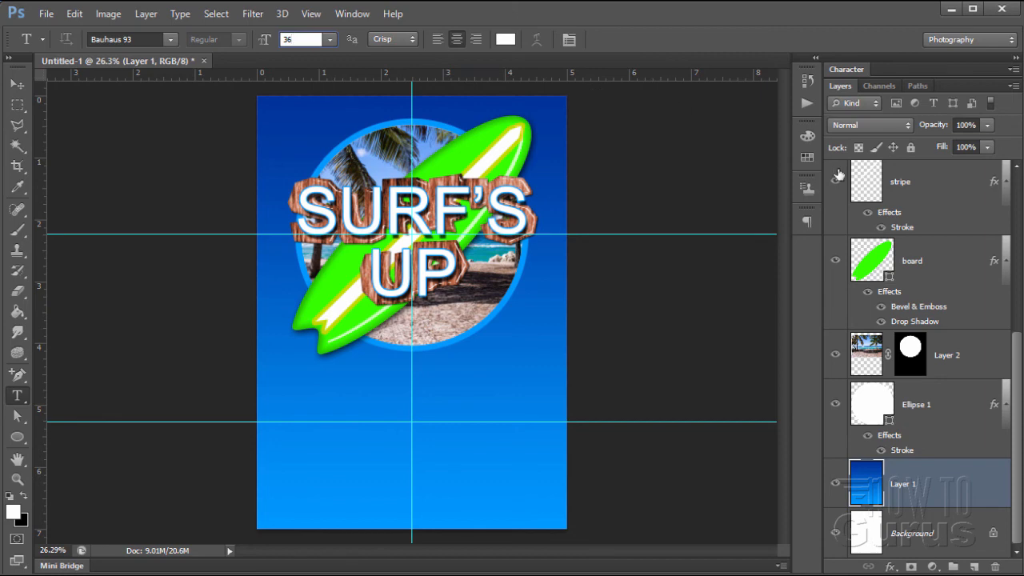
Show the character settings, set the leading to 48 pt and align the text left.
{"action": "left_click", "coordinate": [853, 70]}
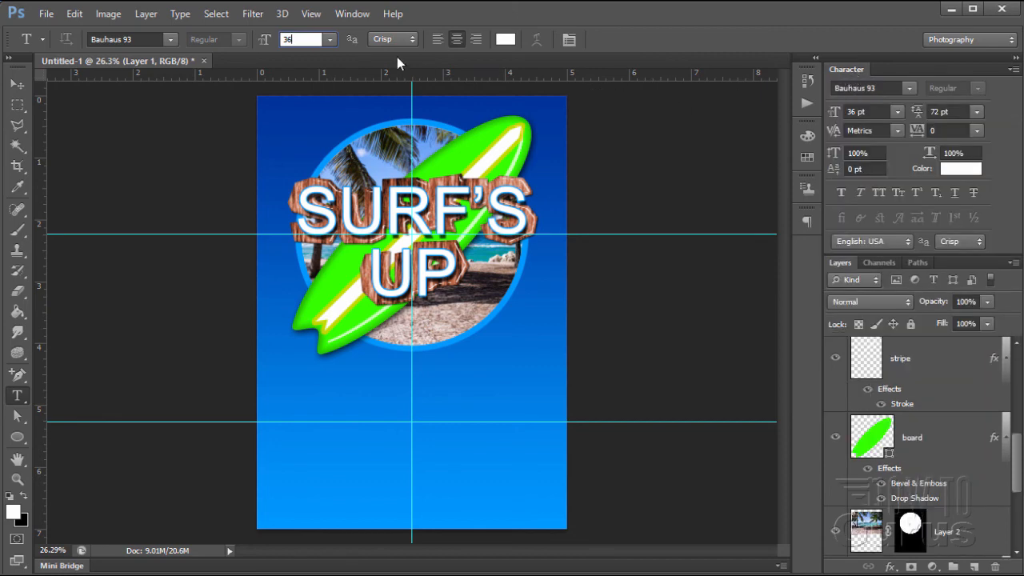
{"action": "left_click", "coordinate": [361, 15]}
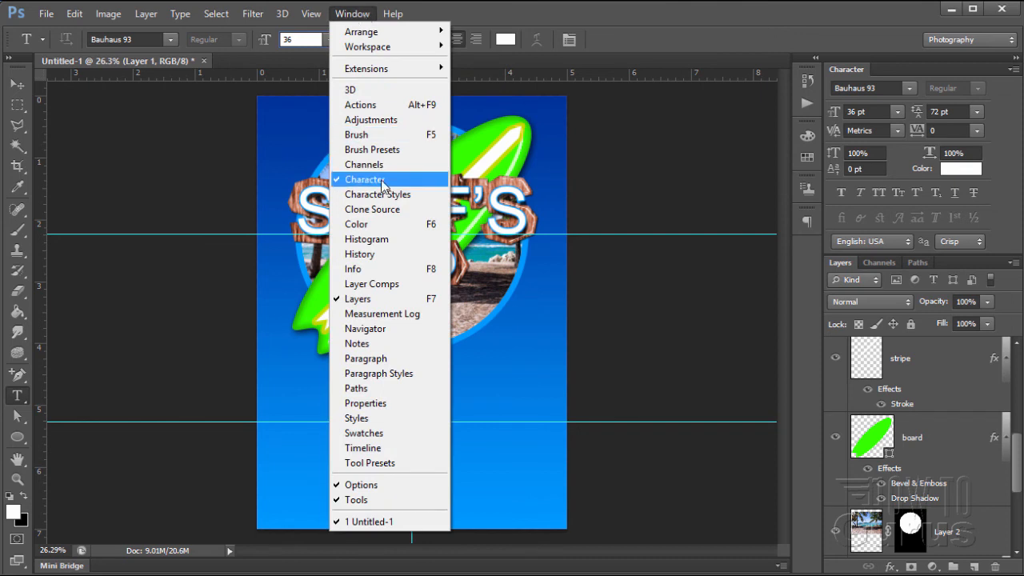
{"action": "left_click", "coordinate": [364, 15]}
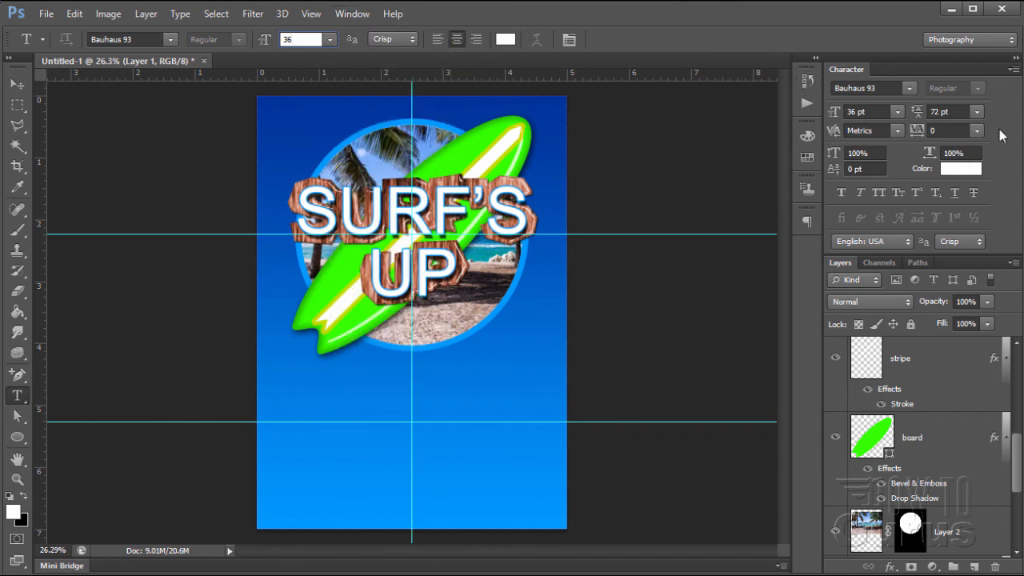
{"action": "left_click", "coordinate": [960, 111]}
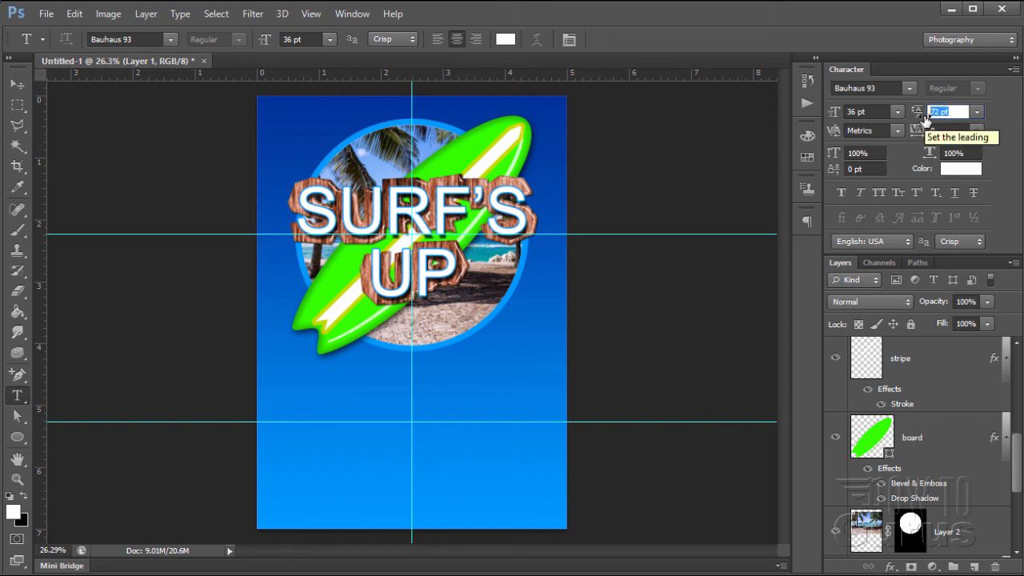
{"action": "type", "text": "48"}
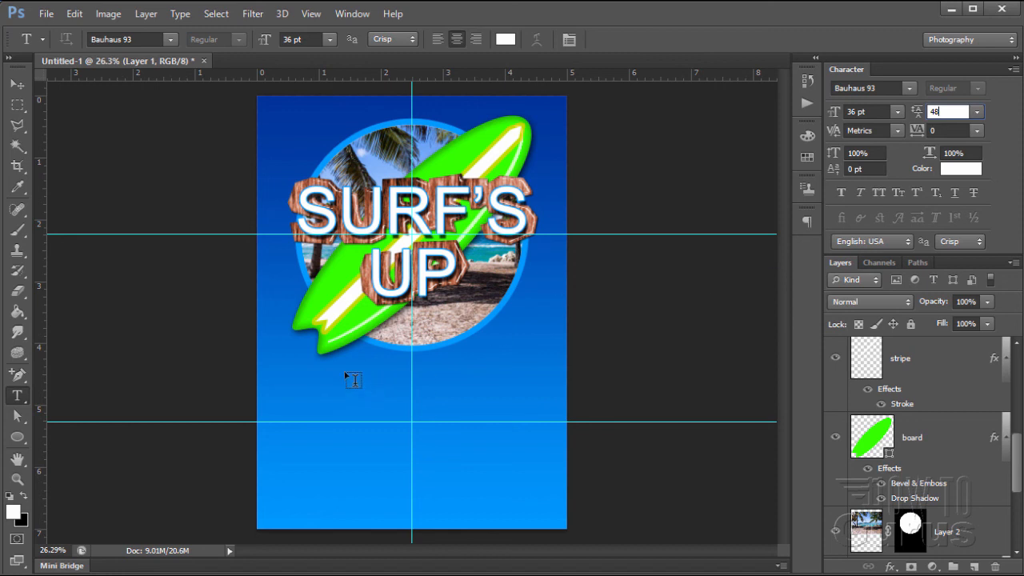
{"action": "left_click", "coordinate": [439, 39]}
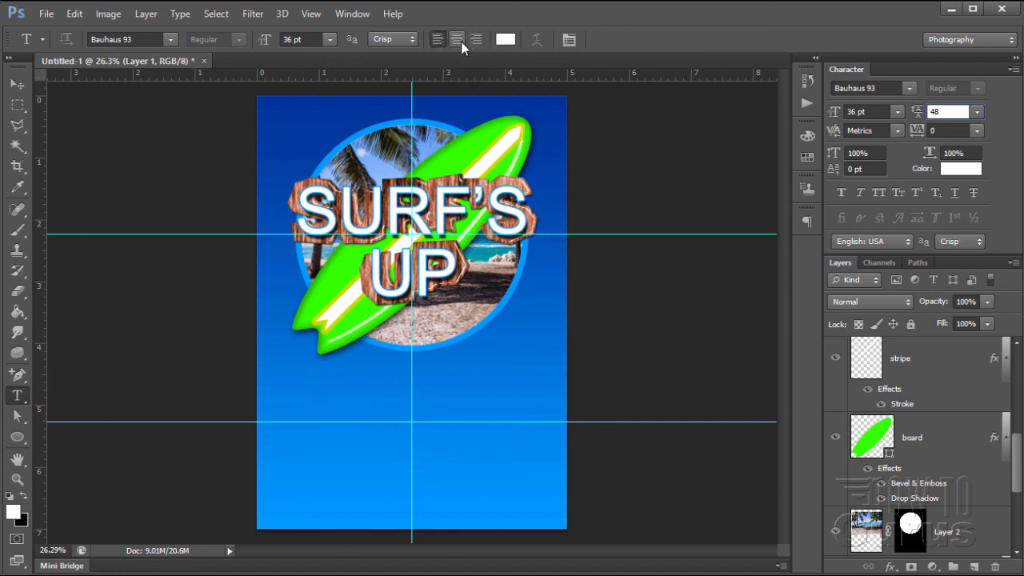
Add three lines of text below the circle: "Party!", "Time:" and "Place:", with a fill-in underscore line after each of the last two.
{"action": "left_click", "coordinate": [297, 389]}
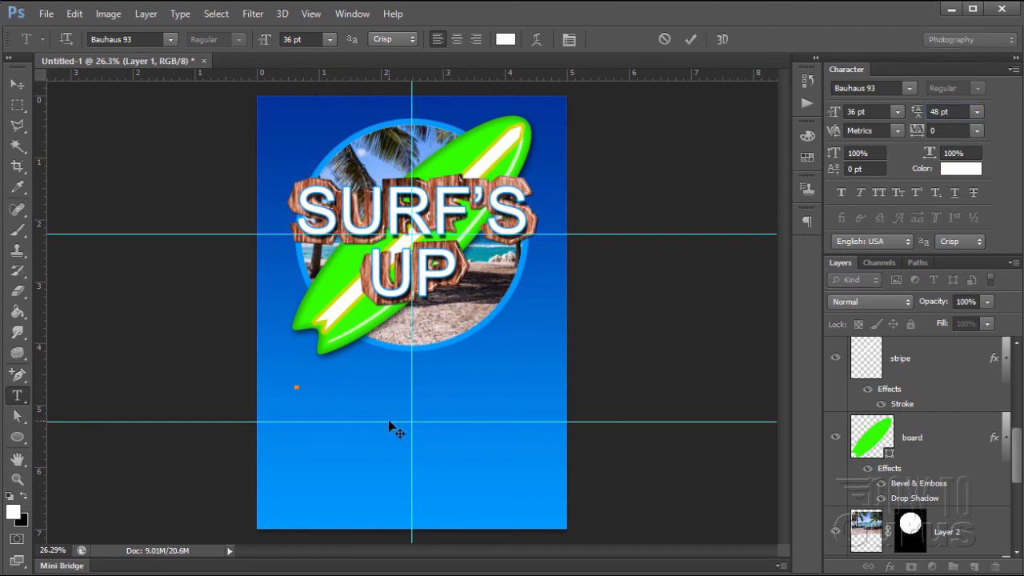
{"action": "type", "text": "Party"}
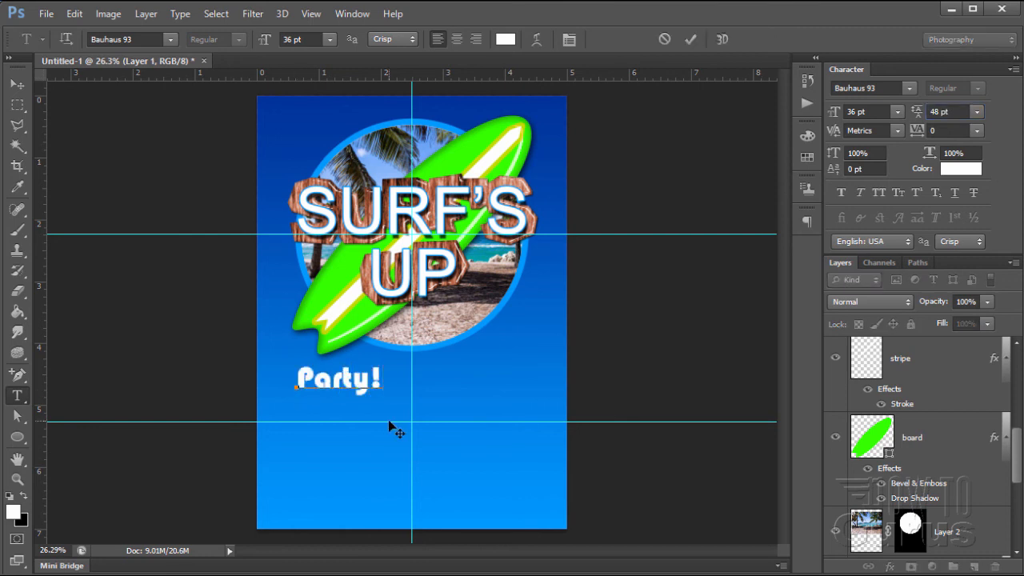
{"action": "type", "text": "!"}
{"action": "key", "text": "Return"}
{"action": "type", "text": "Time:"}
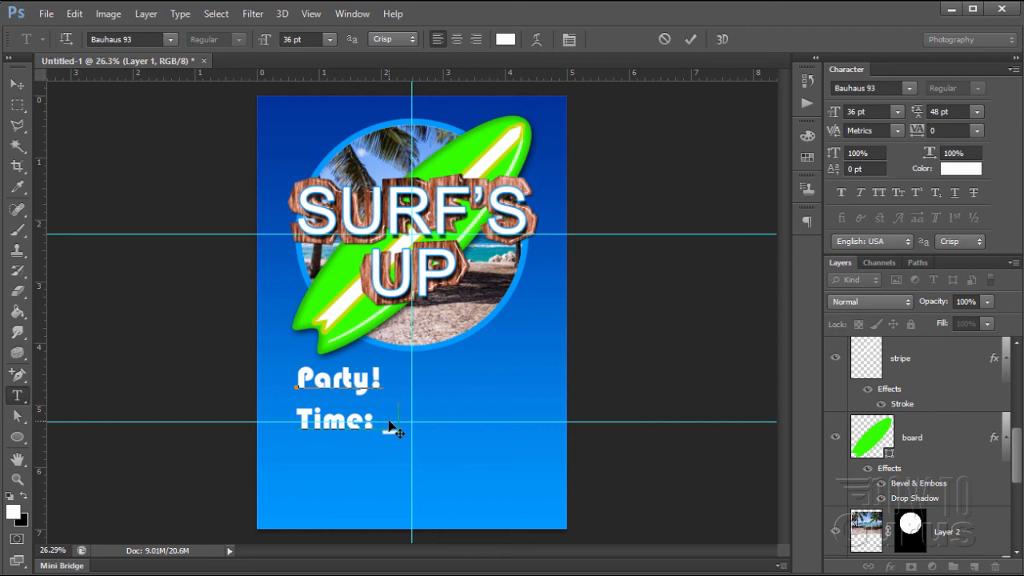
{"action": "type", "text": "_____ "}
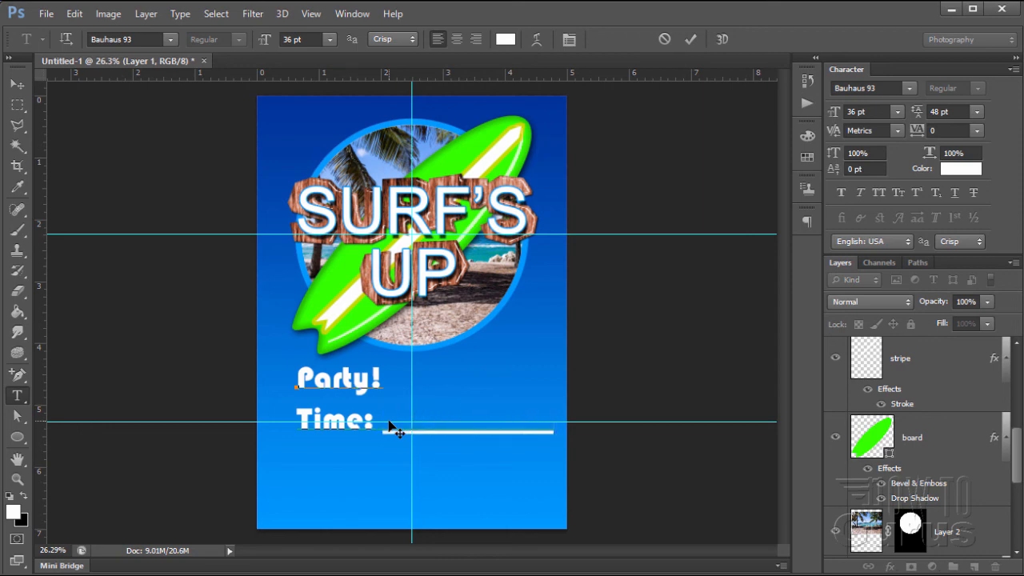
{"action": "type", "text": "Place"}
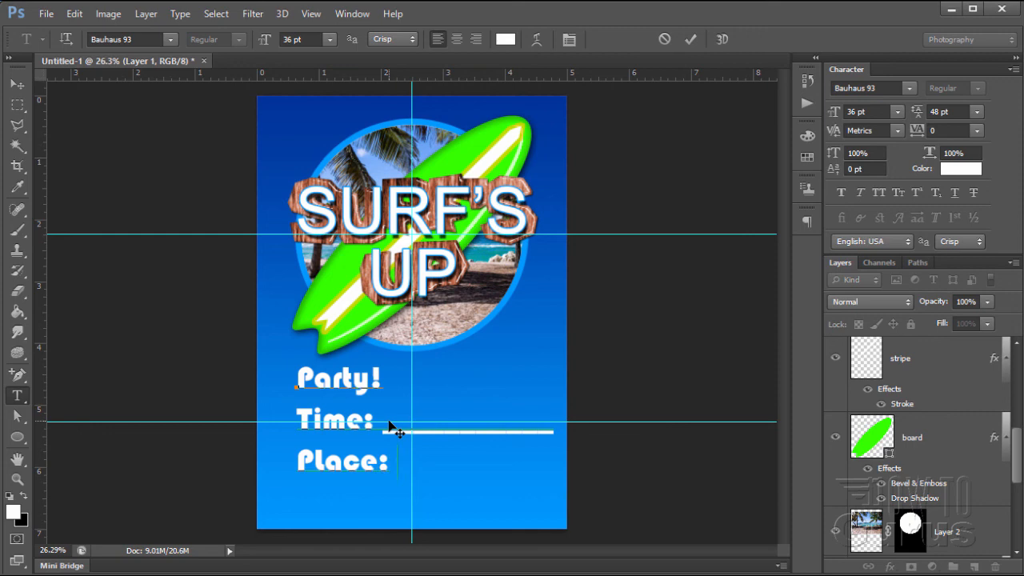
{"action": "type", "text": ": _______"}
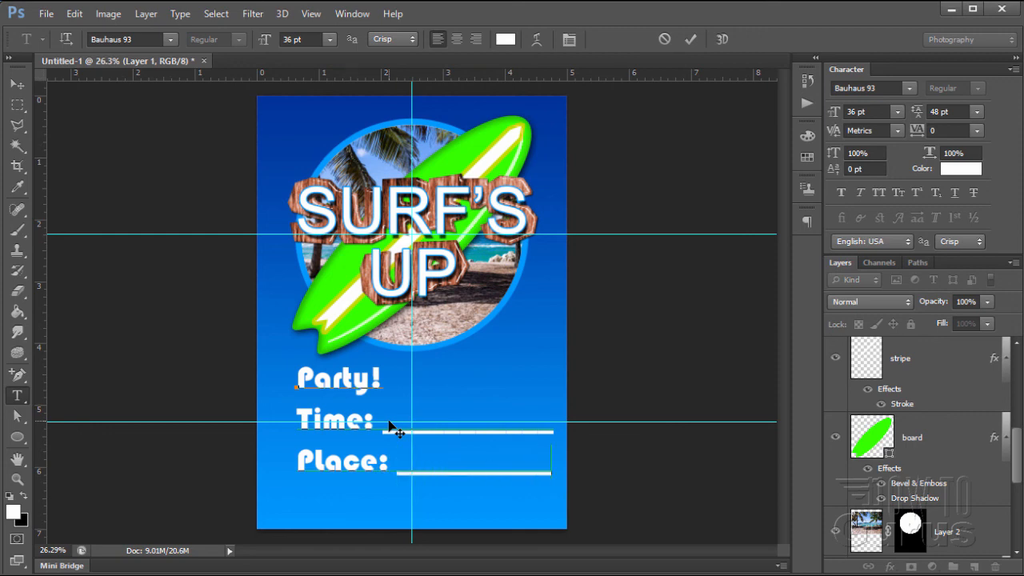
Move the party text block slightly down and left into the flyer's lower area, and hide the guides and other extras.
{"action": "left_click", "coordinate": [16, 83]}
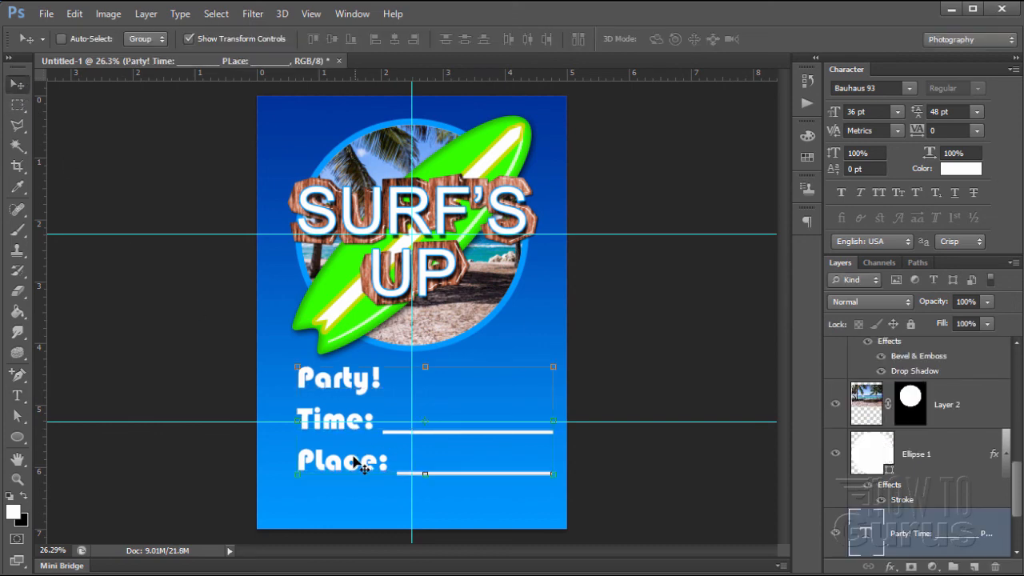
{"action": "left_click_drag", "start_coordinate": [353, 457], "coordinate": [346, 484]}
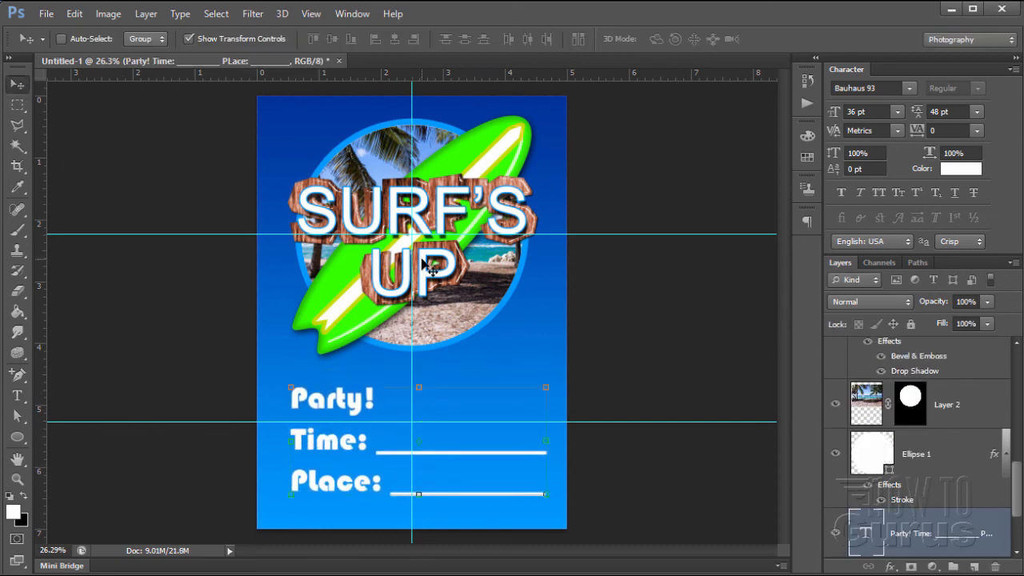
{"action": "left_click", "coordinate": [324, 15]}
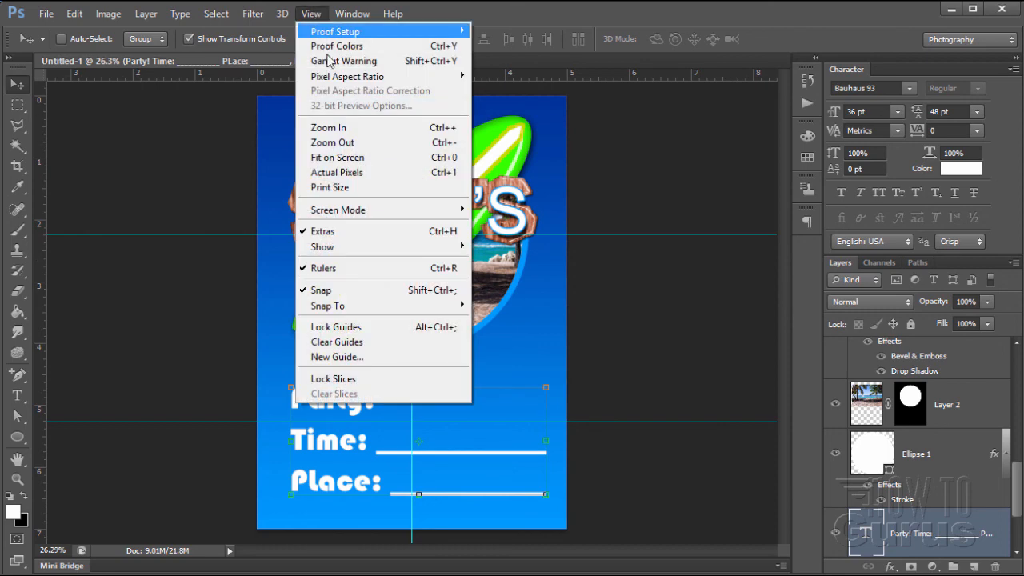
{"action": "left_click", "coordinate": [339, 233]}
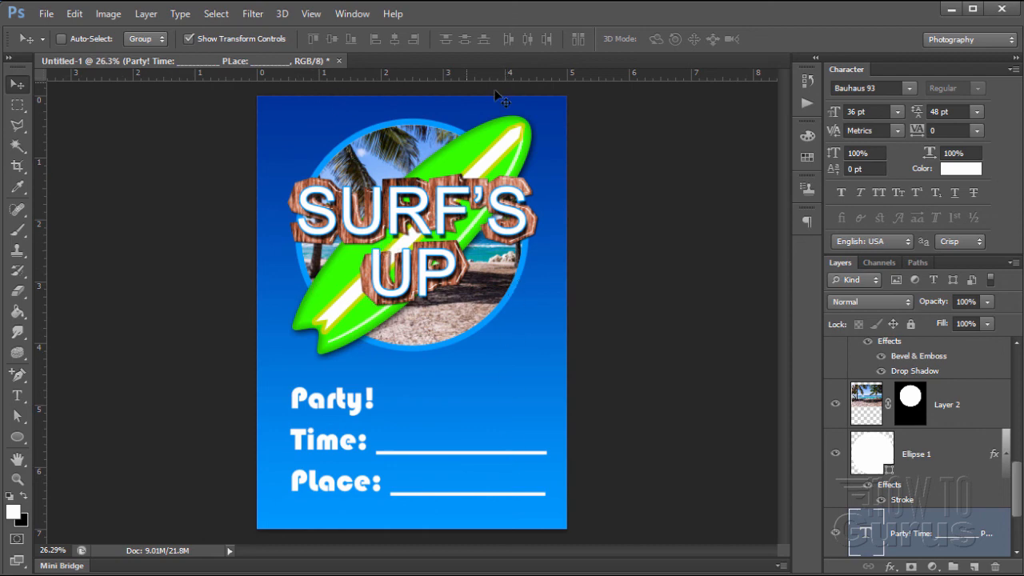
Float the flyer in its own enlarged window and zoom in to about 33% to review the design.
{"action": "left_click_drag", "start_coordinate": [148, 62], "coordinate": [171, 13]}
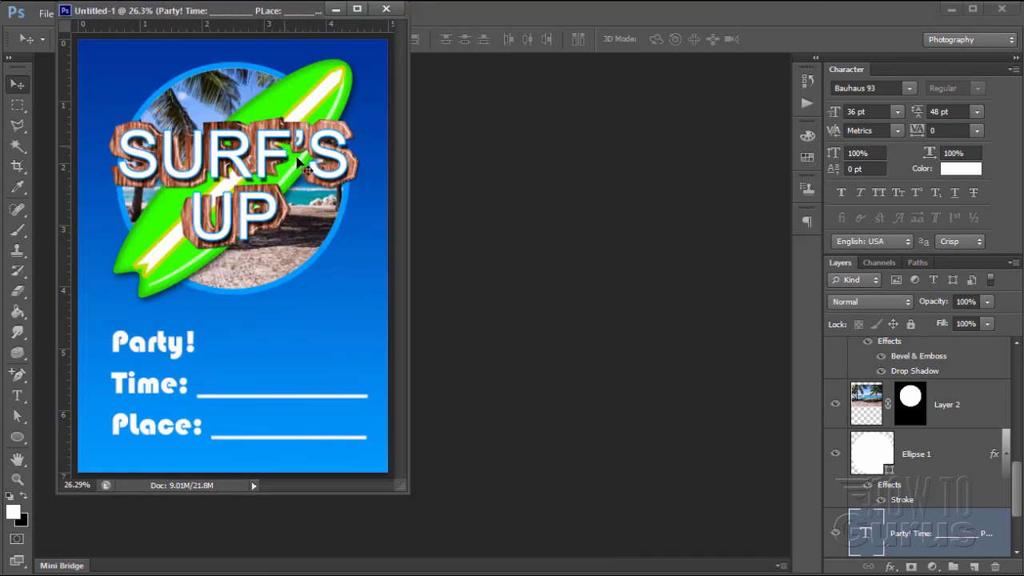
{"action": "left_click_drag", "start_coordinate": [469, 549], "coordinate": [538, 575]}
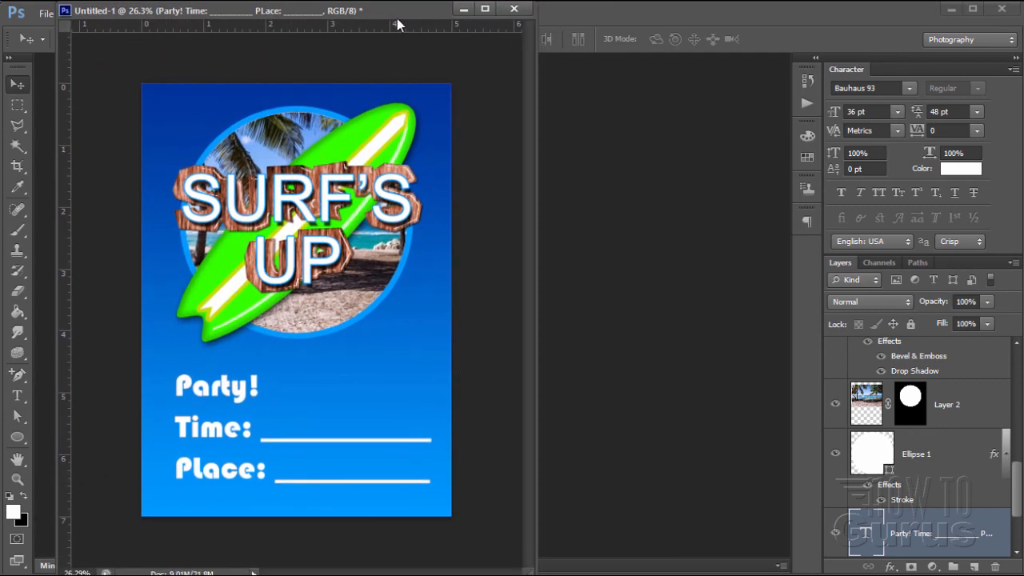
{"action": "left_click_drag", "start_coordinate": [396, 12], "coordinate": [408, 13]}
{"action": "left_click", "coordinate": [17, 479]}
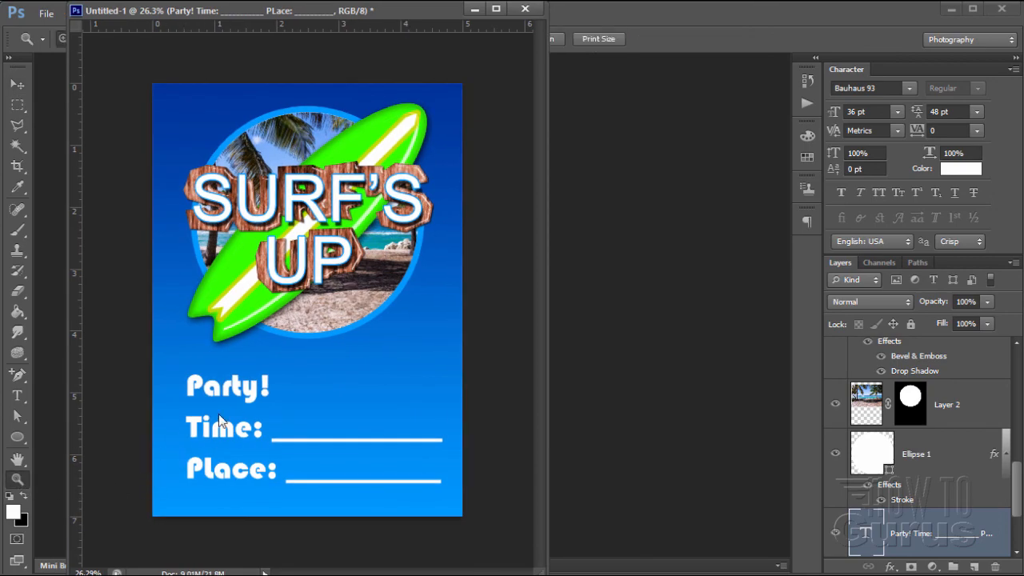
{"action": "left_click_drag", "start_coordinate": [269, 345], "coordinate": [214, 339]}
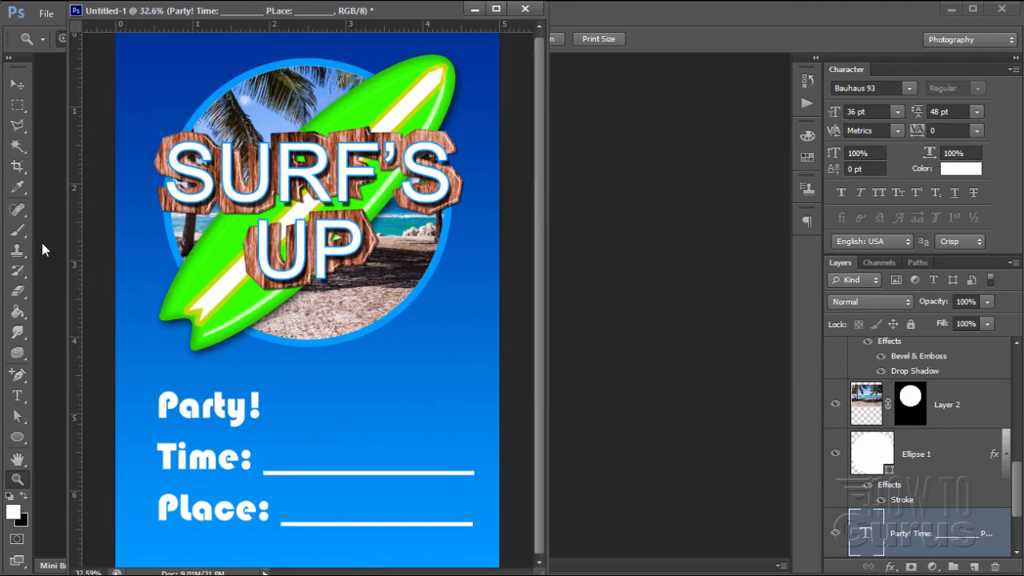
Switch to the Move tool and move the flyer's floating window closer to the centre of the workspace.
{"action": "key", "text": "v"}
{"action": "left_click_drag", "start_coordinate": [382, 16], "coordinate": [493, 16]}
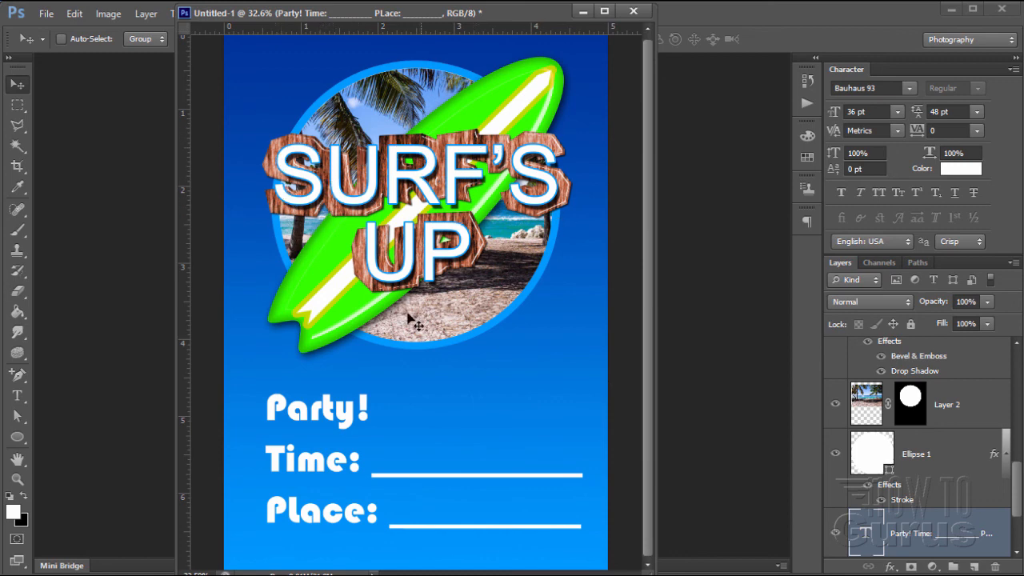
{"action": "left_click", "coordinate": [728, 454]}
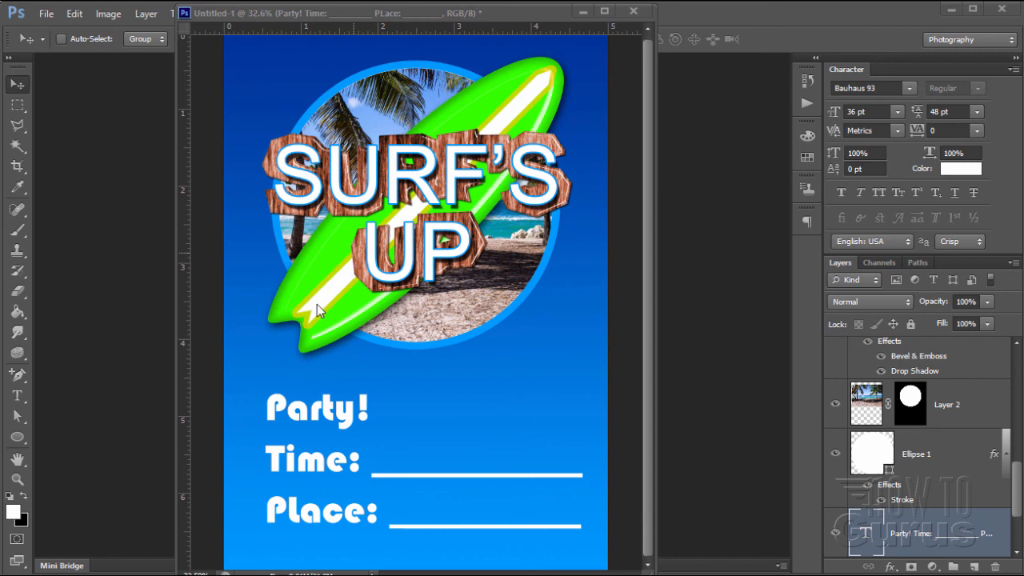
Open the layer style settings of the surfboard's "board" layer and turn on Color Overlay.
{"action": "left_click", "coordinate": [1018, 478]}
{"action": "left_click_drag", "start_coordinate": [1020, 466], "coordinate": [1019, 432]}
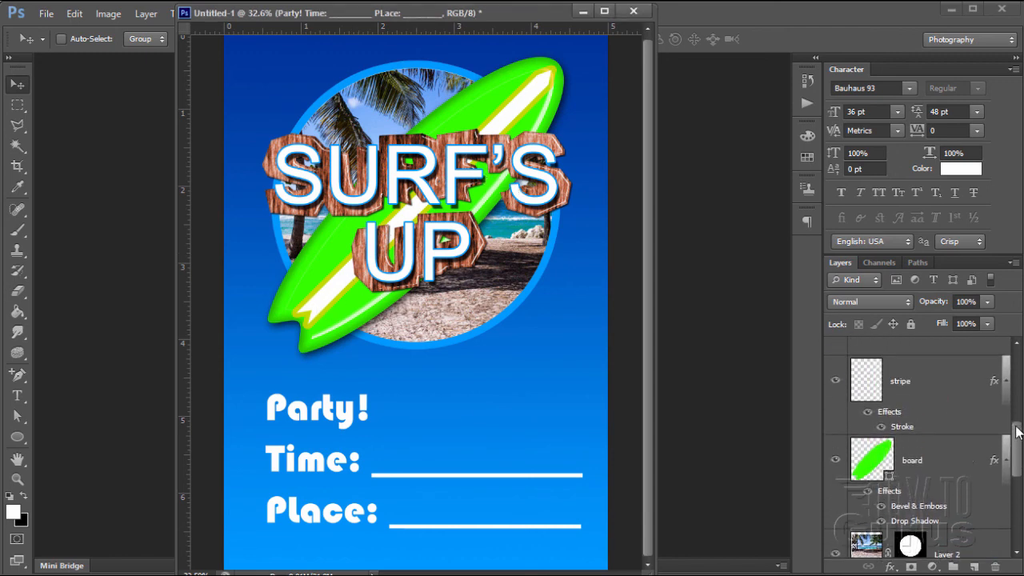
{"action": "left_click", "coordinate": [940, 461]}
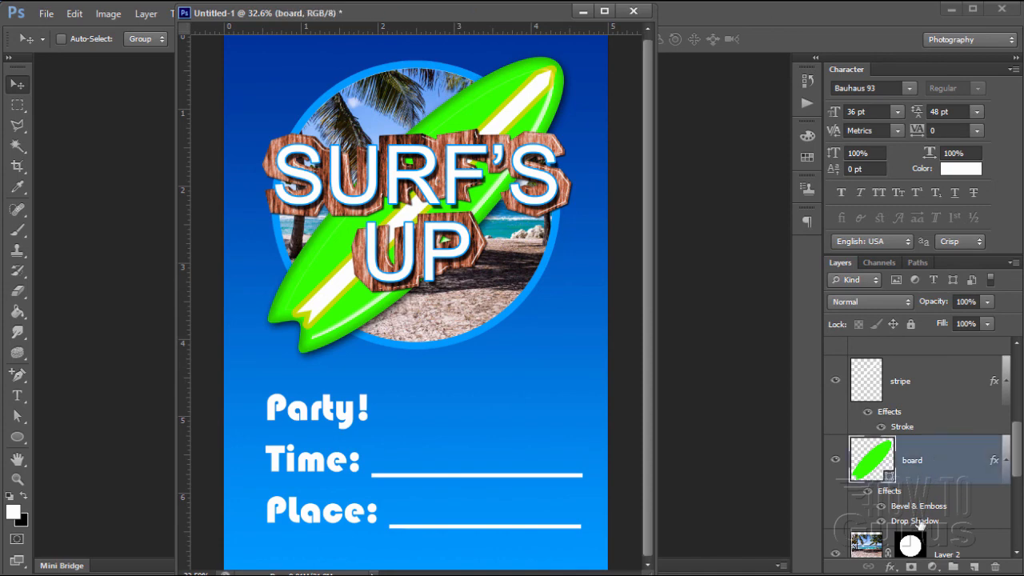
{"action": "double_click", "coordinate": [889, 498]}
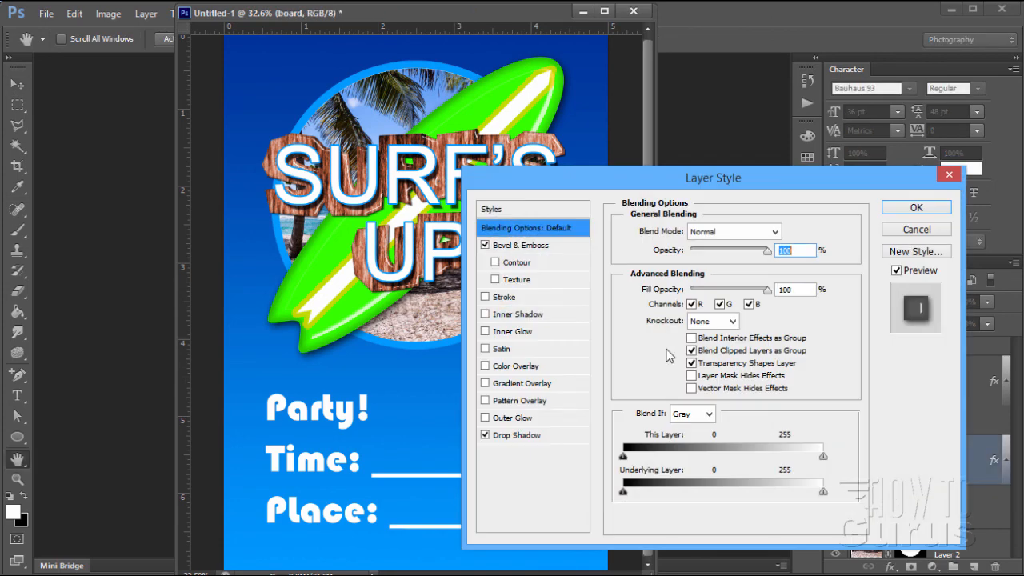
{"action": "left_click_drag", "start_coordinate": [562, 187], "coordinate": [679, 161]}
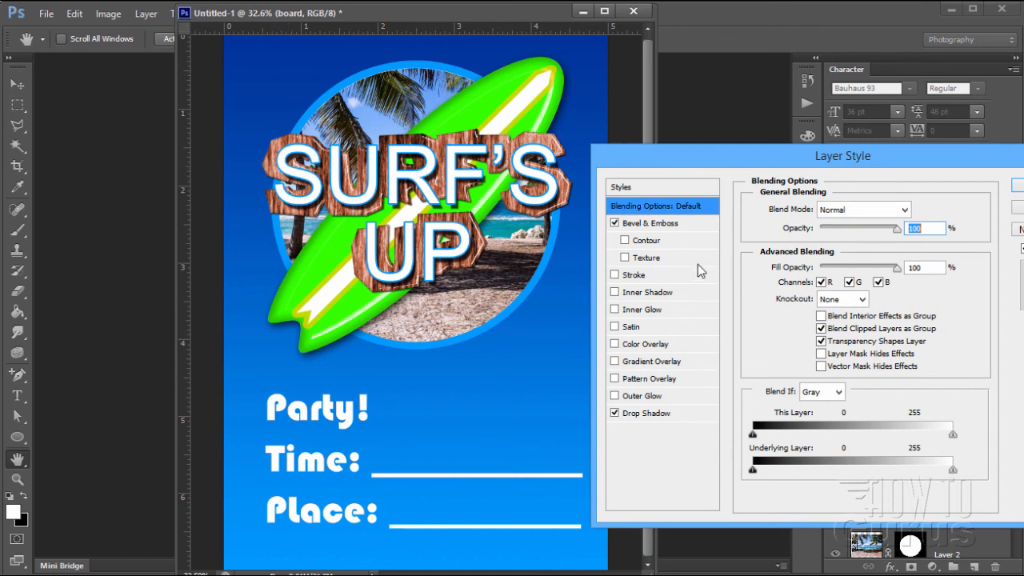
{"action": "left_click", "coordinate": [615, 344]}
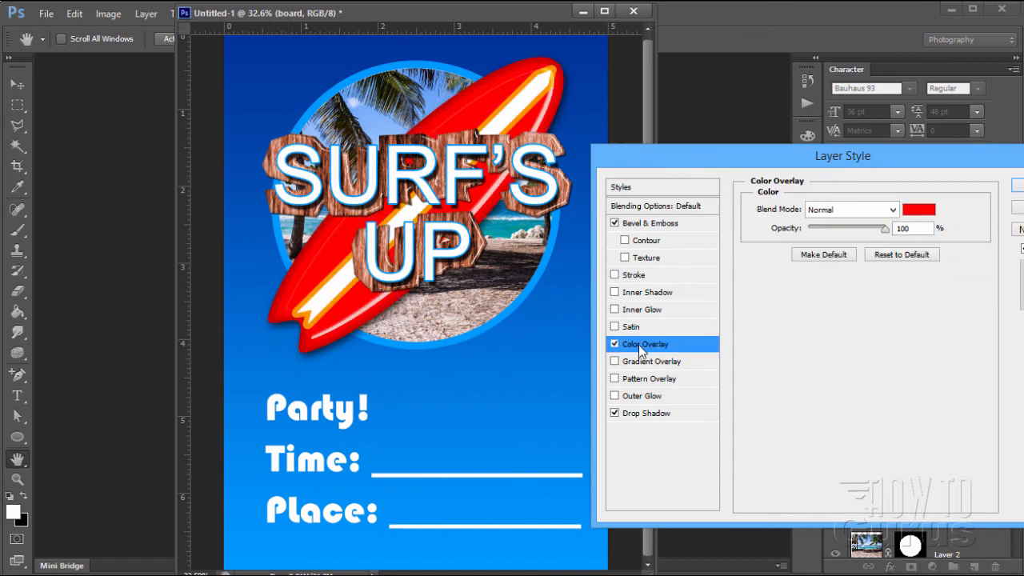
Set the surfboard's overlay colour to orange ff9900.
{"action": "left_click", "coordinate": [919, 215]}
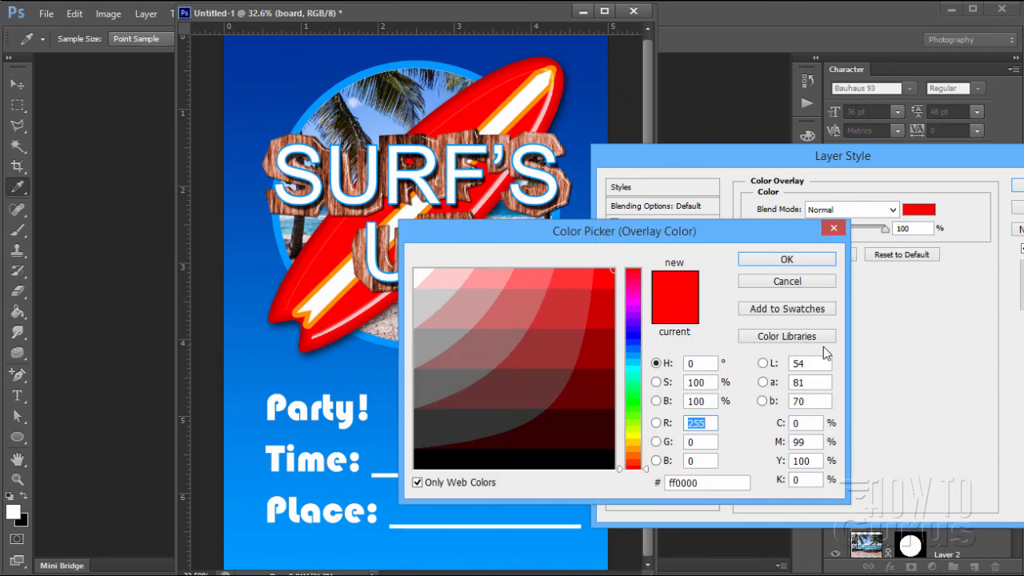
{"action": "left_click_drag", "start_coordinate": [650, 471], "coordinate": [638, 456]}
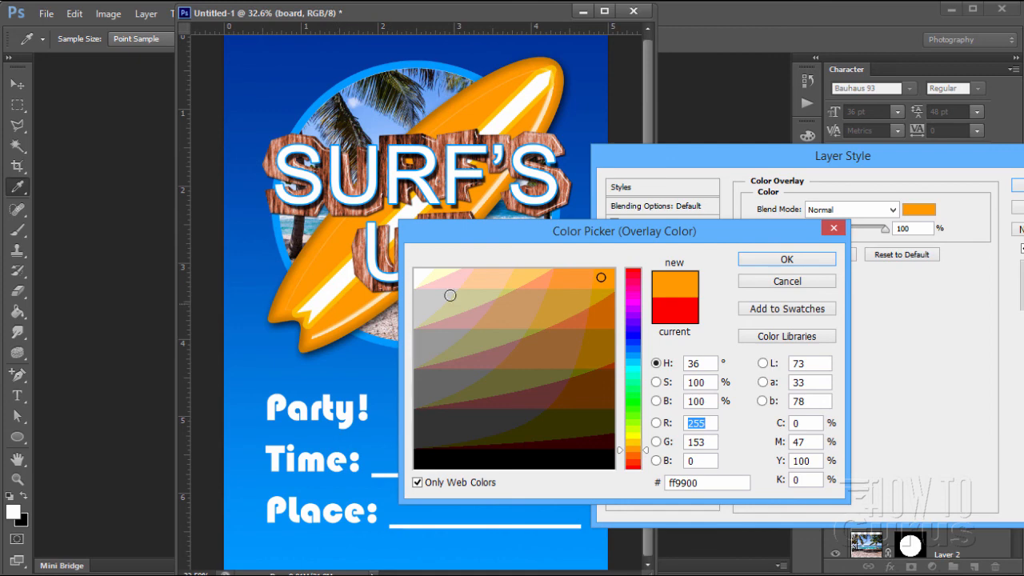
{"action": "left_click", "coordinate": [771, 260]}
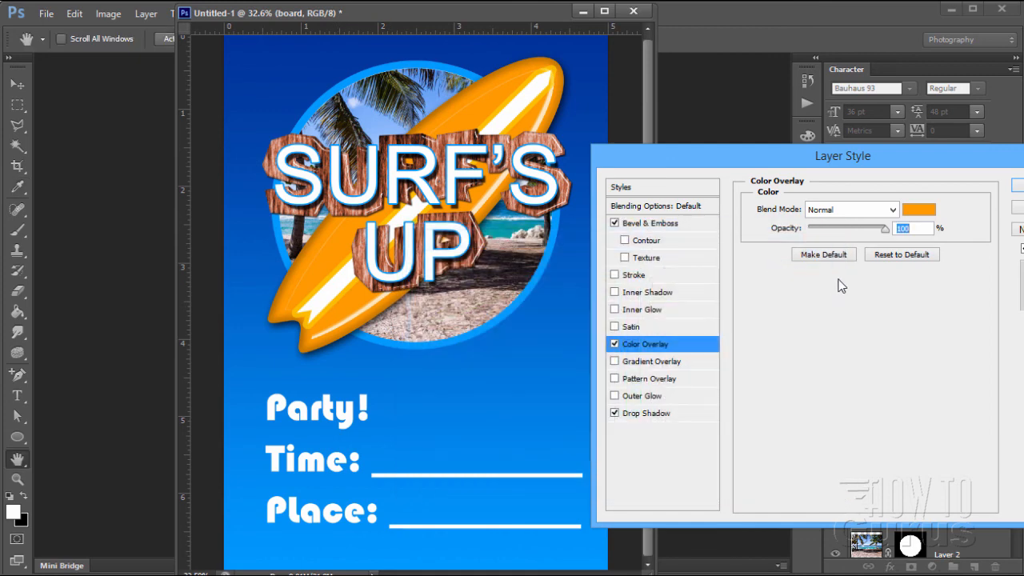
Toggle the surfboard's Color Overlay off and on to compare it with the original colour.
{"action": "left_click_drag", "start_coordinate": [650, 160], "coordinate": [664, 178]}
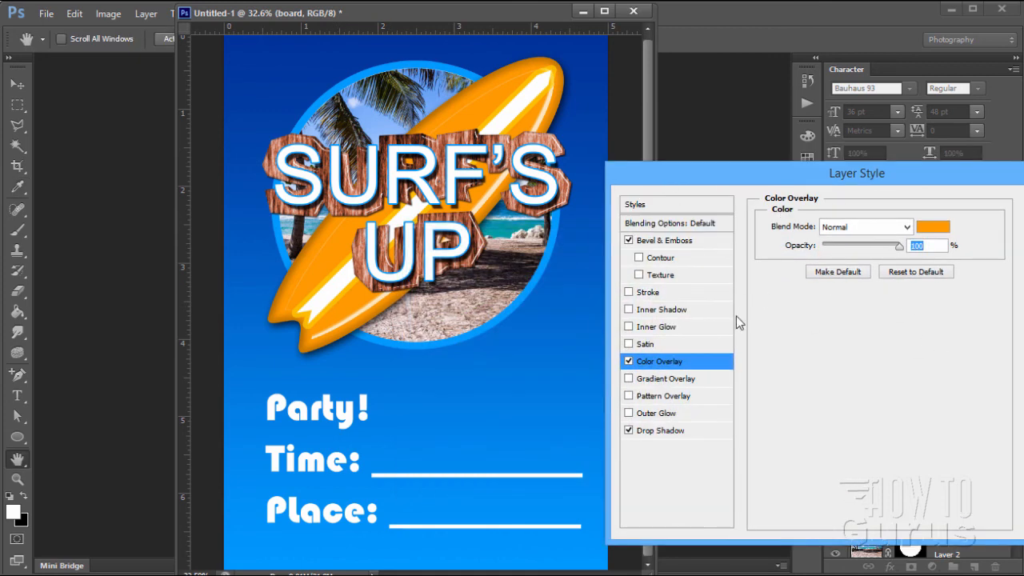
{"action": "left_click", "coordinate": [629, 361]}
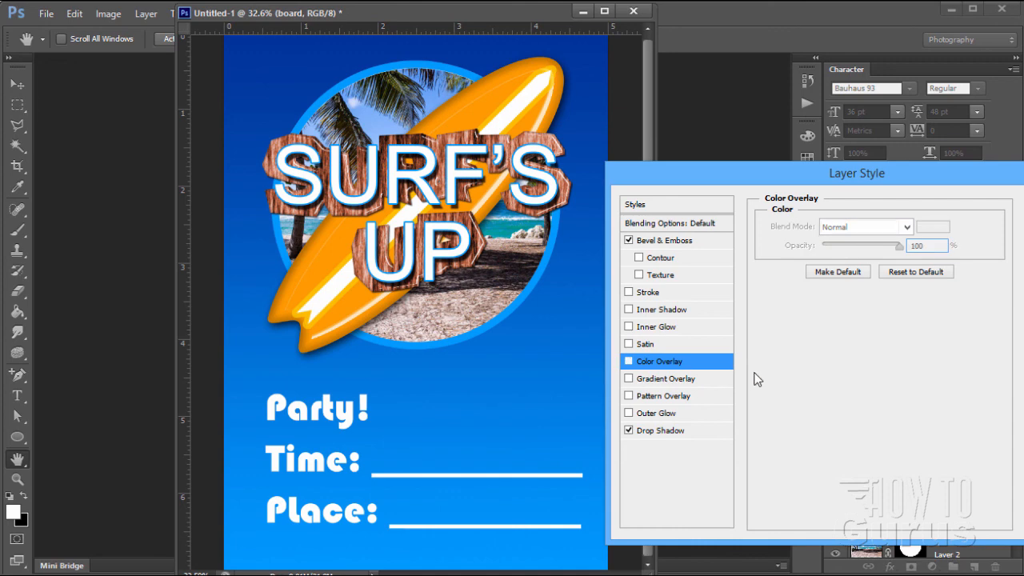
{"action": "left_click", "coordinate": [629, 362]}
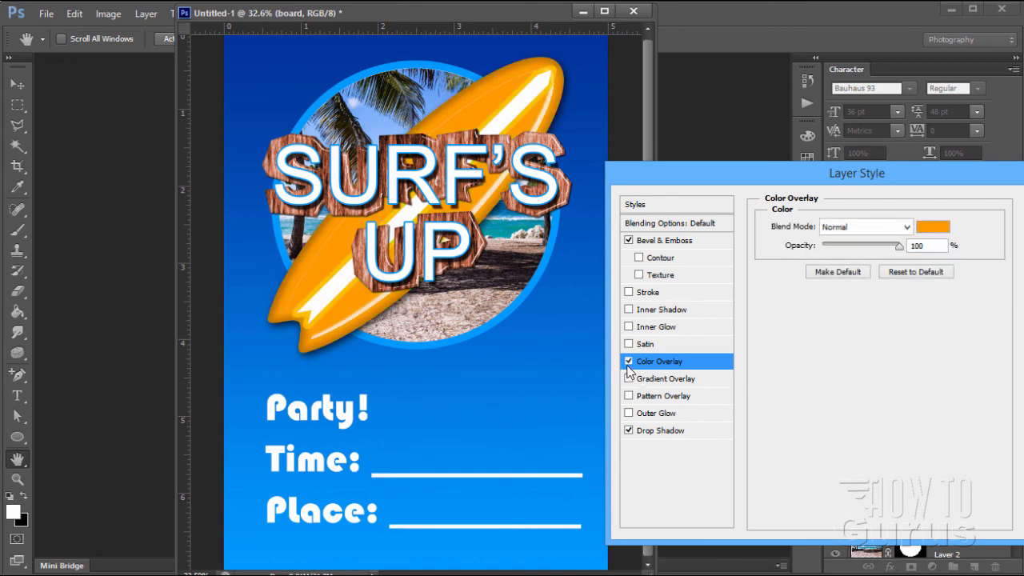
{"action": "left_click", "coordinate": [629, 362]}
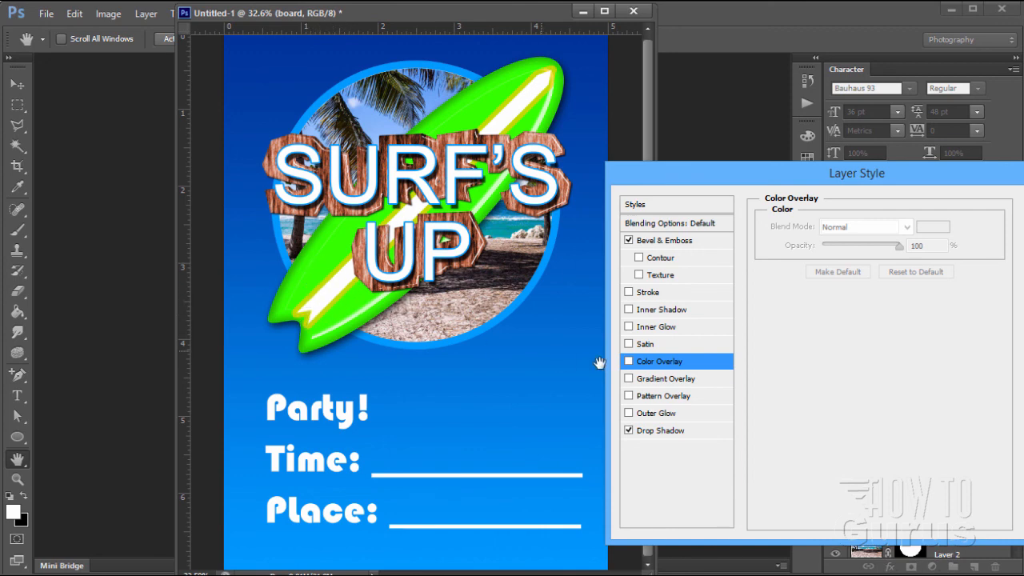
{"action": "left_click", "coordinate": [628, 362]}
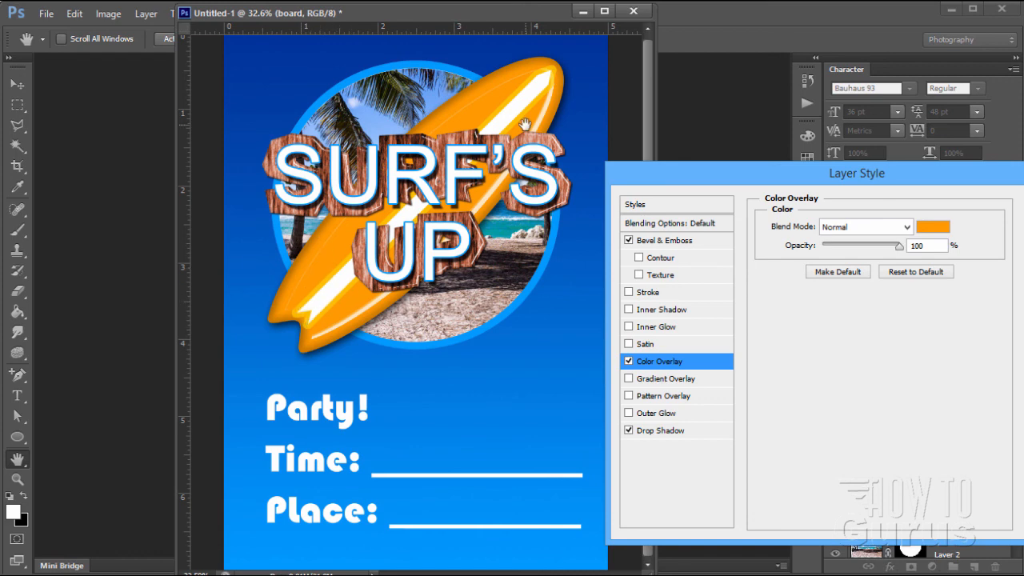
Try blue 0099ff, magenta ff00ff and red ff0000 as the surfboard's overlay colour.
{"action": "left_click_drag", "start_coordinate": [656, 176], "coordinate": [566, 177]}
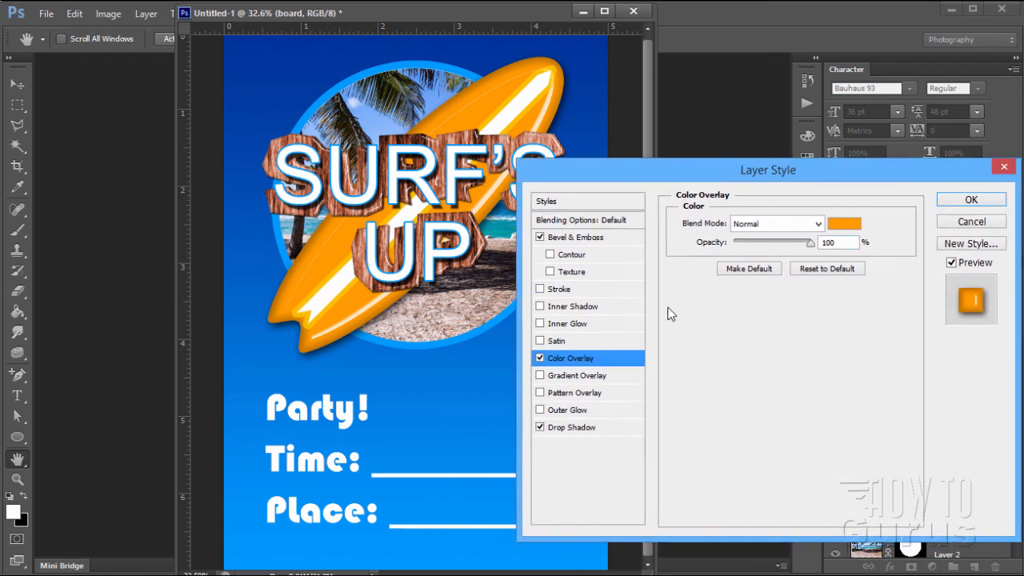
{"action": "left_click", "coordinate": [844, 223]}
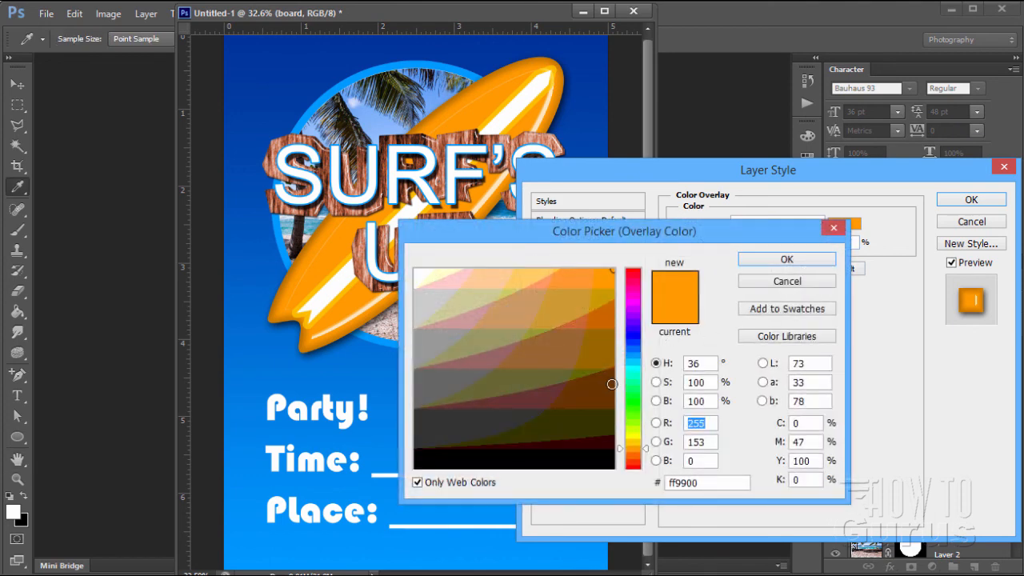
{"action": "left_click", "coordinate": [634, 358]}
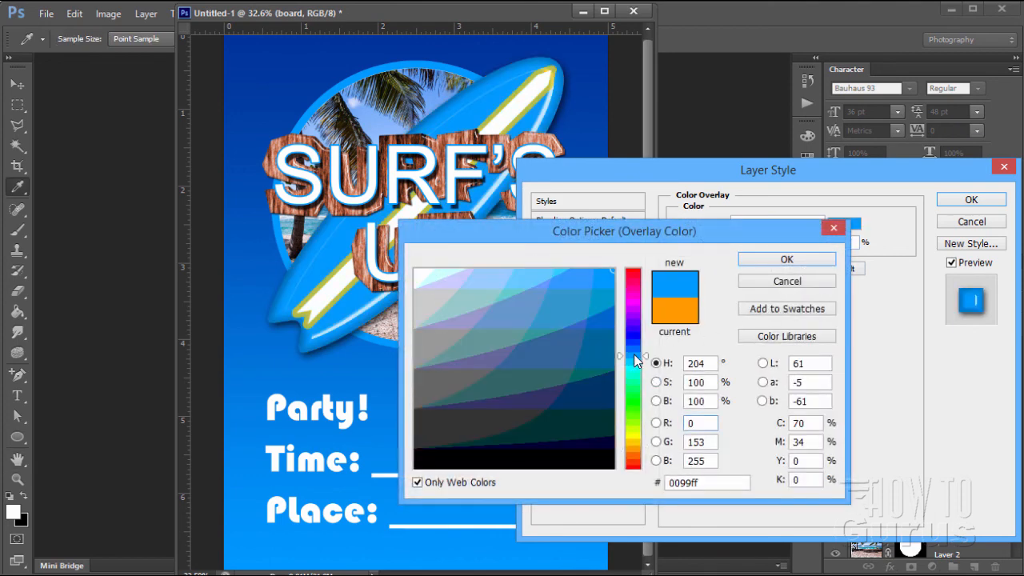
{"action": "left_click", "coordinate": [634, 306]}
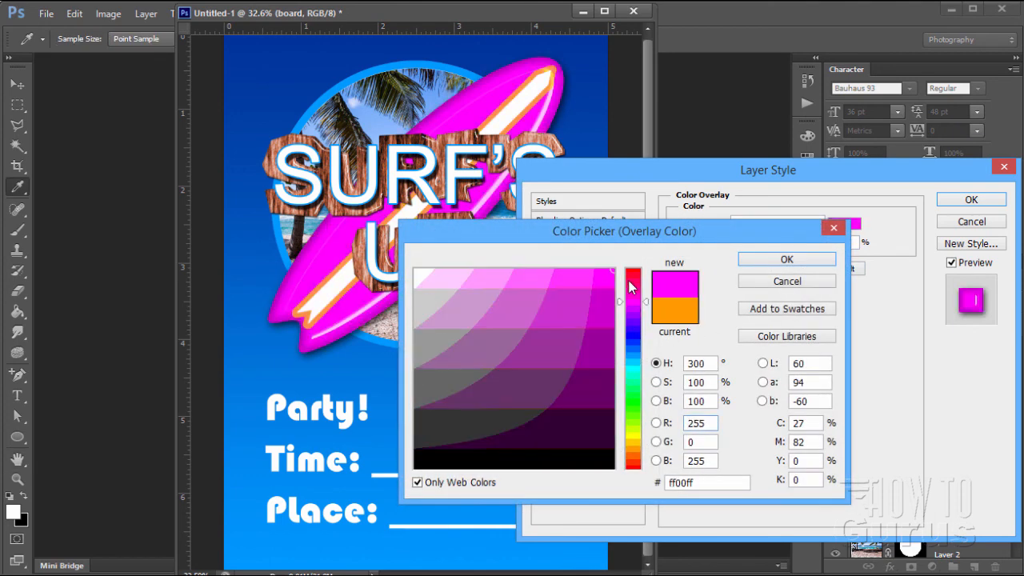
{"action": "left_click", "coordinate": [632, 272]}
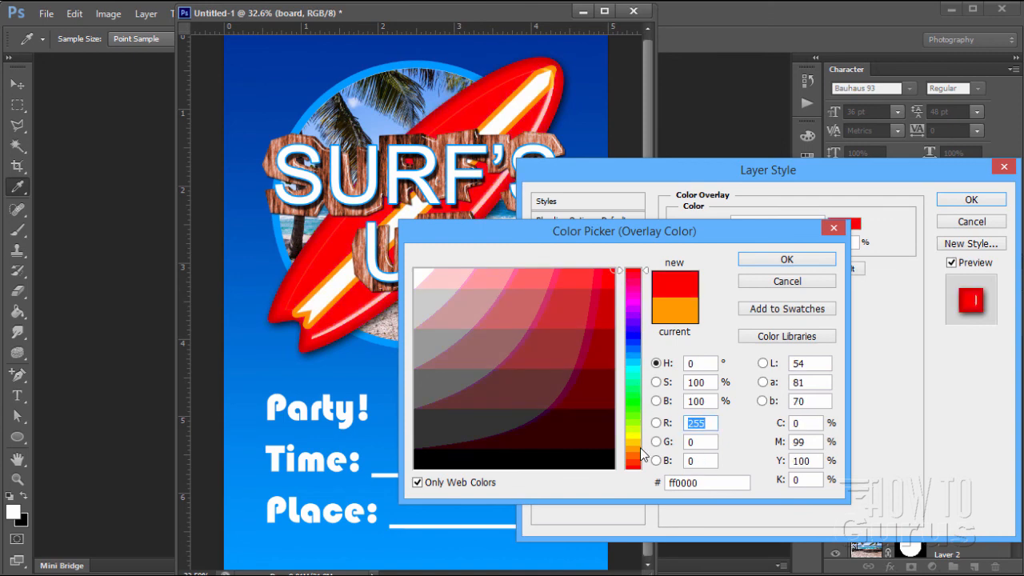
Set the surfboard's overlay colour to light orange ff9933 and apply the layer style.
{"action": "left_click", "coordinate": [638, 449]}
{"action": "left_click", "coordinate": [639, 456]}
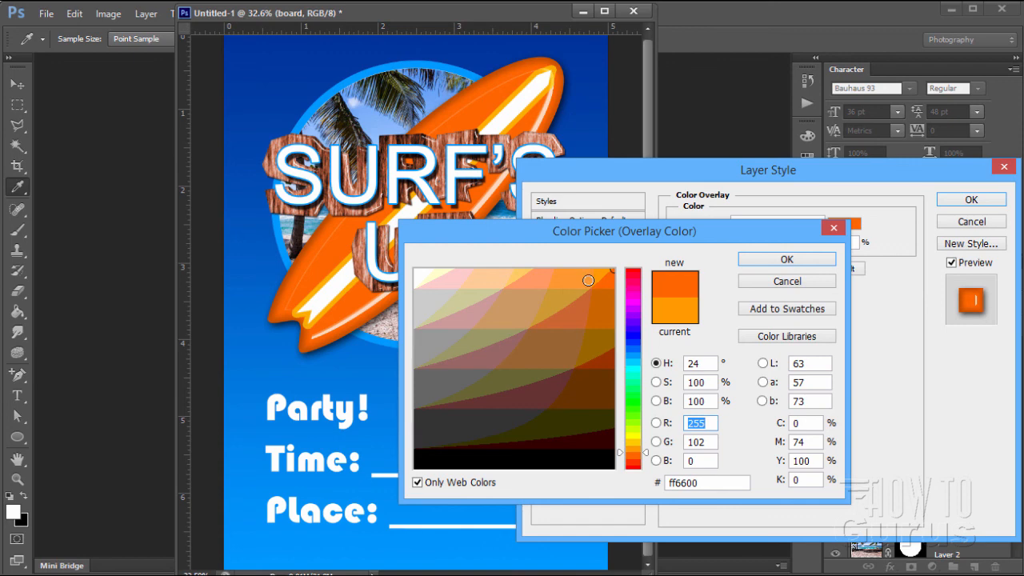
{"action": "left_click_drag", "start_coordinate": [588, 280], "coordinate": [602, 309]}
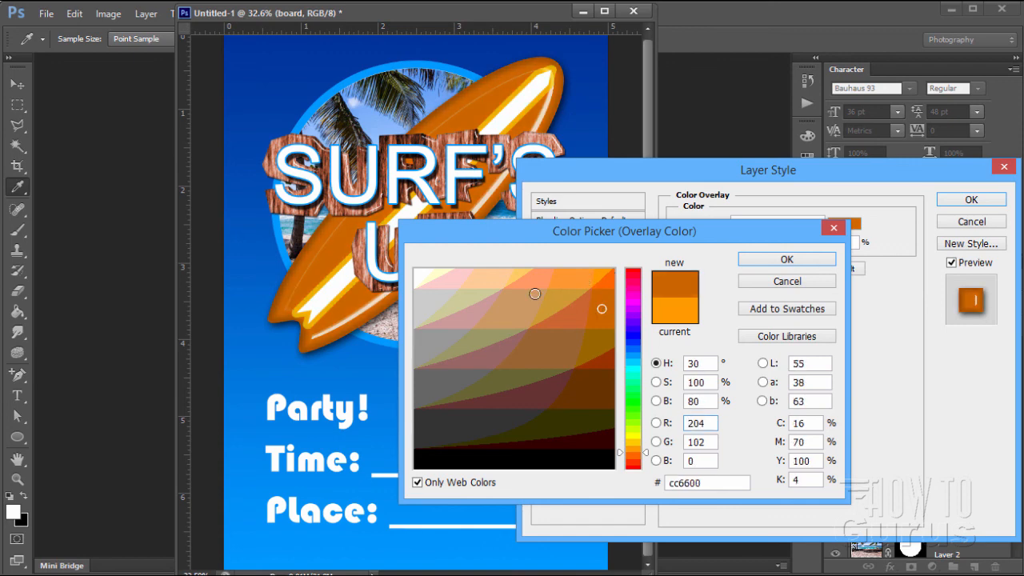
{"action": "left_click", "coordinate": [578, 279]}
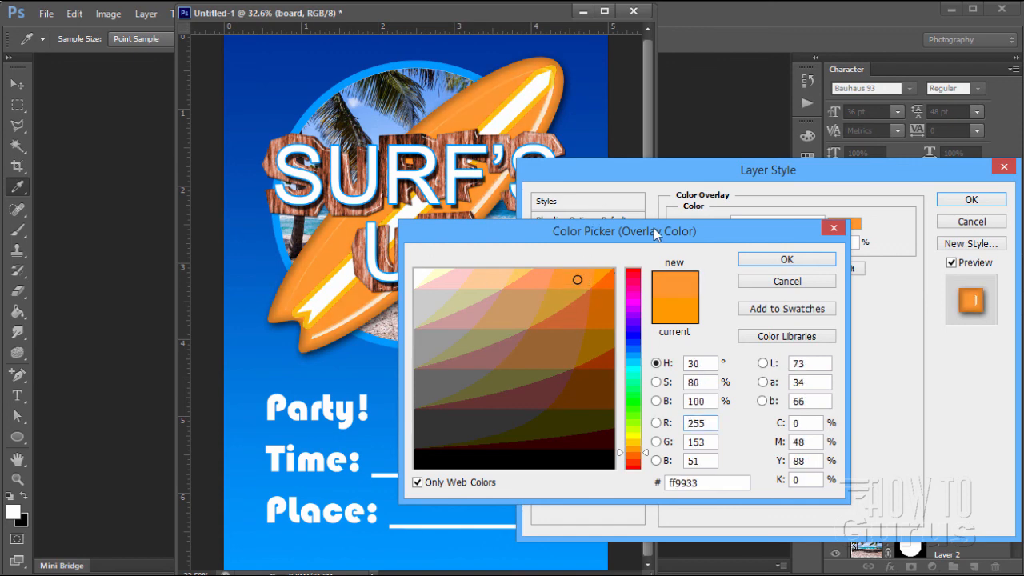
{"action": "left_click", "coordinate": [789, 261]}
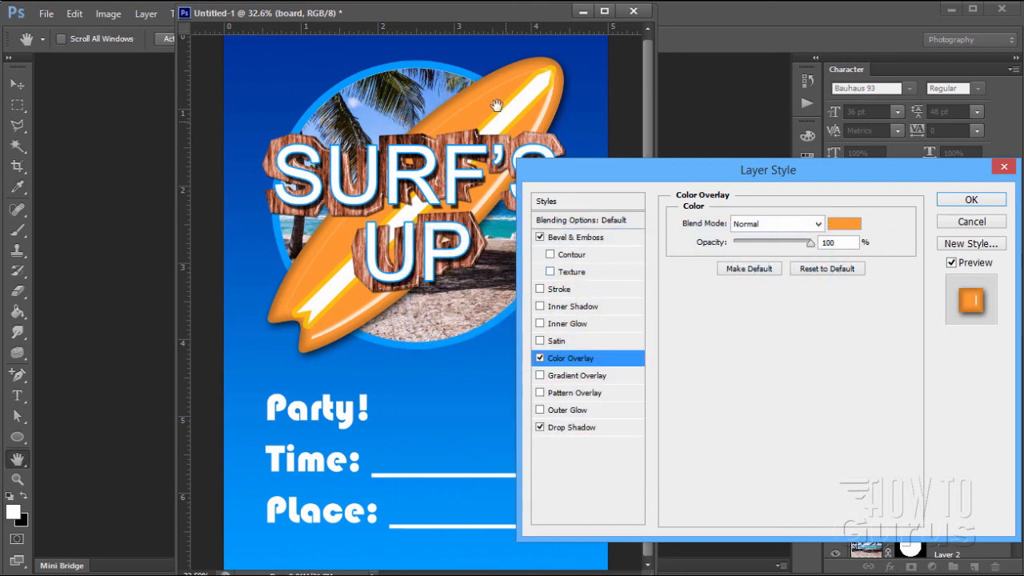
{"action": "left_click", "coordinate": [972, 200]}
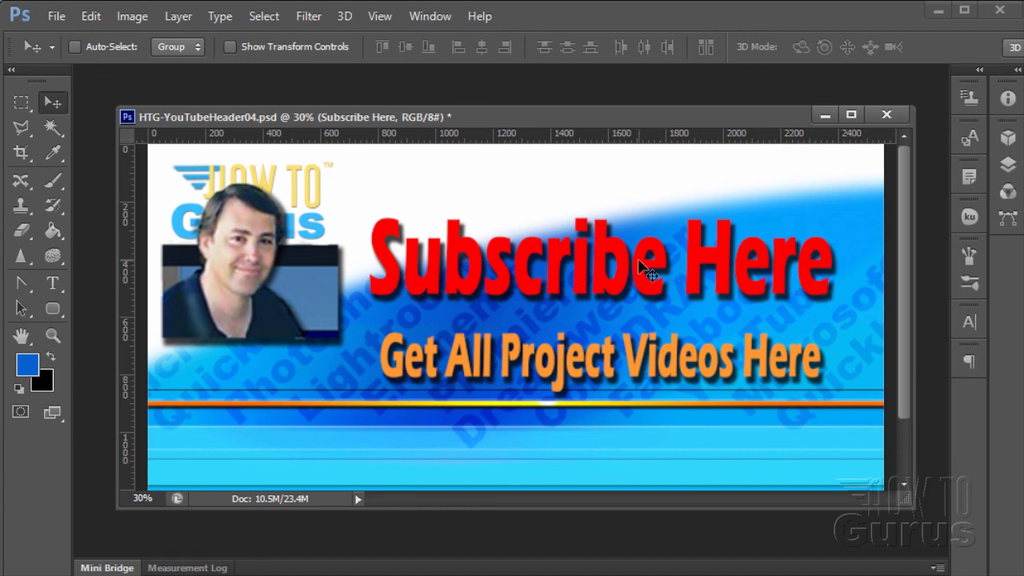
{"action": "key", "text": "ctrl+alt+shift+s"}
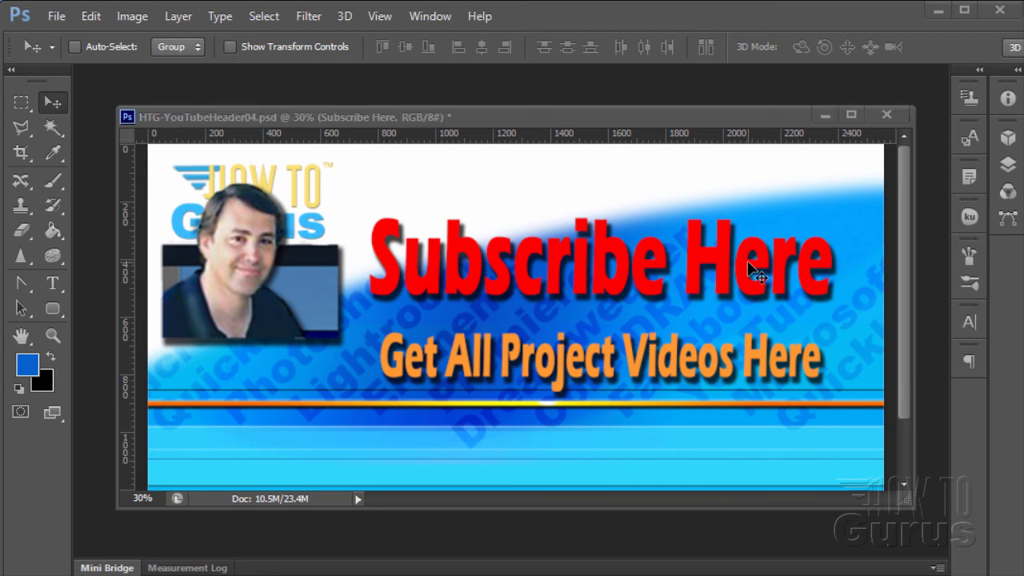